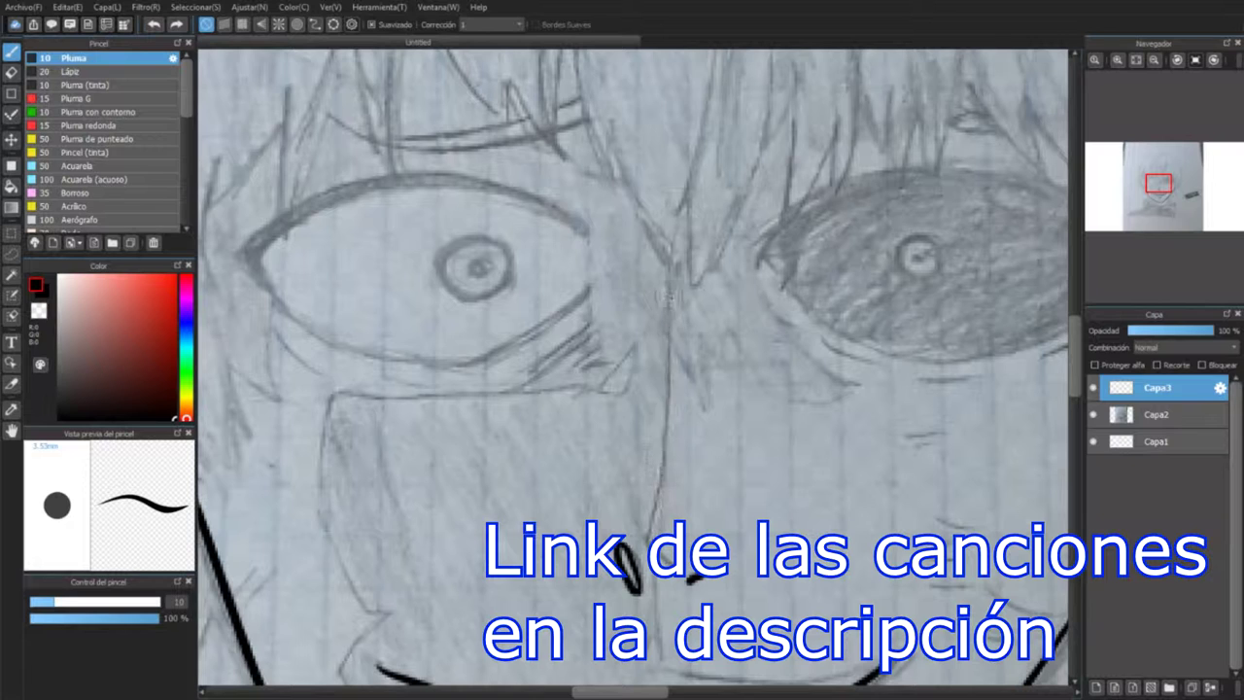
Step: Ink the nose bridge and the thick upper lid of the left-hand eye over the pencil sketch
left_click_drag(670, 297, 647, 532)
mouse_move(237, 257)
left_mouse_down()
mouse_move(369, 175)
mouse_move(358, 181)
mouse_move(491, 182)
left_mouse_up()
key("ctrl+z")
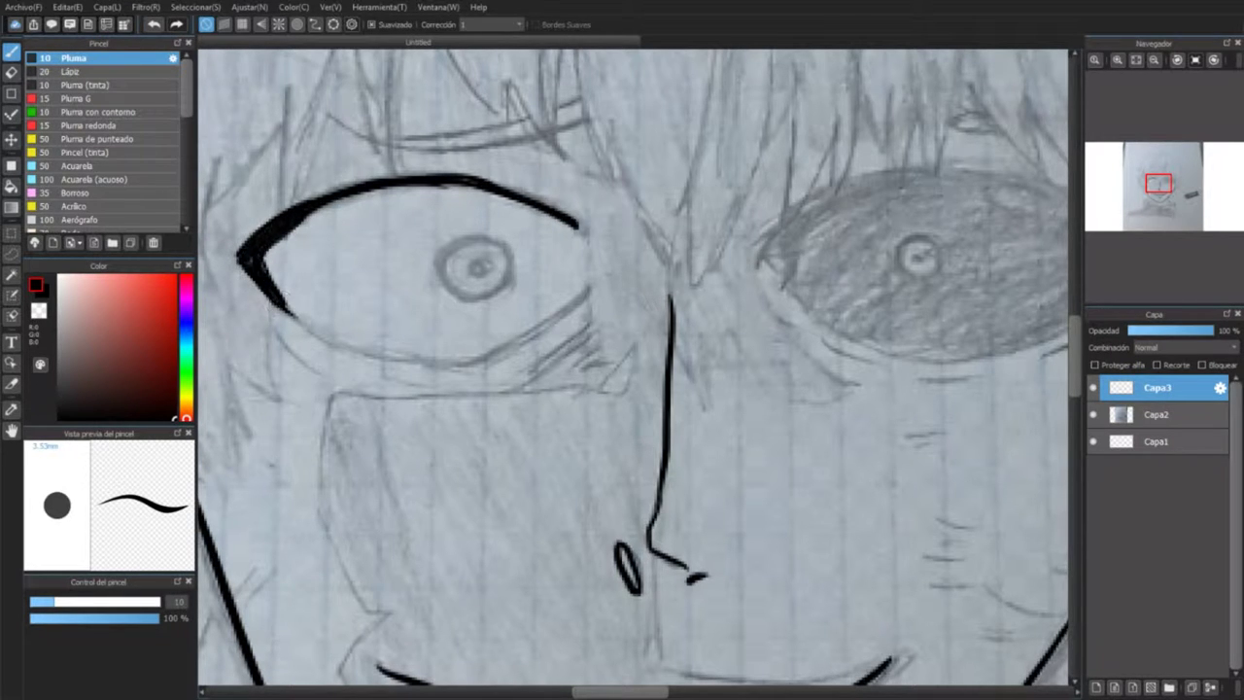
key("ctrl+z")
Step: Ink the lower lid and the round iris of the left-hand eye
mouse_move(270, 294)
left_mouse_down()
mouse_move(406, 362)
mouse_move(373, 356)
mouse_move(556, 314)
mouse_move(588, 288)
left_mouse_up()
left_click_drag(476, 241, 473, 243)
key("ctrl+z")
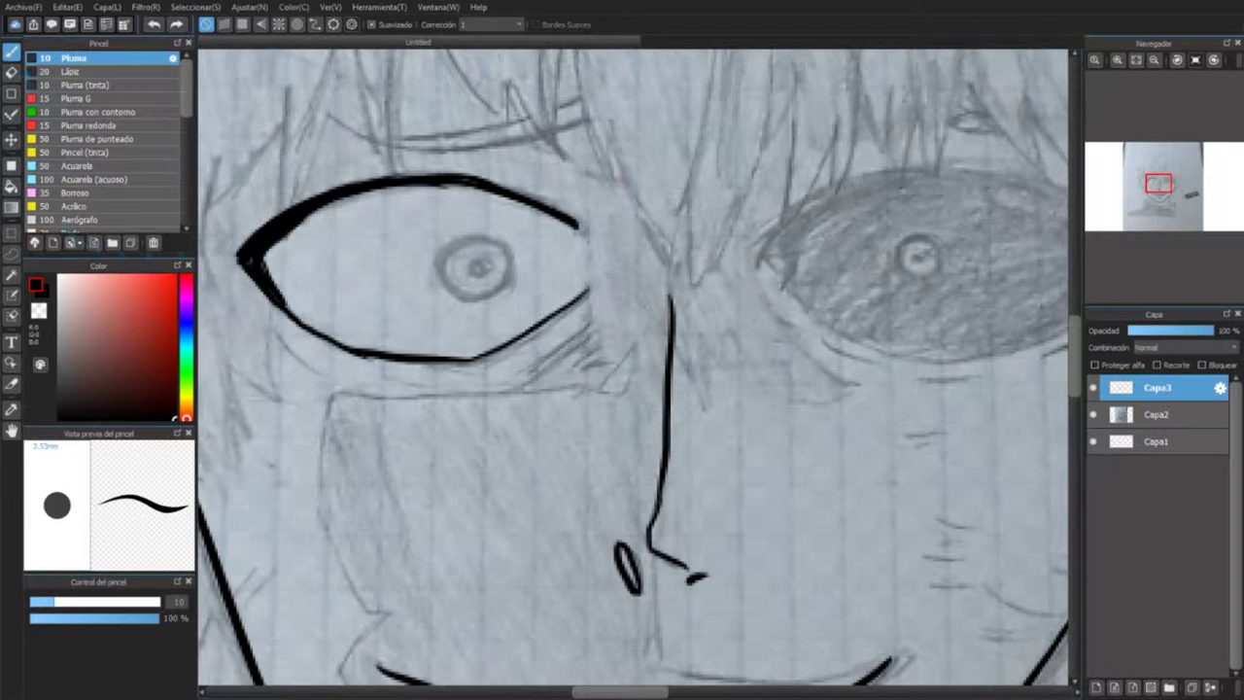
key("ctrl+y")
Step: Ink the upper and lower lid outlines of the shaded right-hand eye
mouse_move(777, 291)
left_mouse_down()
mouse_move(469, 311)
mouse_move(483, 233)
left_mouse_up()
mouse_move(483, 233)
left_mouse_down()
mouse_move(614, 195)
mouse_move(727, 227)
left_mouse_up()
key("ctrl+z")
key("ctrl+z")
mouse_move(587, 198)
left_mouse_down()
mouse_move(685, 216)
mouse_move(782, 253)
left_mouse_up()
mouse_move(458, 264)
left_mouse_down()
mouse_move(752, 367)
mouse_move(814, 302)
left_mouse_up()
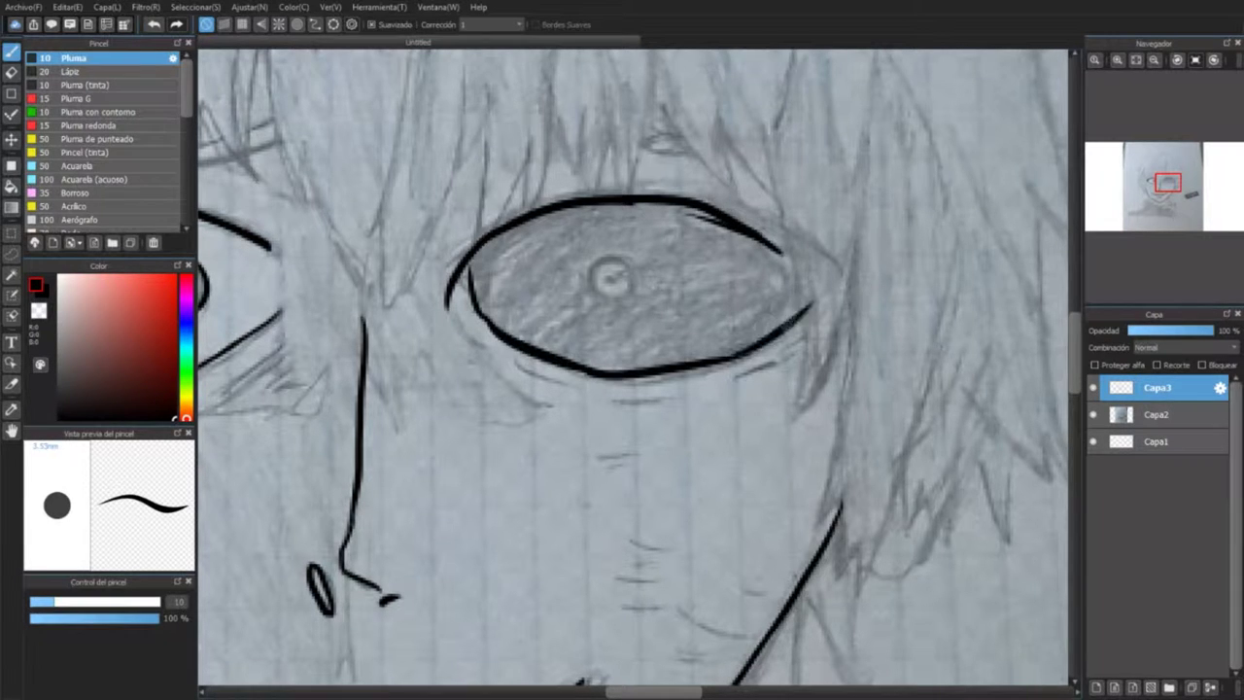
key("ctrl+z")
left_click_drag(721, 364, 802, 264)
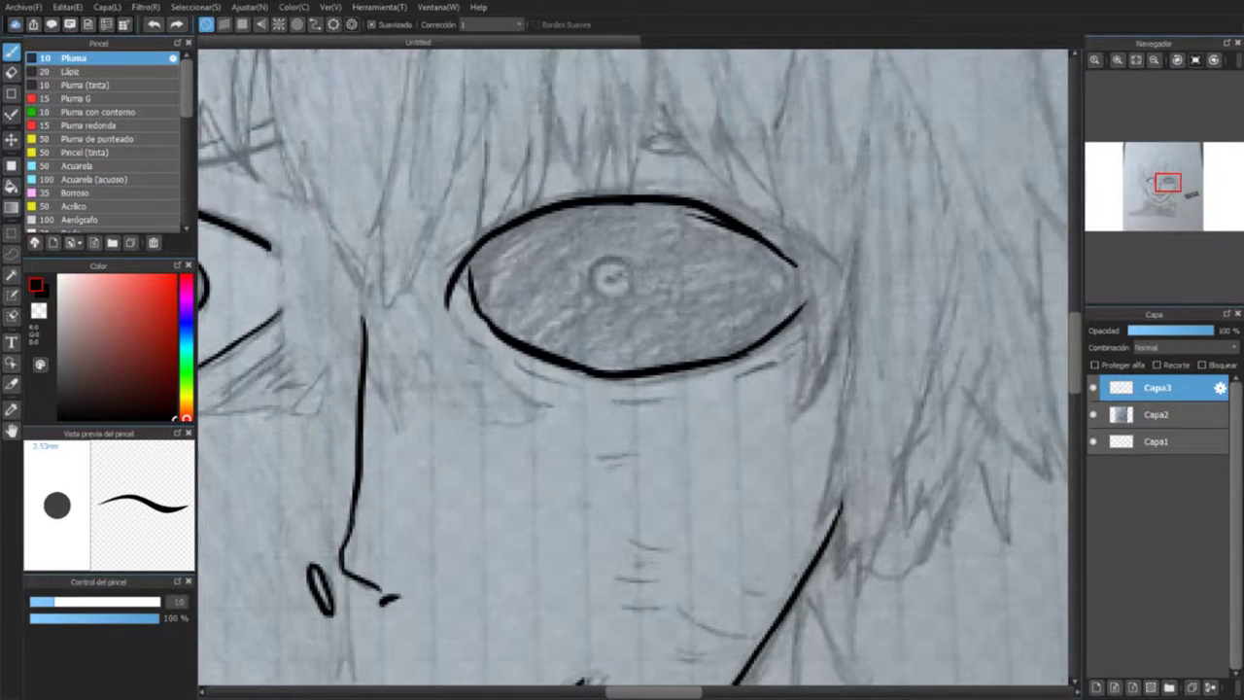
left_click_drag(612, 258, 609, 260)
left_click_drag(618, 282, 627, 303)
key("ctrl+z")
left_click_drag(610, 261, 654, 315)
Step: Draw the right-hand eye's iris as an ellipse outline at brush size 2.2 and thicken the eye's outer corner with the brush at 6.4
key("u")
key("ctrl+z")
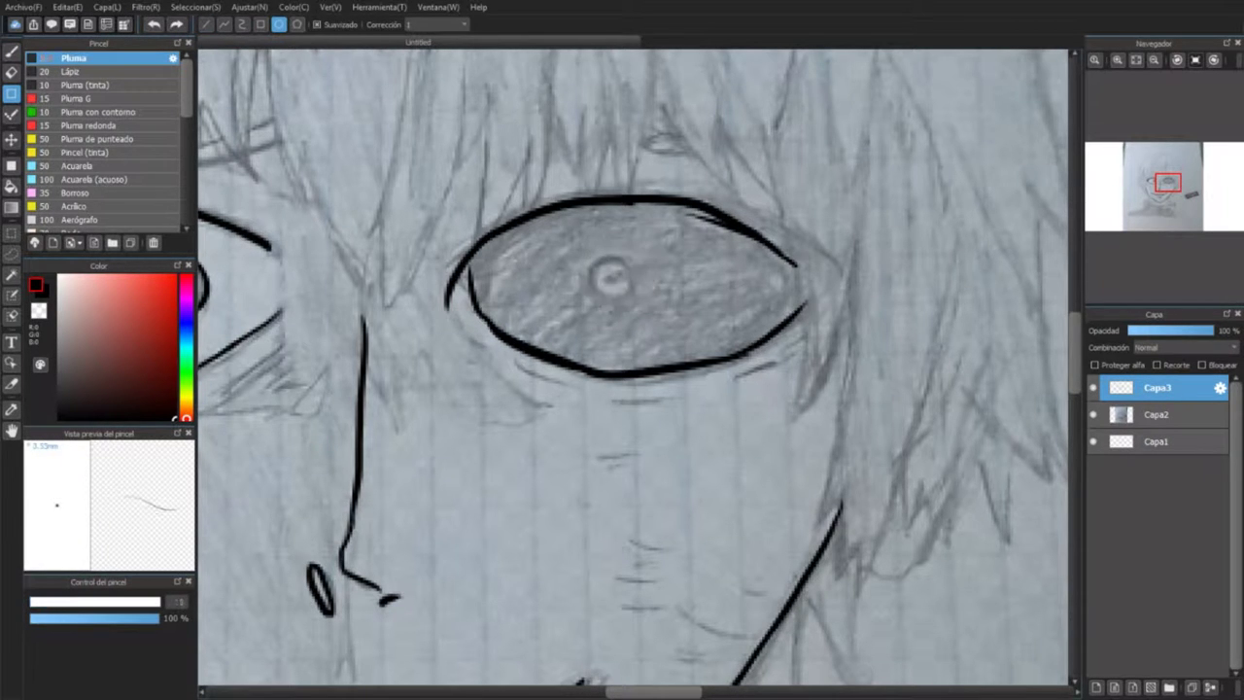
left_click_drag(579, 250, 631, 309)
key("ctrl+z")
key("ctrl+z")
left_click_drag(589, 251, 643, 311)
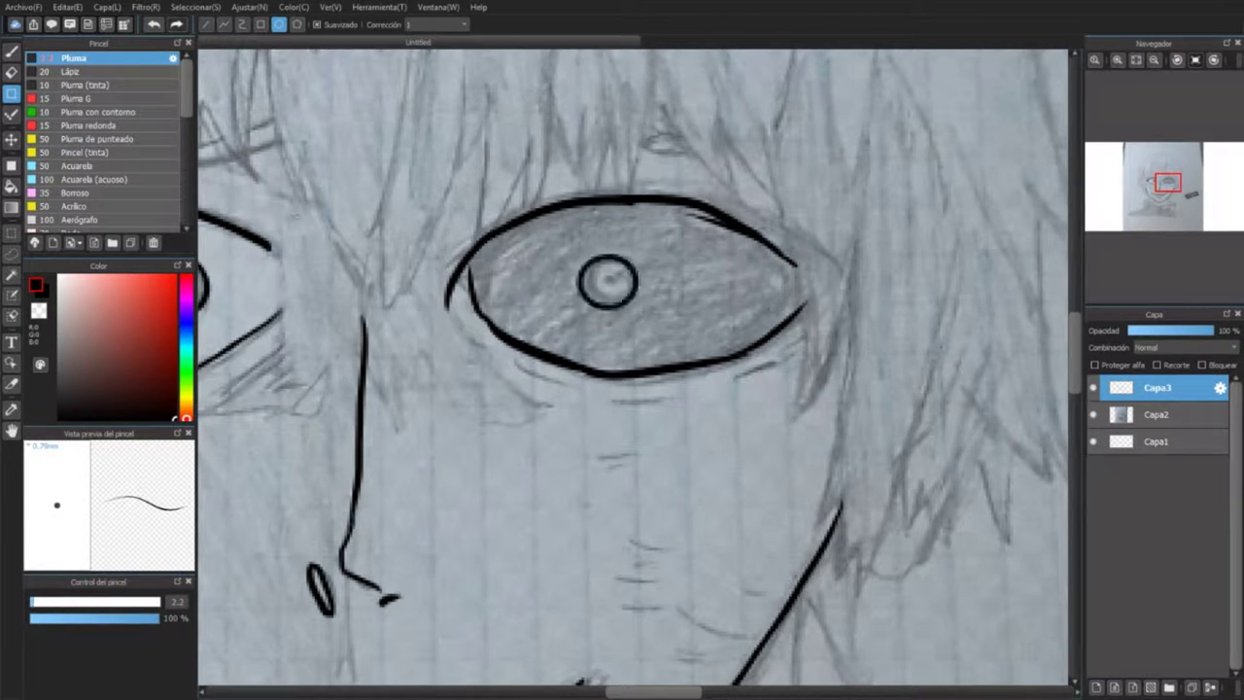
key("ctrl+z")
left_click_drag(579, 250, 634, 307)
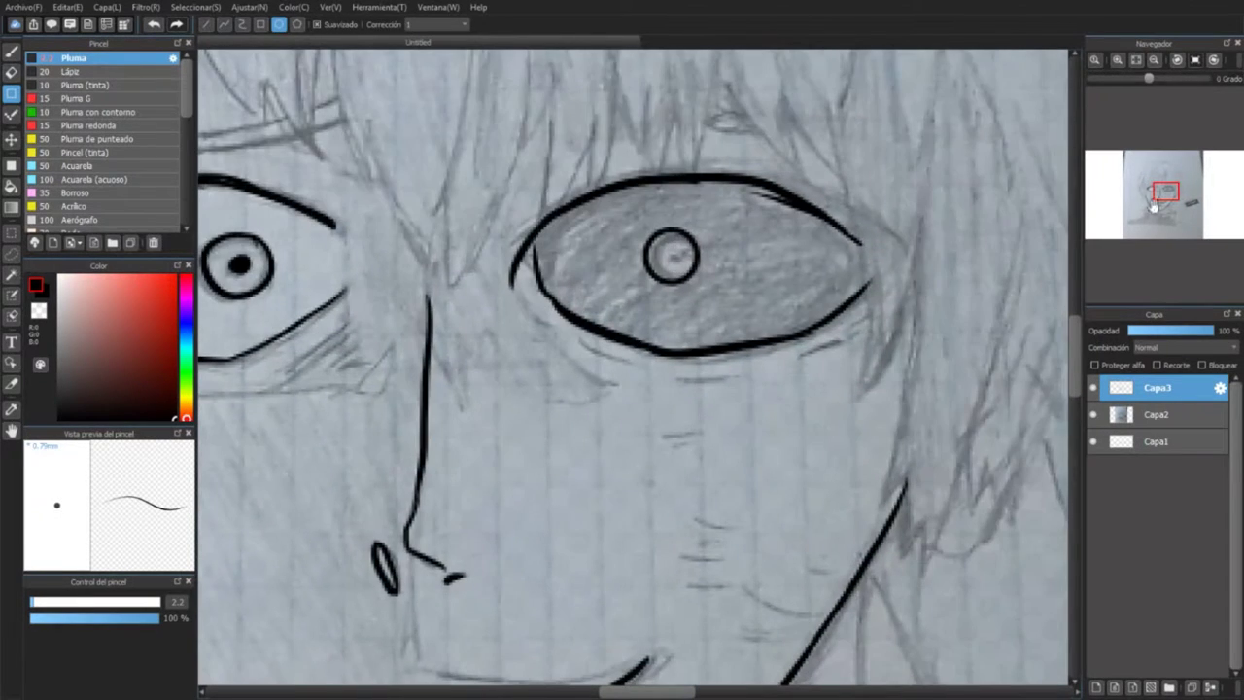
key("b")
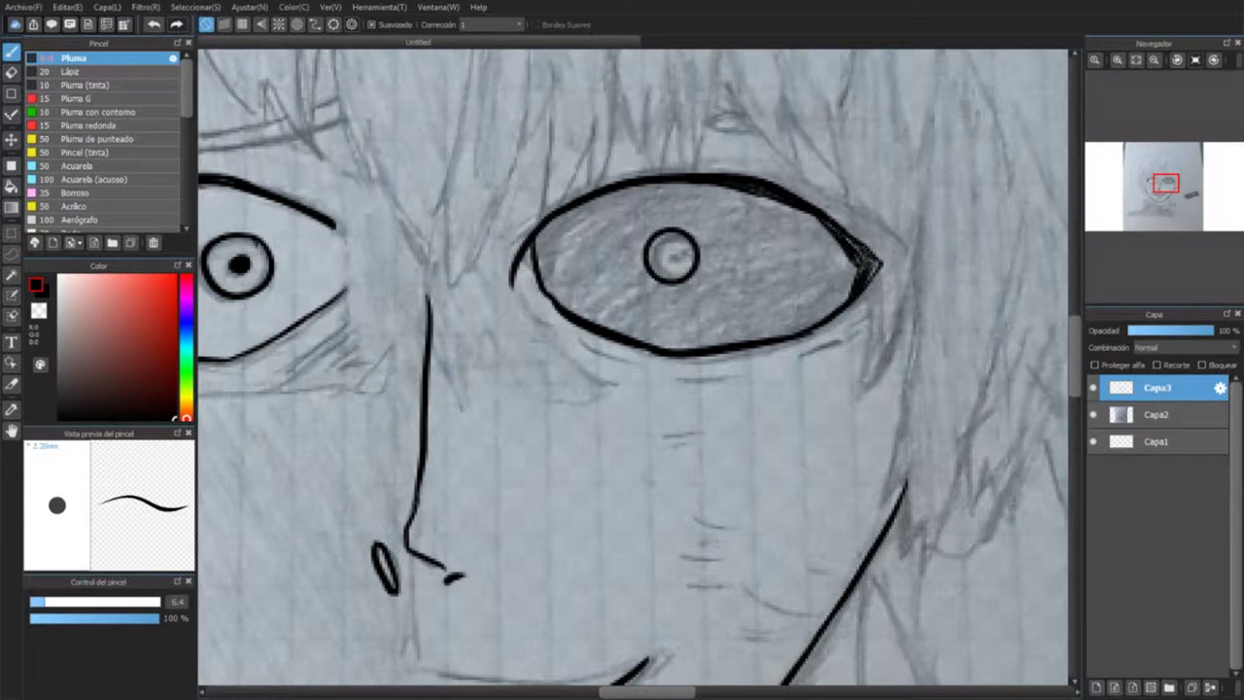
Step: Ink the curved outline of the left-hand eyebrow and hatch the shadow below the eye's inner corner
left_click_drag(408, 437, 777, 551)
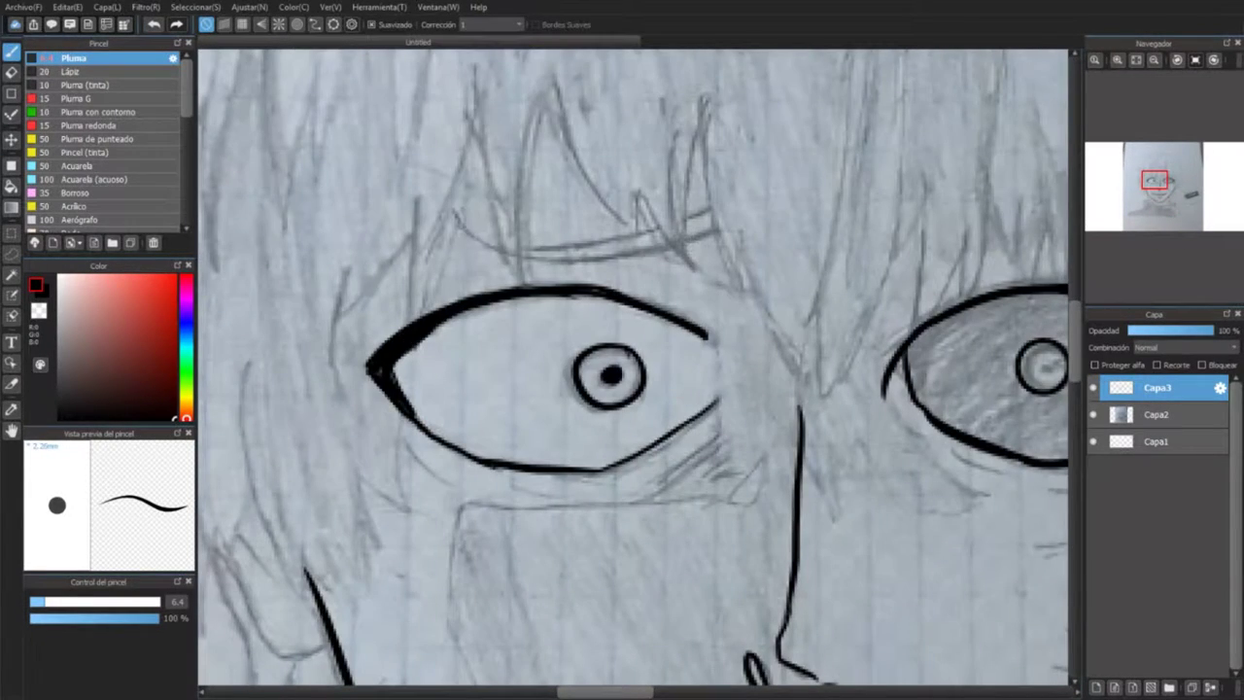
mouse_move(447, 221)
left_mouse_down()
mouse_move(588, 261)
mouse_move(748, 214)
mouse_move(573, 243)
left_mouse_up()
key("ctrl+z")
key("ctrl+z")
key("ctrl+z")
left_click_drag(738, 226, 447, 257)
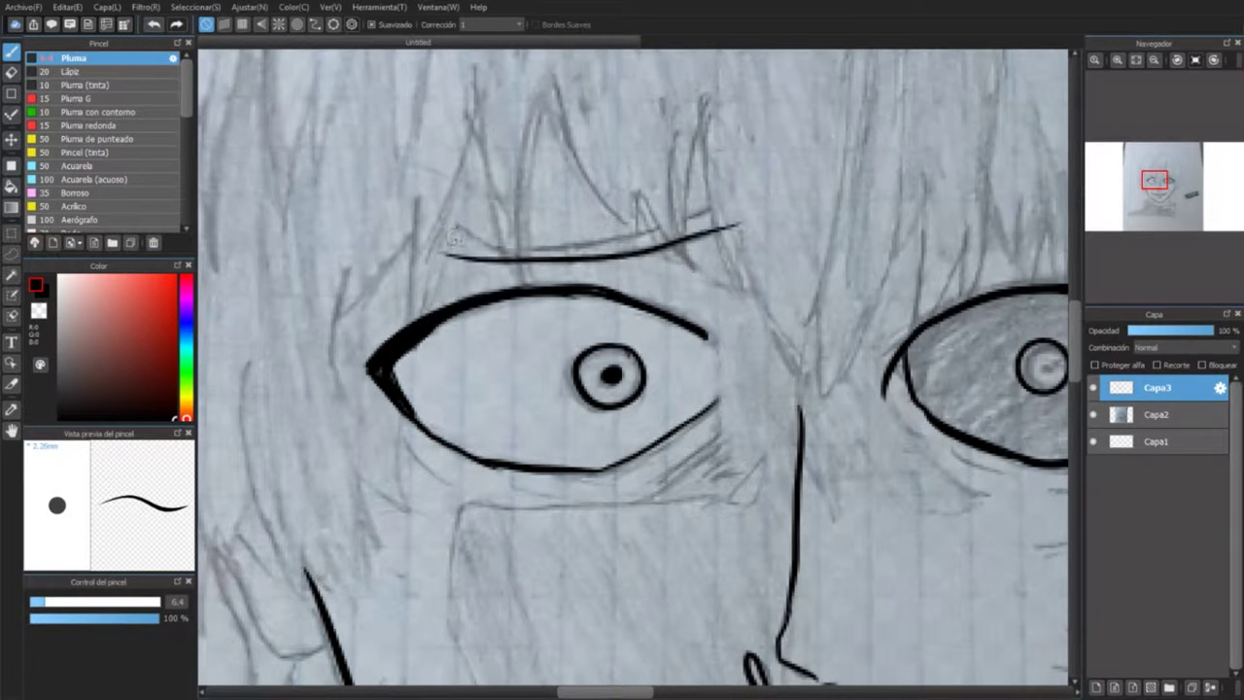
key("ctrl+z")
left_click_drag(783, 179, 612, 243)
key("ctrl+z")
key("ctrl+z")
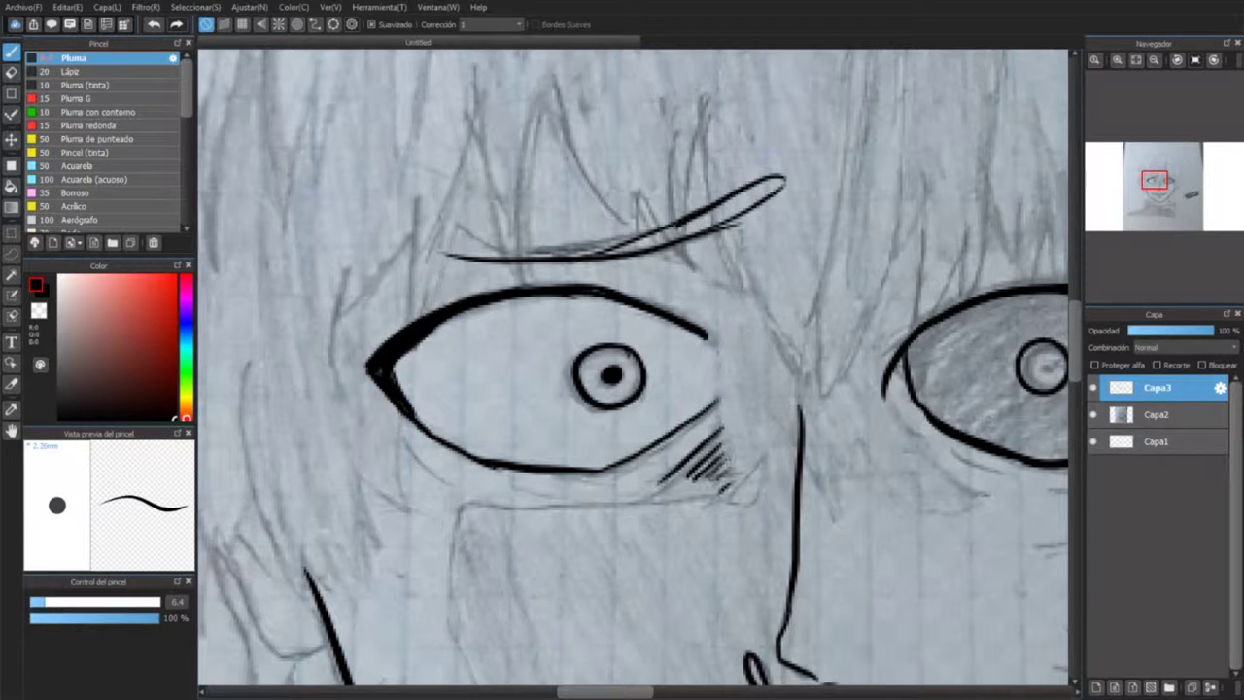
left_click_drag(825, 389, 435, 499)
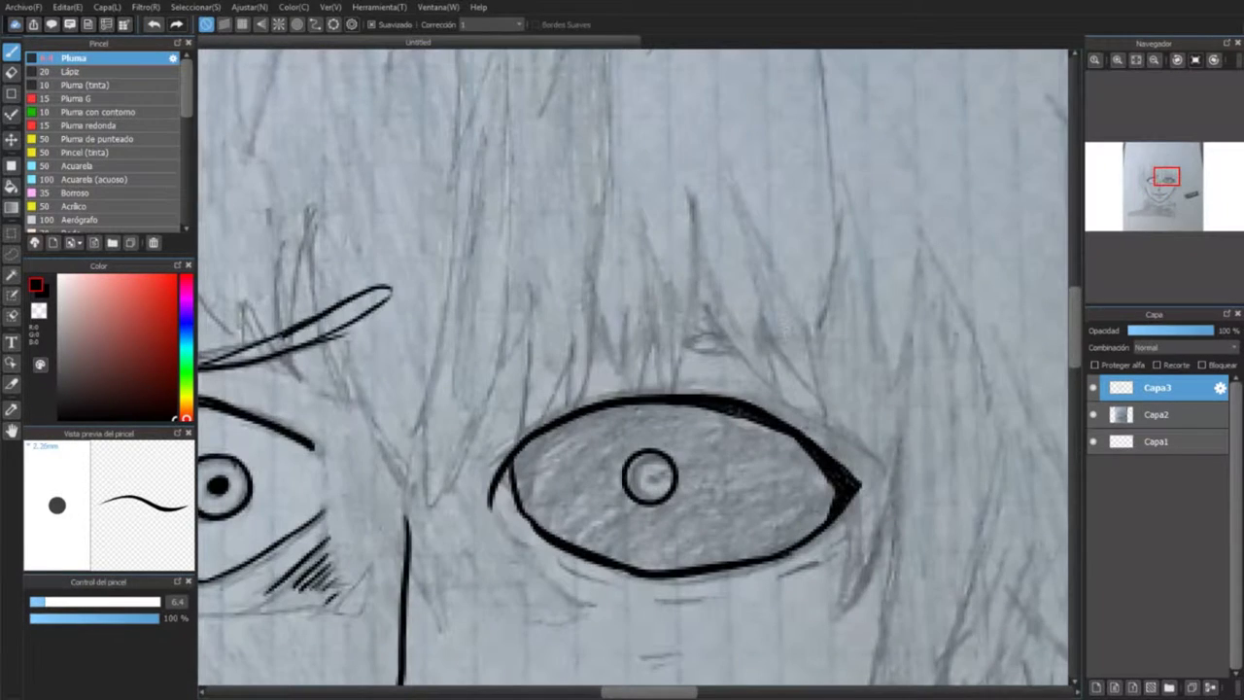
mouse_move(845, 320)
left_mouse_down()
mouse_move(655, 336)
mouse_move(684, 336)
left_mouse_up()
key("ctrl+z")
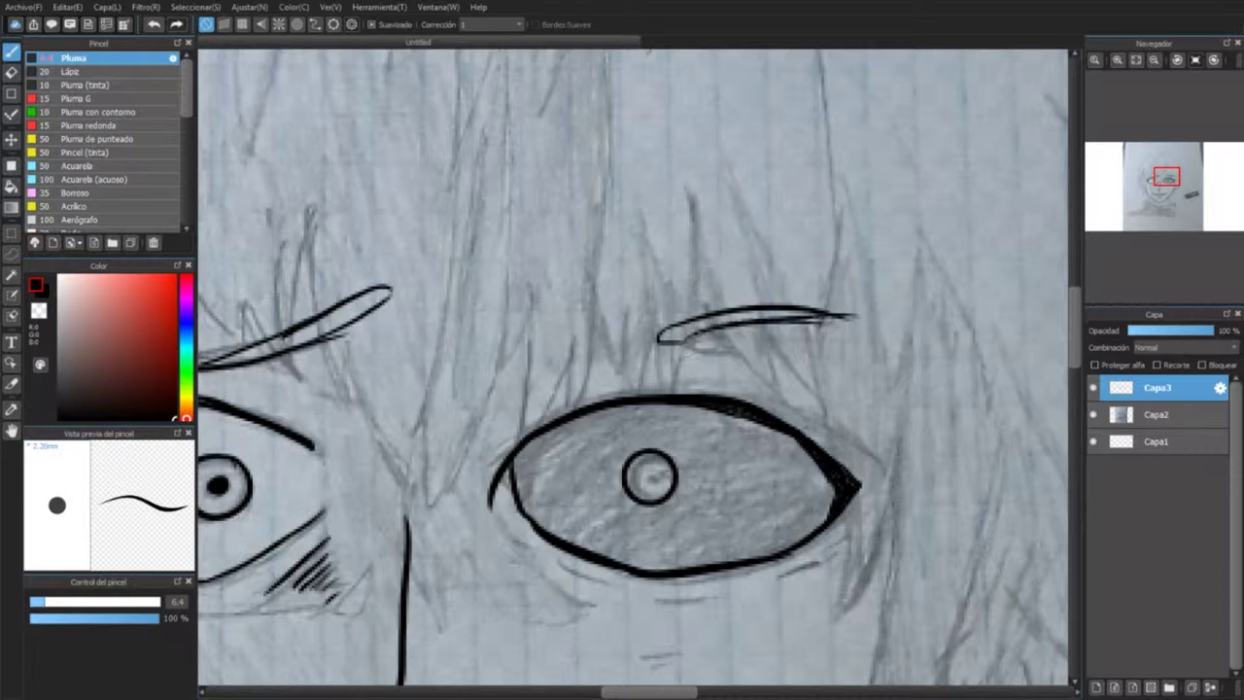
key("ctrl+minus")
key("ctrl+plus")
key("ctrl+z")
key("ctrl+z")
key("ctrl+z")
Step: Ink the crease lines under the left-hand eye and the downward-sloping right-hand eyebrow
mouse_move(709, 195)
left_mouse_down()
mouse_move(778, 223)
mouse_move(633, 254)
left_mouse_up()
key("ctrl+z")
mouse_move(855, 258)
left_mouse_down()
mouse_move(659, 245)
mouse_move(658, 230)
mouse_move(886, 277)
left_mouse_up()
key("ctrl+z")
key("ctrl+z")
key("ctrl+z")
left_click_drag(693, 225, 865, 254)
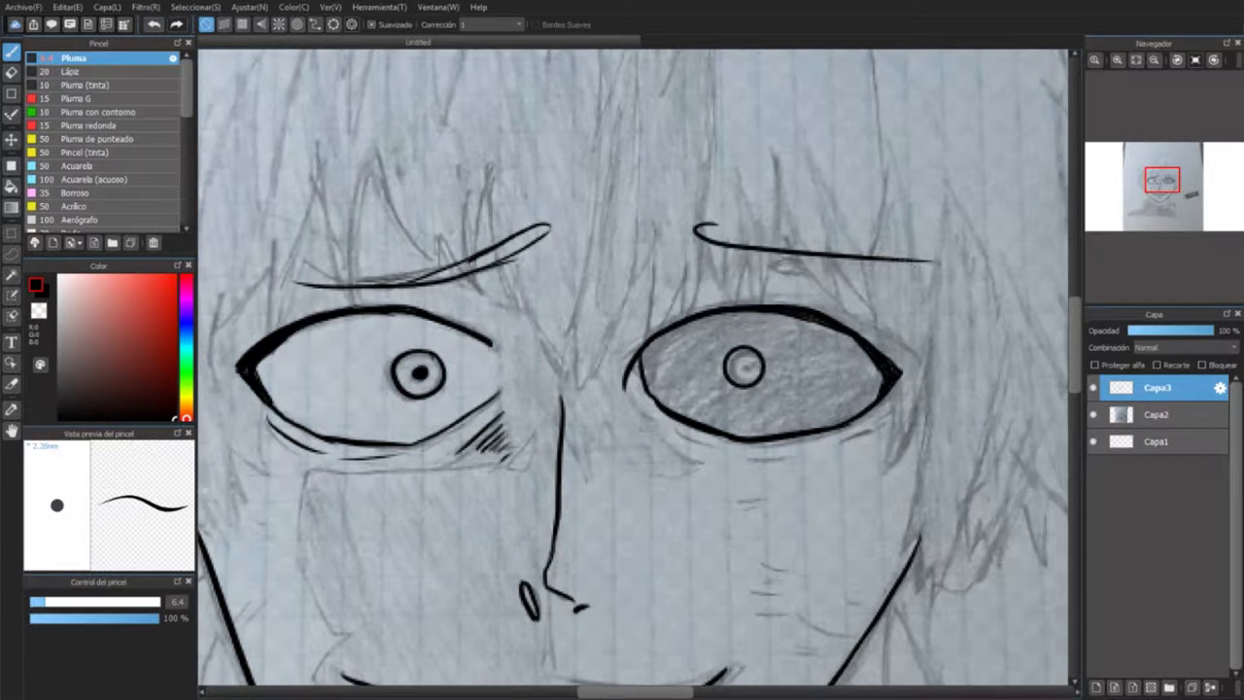
Step: Ink the small scratches on both cheeks, the sides of the neck and its tendon lines
key("ctrl+minus")
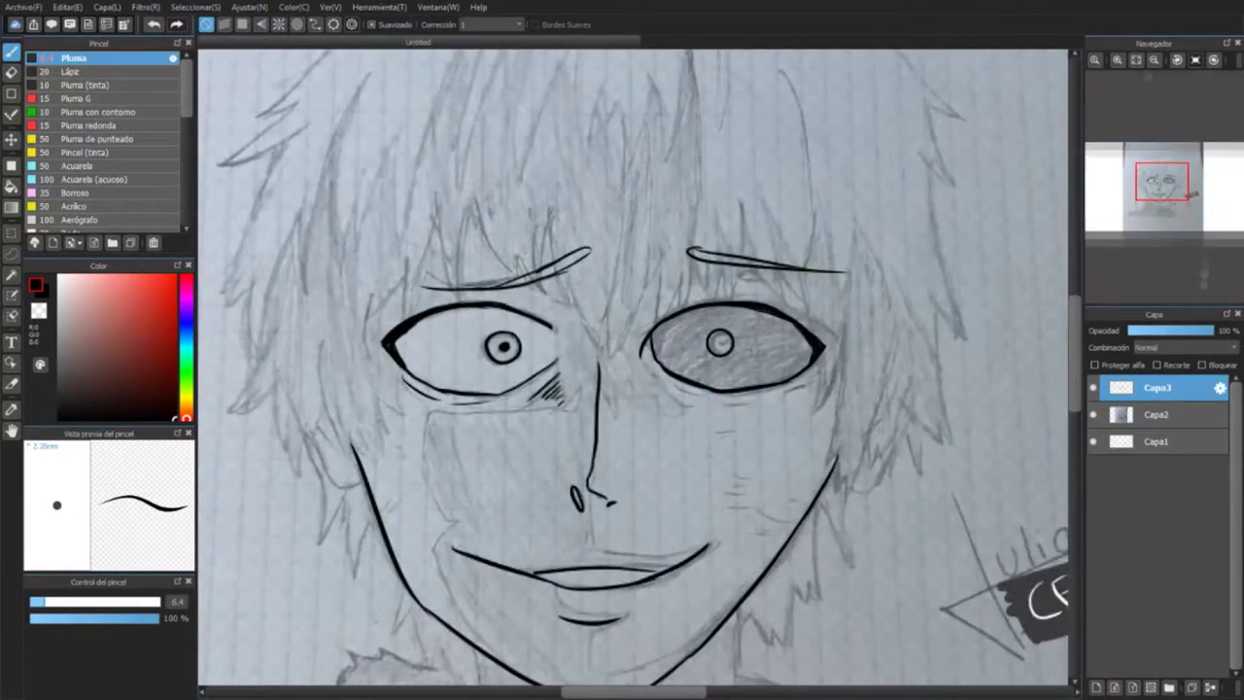
left_click_drag(717, 410, 803, 235)
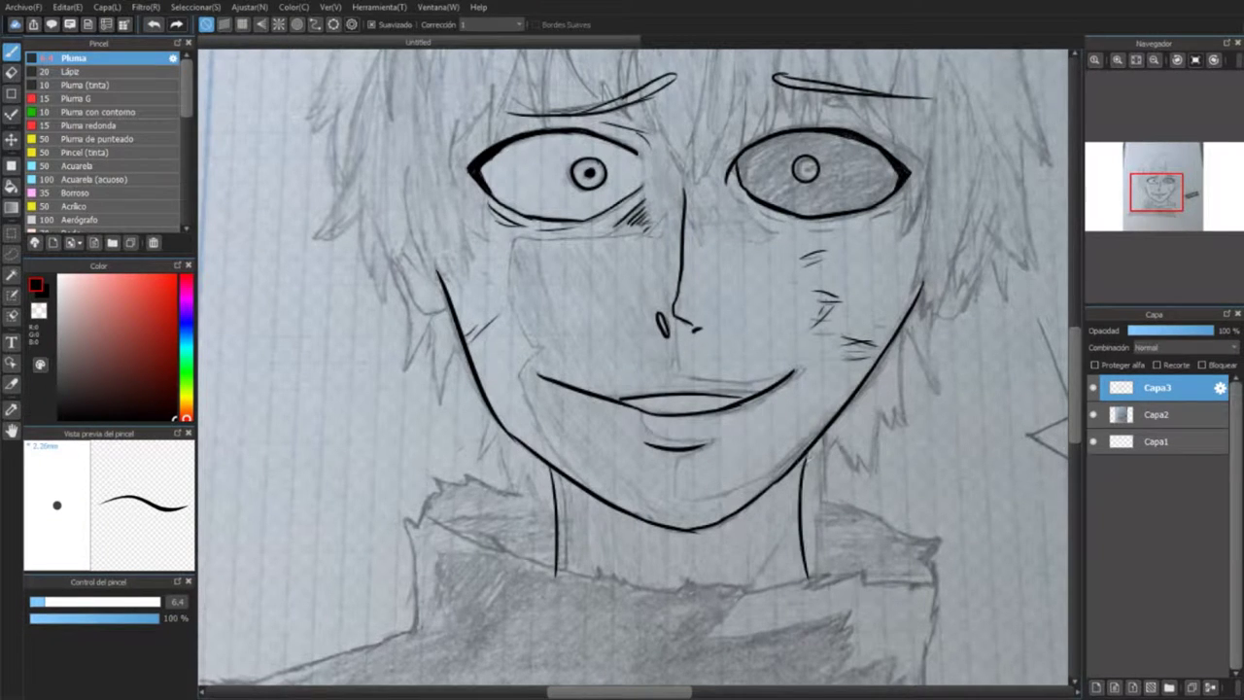
left_click_drag(680, 408, 835, 219)
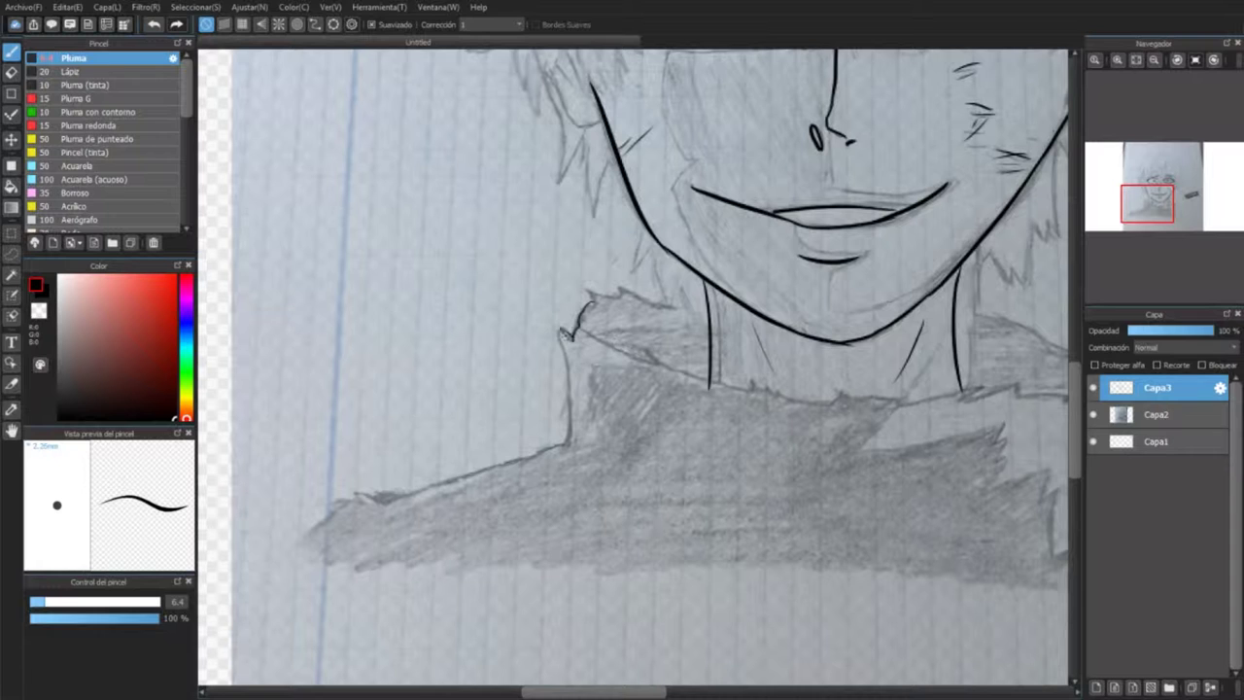
Step: Ink the ragged outer edge of the collar's left-hand side and the notched shoulder line extending from it
key("ctrl+z")
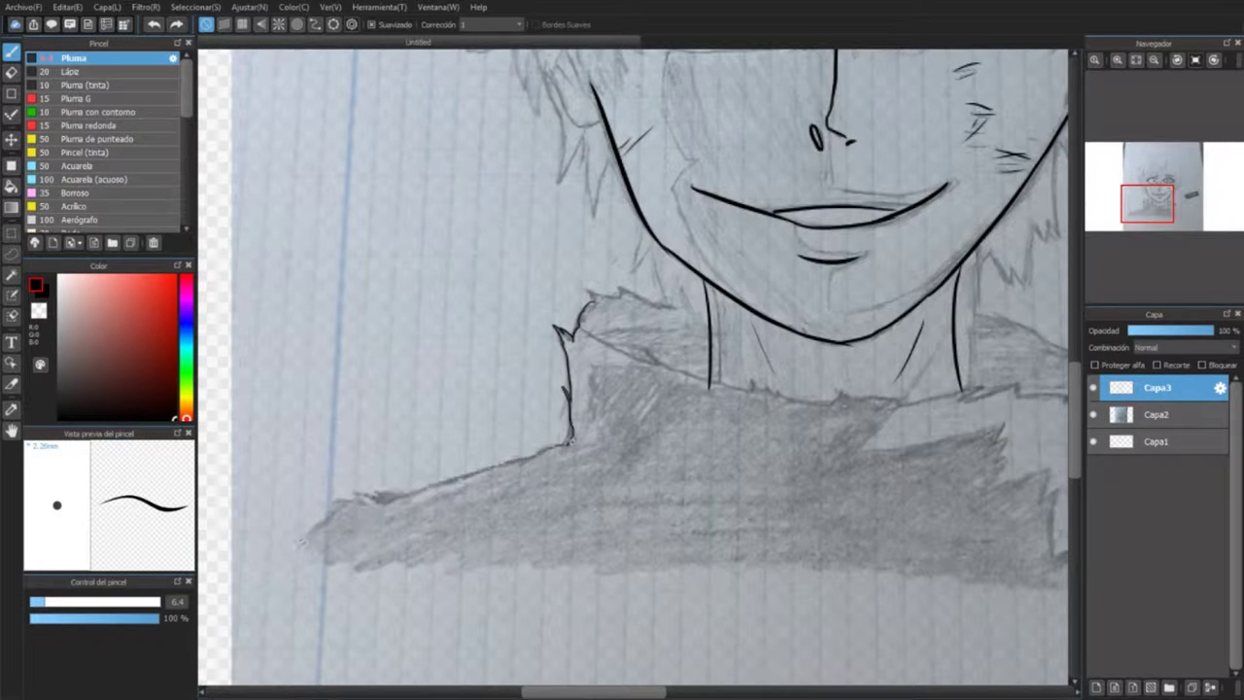
key("ctrl+z")
mouse_move(571, 442)
left_mouse_down()
mouse_move(368, 495)
mouse_move(360, 524)
mouse_move(199, 544)
left_mouse_up()
scroll(355, 503, "up", 1)
scroll(356, 503, "up", 1)
scroll(199, 544, "up", 1)
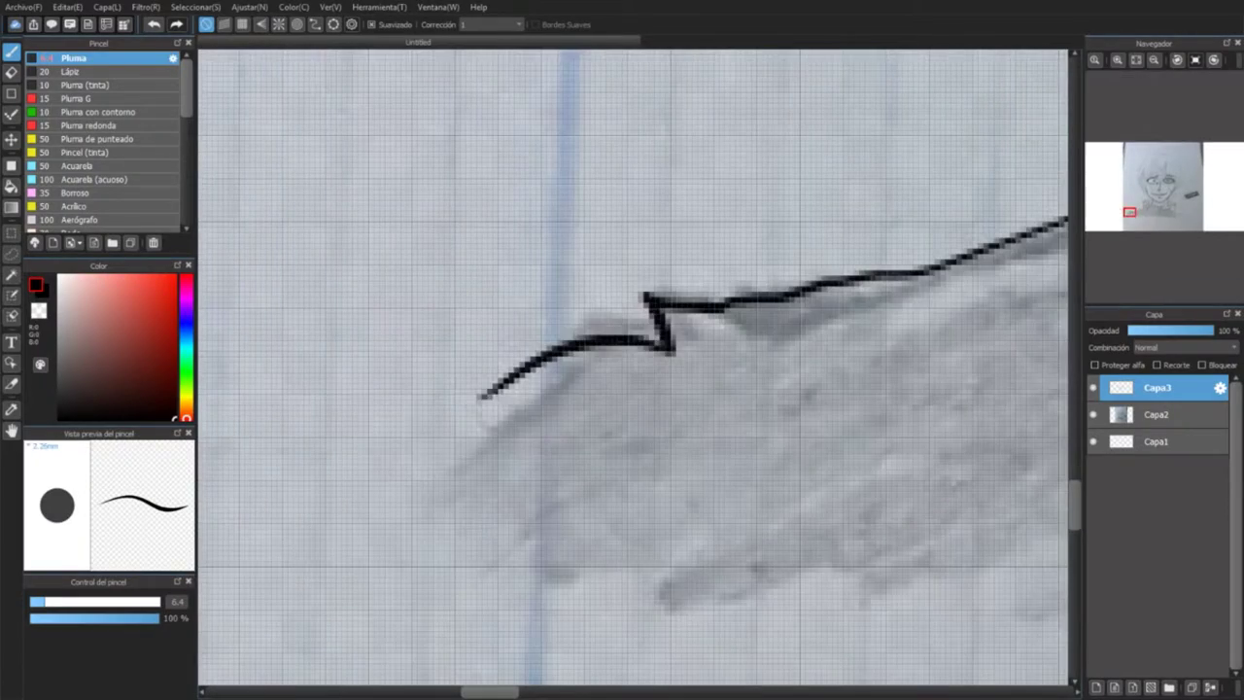
scroll(631, 374, "down", 1)
scroll(680, 291, "up", 1)
Step: Ink the spiky upper edge of the collar's left-hand flap
key("ctrl+z")
mouse_move(799, 102)
left_mouse_down()
mouse_move(922, 91)
mouse_move(1044, 184)
left_mouse_up()
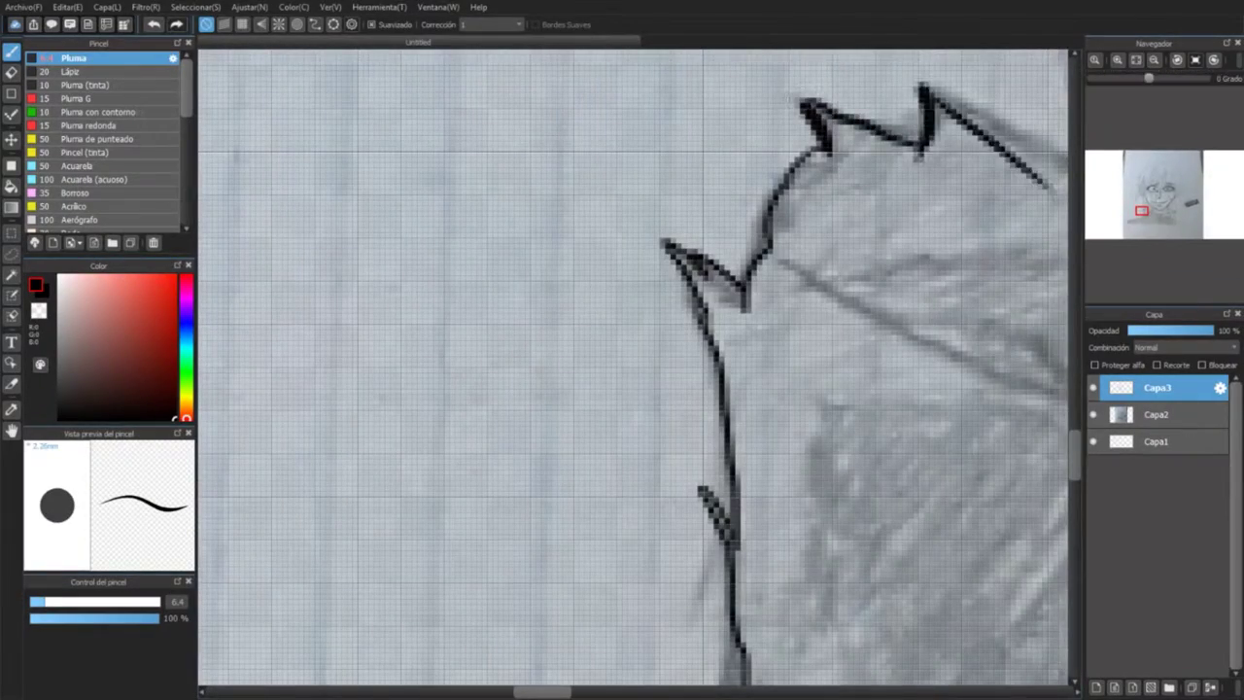
mouse_move(399, 408)
left_mouse_down()
mouse_move(673, 445)
mouse_move(552, 443)
left_mouse_up()
key("ctrl+z")
Step: Ink the jagged lower edge of the left-hand collar flap up to the neck and thicken the flap's outer side
left_click(1159, 211)
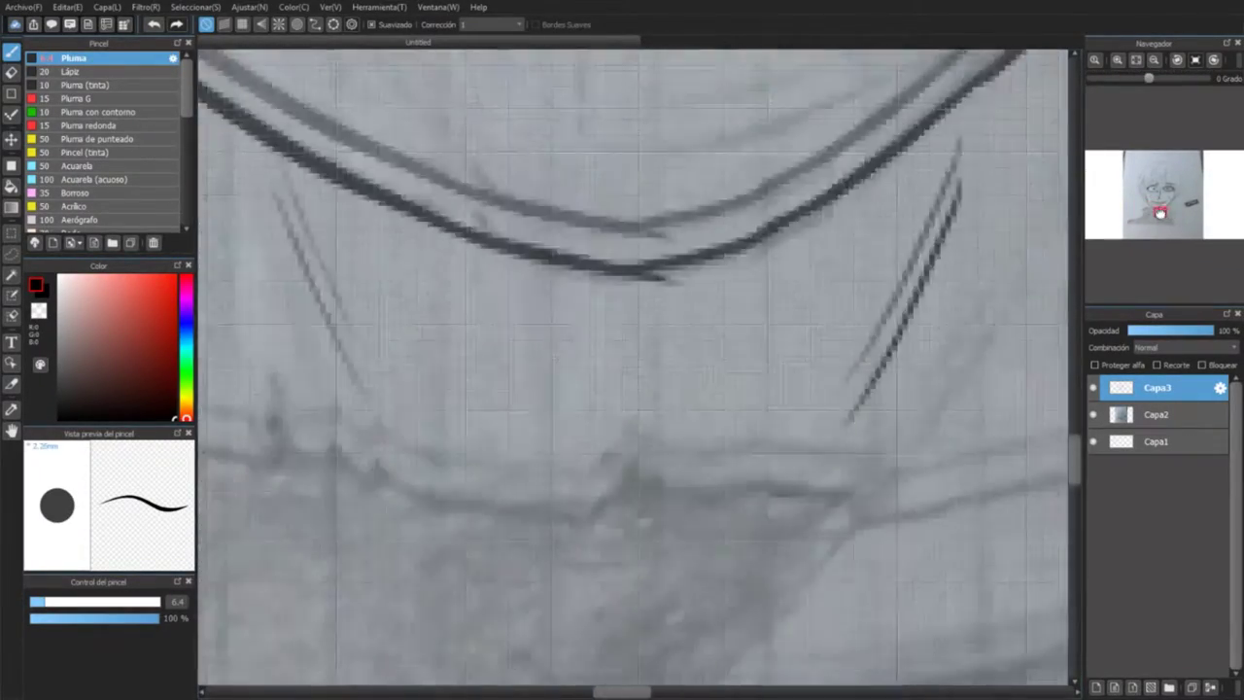
left_click_drag(1159, 212, 1150, 202)
left_click_drag(241, 254, 388, 326)
mouse_move(367, 319)
left_mouse_down()
mouse_move(659, 430)
mouse_move(377, 324)
mouse_move(503, 401)
mouse_move(664, 424)
mouse_move(615, 455)
mouse_move(758, 495)
left_mouse_up()
key("ctrl+z")
key("ctrl+z")
left_click_drag(216, 309, 292, 151)
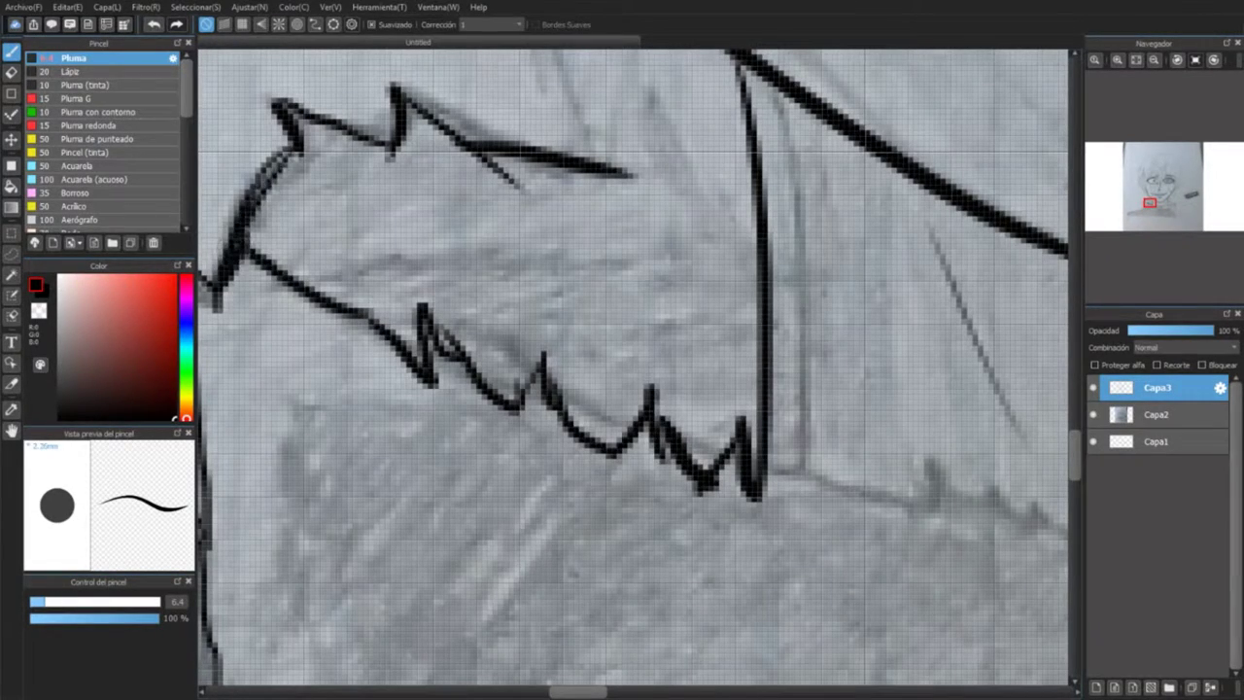
left_click_drag(251, 204, 350, 126)
Step: Ink the furry front edge of the collar across the middle of the neck
left_click_drag(1149, 202, 1153, 204)
mouse_move(516, 390)
left_mouse_down()
mouse_move(545, 382)
mouse_move(570, 417)
mouse_move(661, 408)
mouse_move(686, 432)
mouse_move(735, 439)
mouse_move(847, 449)
mouse_move(914, 425)
mouse_move(950, 438)
left_mouse_up()
key("ctrl+z")
scroll(673, 641, "down", 3)
scroll(673, 641, "up", 3)
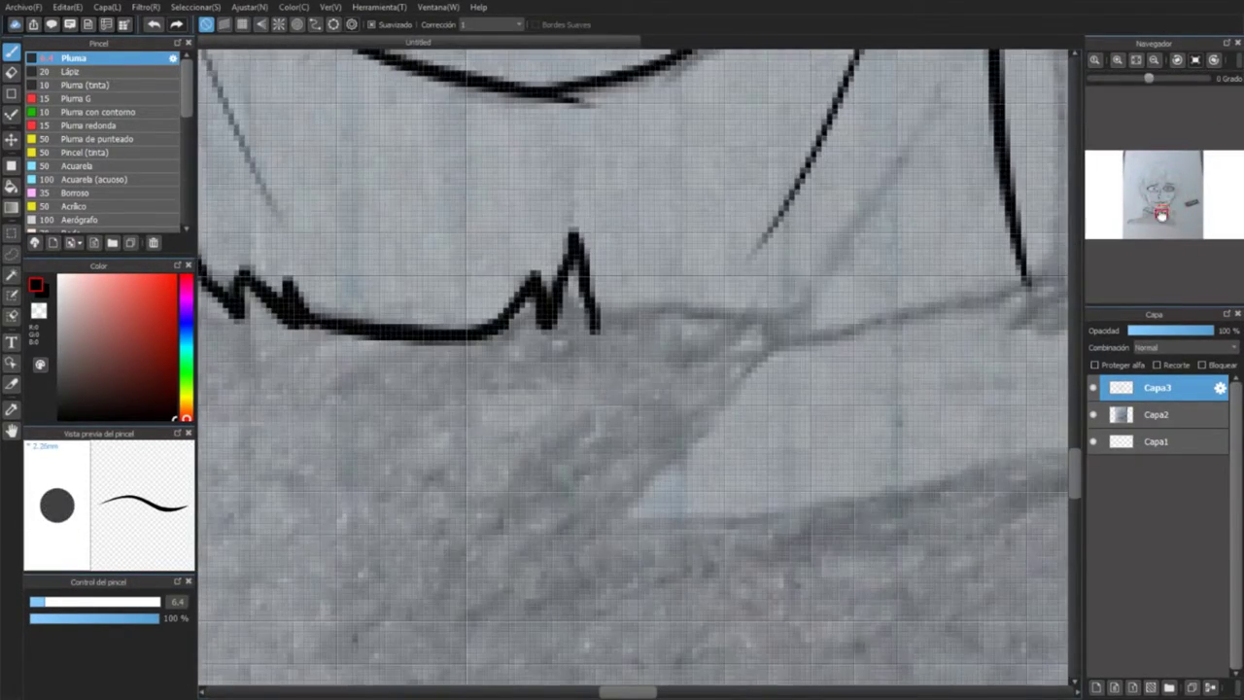
Step: Continue the jagged neckline across the neck and outline the right-hand collar flap
mouse_move(610, 328)
left_mouse_down()
mouse_move(1057, 256)
mouse_move(309, 392)
mouse_move(437, 379)
mouse_move(489, 408)
left_mouse_up()
left_click_drag(488, 408, 677, 435)
key("ctrl+z")
mouse_move(491, 387)
left_mouse_down()
mouse_move(776, 444)
mouse_move(751, 296)
mouse_move(457, 106)
mouse_move(334, 113)
left_mouse_up()
scroll(614, 146, "down", 4)
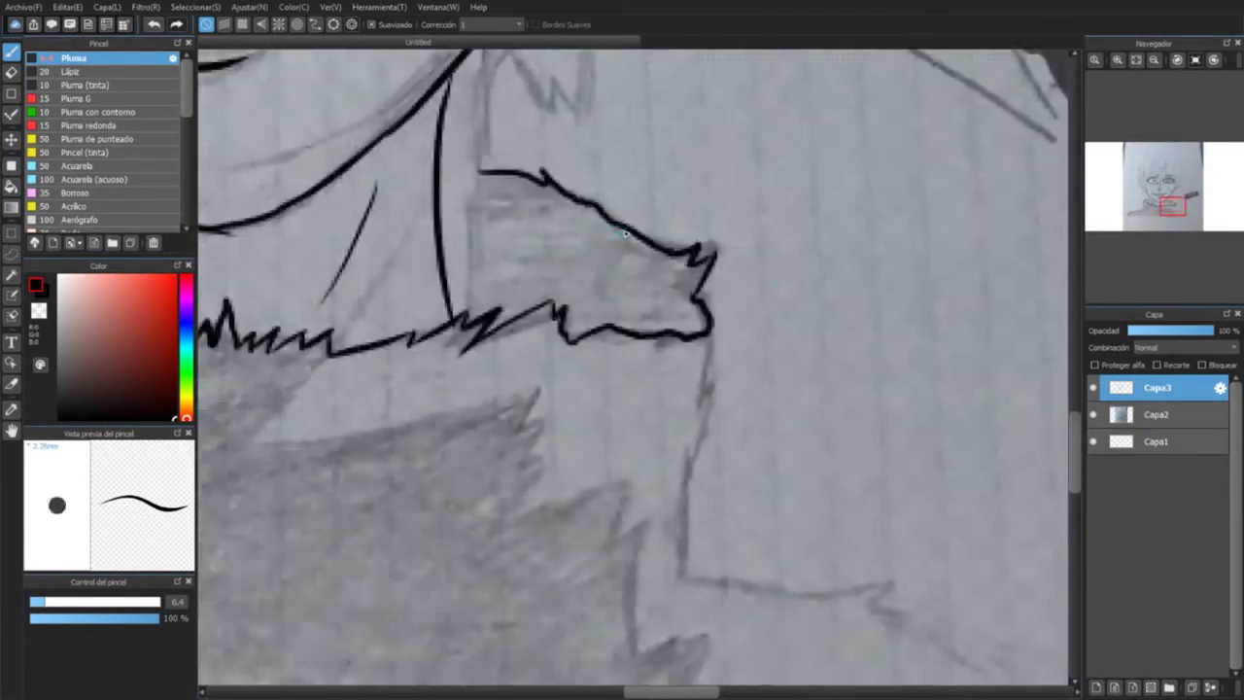
Step: Ink the ragged outer edge below the right-hand collar flap and the short shoulder line
scroll(614, 146, "up", 4)
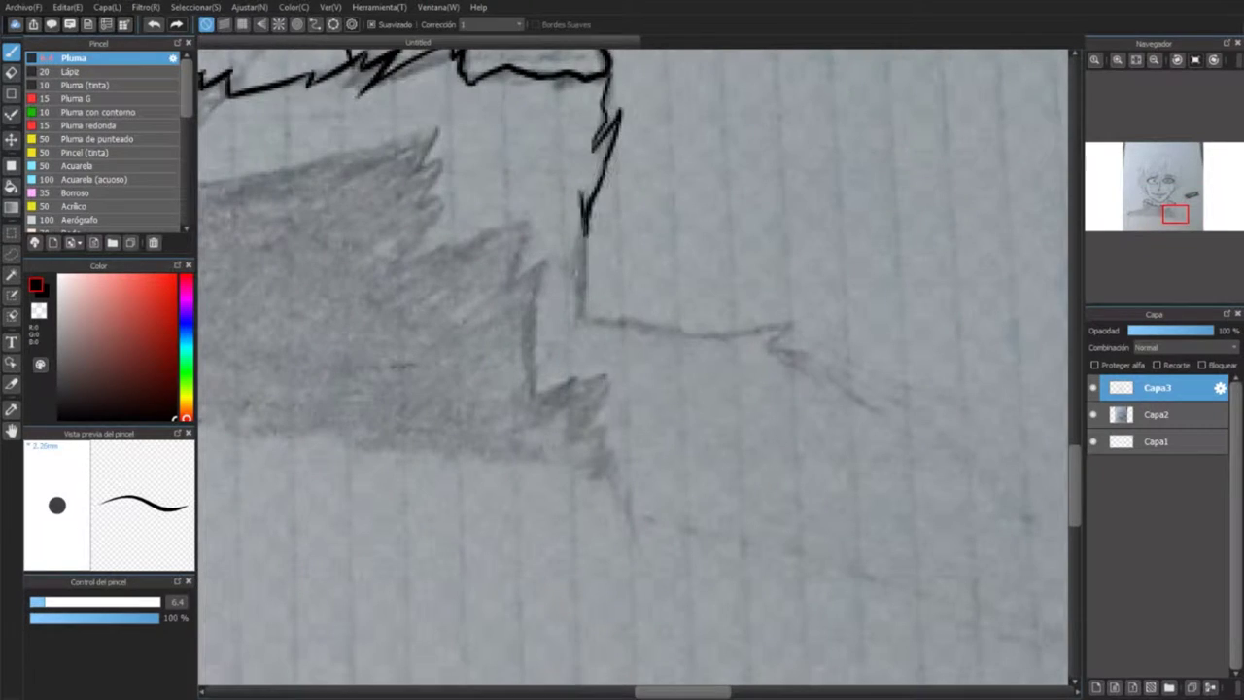
left_click_drag(584, 233, 903, 375)
scroll(902, 375, "down", 4)
Step: Ink the outline of the left-hand ear beside the jaw
scroll(426, 411, "up", 3)
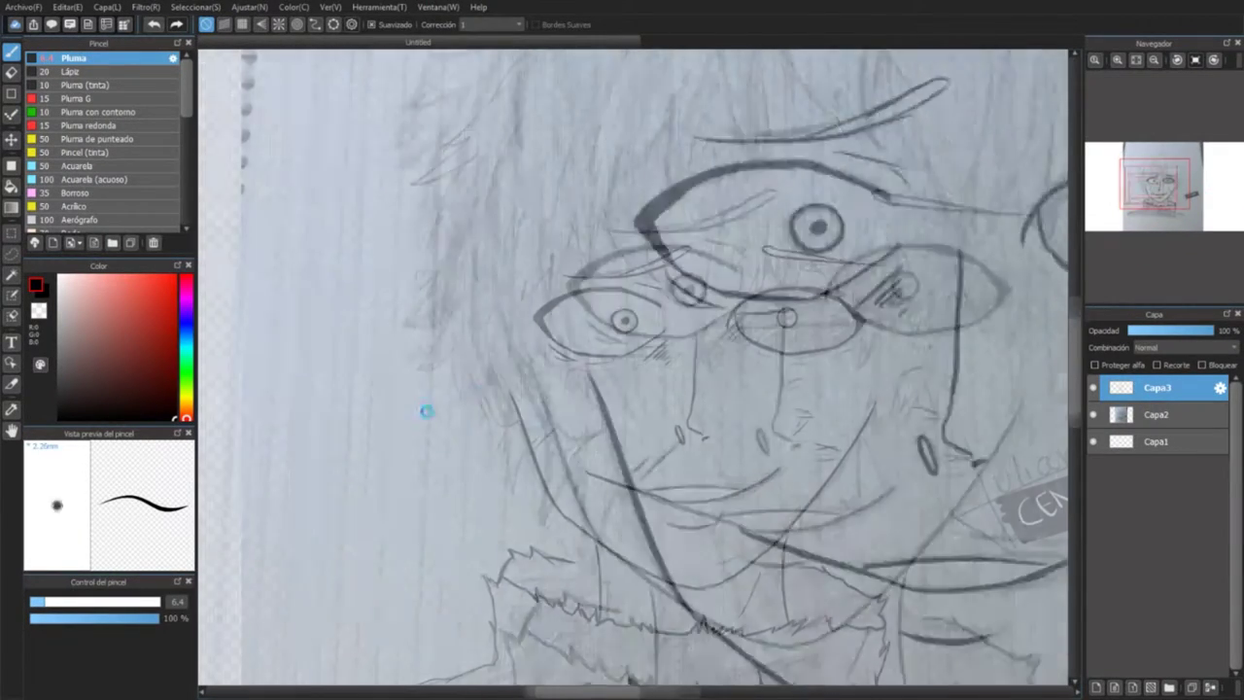
scroll(426, 411, "up", 4)
left_click_drag(569, 292, 667, 486)
key("ctrl+z")
left_click_drag(570, 278, 736, 458)
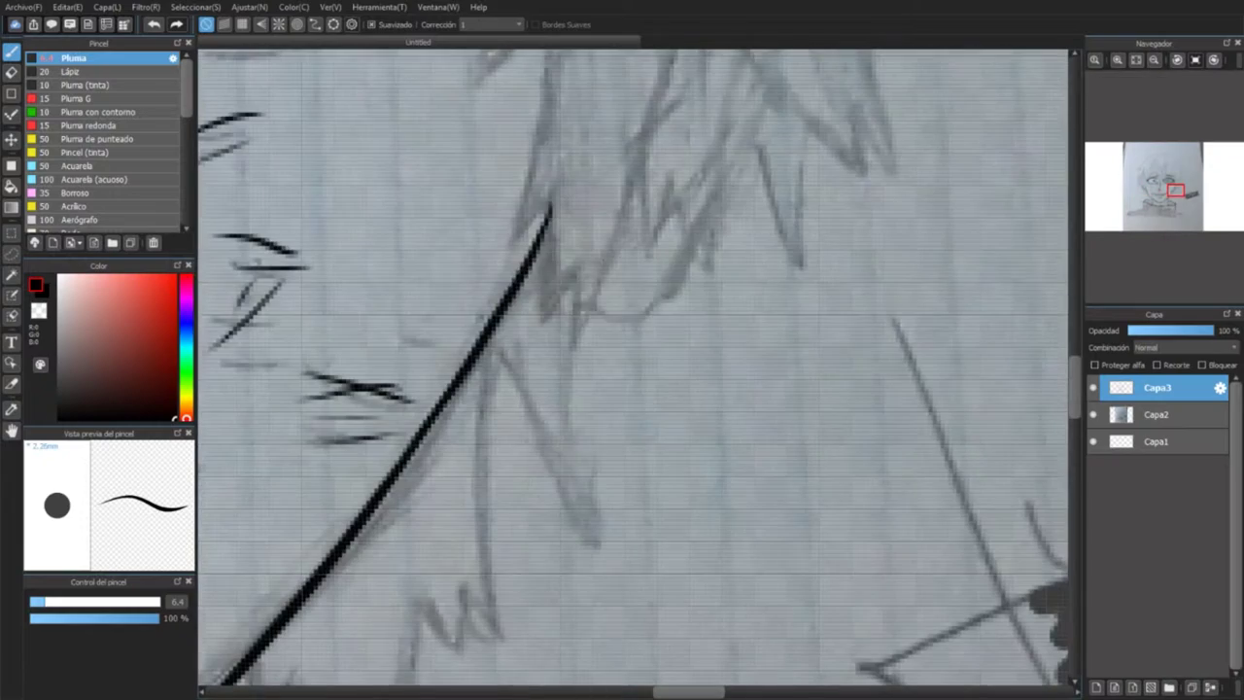
Step: Ink the outline of the right-hand ear from the top of the jawline upward
key("ctrl+z")
mouse_move(544, 244)
left_mouse_down()
mouse_move(699, 248)
mouse_move(767, 87)
mouse_move(630, 292)
mouse_move(755, 97)
mouse_move(824, 335)
left_mouse_up()
key("ctrl+z")
key("ctrl+z")
left_click_drag(824, 332, 878, 201)
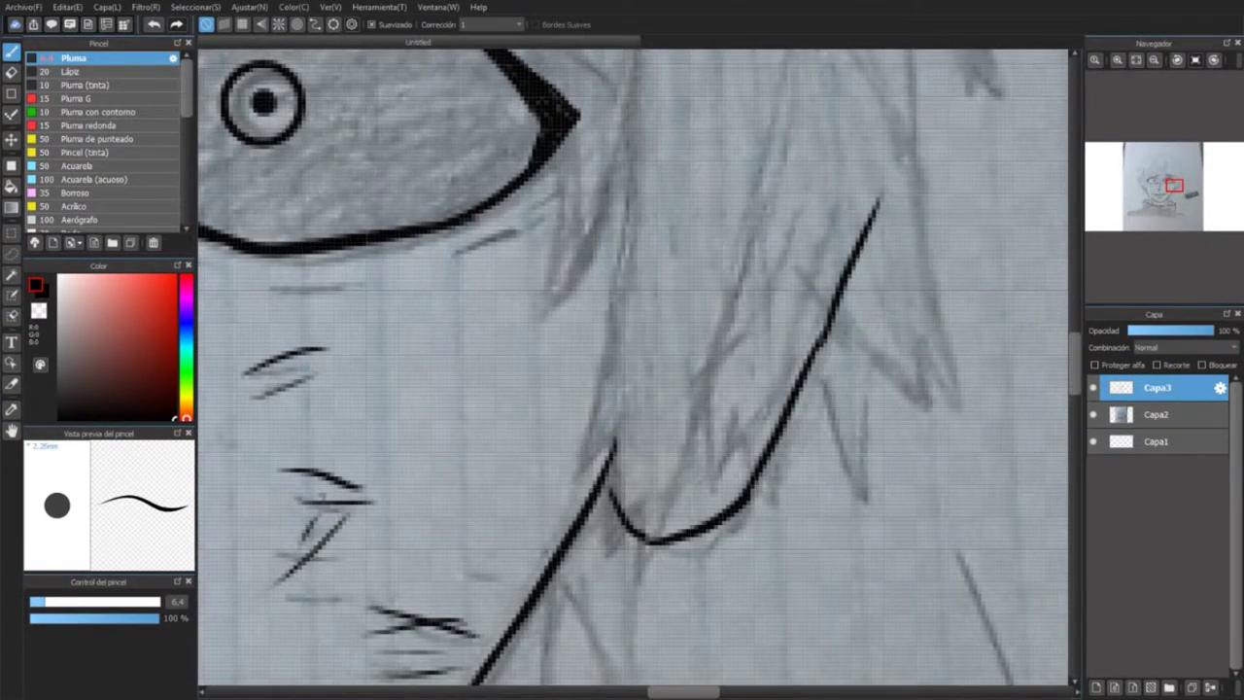
Step: Add the short crease lines between the left-hand eye's inner corner and the eyebrow
left_click_drag(291, 389, 1030, 466)
scroll(632, 369, "up", 2)
left_click(438, 347)
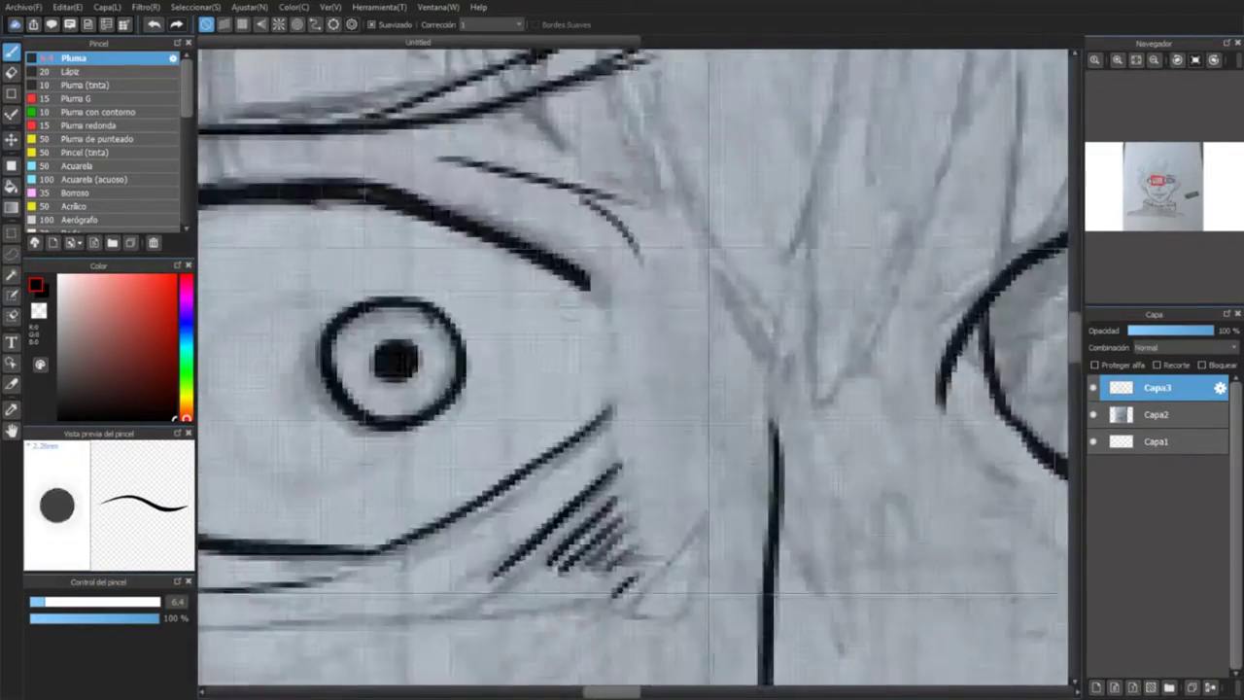
scroll(627, 313, "down", 4)
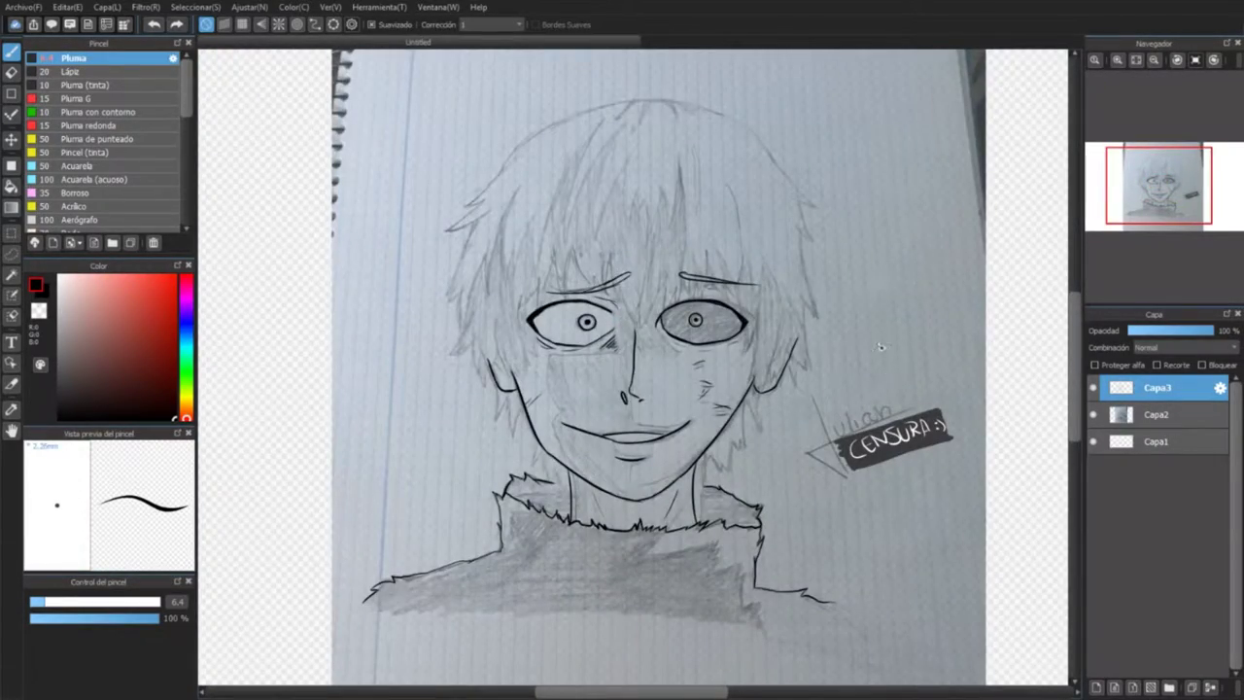
scroll(879, 346, "up", 2)
Step: Add a new layer named Pelo above the line art, hiding and reshowing the sketch layer Capa2 to check the inked lines
left_click(1096, 687)
left_click(1093, 441)
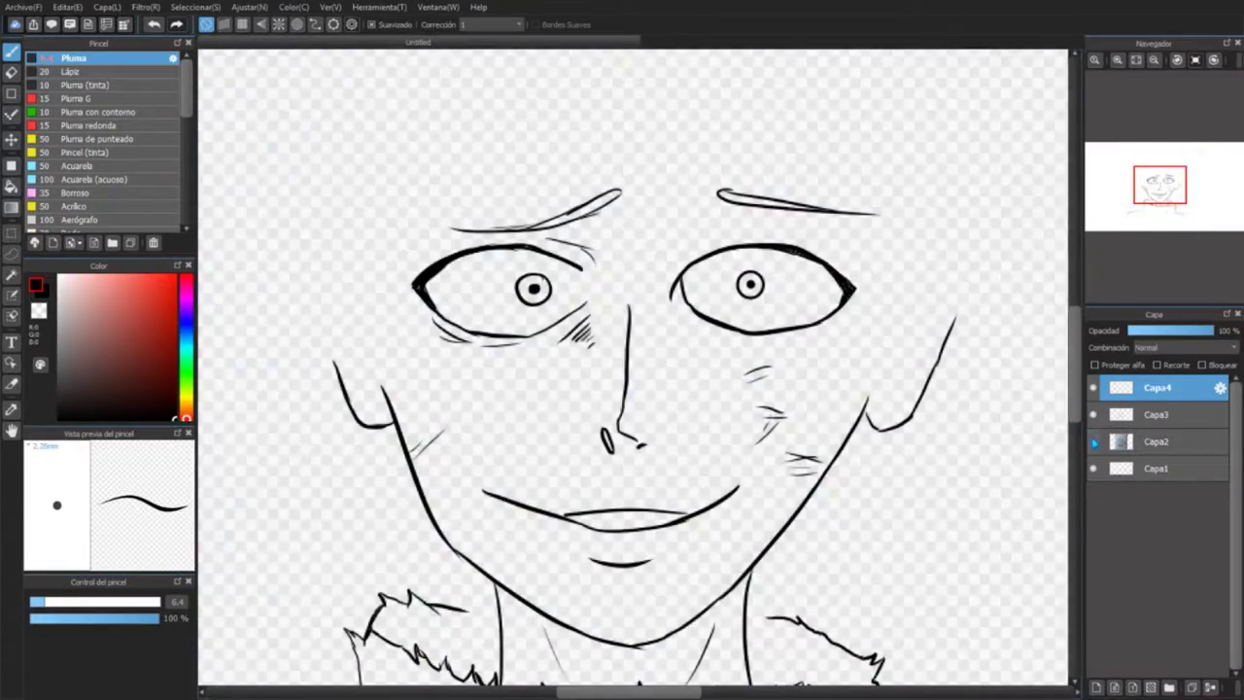
left_click(1093, 441)
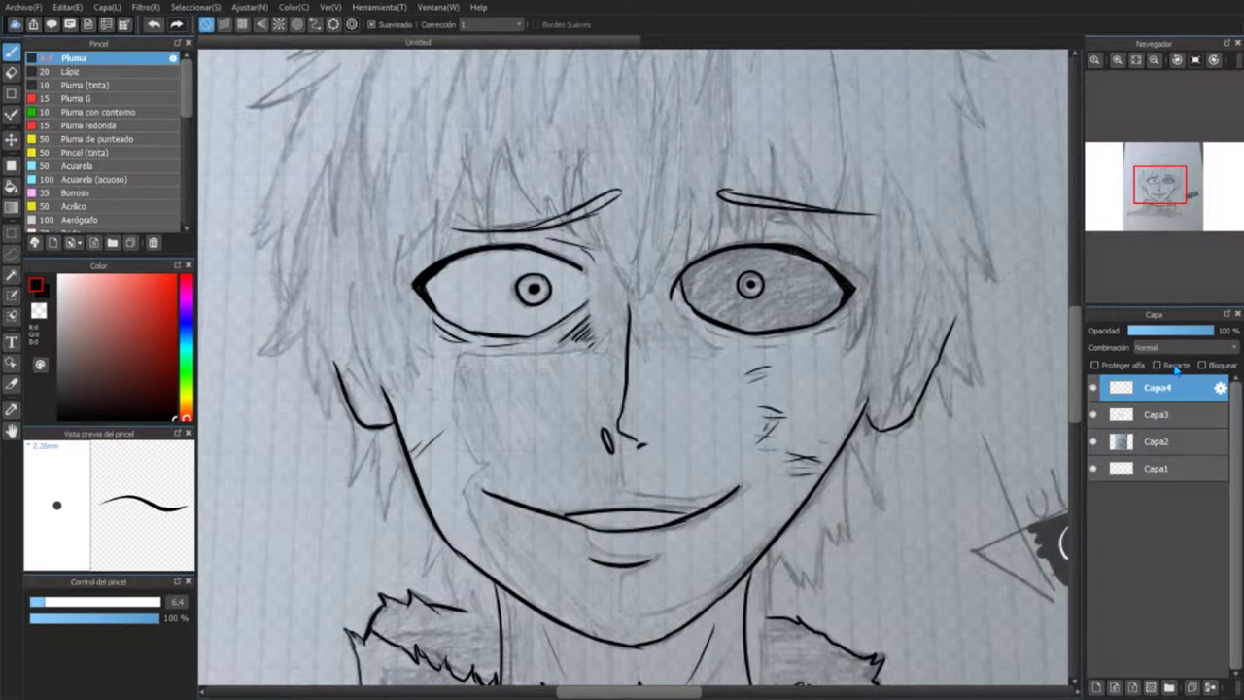
Step: Ink the pointed fringe strands falling between the eyes on the Pelo layer
left_click_drag(693, 468, 935, 651)
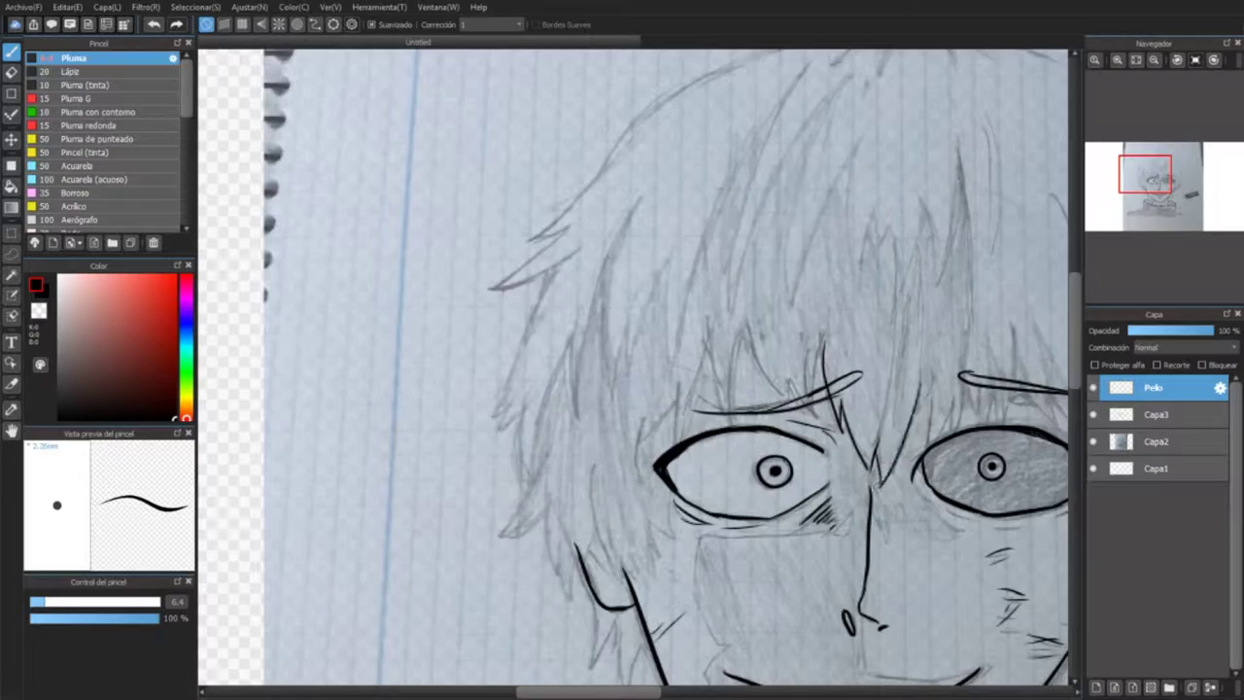
scroll(877, 485, "up", 4)
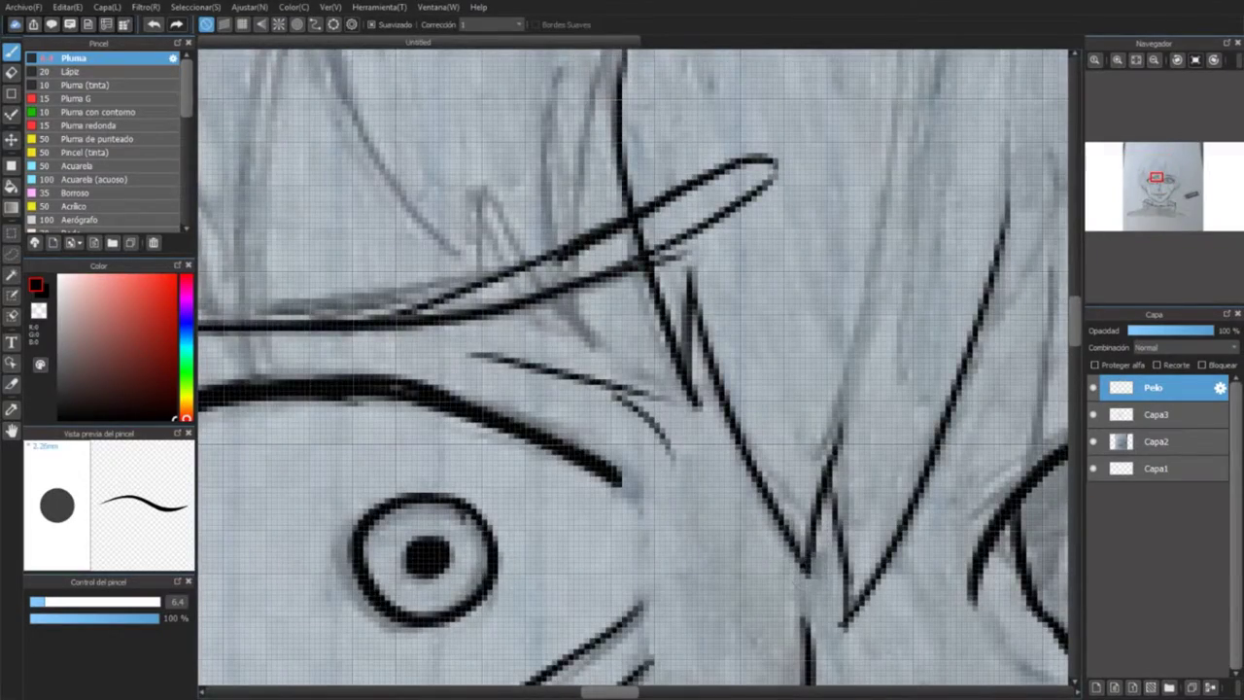
scroll(633, 373, "down", 3)
scroll(632, 373, "up", 3)
mouse_move(704, 387)
left_mouse_down()
mouse_move(785, 264)
mouse_move(789, 222)
left_mouse_up()
key("ctrl+z")
mouse_move(569, 668)
left_mouse_down()
mouse_move(724, 282)
mouse_move(561, 546)
left_mouse_up()
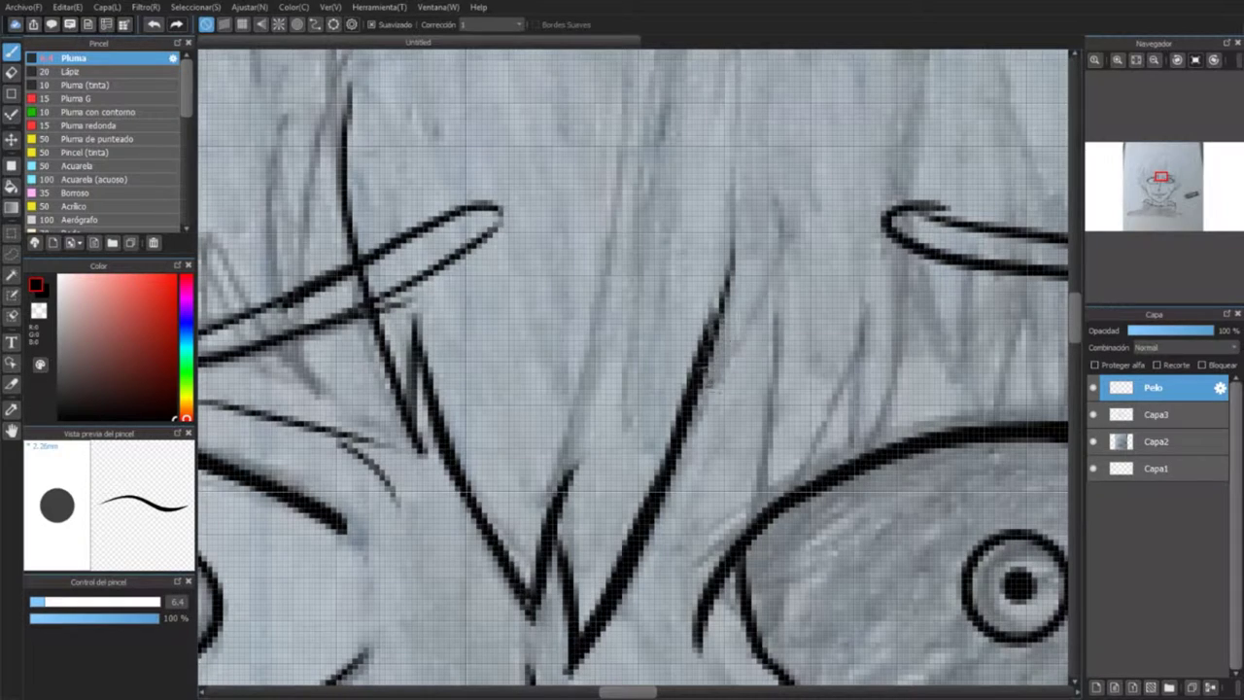
Step: Ink the pointed fringe strands hanging across the eyebrow and upper lid of the shaded right-hand eye on the Pelo layer
mouse_move(701, 388)
left_mouse_down()
mouse_move(812, 237)
mouse_move(778, 288)
mouse_move(750, 536)
mouse_move(866, 267)
left_mouse_up()
key("ctrl+z")
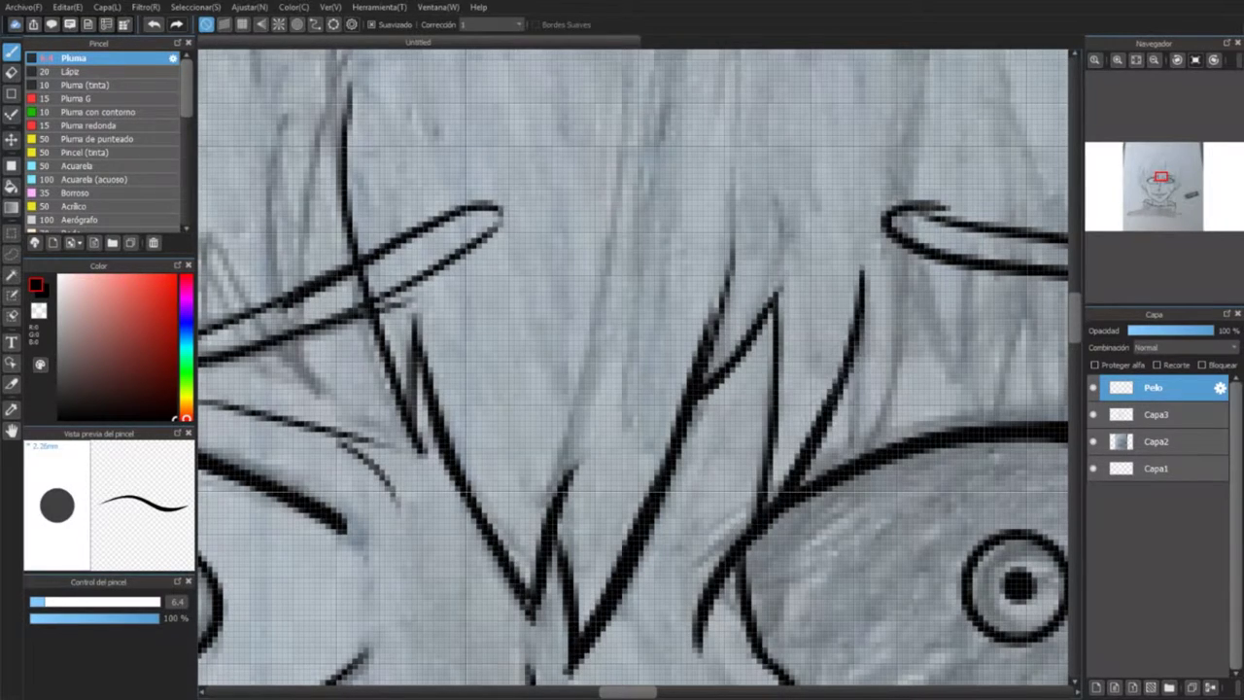
left_click_drag(823, 491, 914, 321)
left_click_drag(1160, 176, 1165, 183)
mouse_move(592, 316)
left_mouse_down()
mouse_move(671, 442)
mouse_move(720, 316)
mouse_move(778, 456)
mouse_move(798, 329)
left_mouse_up()
left_click_drag(1165, 184, 1163, 181)
mouse_move(627, 398)
left_mouse_down()
mouse_move(632, 109)
mouse_move(772, 494)
left_mouse_up()
left_click_drag(748, 284, 774, 491)
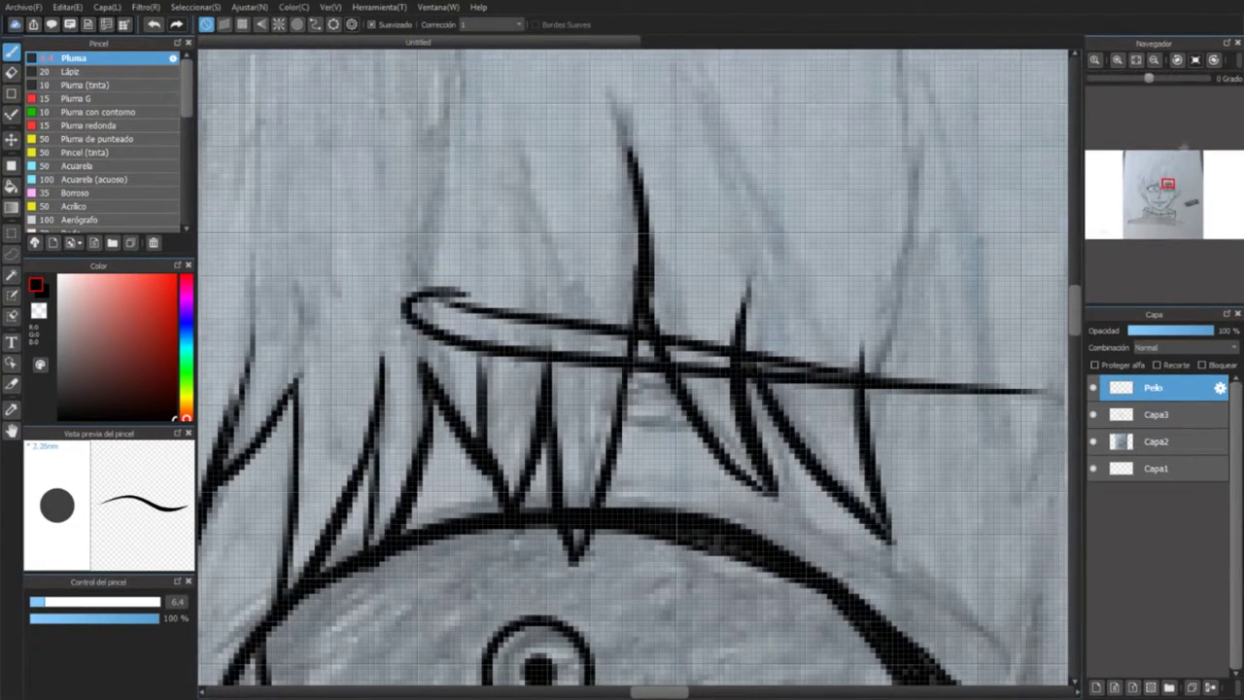
Step: Hide the Capa3 line art layer, toggling the Pelo layer off and back on
key("ctrl+minus")
left_click(1093, 387)
left_click(1093, 414)
left_click(1093, 387)
Step: Ink the side lock beside the shaded right-hand eye, ending in jagged tips along the cheek
mouse_move(934, 362)
left_mouse_down()
mouse_move(931, 530)
mouse_move(996, 303)
left_mouse_up()
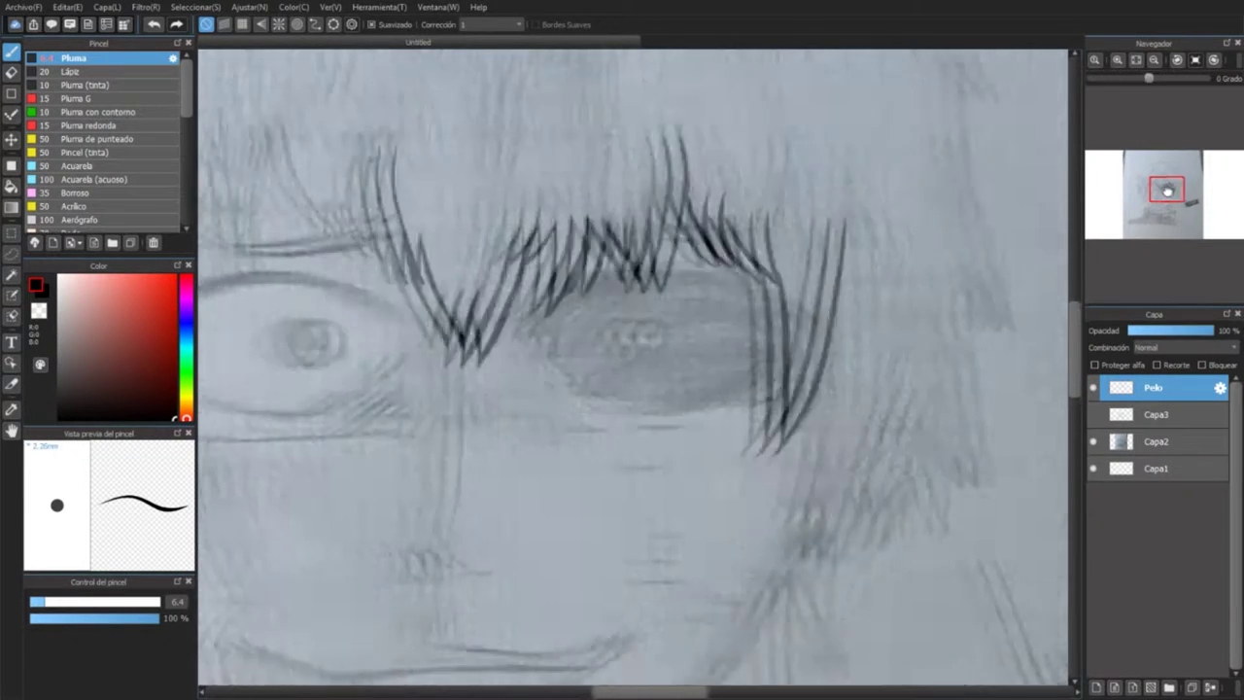
left_click_drag(629, 381, 410, 248)
mouse_move(760, 309)
left_mouse_down()
mouse_move(741, 398)
mouse_move(767, 527)
mouse_move(817, 328)
left_mouse_up()
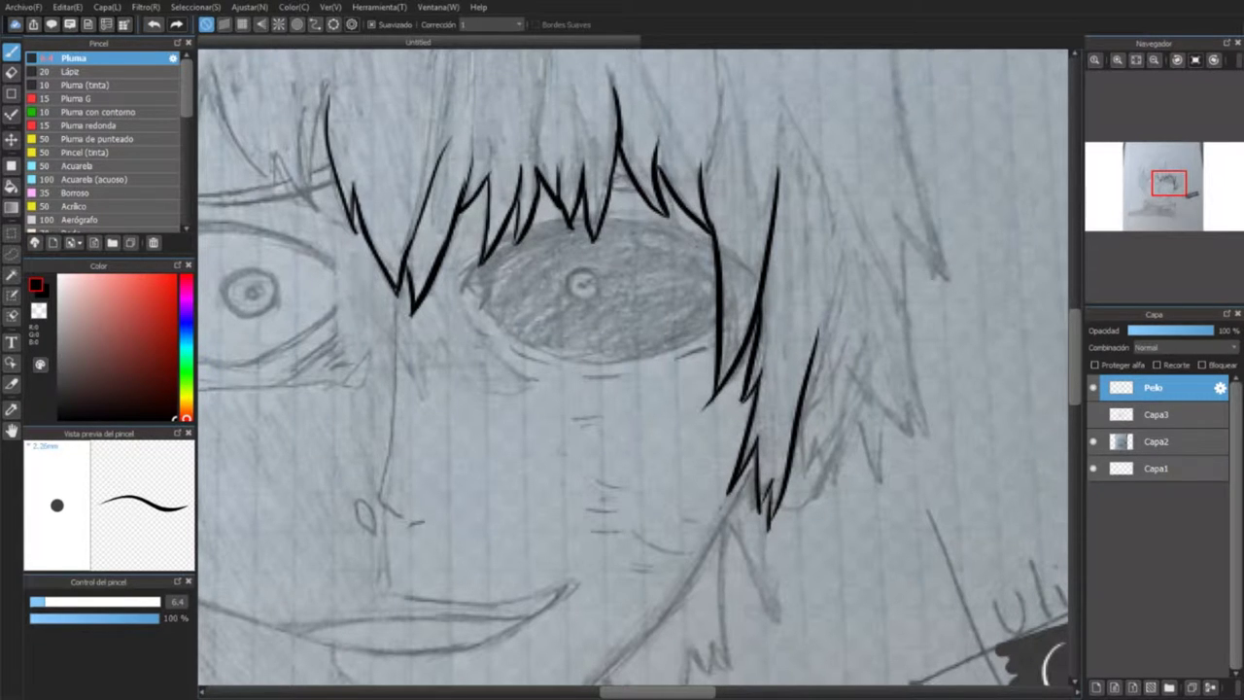
left_click_drag(857, 424, 878, 494)
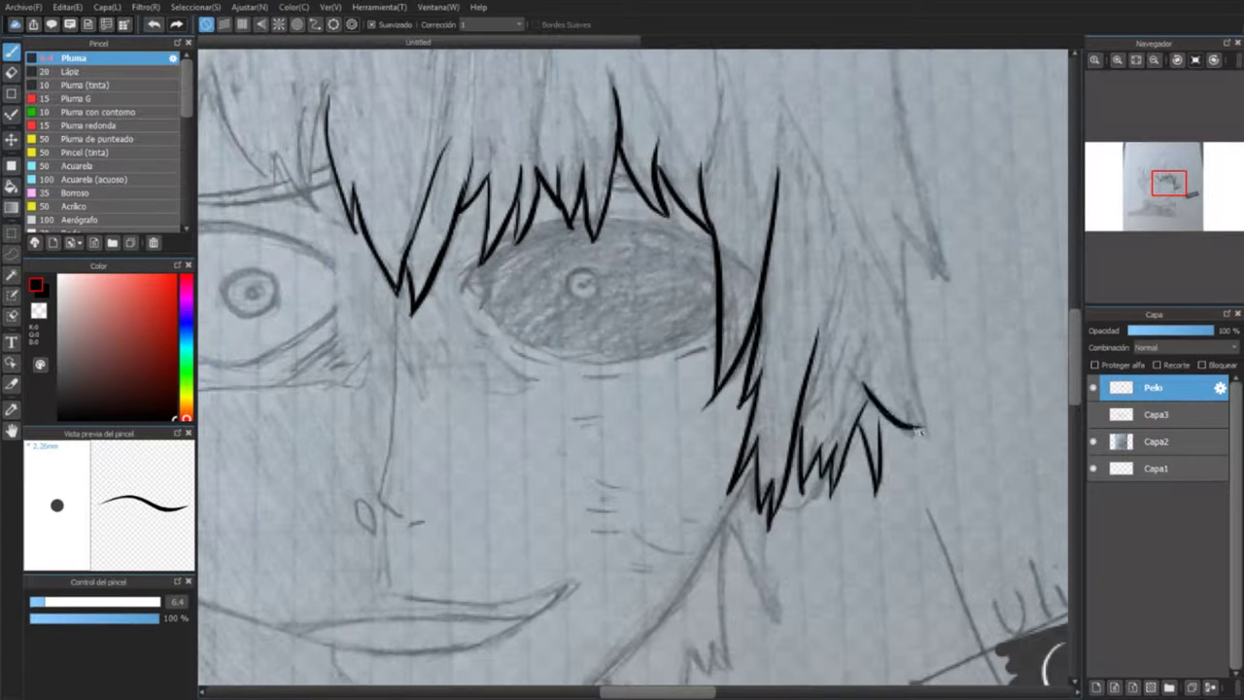
mouse_move(847, 192)
left_mouse_down()
mouse_move(911, 331)
mouse_move(915, 317)
left_mouse_up()
key("ctrl+z")
scroll(948, 276, "up", 3)
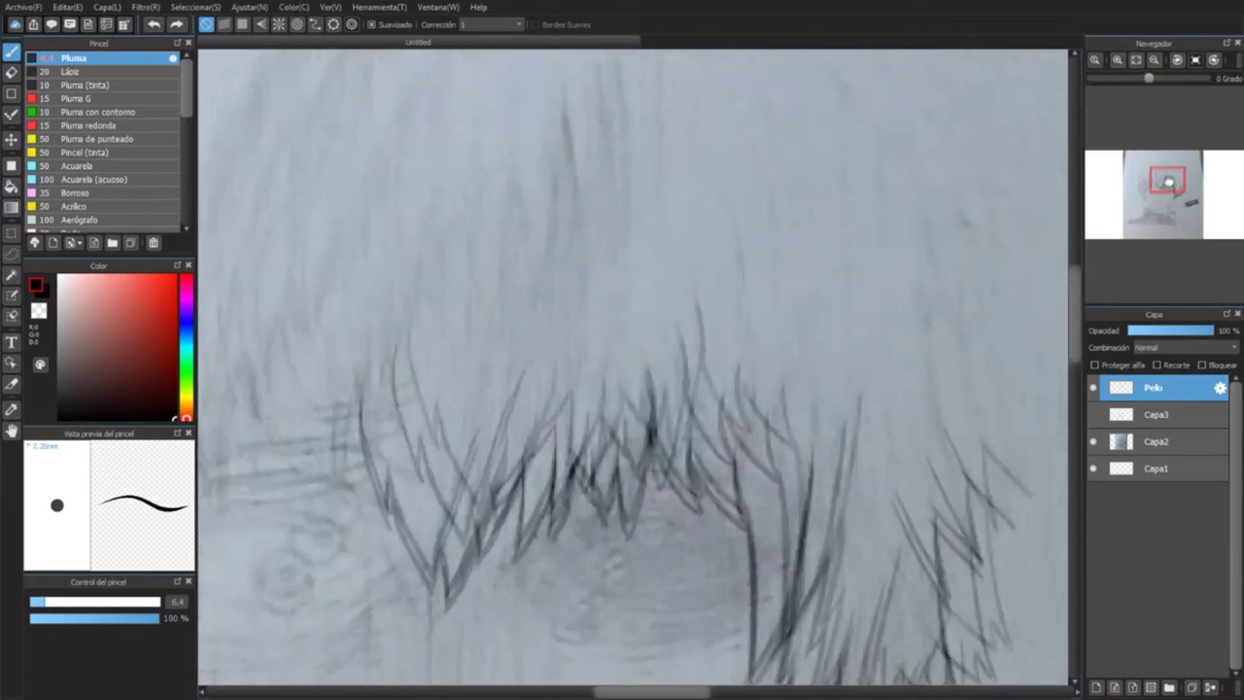
scroll(770, 143, "down", 3)
mouse_move(833, 412)
left_mouse_down()
mouse_move(785, 180)
mouse_move(779, 64)
left_mouse_up()
key("ctrl+z")
mouse_move(818, 192)
left_mouse_down()
mouse_move(782, 51)
mouse_move(752, 291)
mouse_move(719, 398)
left_mouse_up()
key("ctrl+z")
key("ctrl+z")
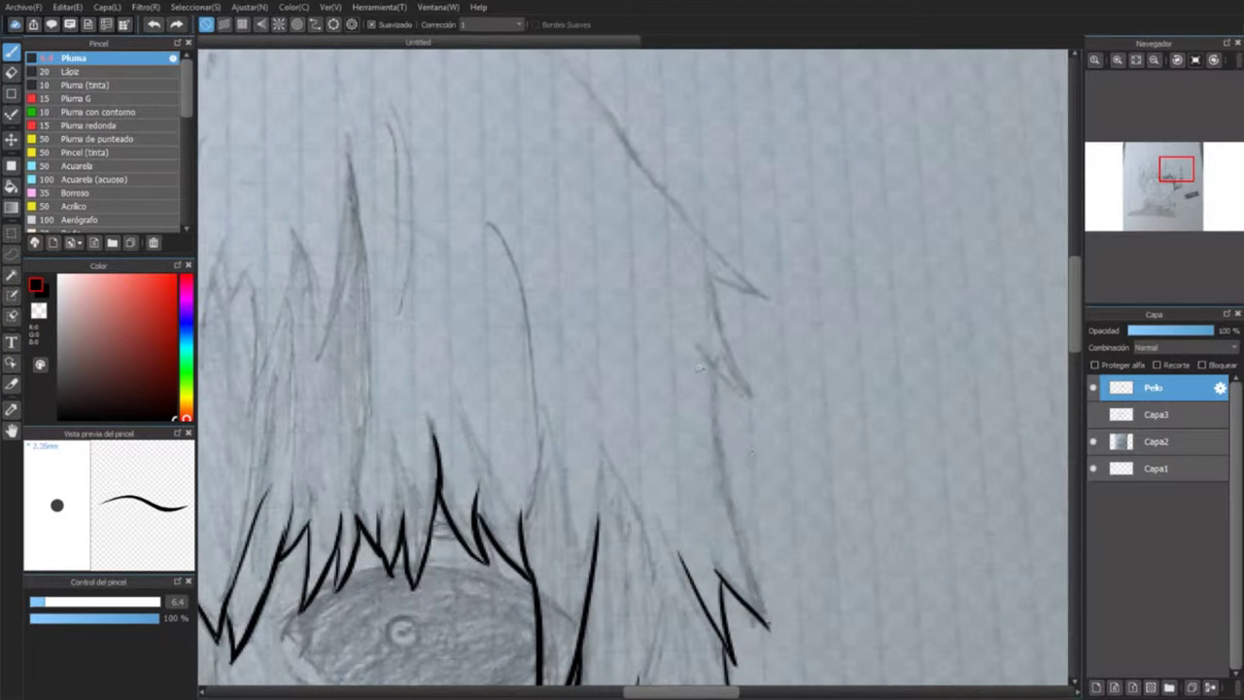
left_click_drag(701, 358, 777, 616)
key("ctrl+z")
left_click_drag(723, 503, 770, 630)
key("ctrl+z")
left_click_drag(705, 430, 770, 651)
key("ctrl+z")
left_click_drag(697, 342, 773, 680)
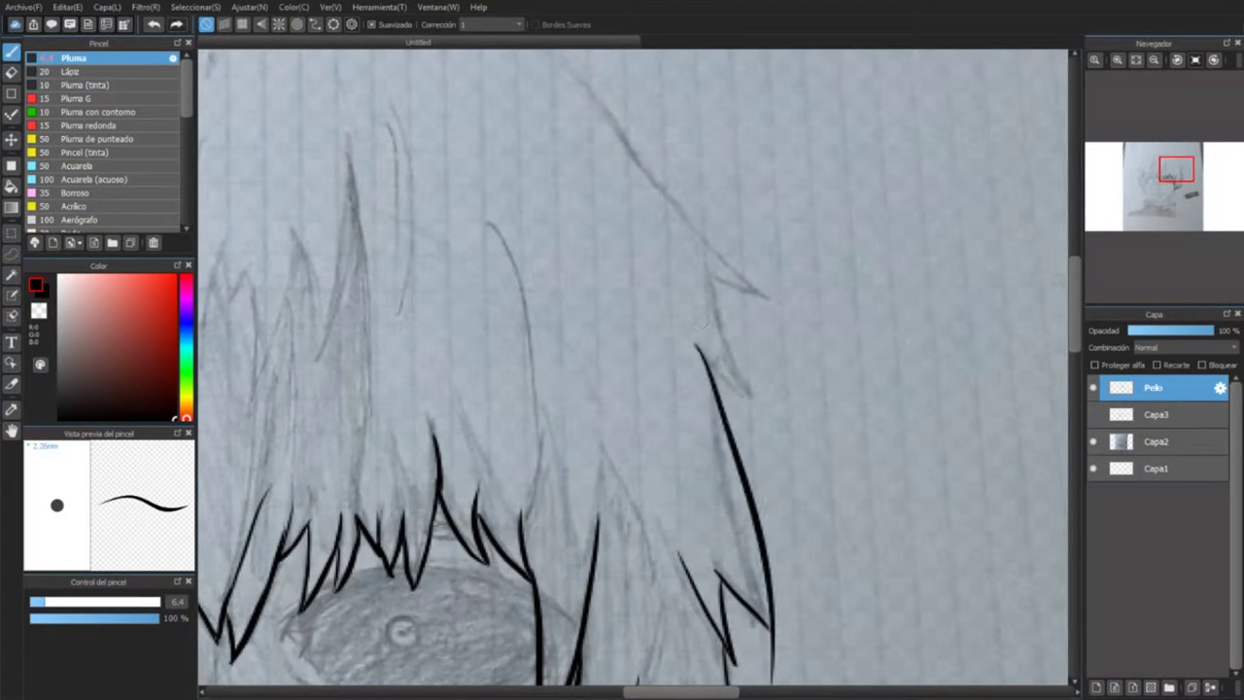
scroll(631, 369, "down", 5)
scroll(632, 369, "up", 6)
key("ctrl+z")
Step: Ink the long outer edge of the right-hand hair upward from the jagged side tips, adding another pointed notch
left_click_drag(614, 243, 687, 579)
left_click_drag(600, 215, 667, 285)
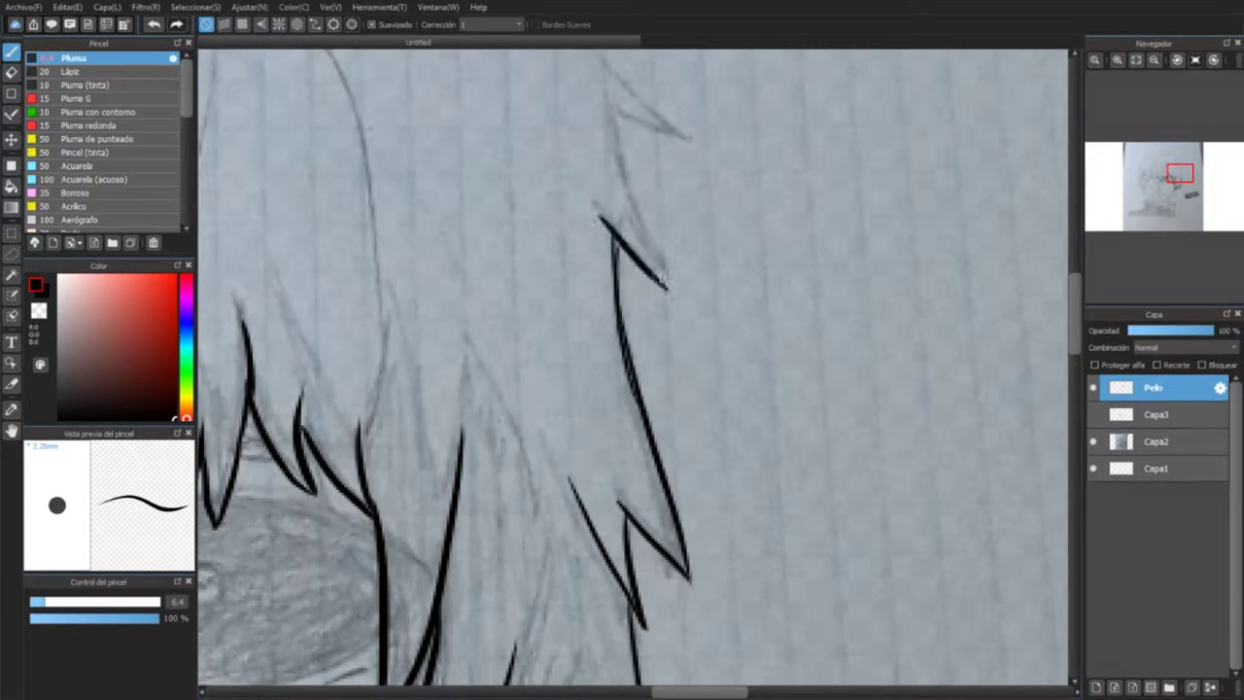
key("ctrl+z")
left_click_drag(613, 109, 665, 285)
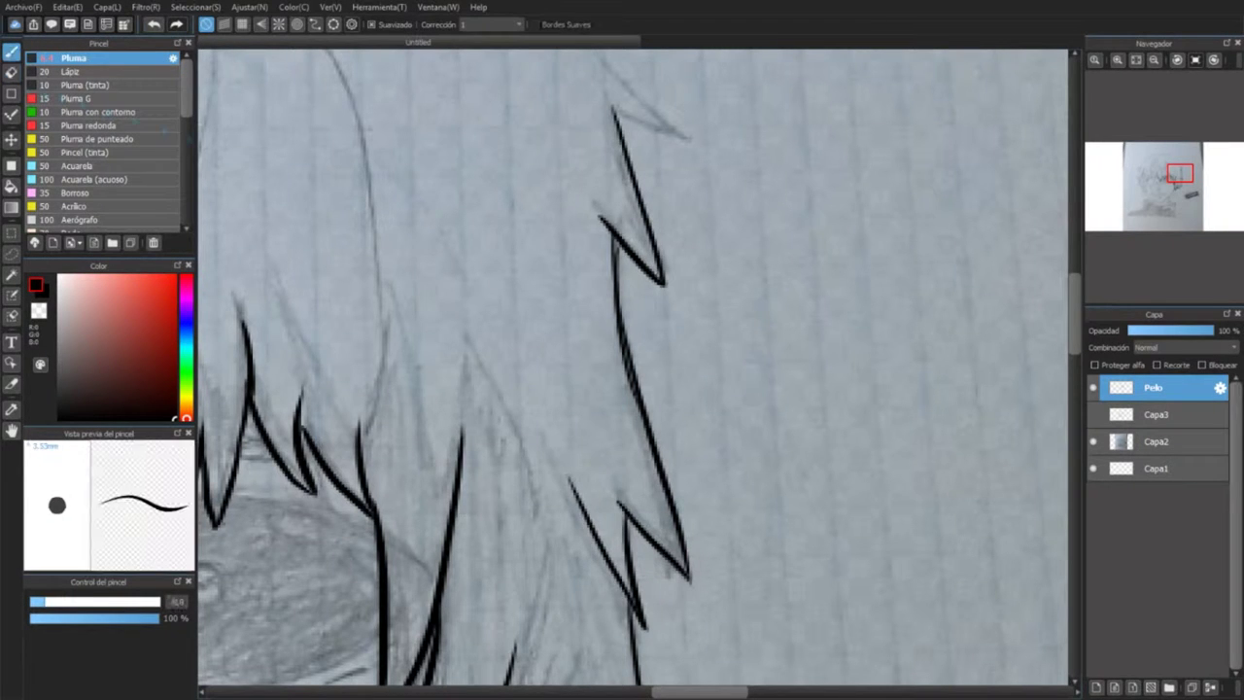
Step: Ink the uppermost pointed tip of the right-hand hair outline and the start of the slope toward the crown
scroll(680, 369, "down", 3)
scroll(680, 369, "up", 3)
left_click_drag(715, 355, 782, 367)
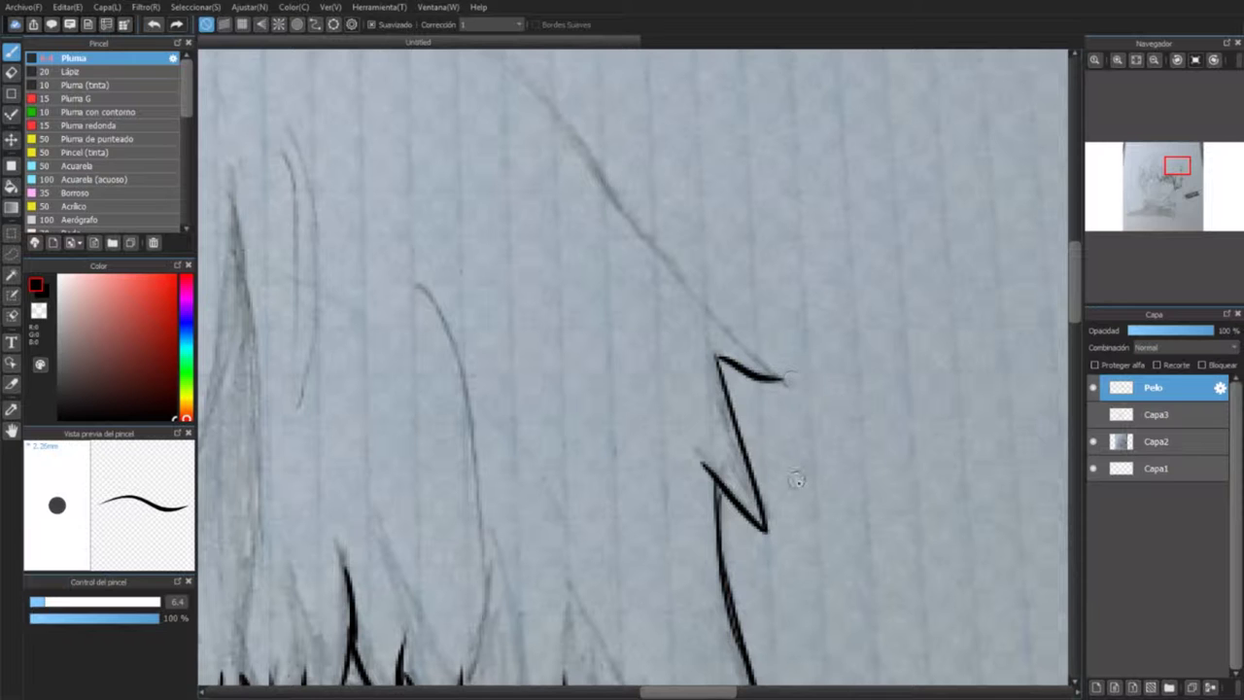
key("ctrl+z")
left_click_drag(715, 356, 791, 377)
left_click_drag(674, 270, 789, 377)
key("ctrl+z")
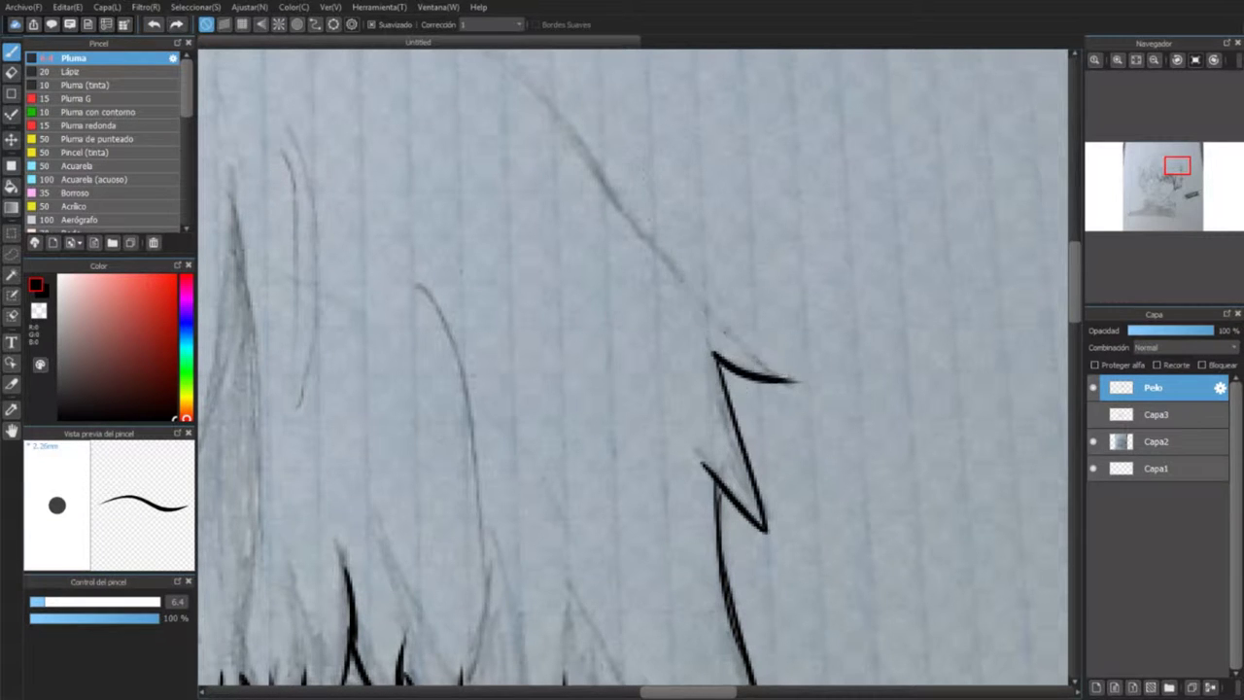
left_click_drag(633, 223, 801, 382)
Step: Ink the pointed fringe strands over the inner half of the left-hand eyebrow
scroll(680, 369, "down", 3)
scroll(680, 369, "up", 3)
left_click_drag(706, 270, 668, 442)
key("ctrl+z")
left_click_drag(630, 373, 667, 445)
key("ctrl+z")
key("ctrl+z")
key("ctrl+z")
mouse_move(525, 257)
left_mouse_down()
mouse_move(610, 418)
mouse_move(642, 443)
left_mouse_up()
key("ctrl+z")
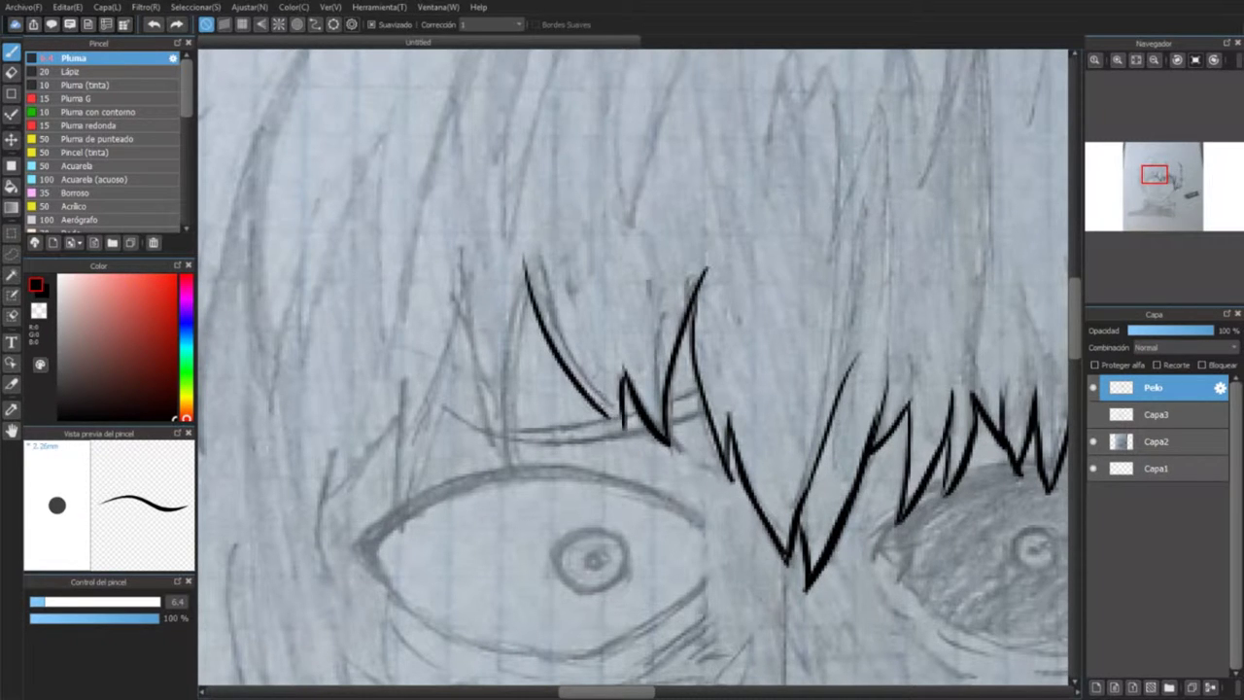
Step: Ink the fringe strands above the left-hand eye, continuing outward to its outer corner
left_click_drag(525, 264, 507, 464)
key("ctrl+z")
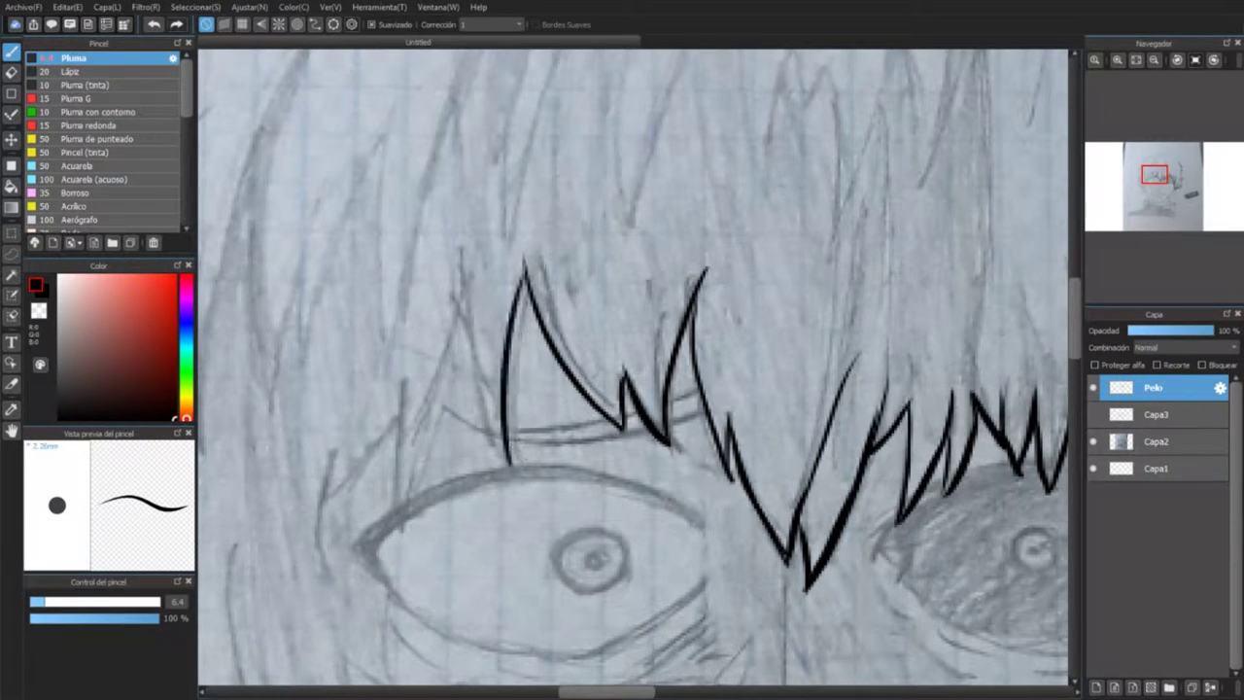
key("ctrl+z")
left_click_drag(459, 268, 508, 472)
key("ctrl+z")
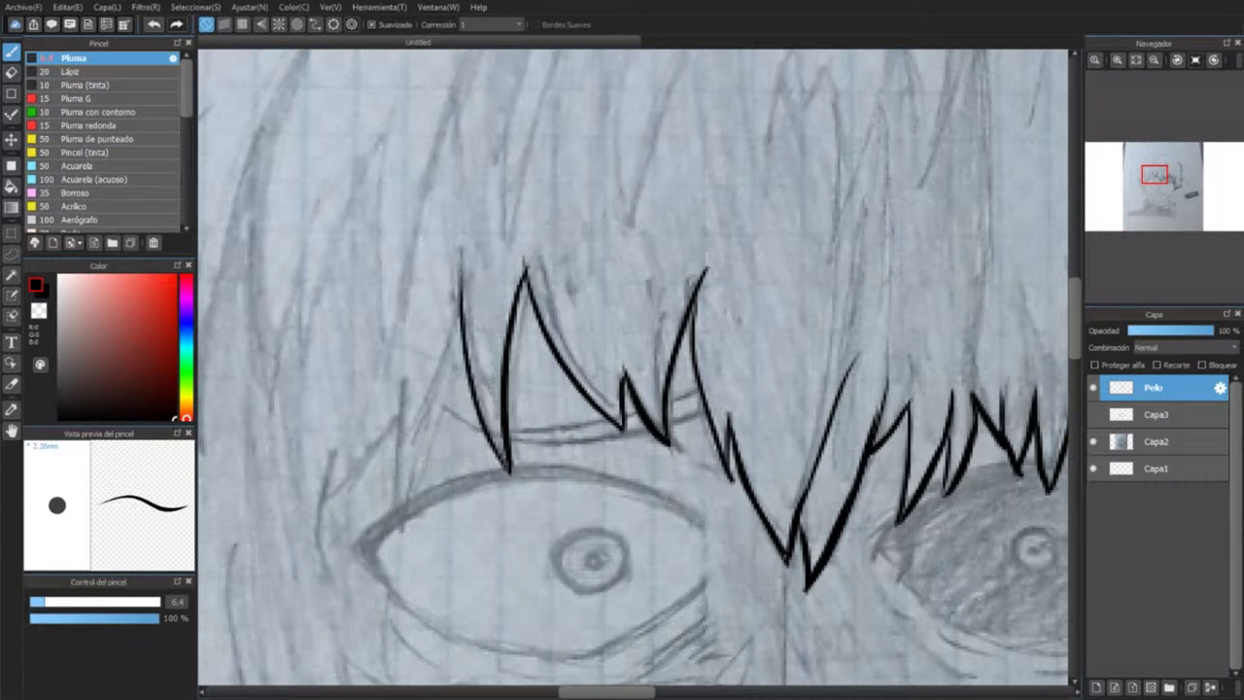
mouse_move(461, 307)
left_mouse_down()
mouse_move(397, 443)
mouse_move(325, 497)
left_mouse_up()
mouse_move(336, 449)
left_mouse_down()
mouse_move(313, 505)
mouse_move(330, 578)
mouse_move(473, 366)
mouse_move(605, 308)
mouse_move(633, 388)
left_mouse_up()
key("ctrl+z")
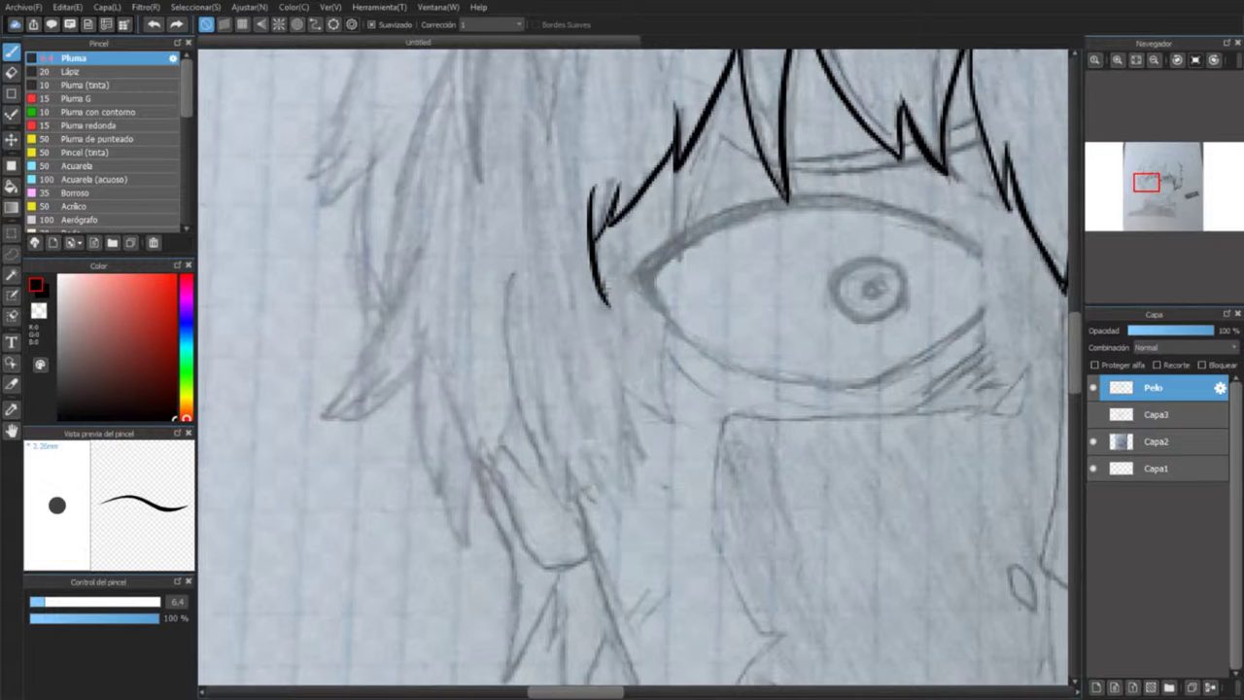
Step: Ink the inner edge of the side lock beside the left-hand eye down to its pointed end
left_click_drag(595, 277, 636, 510)
left_click_drag(583, 447, 637, 515)
key("ctrl+z")
left_click_drag(612, 423, 633, 544)
left_click_drag(586, 456, 629, 540)
key("ctrl+z")
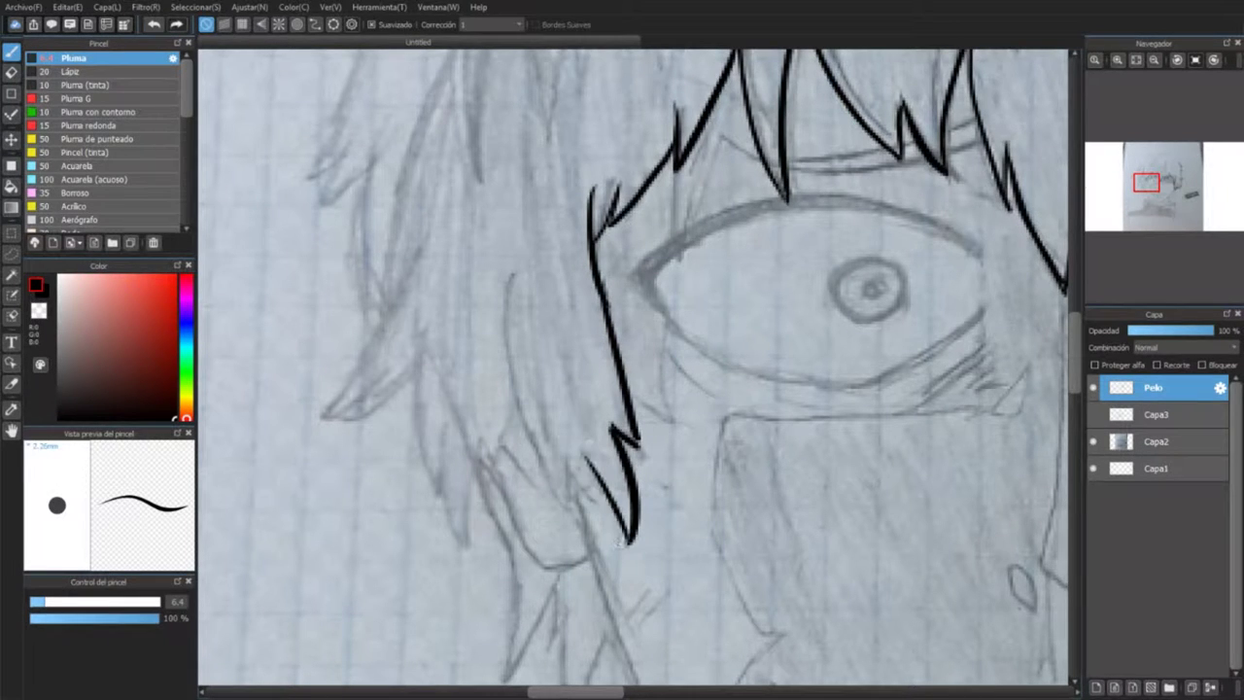
Step: Ink the remaining tips of the left-hand side lock and the long curved strand along its outer side
left_click_drag(583, 449, 520, 525)
key("ctrl+z")
left_click_drag(511, 277, 581, 524)
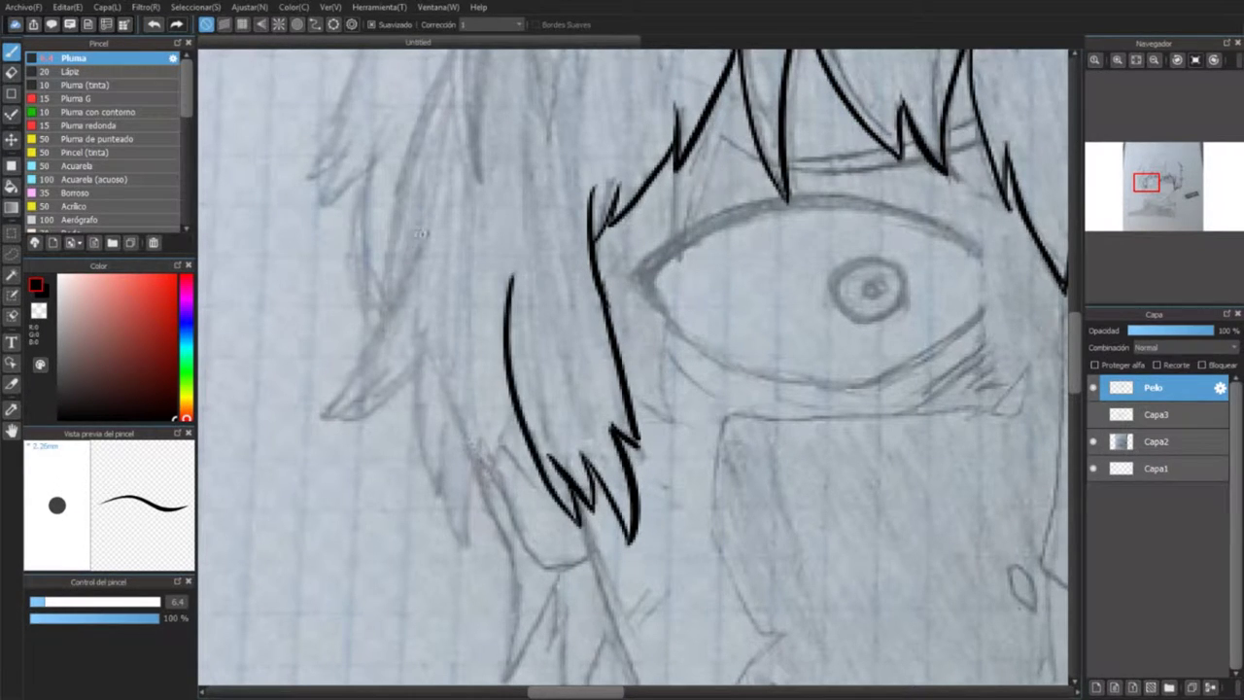
Step: Ink the outward-flicking hair tip on the far left-hand side of the head
left_click_drag(418, 233, 328, 412)
mouse_move(327, 412)
left_mouse_down()
mouse_move(427, 375)
mouse_move(427, 476)
left_mouse_up()
left_click_drag(414, 399, 452, 515)
key("ctrl+z")
key("ctrl+z")
Step: Ink the pointed strands hanging below the flicked tip down to the left-hand ear
left_click_drag(414, 372, 447, 510)
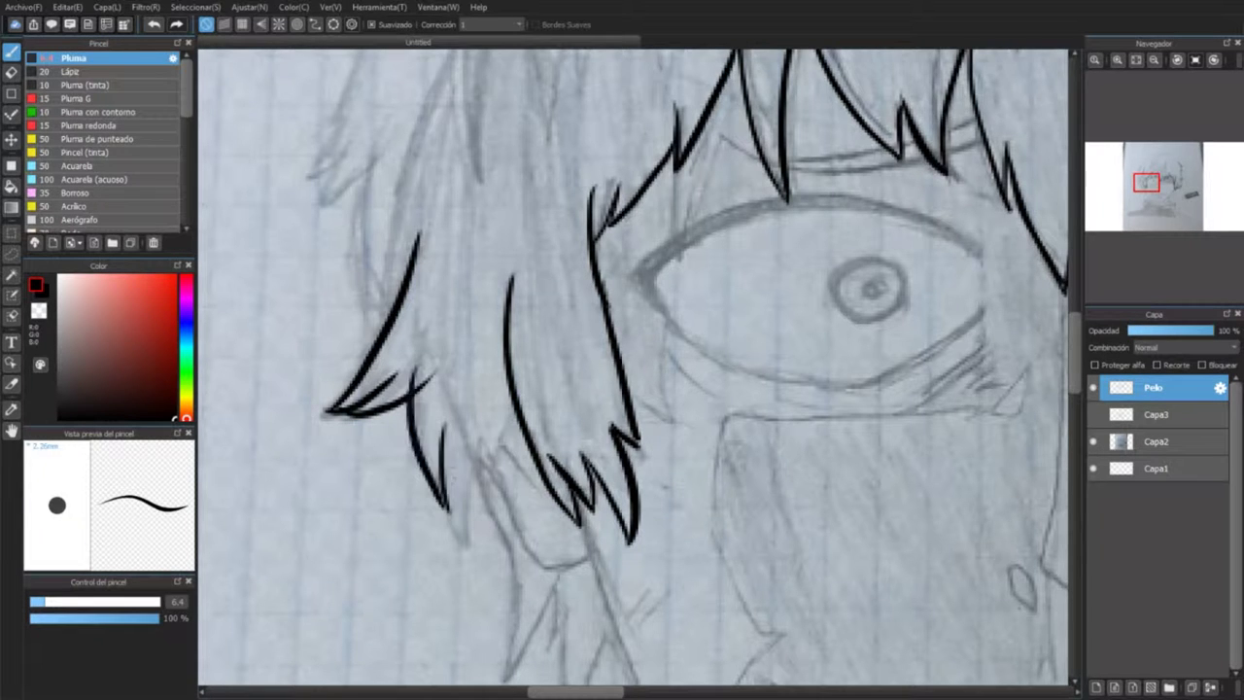
key("ctrl+z")
left_click_drag(405, 410, 447, 510)
key("ctrl+z")
left_click_drag(404, 408, 447, 512)
left_click_drag(477, 447, 468, 555)
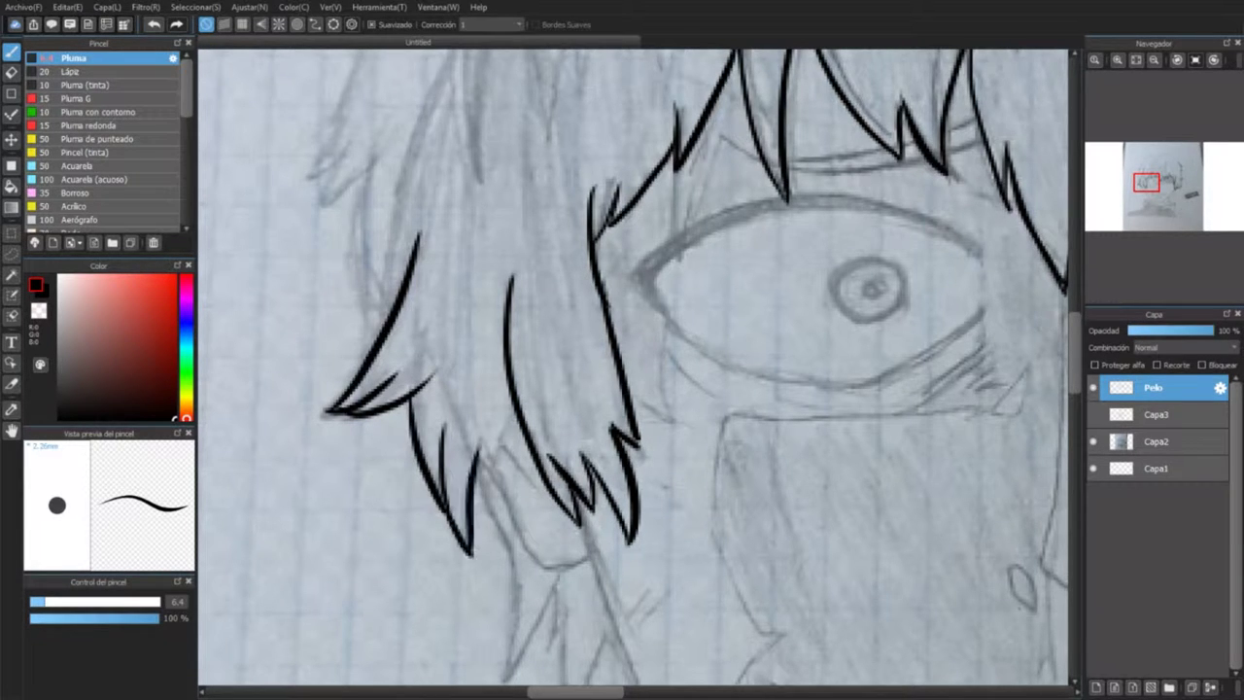
Step: Show the Capa3 layer again and ink the pointed strands hanging below the left-hand ear beside the jaw
scroll(632, 369, "down", 5)
scroll(631, 369, "up", 1)
left_click(1092, 414)
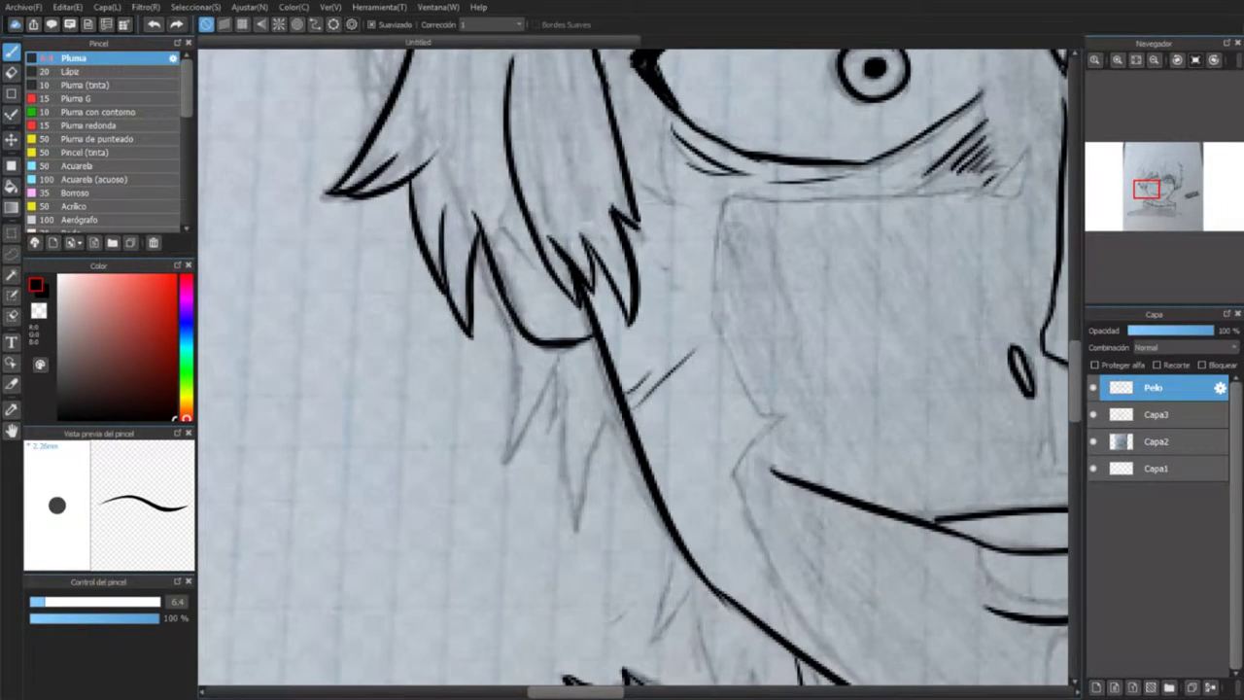
mouse_move(515, 319)
left_mouse_down()
mouse_move(492, 500)
mouse_move(564, 352)
mouse_move(584, 536)
mouse_move(622, 408)
left_mouse_up()
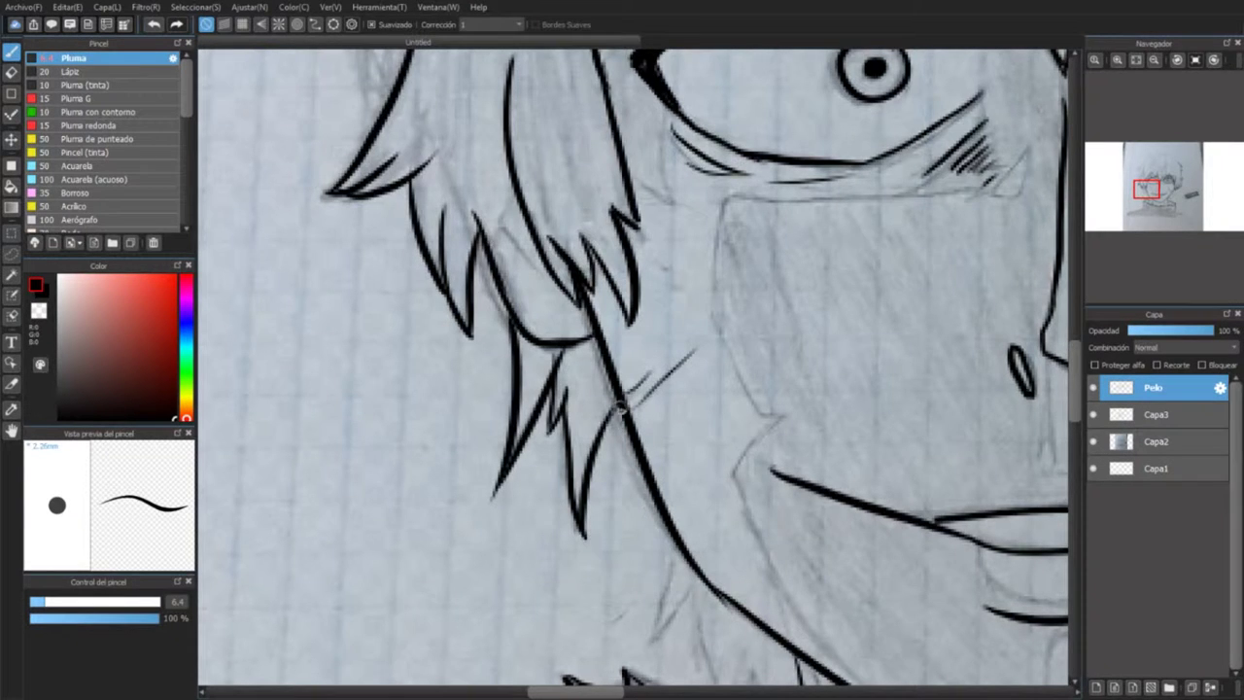
Step: Ink the hair strands between the left-hand jawline and the fur collar, reaching toward the neck
scroll(620, 406, "down", 7)
mouse_move(694, 239)
left_mouse_down()
mouse_move(667, 319)
mouse_move(722, 285)
mouse_move(748, 388)
left_mouse_up()
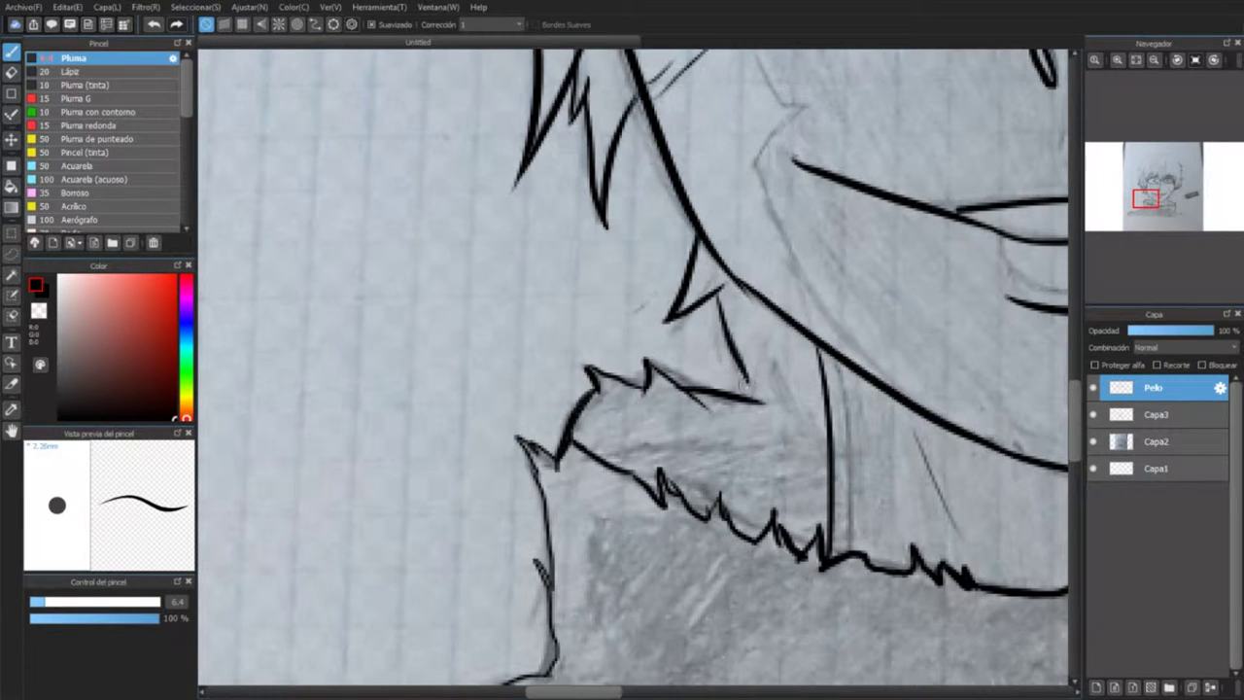
left_click_drag(737, 345, 831, 476)
Step: Ink the jagged hair strands below the right-hand jawline, from the neck outward above the collar
left_click_drag(1144, 199, 1162, 196)
left_click_drag(785, 364, 766, 486)
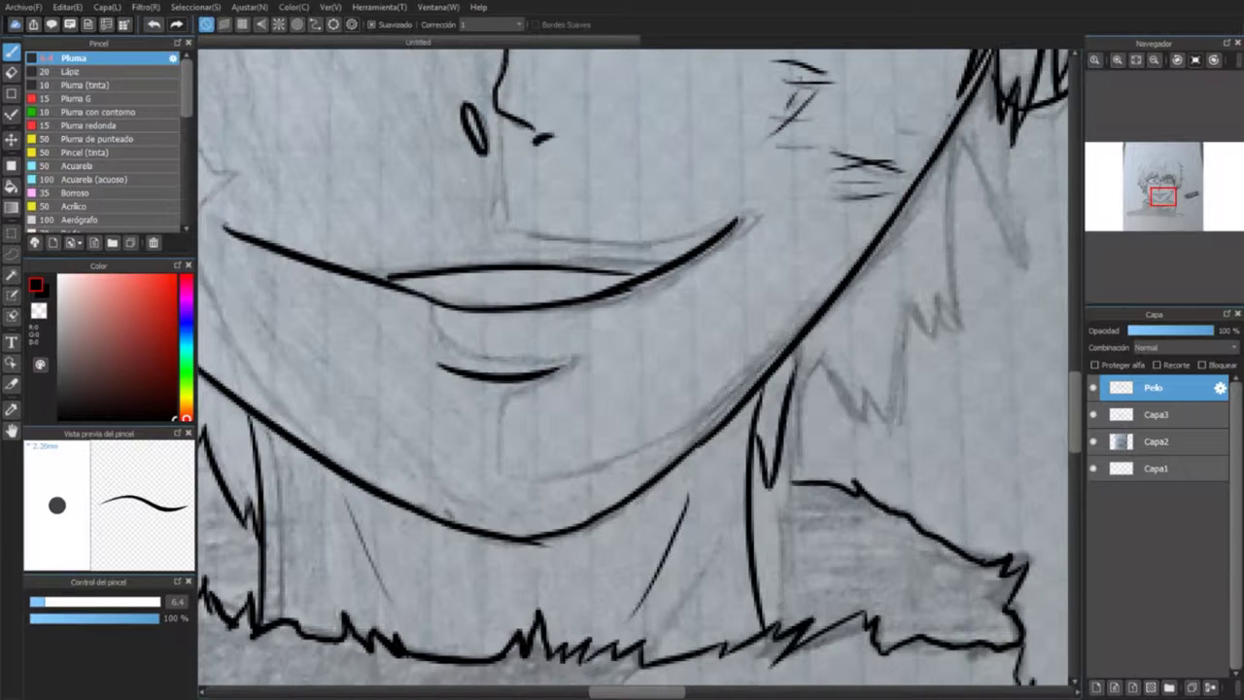
mouse_move(786, 406)
left_mouse_down()
mouse_move(870, 396)
mouse_move(921, 301)
left_mouse_up()
key("ctrl+z")
left_click_drag(903, 428, 915, 312)
left_click_drag(918, 329, 963, 332)
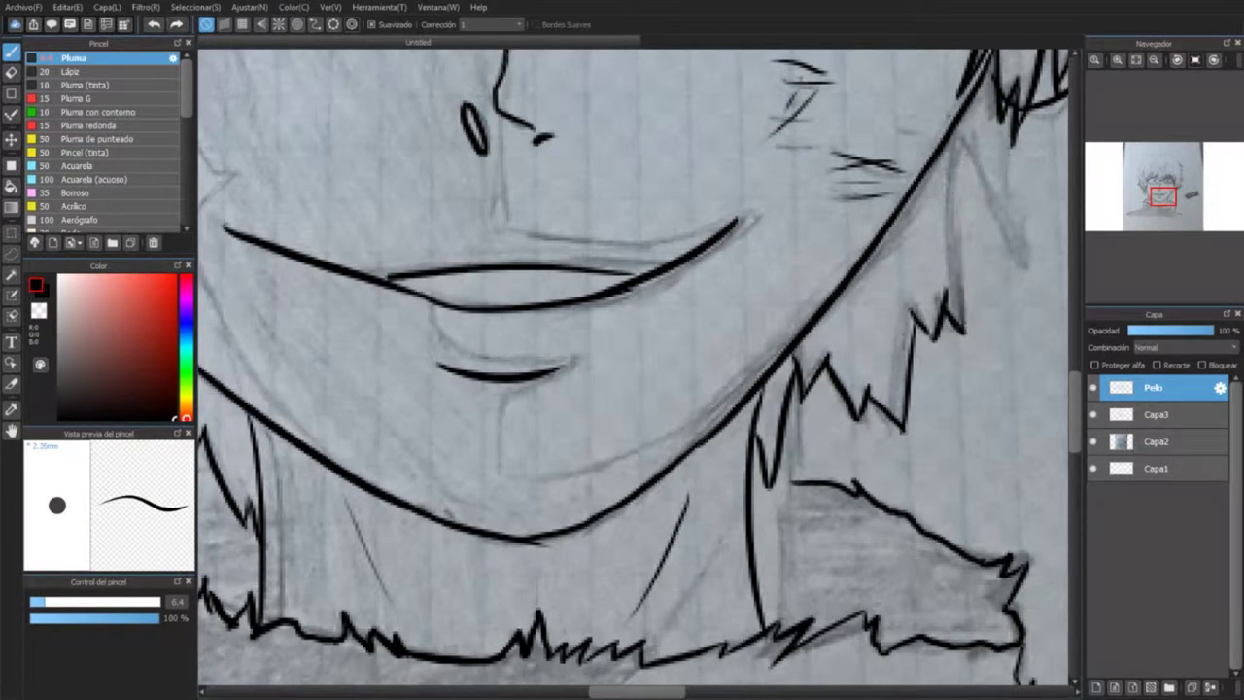
Step: Ink the outer left-hand hair contour above the flicked tip, with its small double point and long rising edge
left_click_drag(1162, 197, 1141, 174)
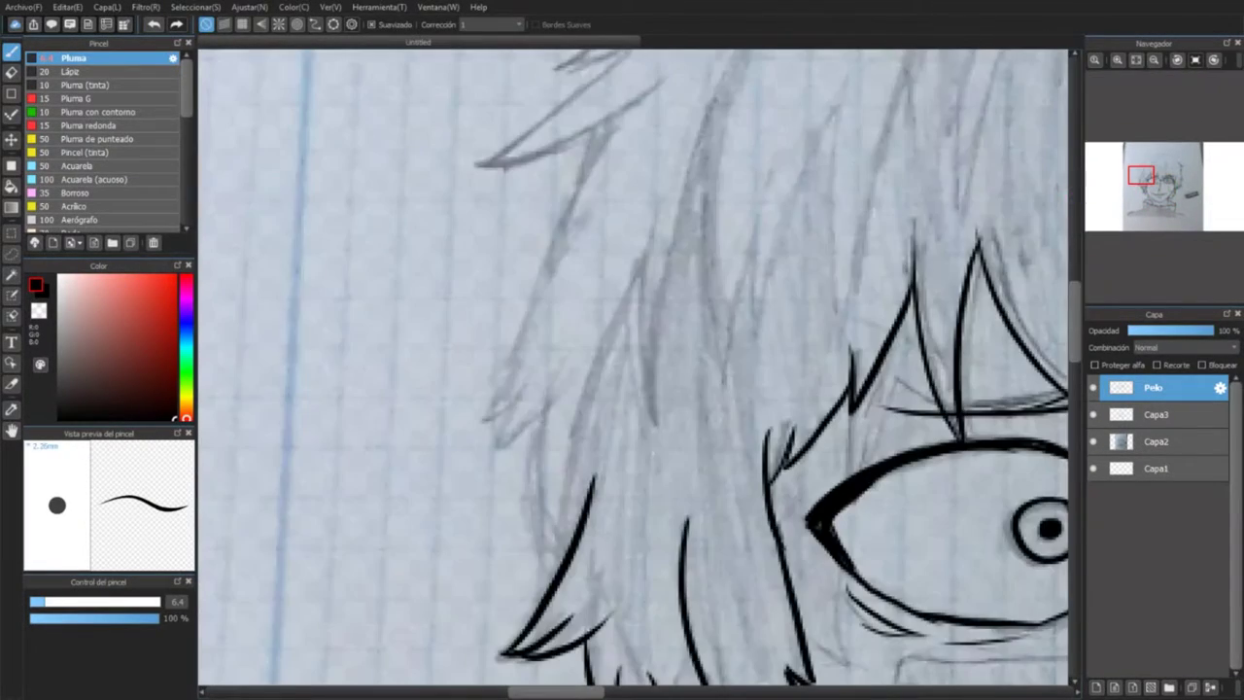
left_click_drag(544, 403, 556, 579)
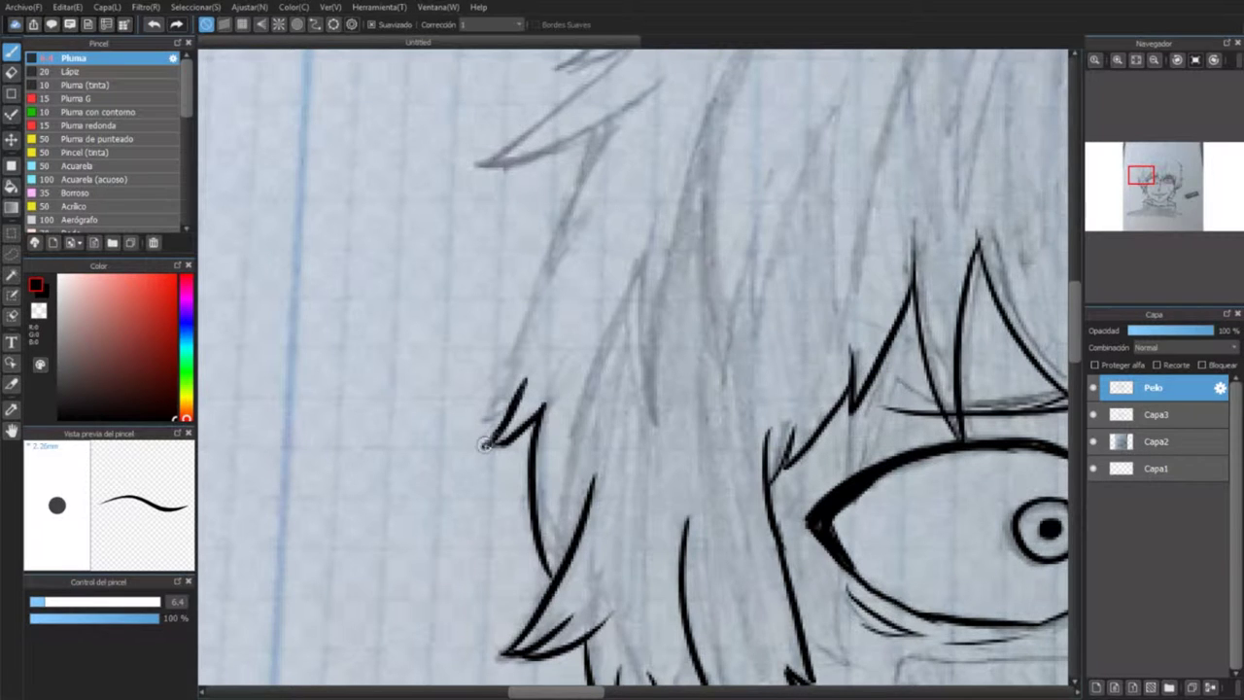
left_click_drag(483, 444, 521, 393)
left_click_drag(525, 381, 464, 420)
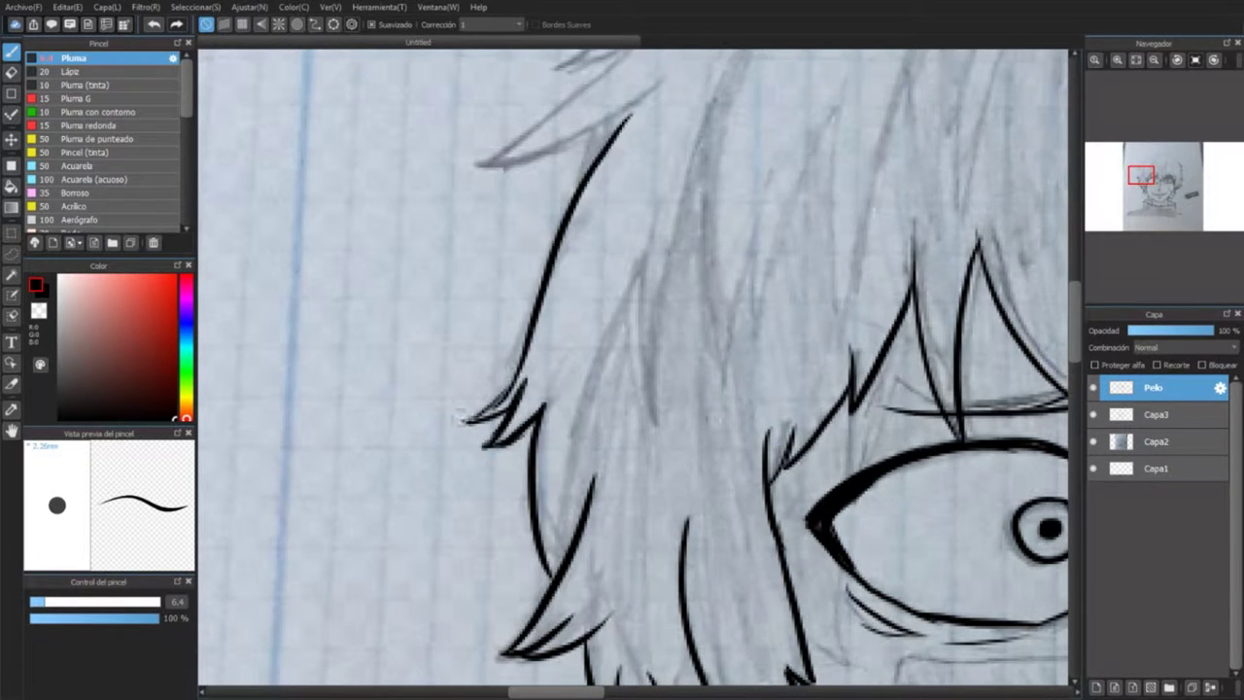
key("ctrl+z")
mouse_move(464, 418)
left_mouse_down()
mouse_move(577, 189)
mouse_move(664, 84)
mouse_move(816, 149)
left_mouse_up()
Step: Ink the two large outward-flicking tips on the upper left-hand side of the hair
mouse_move(627, 226)
left_mouse_down()
mouse_move(821, 161)
mouse_move(680, 222)
mouse_move(799, 103)
mouse_move(789, 117)
left_mouse_up()
key("ctrl+z")
key("ctrl+z")
key("ctrl+z")
key("ctrl+z")
left_click_drag(682, 136, 822, 51)
key("ctrl+z")
left_click_drag(684, 138, 812, 48)
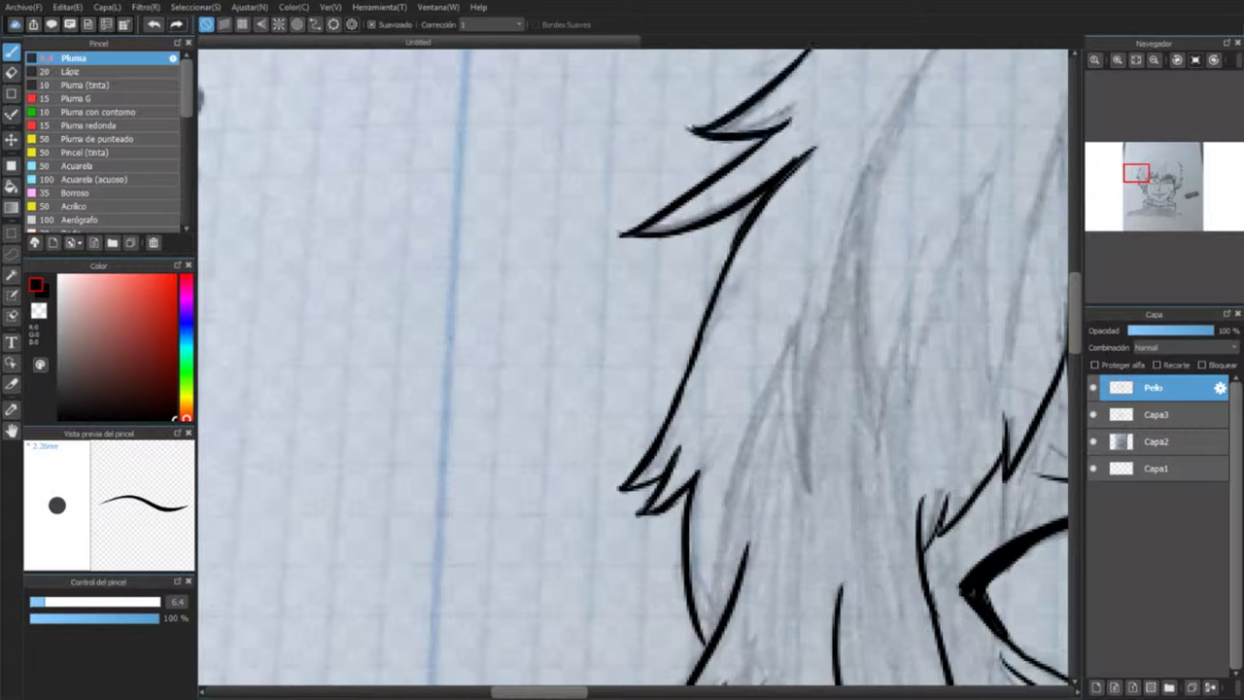
Step: Extend the left-hand hair outline upward toward the crown
left_click_drag(758, 116, 243, 670)
mouse_move(311, 544)
left_mouse_down()
mouse_move(404, 414)
mouse_move(537, 314)
mouse_move(763, 258)
left_mouse_up()
key("ctrl+z")
scroll(774, 298, "down", 3)
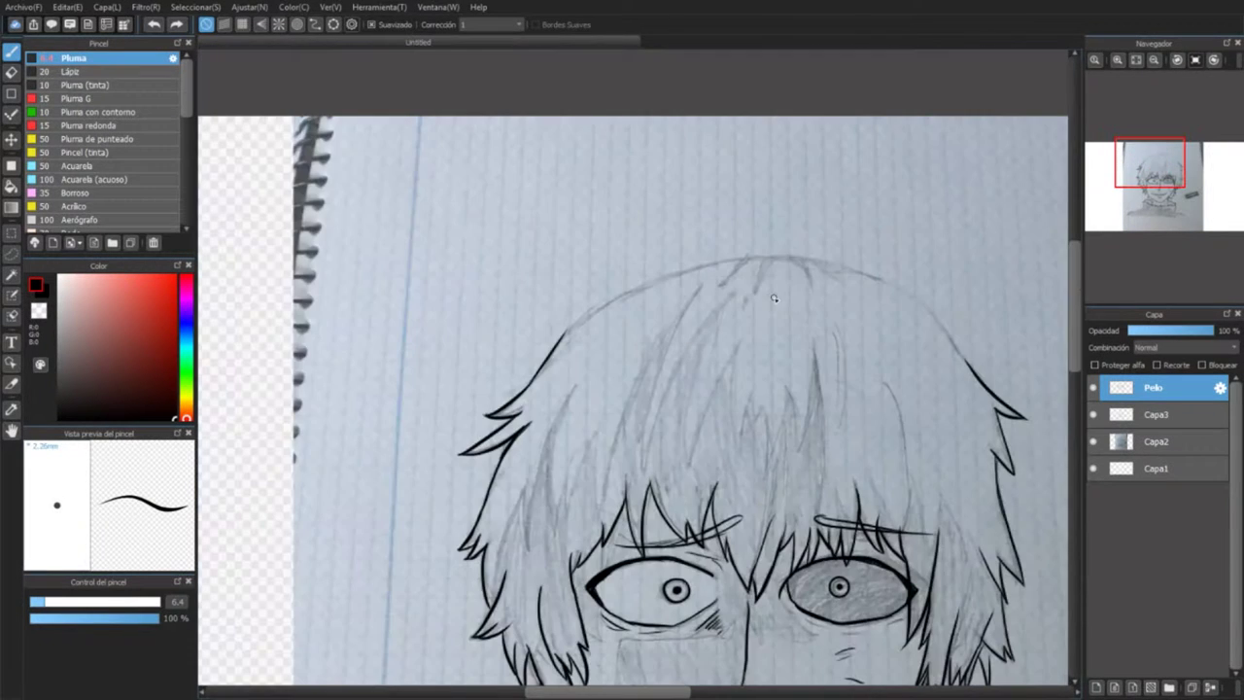
Step: Draw a large ellipse outline over the crown of the head with a brush size of 3
key("m")
left_click_drag(533, 230, 969, 528)
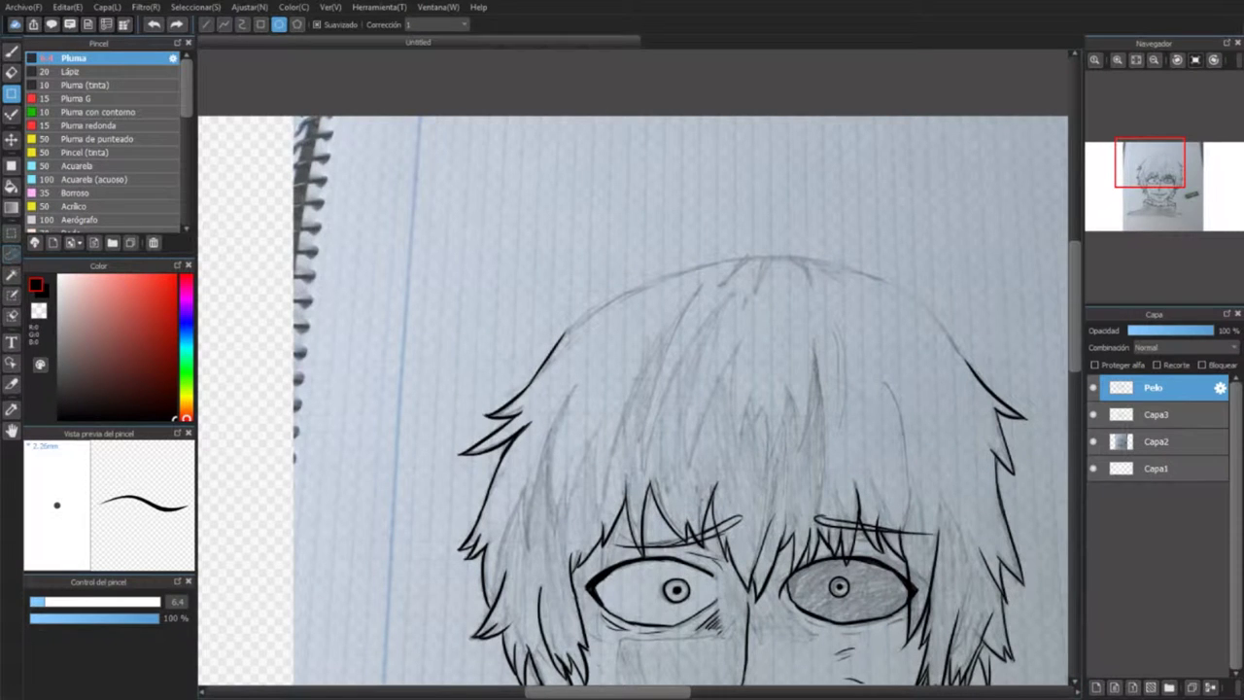
key("bracketleft")
left_click_drag(564, 187, 828, 369)
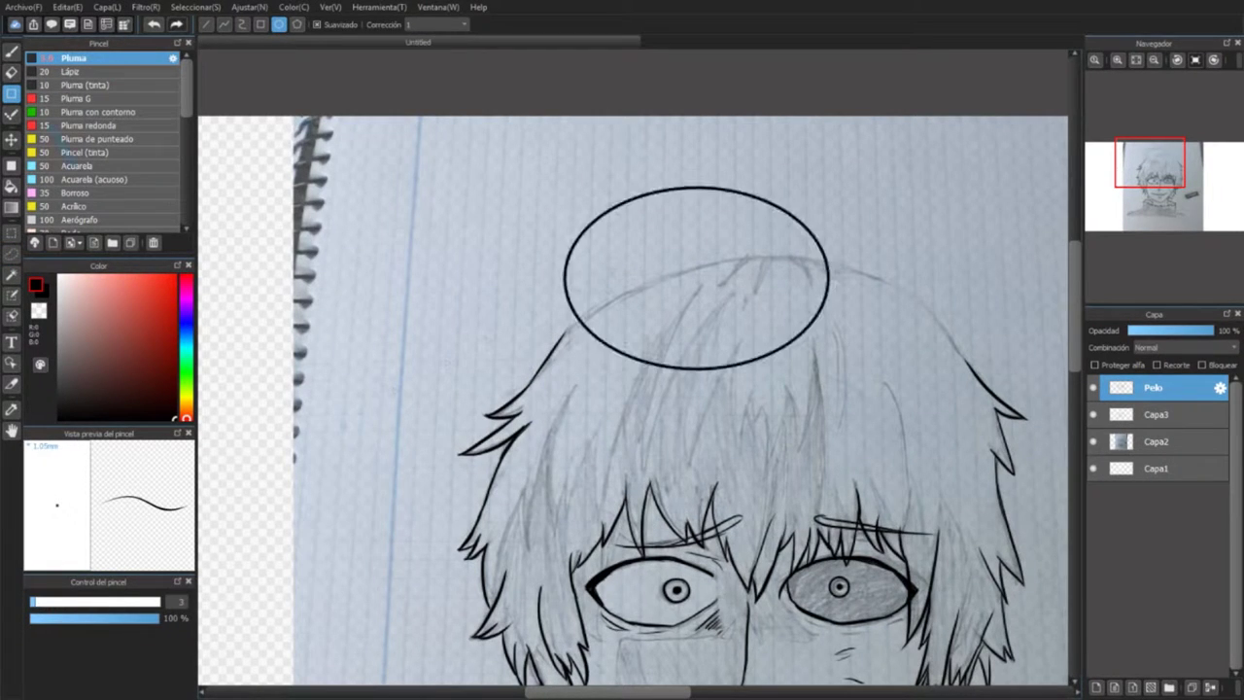
key("ctrl+z")
mouse_move(581, 179)
left_mouse_down()
mouse_move(928, 408)
mouse_move(958, 474)
left_mouse_up()
Step: Erase the lower half of the ellipse with a size 20 eraser, leaving only the upper arc
key("e")
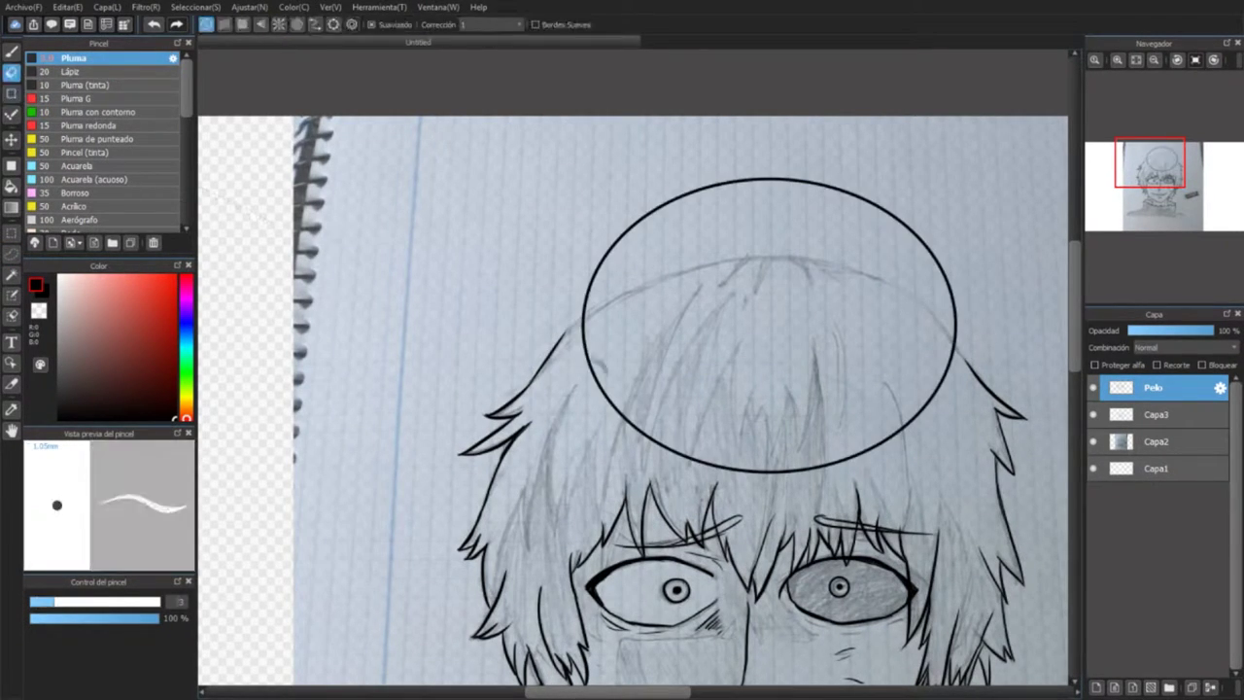
key("bracketright")
mouse_move(612, 406)
left_mouse_down()
mouse_move(622, 428)
mouse_move(950, 353)
left_mouse_up()
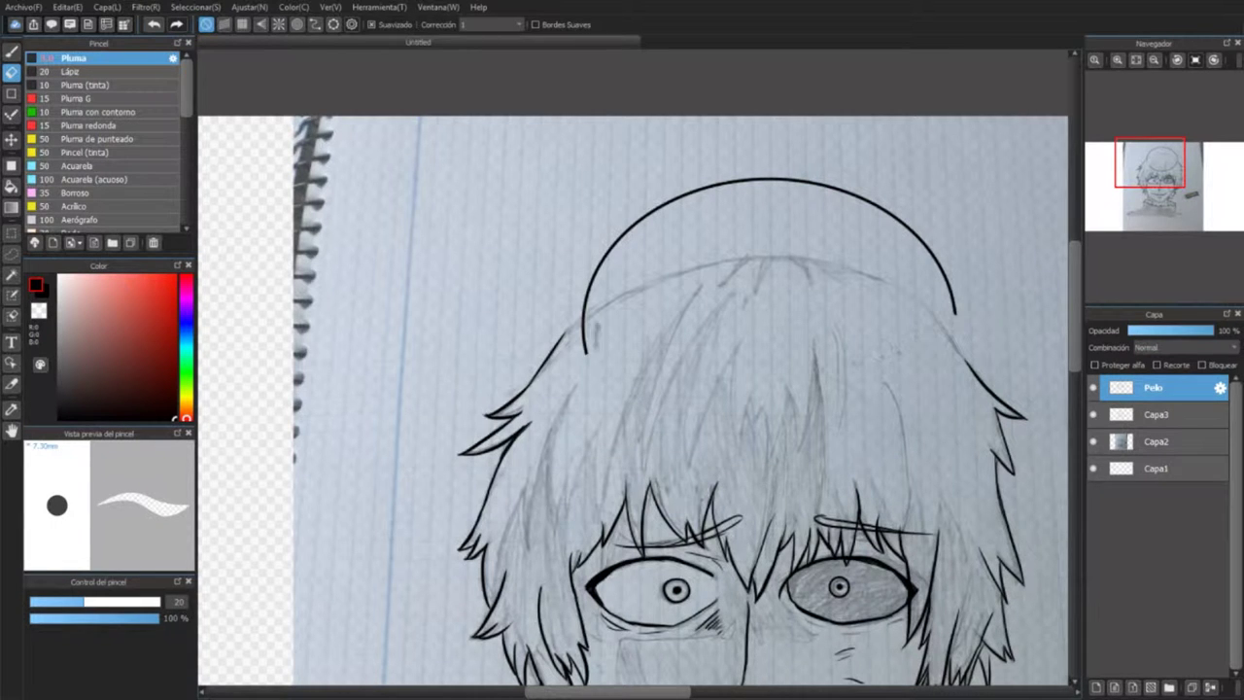
left_click_drag(595, 333, 678, 351)
Step: Select the crown arc, transform it wider and lower to match the sketched top of the hair, and deselect
key("m")
left_click_drag(575, 180, 971, 309)
key("ctrl+t")
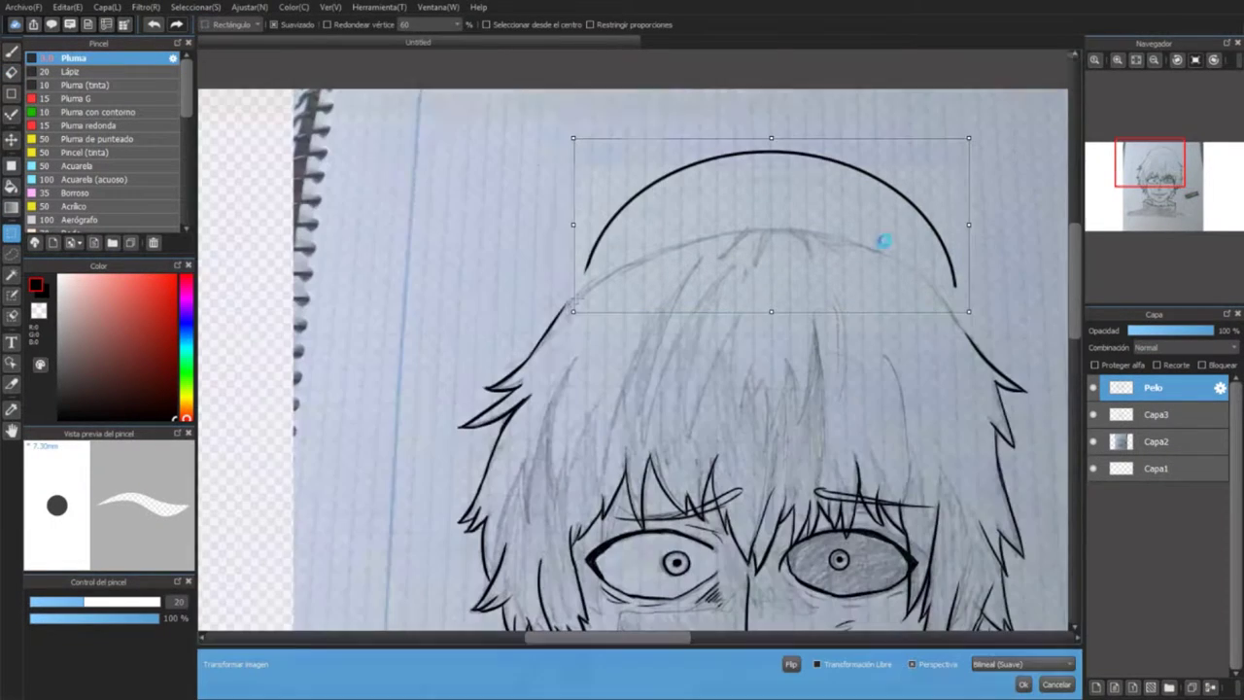
left_click_drag(882, 242, 743, 293)
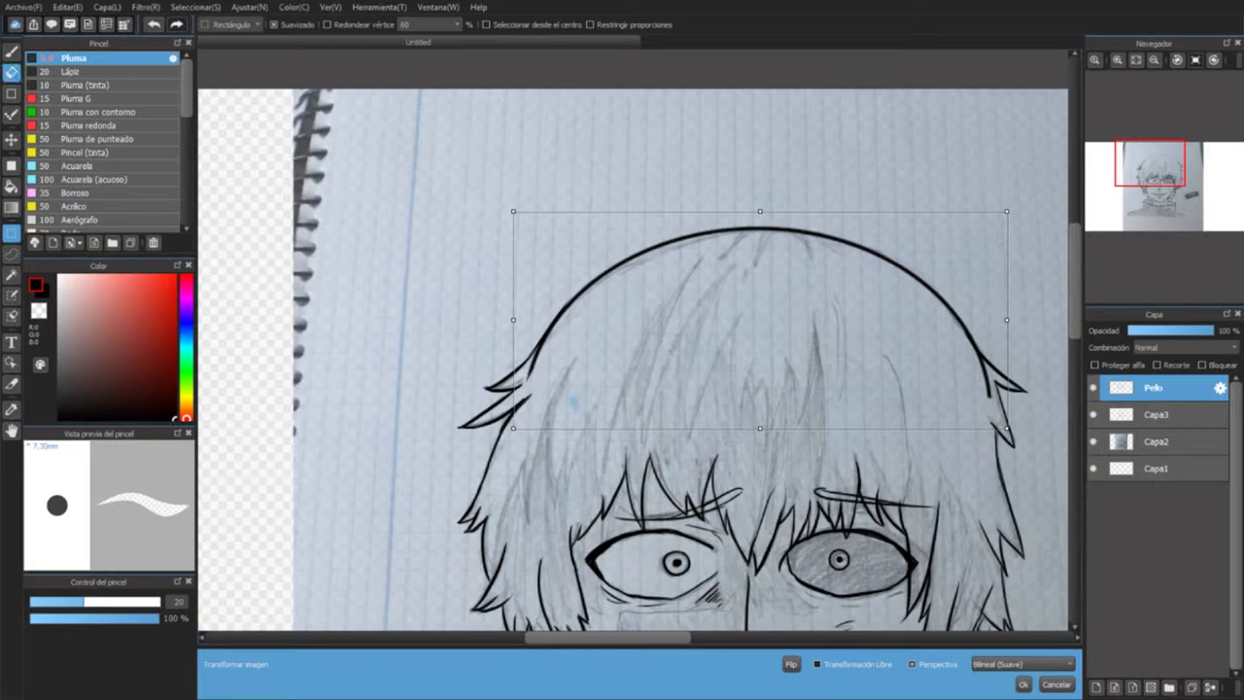
key("Return")
key("ctrl+d")
Step: Erase the surplus ends of the crown arc on both sides with a size 20 eraser so it joins the side outlines
key("b")
scroll(600, 355, "up", 6)
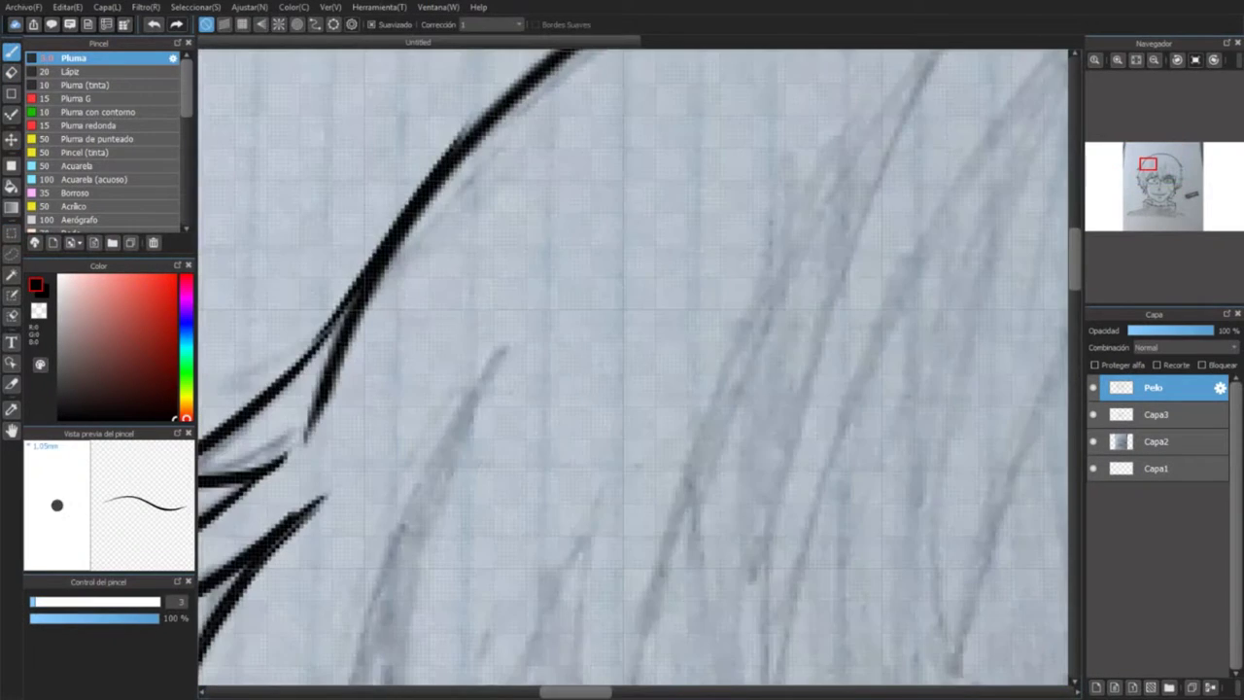
key("e")
mouse_move(326, 408)
left_mouse_down()
mouse_move(315, 439)
mouse_move(335, 376)
mouse_move(474, 215)
left_mouse_up()
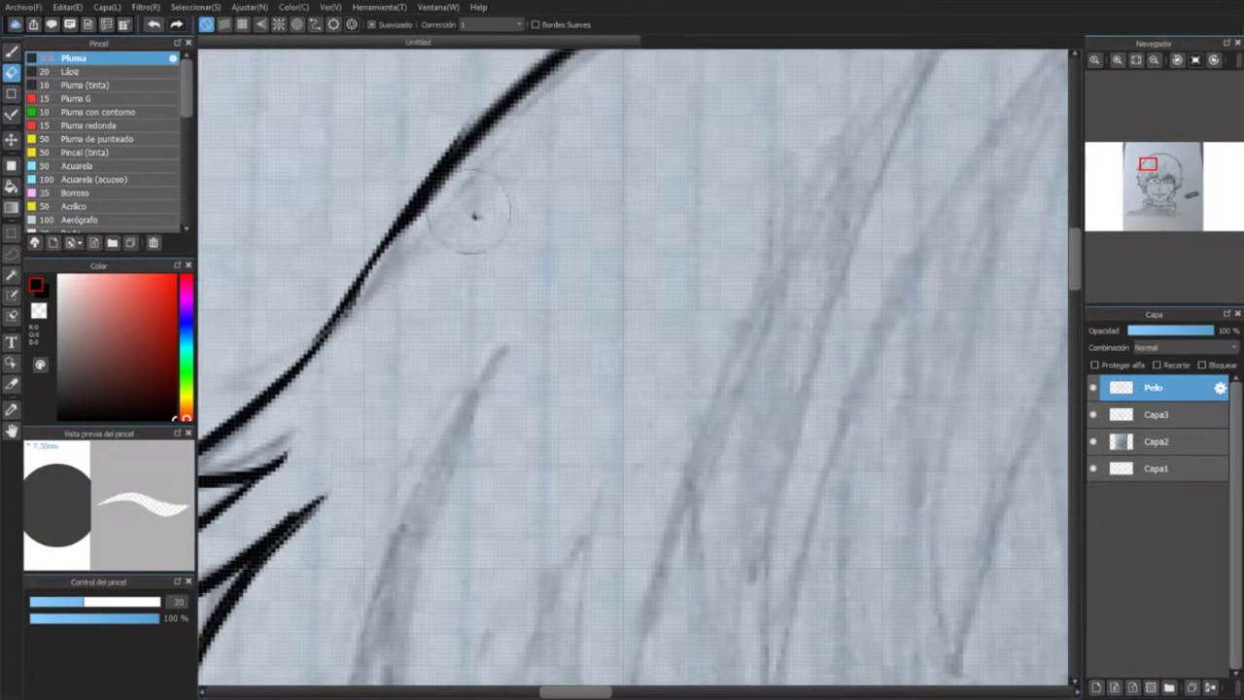
scroll(631, 370, "down", 3)
scroll(984, 445, "up", 3)
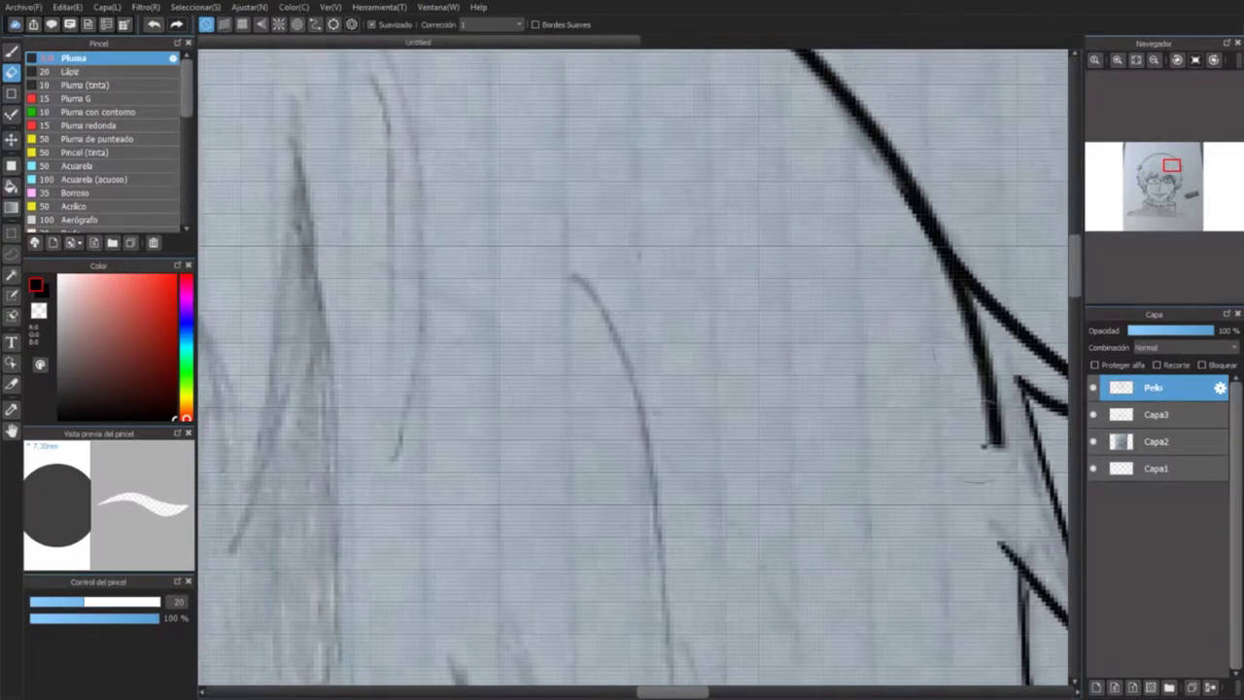
mouse_move(984, 445)
left_mouse_down()
mouse_move(985, 371)
mouse_move(959, 284)
mouse_move(934, 255)
left_mouse_up()
scroll(496, 564, "down", 5)
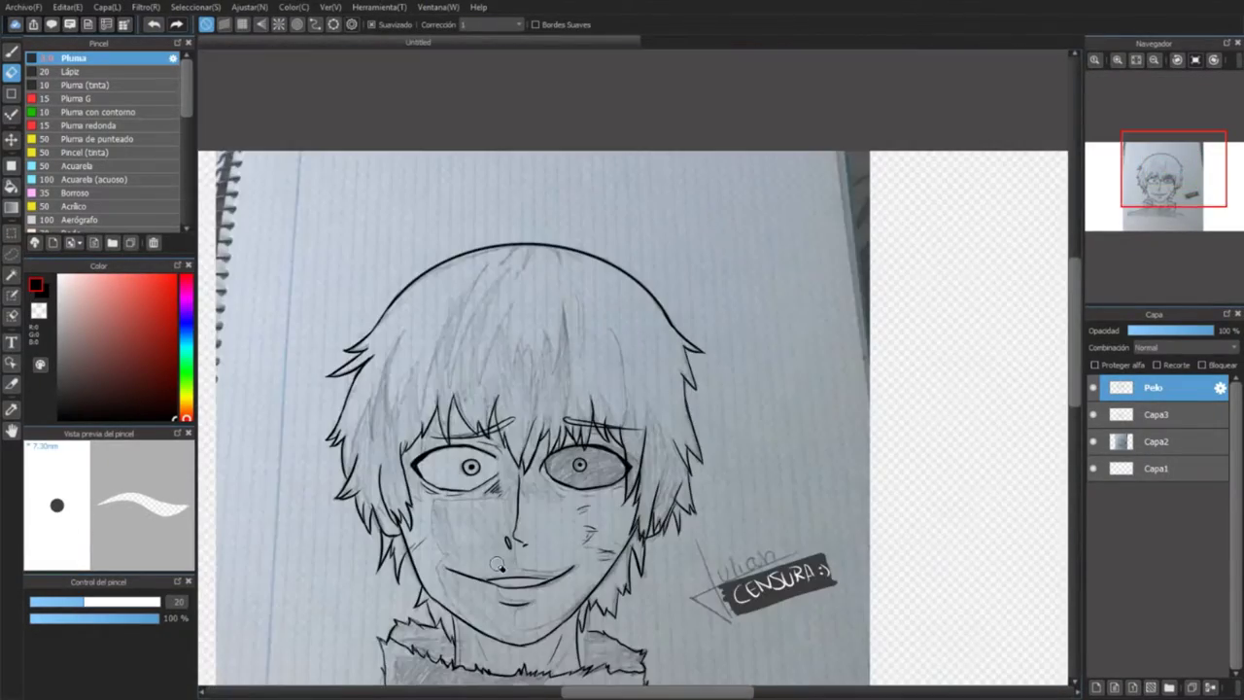
Step: Try inking short pointed strands beneath the crown line with a size 3 brush and undo them
scroll(496, 564, "up", 3)
key("b")
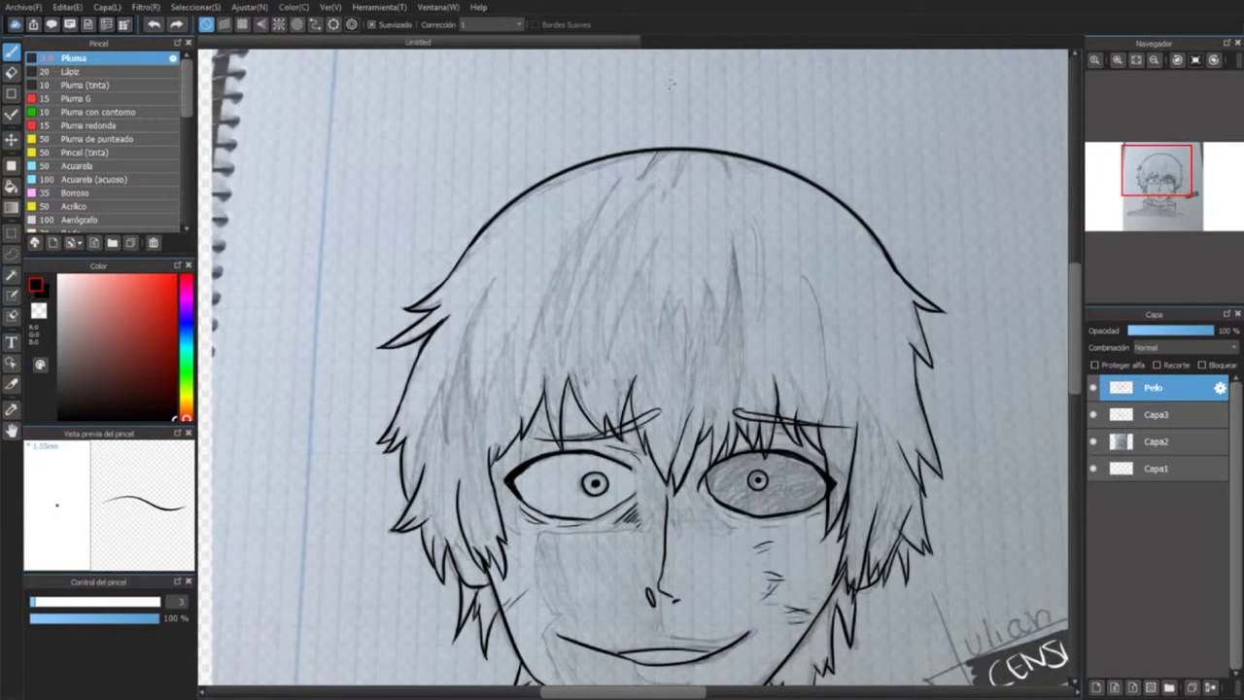
scroll(670, 86, "up", 3)
mouse_move(690, 124)
left_mouse_down()
mouse_move(732, 118)
mouse_move(746, 135)
mouse_move(727, 278)
left_mouse_up()
left_click_drag(821, 136, 721, 303)
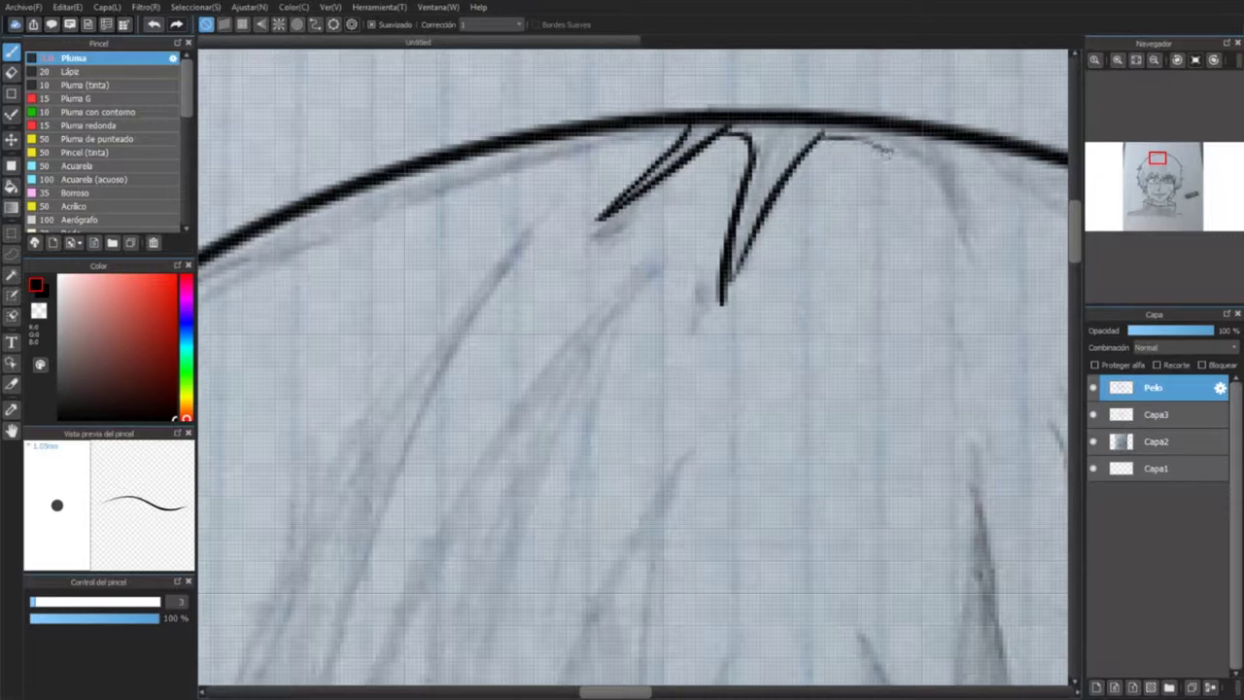
left_click_drag(886, 145, 936, 268)
scroll(957, 160, "up", 2)
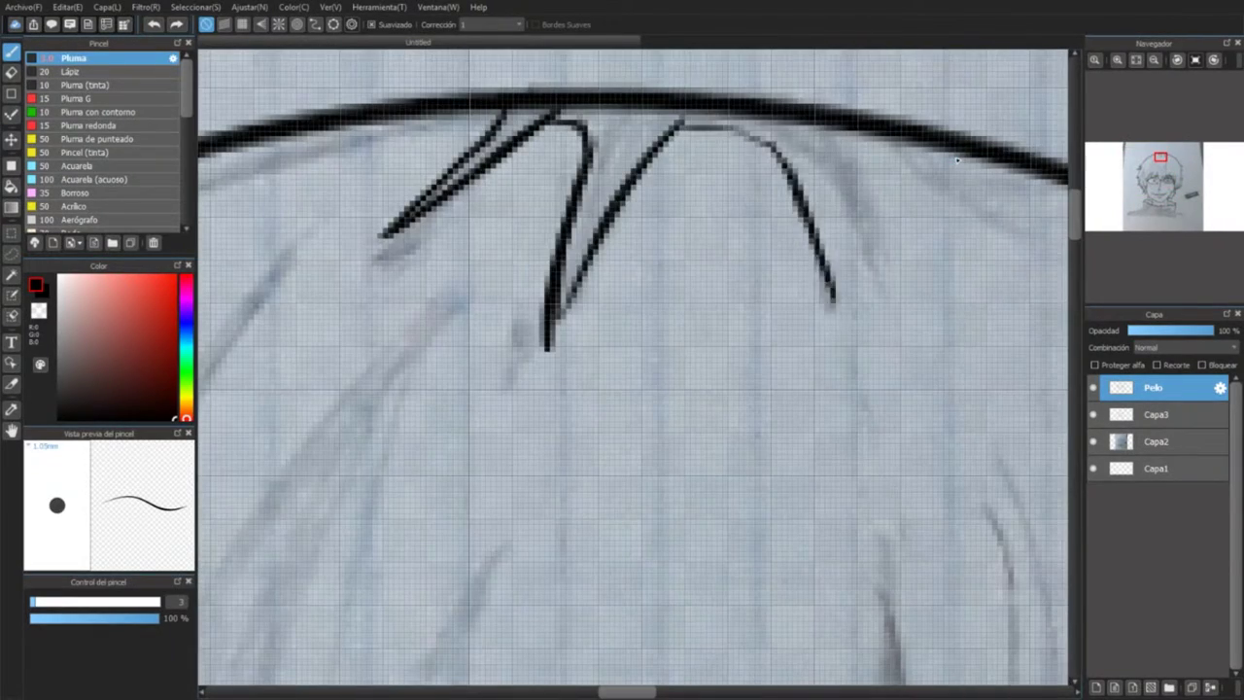
key("ctrl+z")
key("ctrl+z")
key("ctrl+z")
scroll(957, 160, "down", 3)
scroll(536, 388, "up", 2)
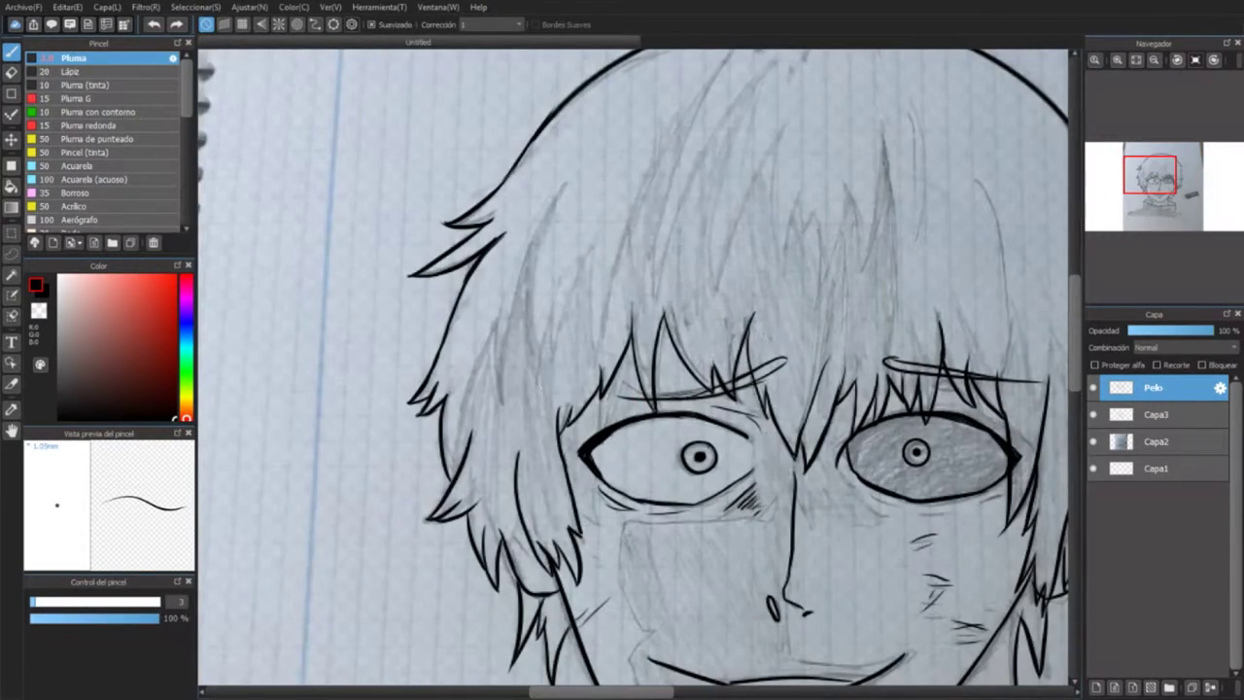
Step: Try inking single inner strands on both sides of the hair and undo them
mouse_move(566, 182)
left_mouse_down()
mouse_move(520, 358)
mouse_move(496, 392)
left_mouse_up()
key("ctrl+z")
key("ctrl+z")
left_click_drag(991, 191, 1010, 379)
key("ctrl+z")
Step: Handwrite "Esperando..." across the hair and undo the lettering
mouse_move(641, 165)
left_mouse_down()
mouse_move(724, 192)
mouse_move(799, 97)
mouse_move(865, 60)
left_mouse_up()
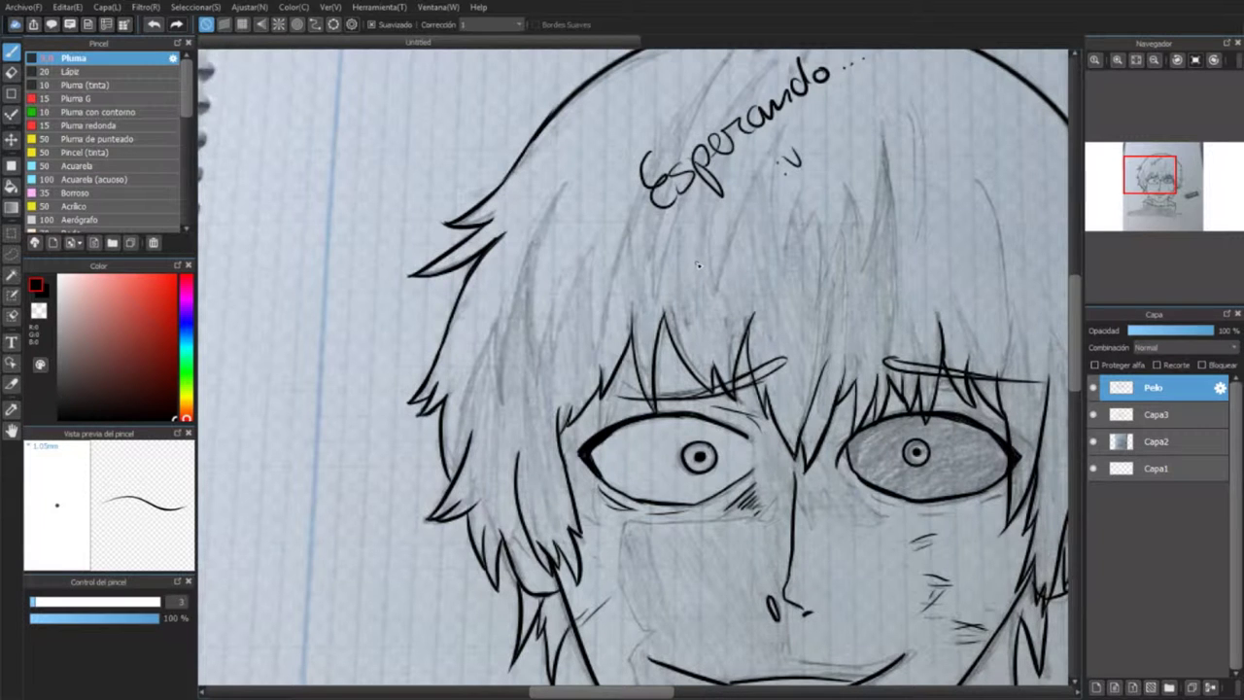
key("ctrl+z")
key("ctrl+z")
key("ctrl+z")
key("ctrl+z")
key("ctrl+z")
key("ctrl+z")
key("ctrl+z")
key("ctrl+z")
left_click(177, 24)
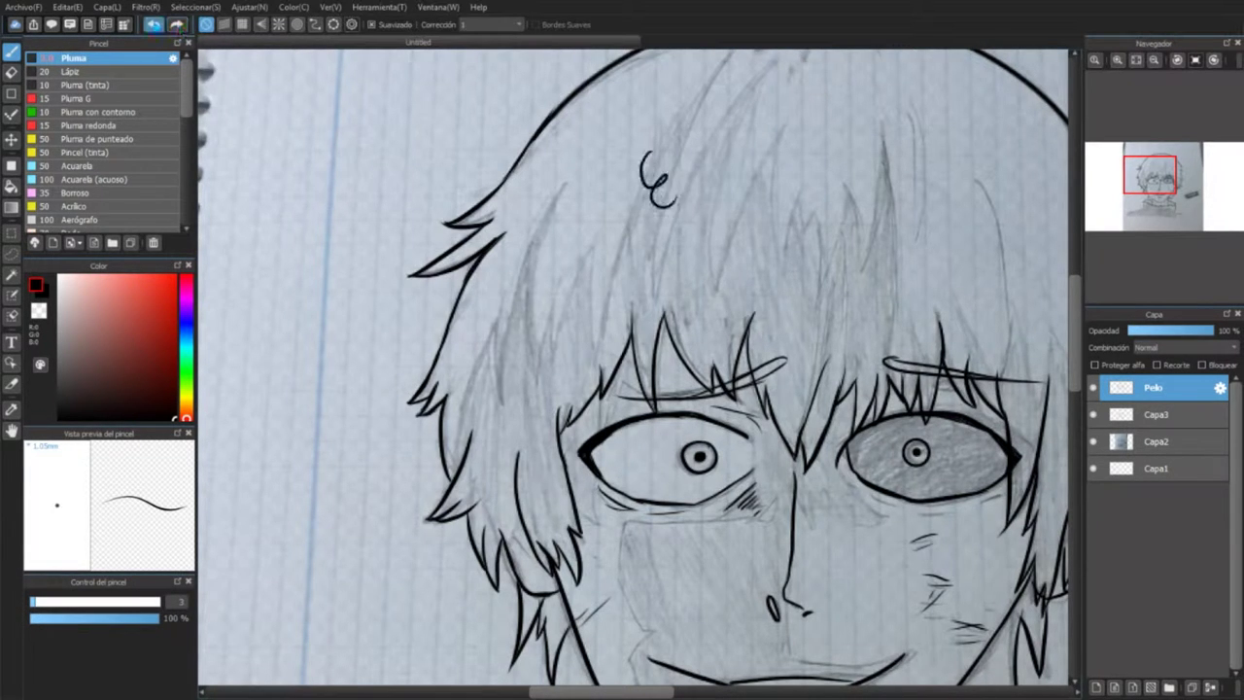
left_click(154, 24)
left_click(177, 25)
key("ctrl+z")
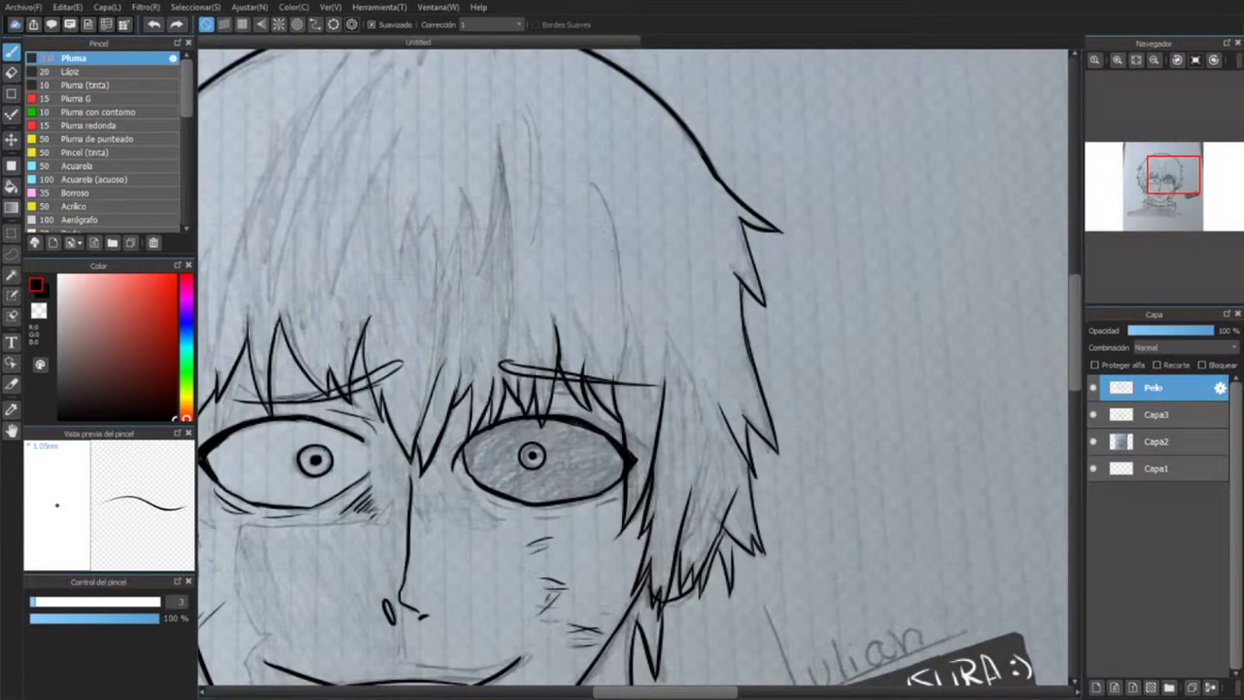
Step: Ink thin curved inner strands on the right-hand and left-hand sides of the hair, redoing unsatisfactory strokes
key("ctrl+y")
key("ctrl+z")
key("ctrl+y")
key("ctrl+y")
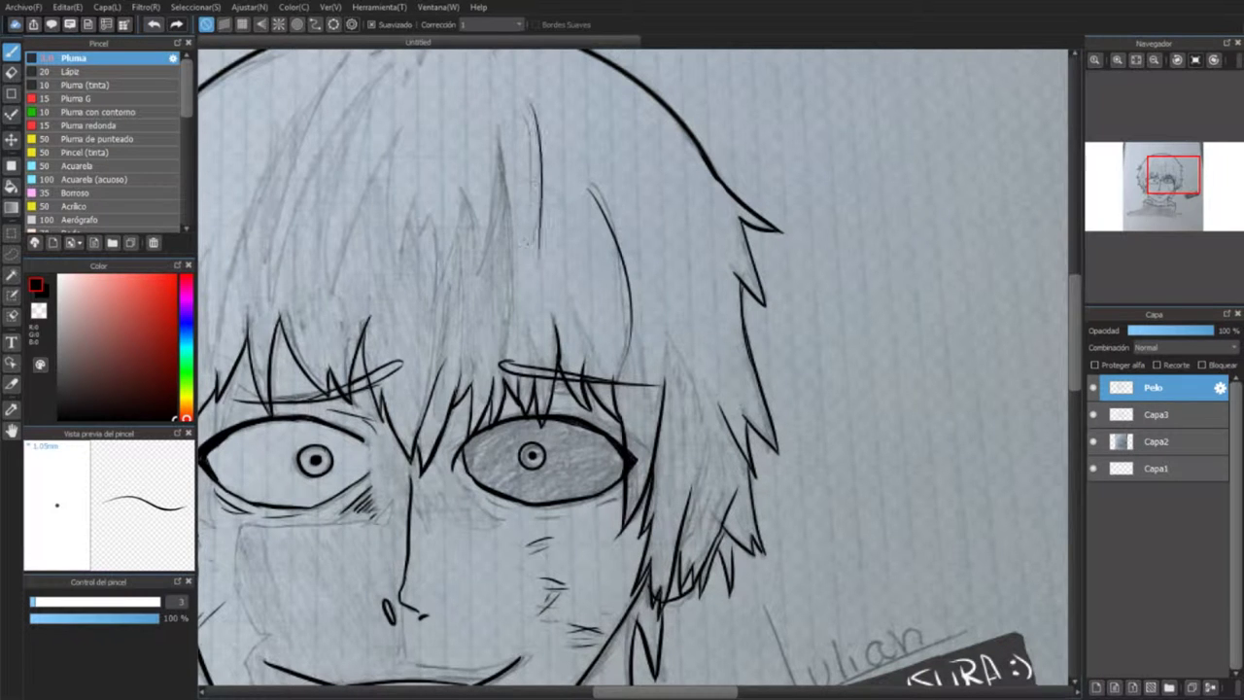
key("ctrl+z")
key("ctrl+y")
key("ctrl+y")
key("ctrl+y")
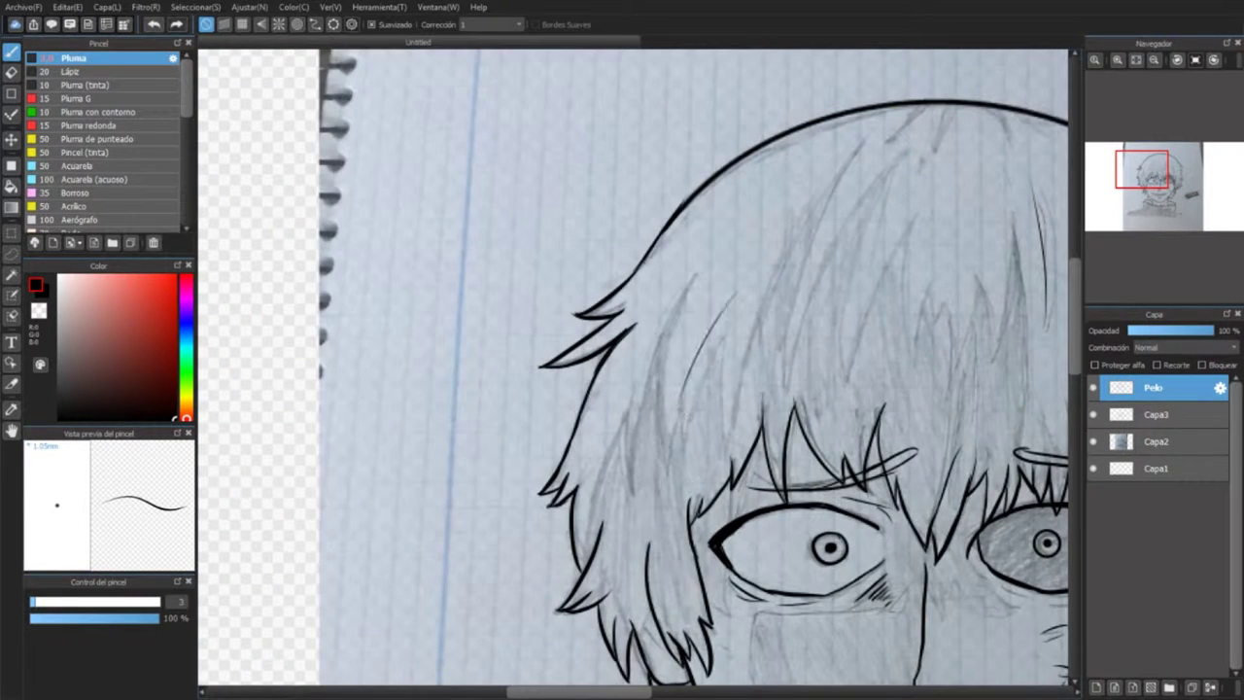
key("ctrl+z")
key("ctrl+y")
left_click_drag(826, 544, 610, 249)
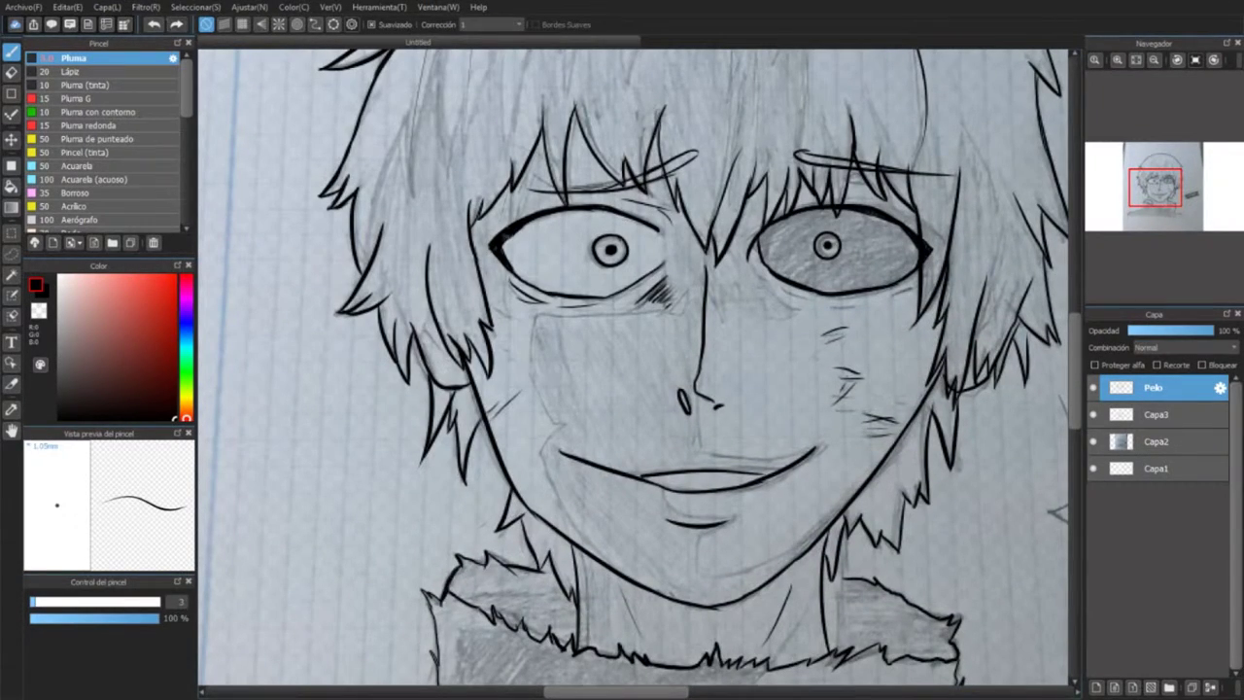
Step: Make Capa3 active, check the line art with Capa2 briefly hidden, and ink small crease strokes beneath the right-hand eye
left_click(1156, 414)
left_click(1092, 441)
scroll(835, 301, "down", 3)
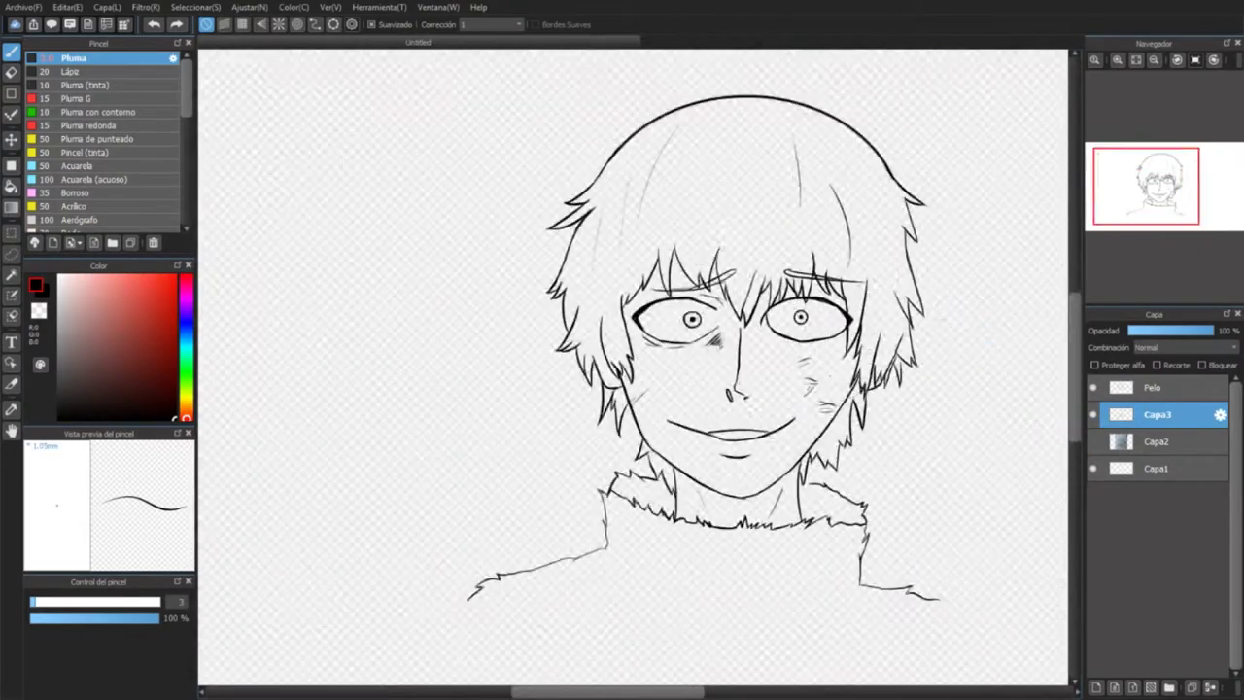
scroll(835, 301, "up", 3)
left_click(1093, 443)
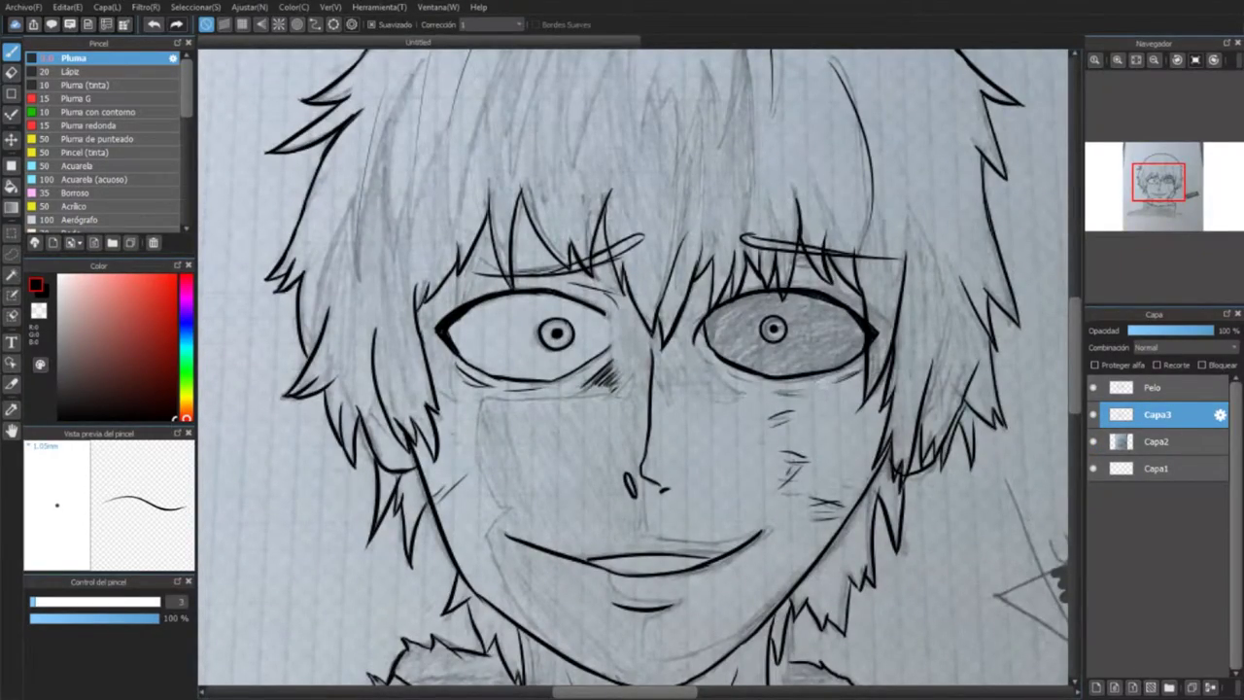
key("ctrl+z")
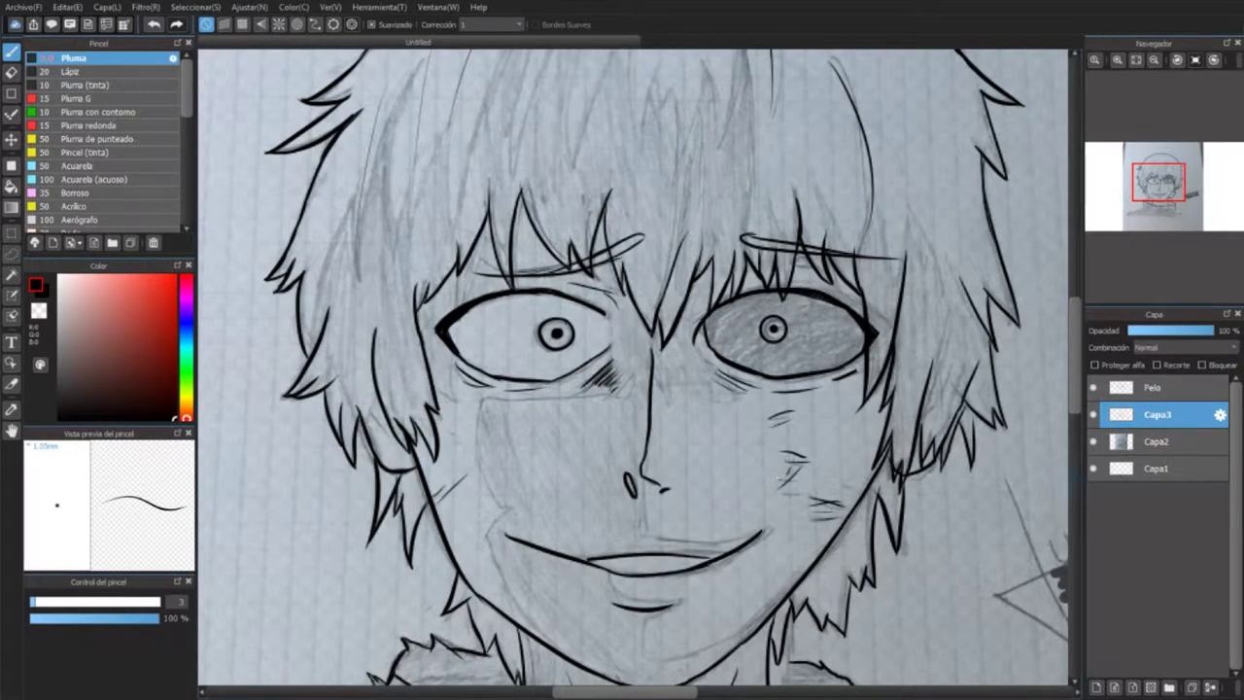
Step: Hide Capa3, lock Capa1, Capa2 and Capa3, and add two new layers below Pelo
left_click(1093, 414)
left_click(1156, 441)
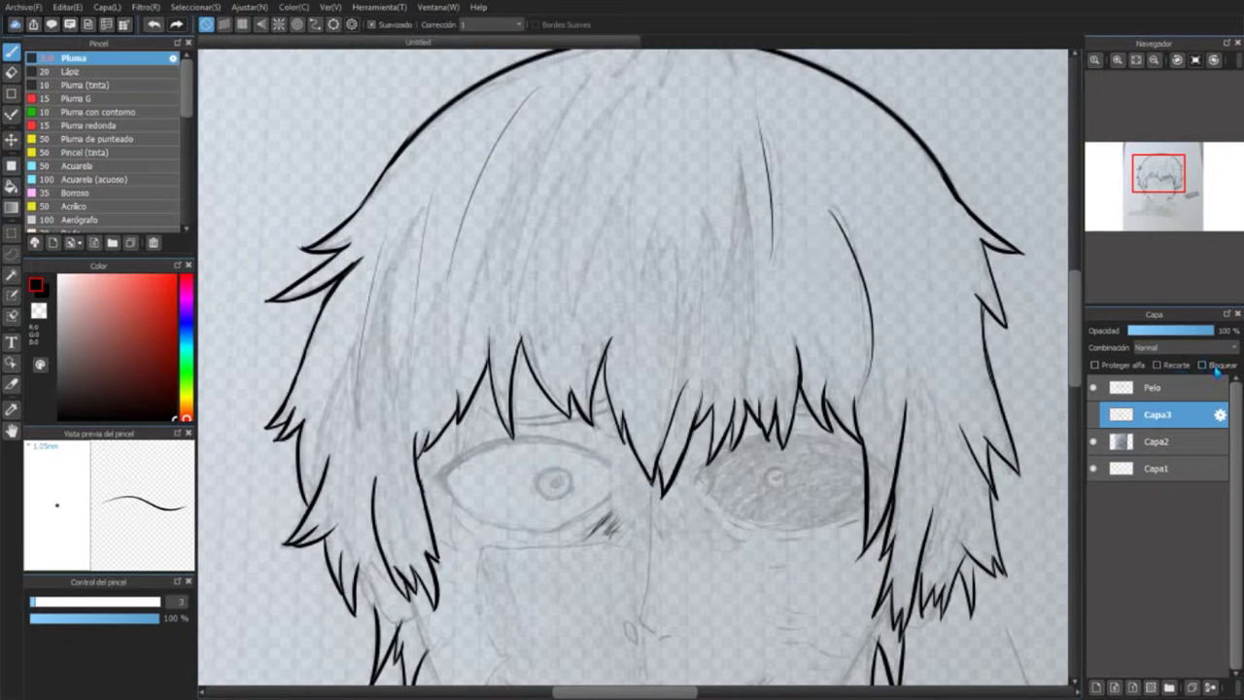
key("ctrl+shift+n")
left_click(1096, 686)
Step: Block in the left-hand side of the hair in a very light grey with a size 27 brush
key("x")
left_click_drag(461, 163, 384, 262)
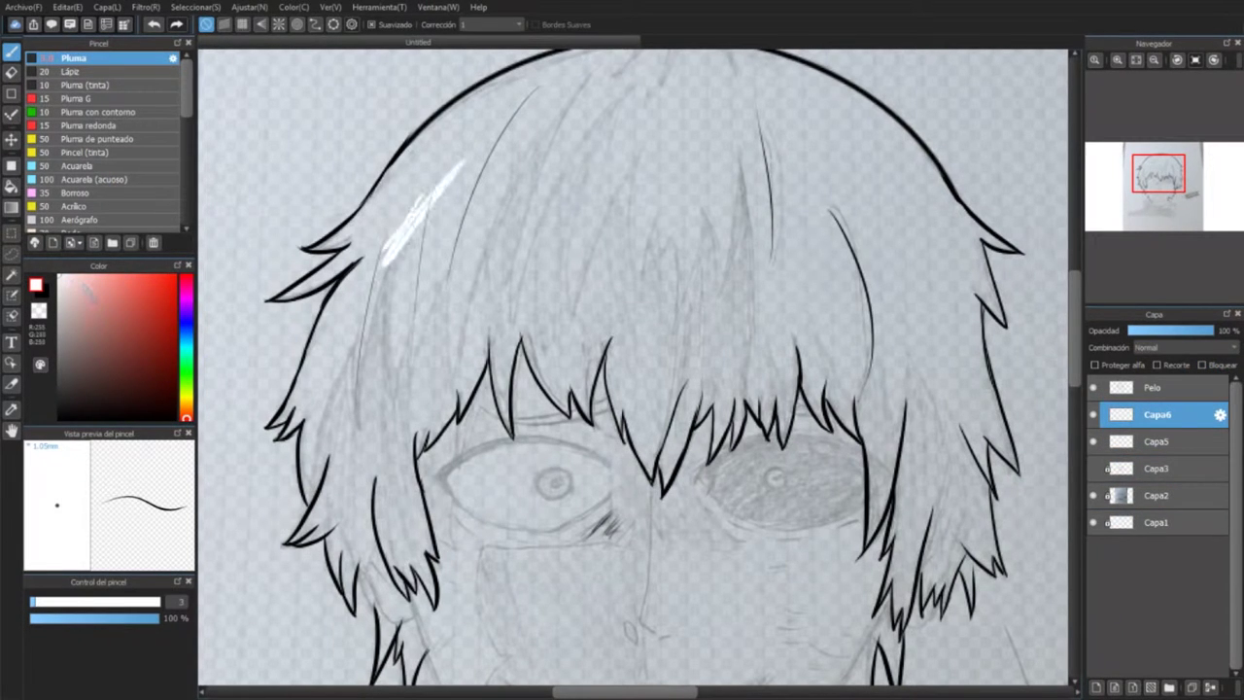
left_click_drag(33, 601, 99, 601)
mouse_move(464, 169)
left_mouse_down()
mouse_move(360, 349)
mouse_move(326, 350)
mouse_move(400, 569)
mouse_move(505, 102)
mouse_move(592, 72)
mouse_move(476, 302)
mouse_move(311, 427)
left_mouse_up()
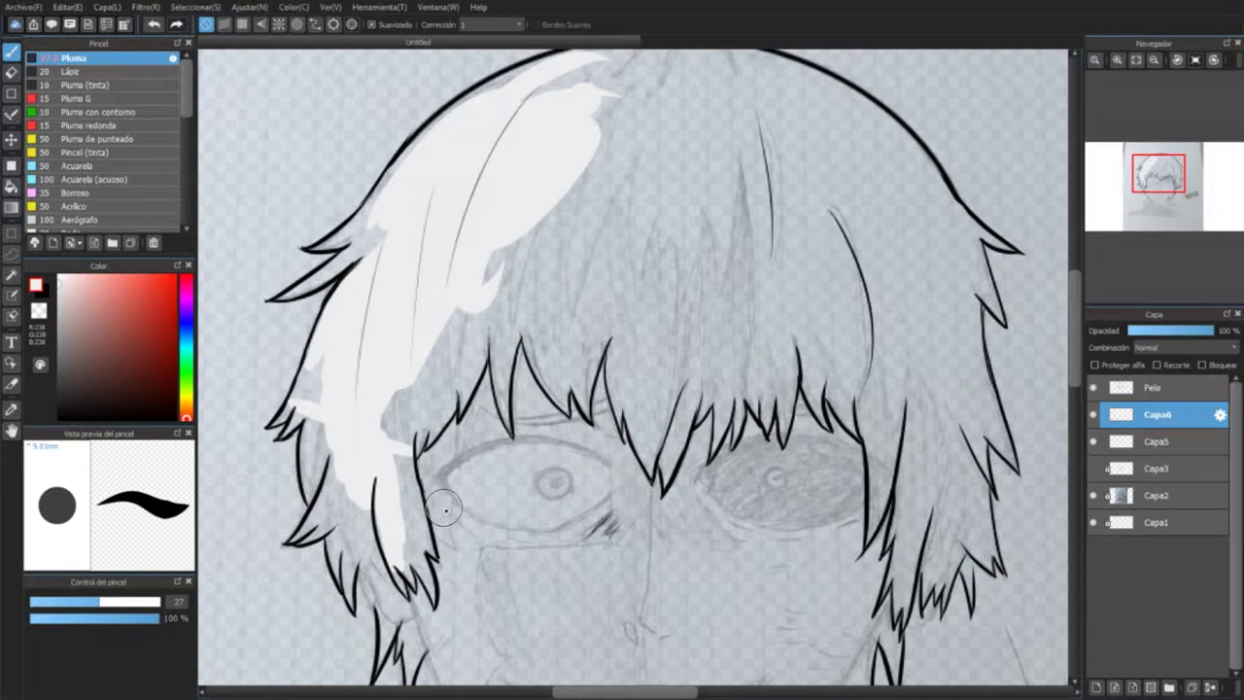
left_click_drag(552, 180, 655, 223)
Step: Undo all of the light fill strokes over the hair
key("ctrl+z")
key("ctrl+z")
key("ctrl+z")
key("ctrl+z")
key("ctrl+z")
key("ctrl+z")
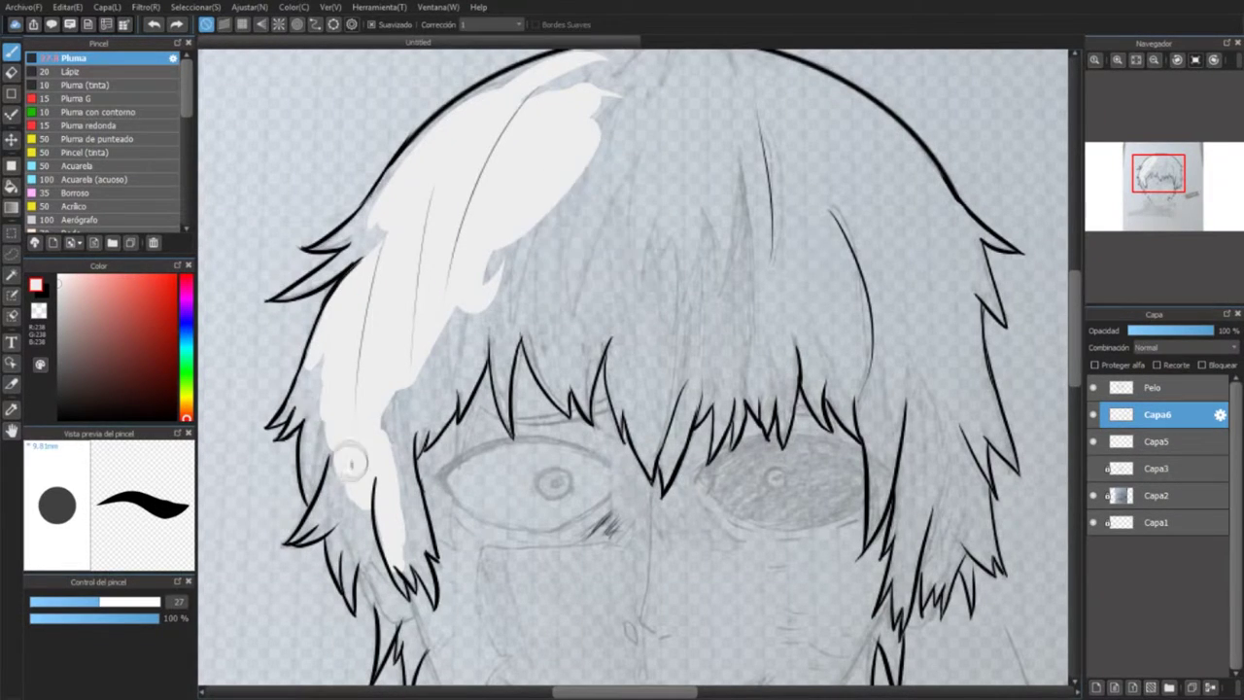
left_click(176, 23)
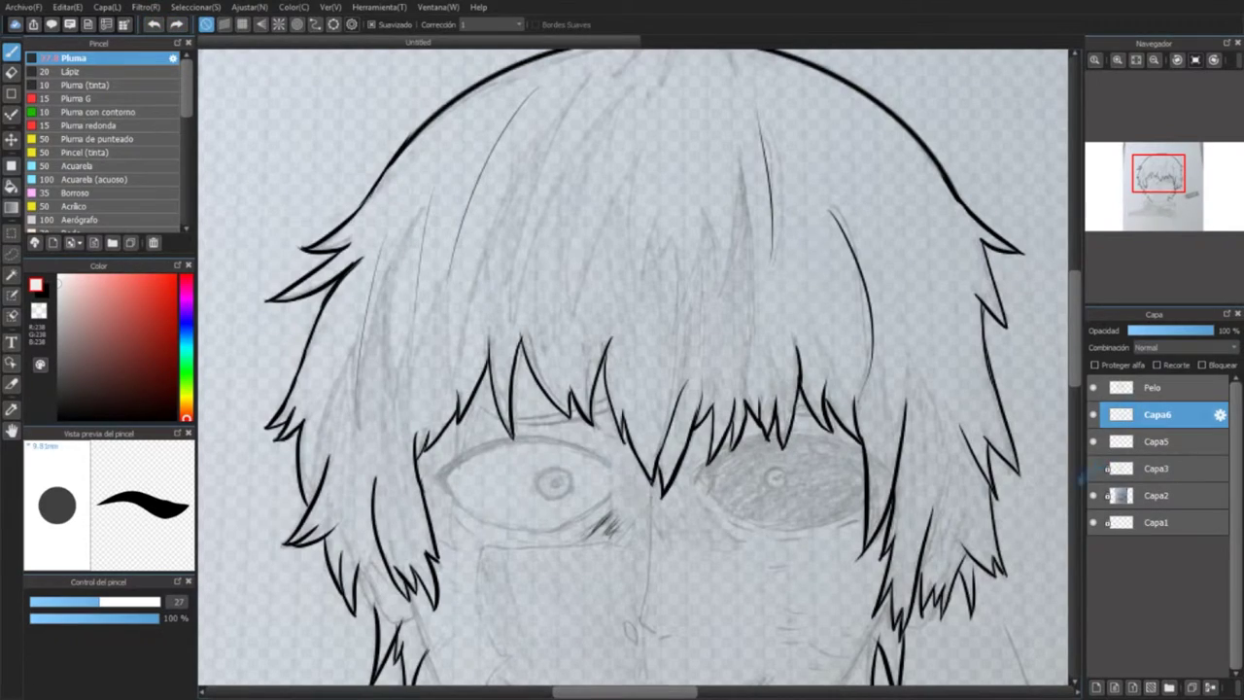
Step: Show Capa3 again and make Pelo the active layer with a black brush of size 7.4
key("ctrl+y")
scroll(303, 453, "up", 5)
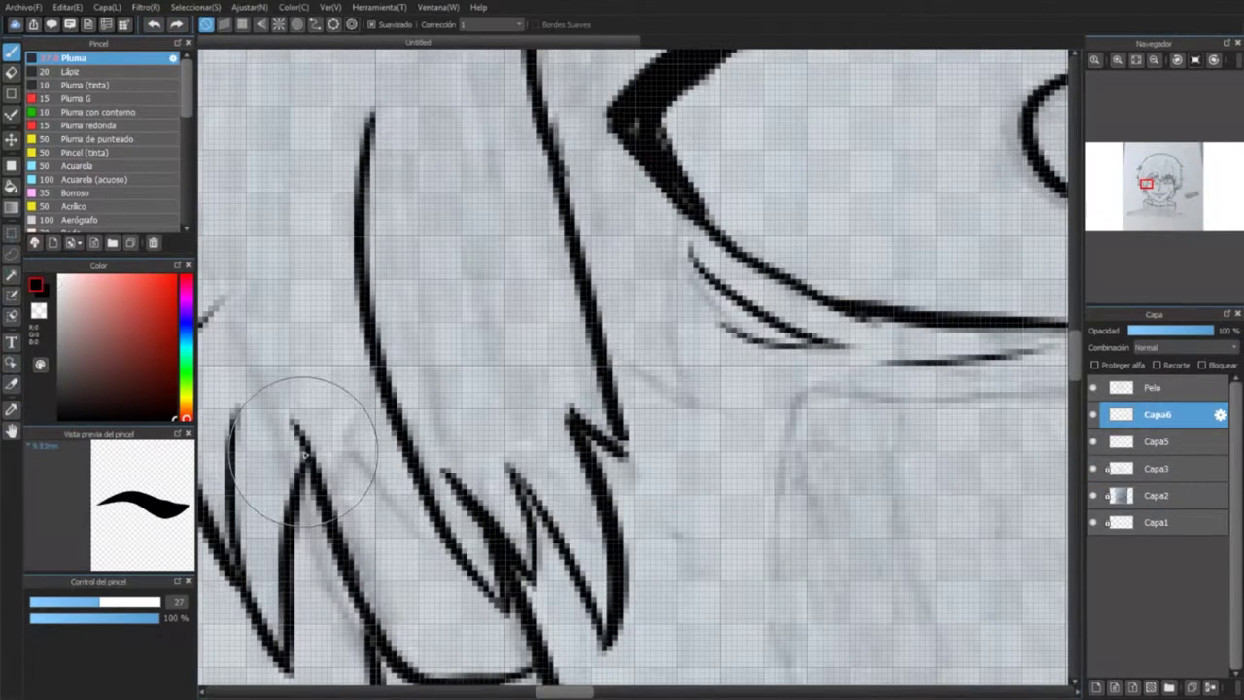
scroll(303, 452, "down", 2)
key("bracketleft")
key("bracketleft")
key("bracketleft")
key("bracketleft")
key("bracketleft")
scroll(388, 476, "down", 4)
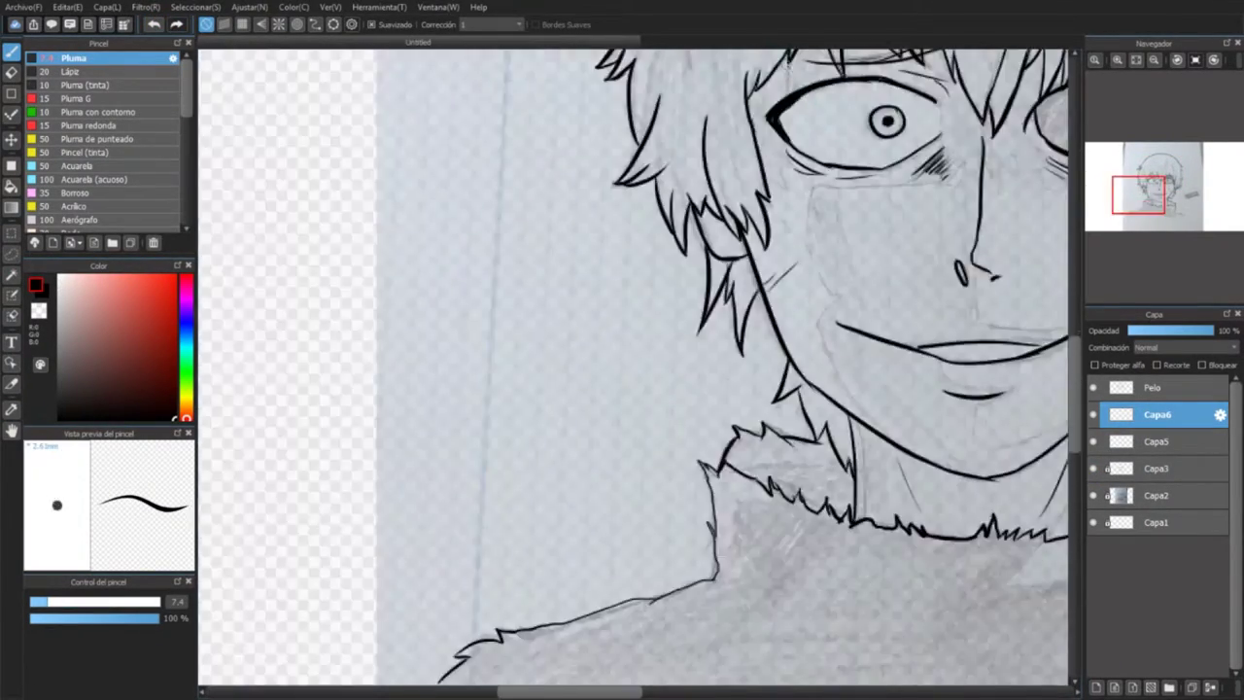
scroll(772, 98, "up", 5)
key("e")
left_click(1152, 387)
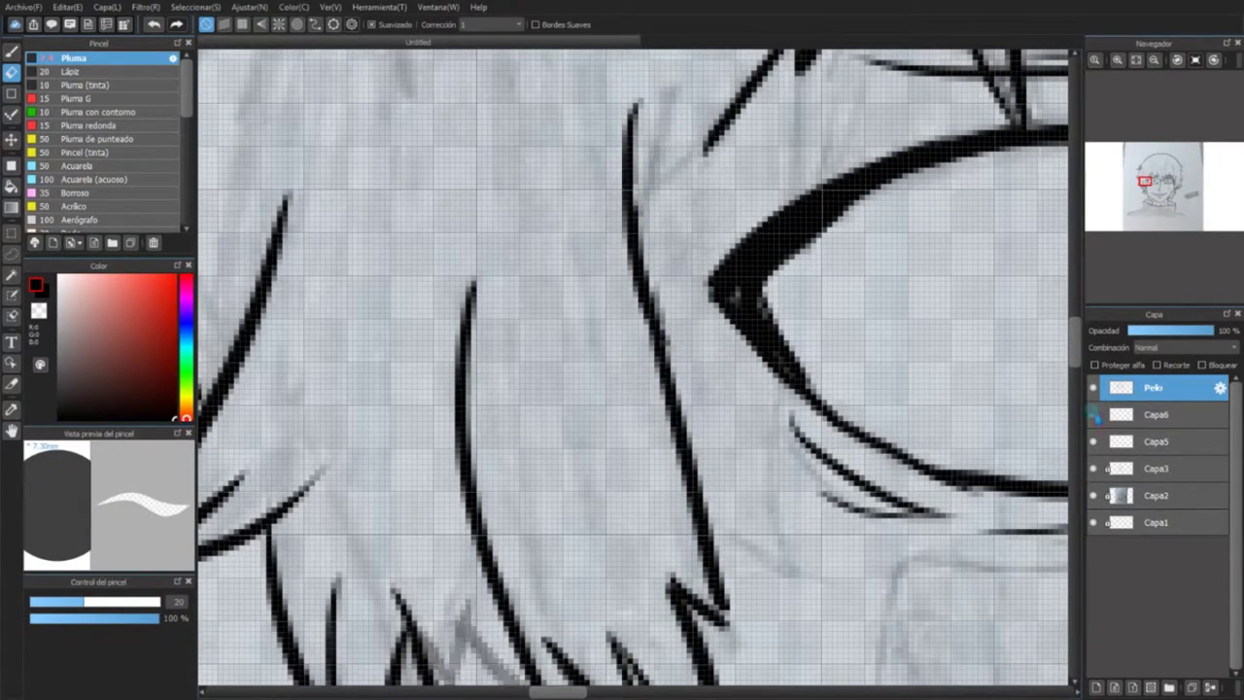
left_click(1155, 414)
left_click(1151, 387)
left_click(1143, 184)
key("b")
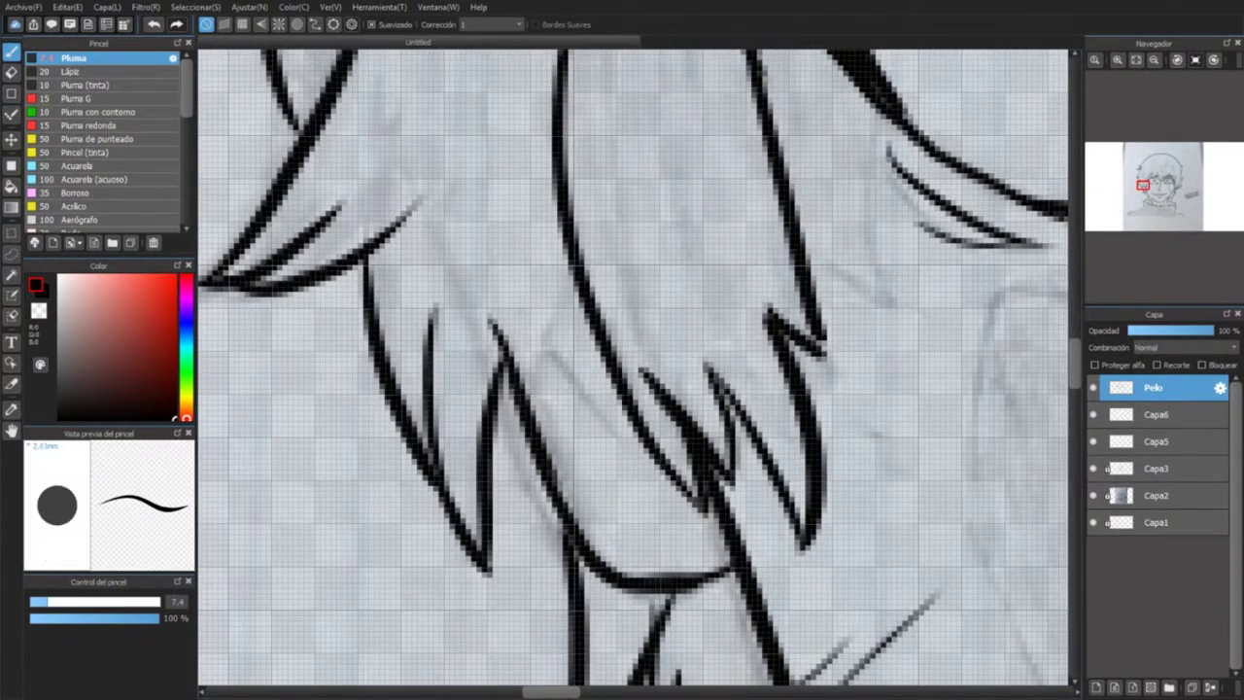
Step: Try inking jagged hair tips over the left-hand ear with the size 7.4 brush
left_click_drag(493, 340, 583, 439)
left_click_drag(560, 347, 641, 482)
left_click_drag(602, 408, 663, 468)
mouse_move(663, 468)
left_mouse_down()
mouse_move(632, 437)
mouse_move(604, 467)
left_mouse_up()
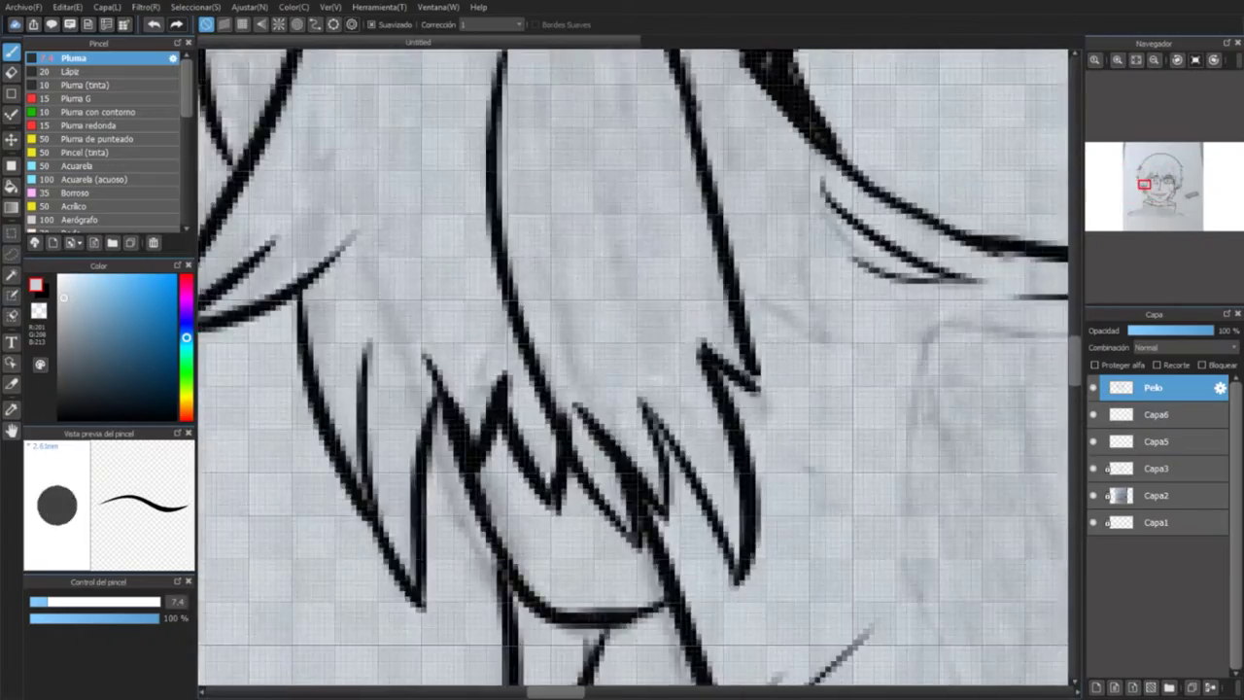
scroll(639, 373, "down", 10)
scroll(632, 330, "up", 10)
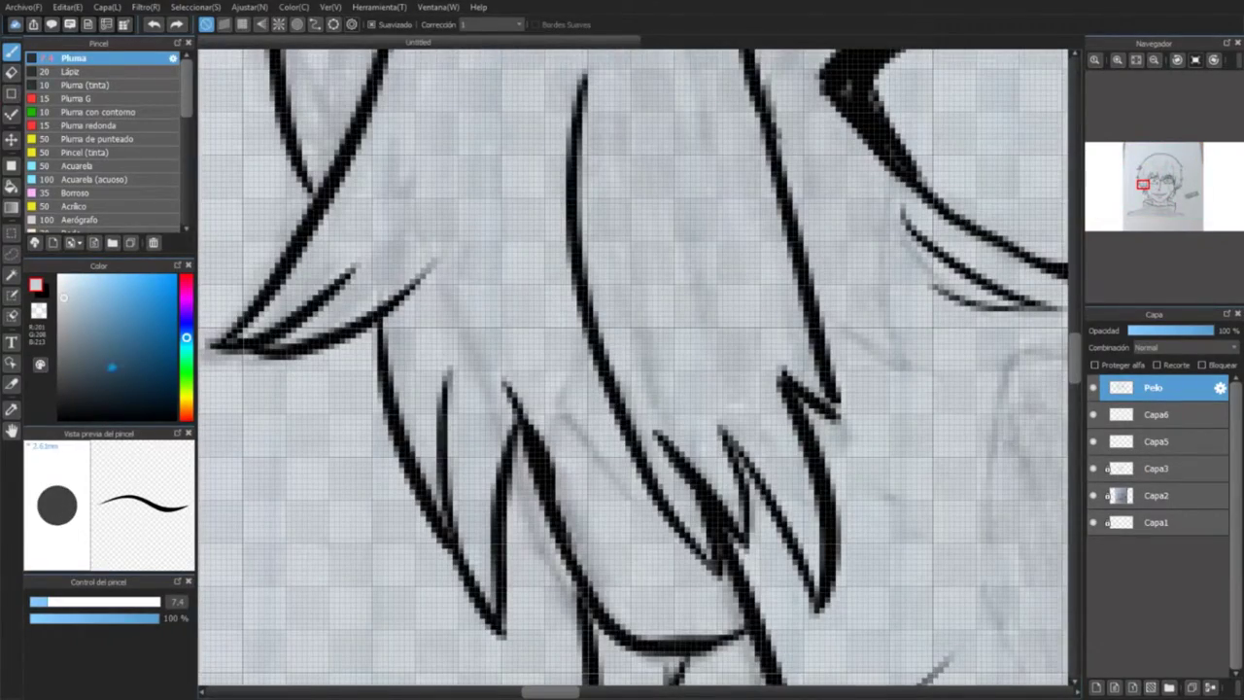
Step: Erase the old fringe line above the outer corner of the left-hand eye with a size 20 eraser
scroll(631, 369, "down", 3)
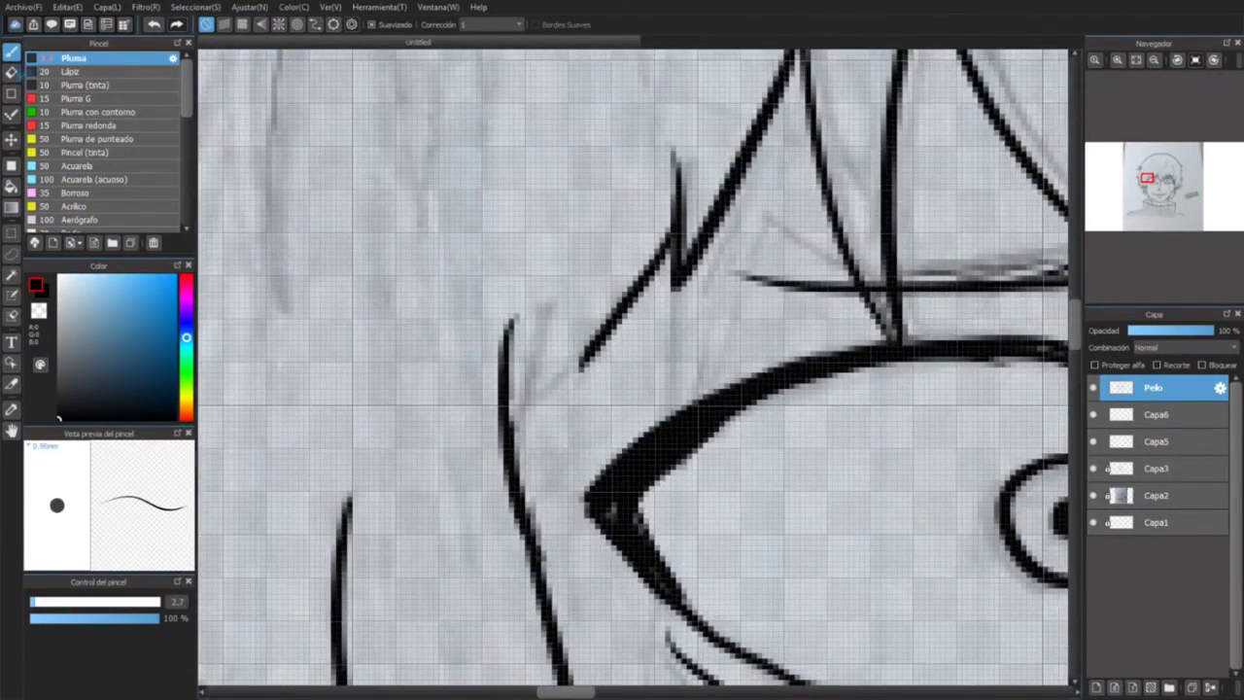
key("e")
key("b")
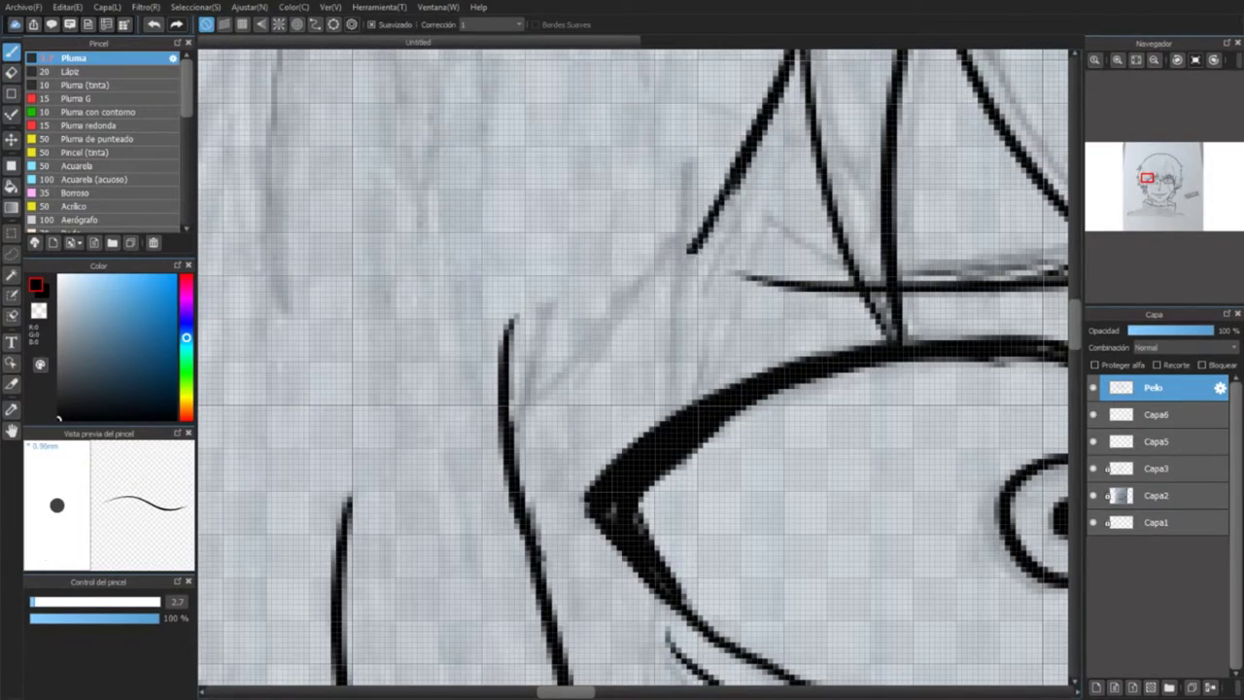
key("ctrl+z")
key("e")
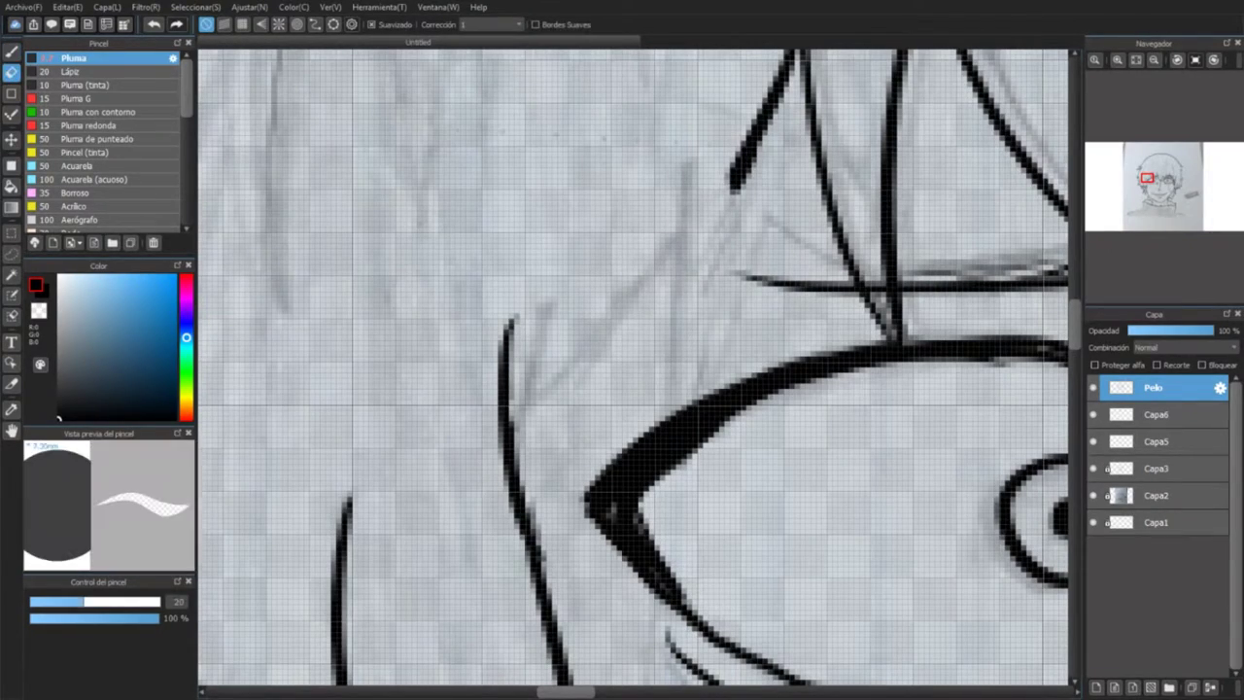
mouse_move(780, 135)
left_mouse_down()
mouse_move(692, 397)
mouse_move(770, 131)
left_mouse_up()
Step: Re-ink that part of the fringe as long pointed locks reaching down over the left-hand eye with a size 2.7 brush
key("b")
key("ctrl+z")
mouse_move(807, 77)
left_mouse_down()
mouse_move(717, 386)
mouse_move(692, 413)
left_mouse_up()
left_click_drag(660, 185, 685, 413)
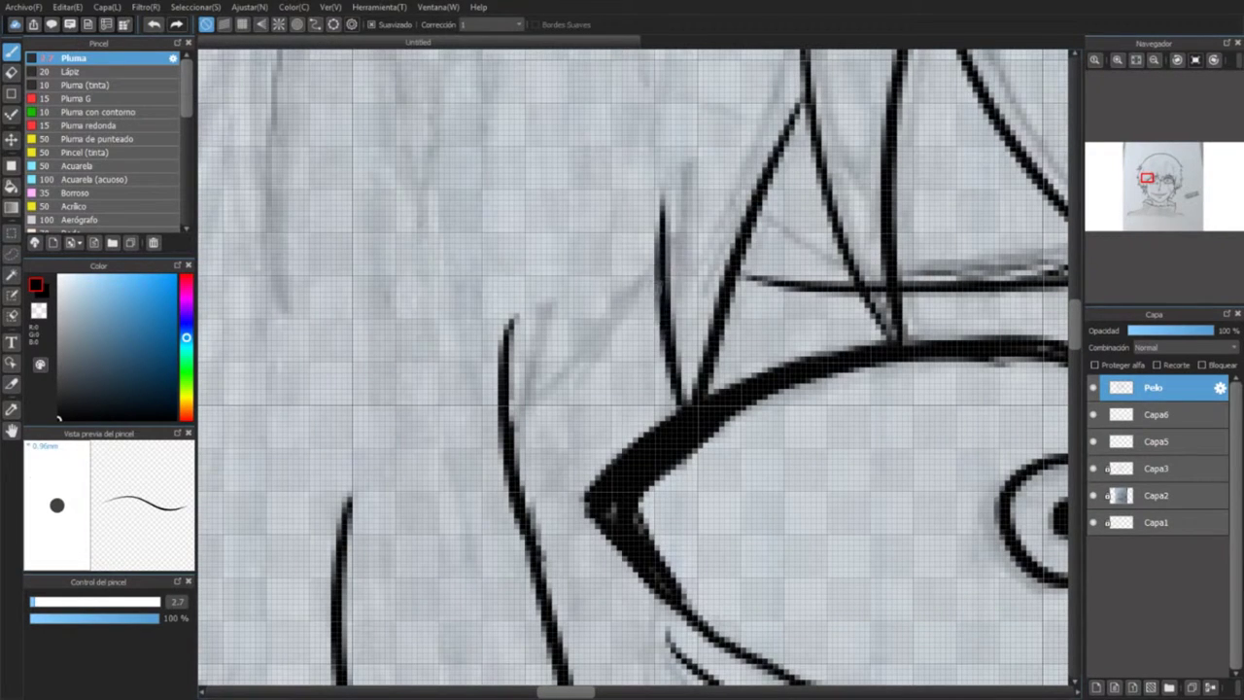
left_click_drag(663, 268, 641, 437)
left_click_drag(645, 482, 671, 563)
Step: Ink pointed locks beside the outer corner of the left-hand eye, joining them to the long side strand
left_click_drag(534, 320, 598, 481)
left_click_drag(510, 398, 614, 618)
key("ctrl+z")
left_click_drag(569, 447, 577, 574)
left_click_drag(507, 461, 586, 583)
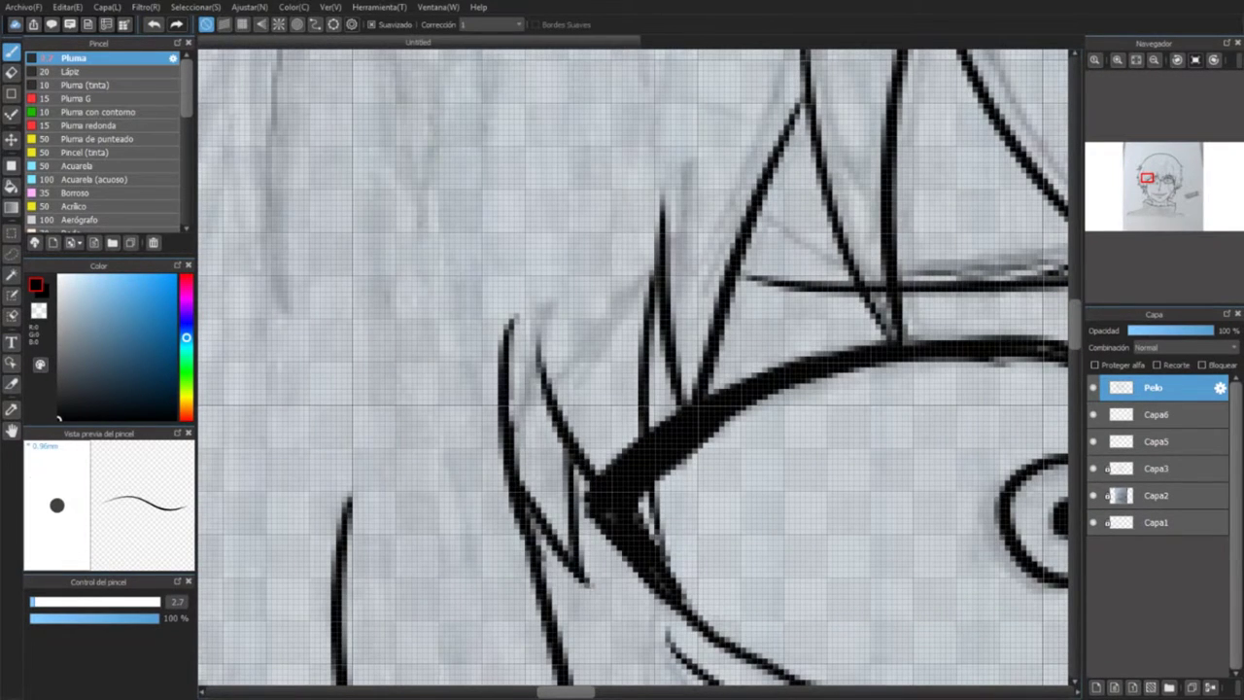
Step: Fill the main hair area with near-white (243, 243, 243) on Capa6, with the Capa3 and Capa2 layers hidden
left_click(1094, 469)
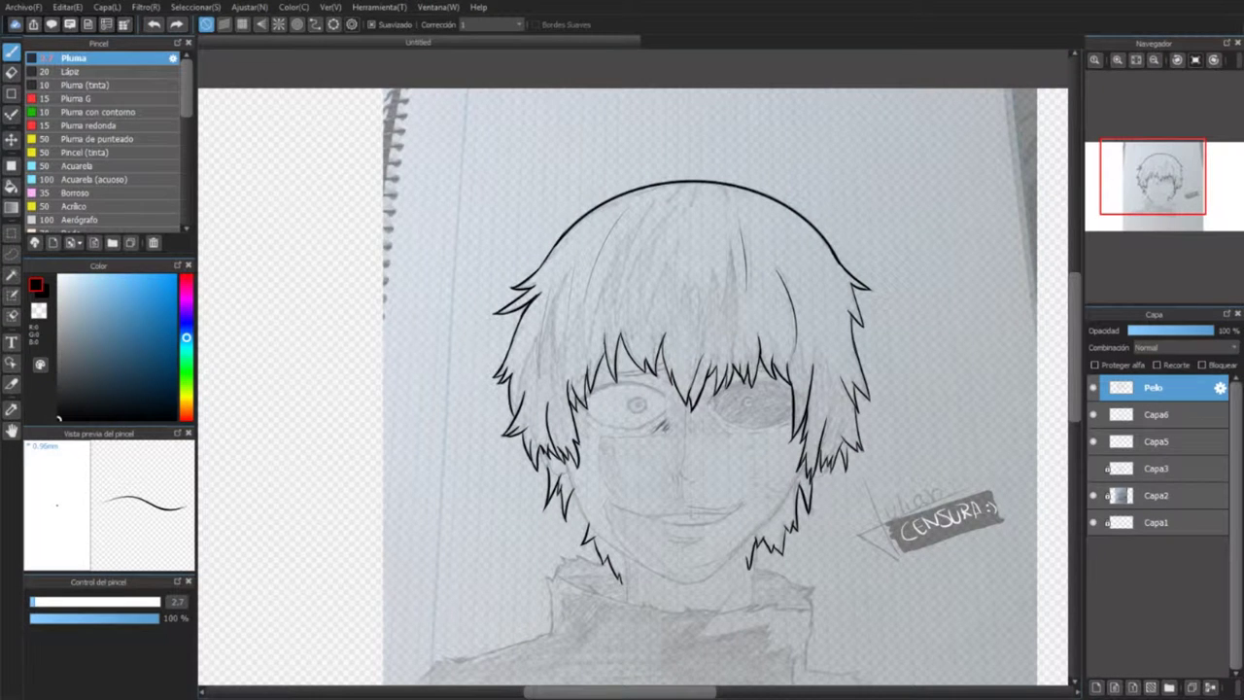
key("g")
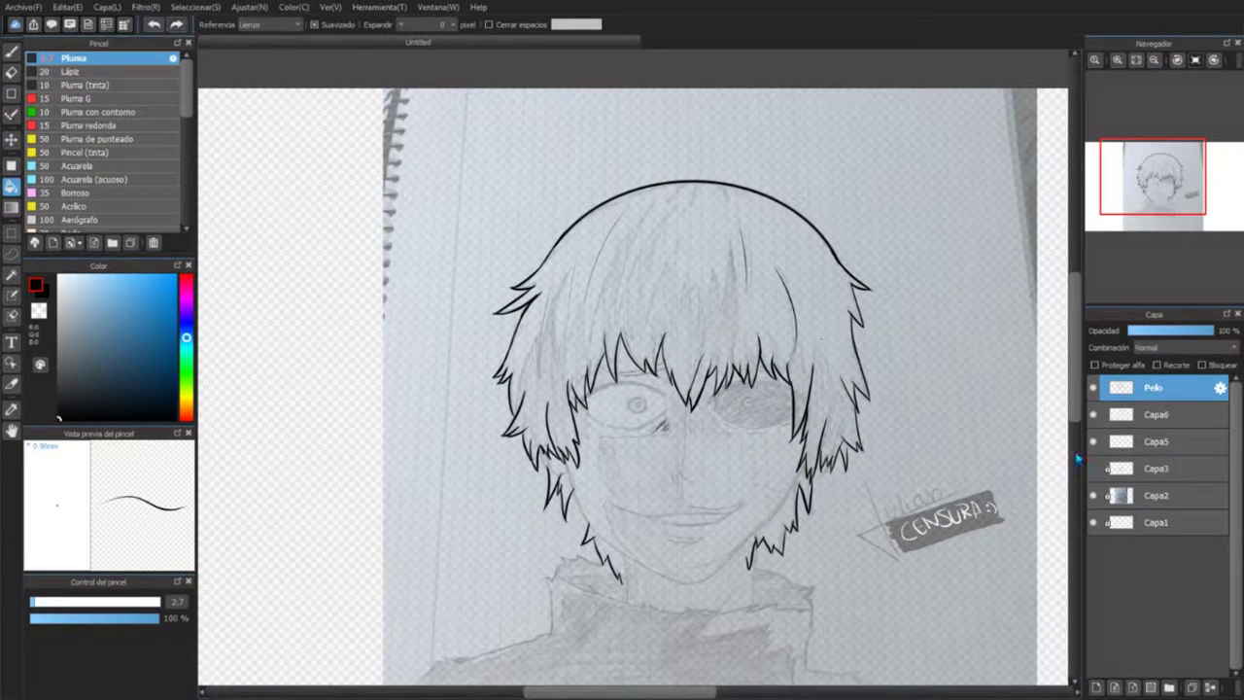
left_click(1093, 494)
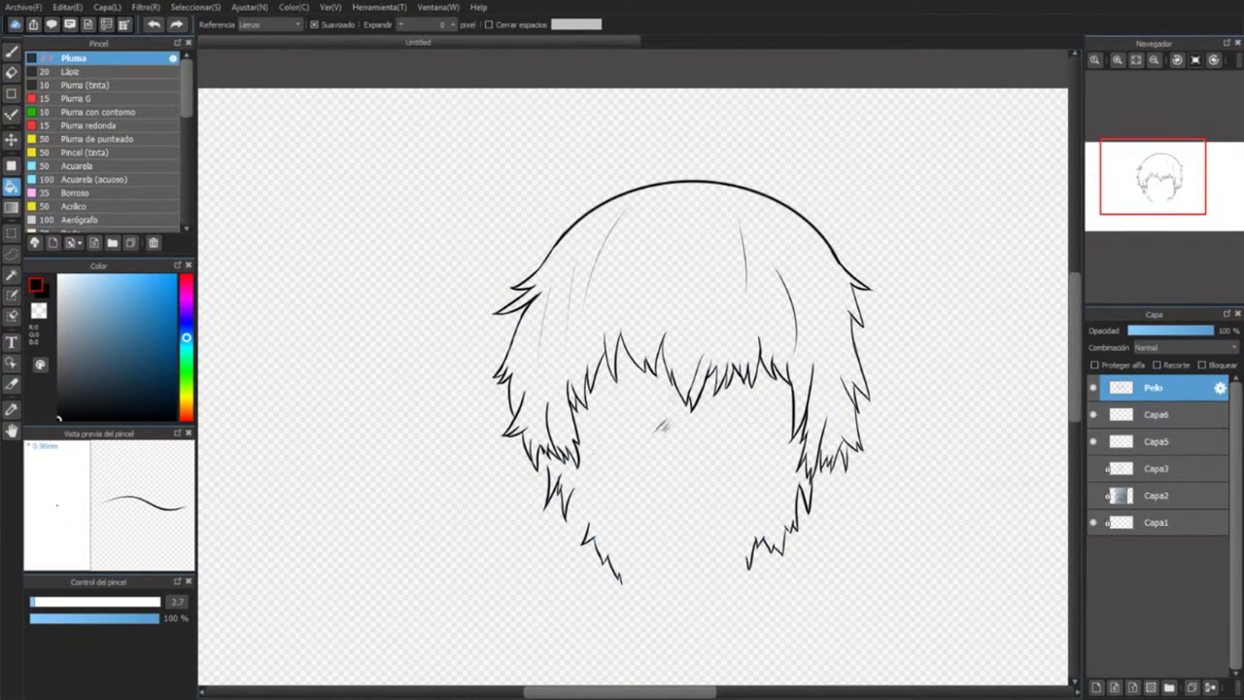
key("b")
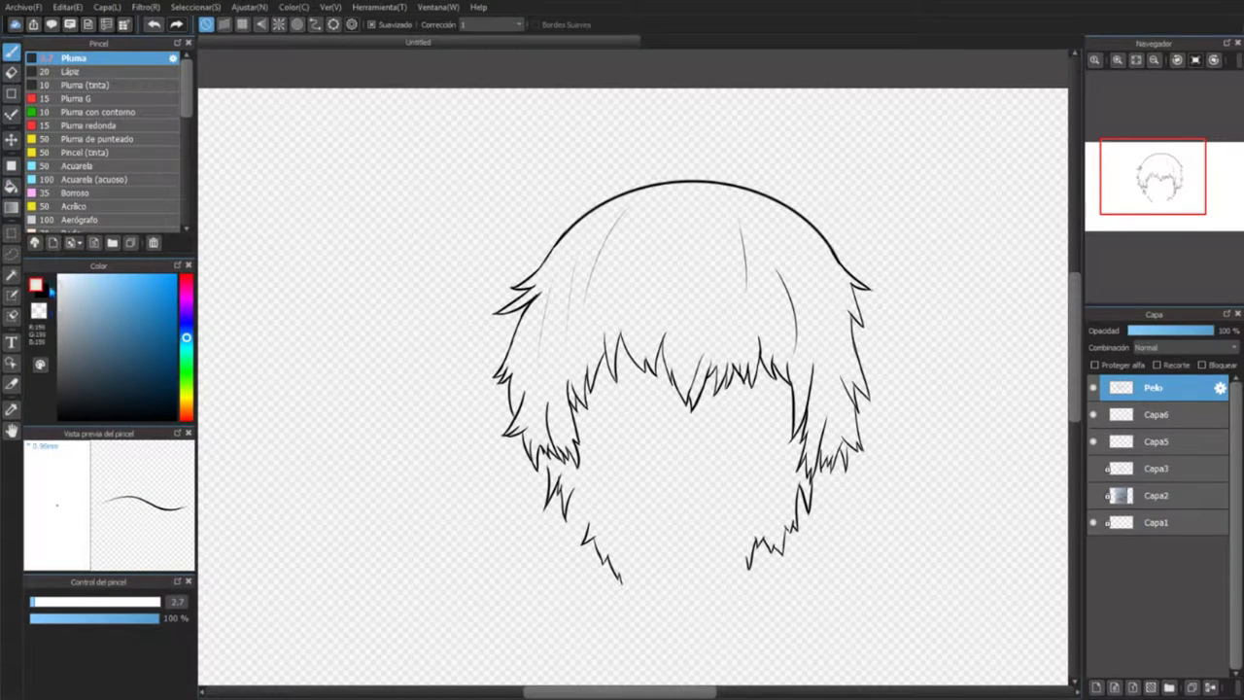
key("g")
left_click(678, 333)
key("ctrl+Down")
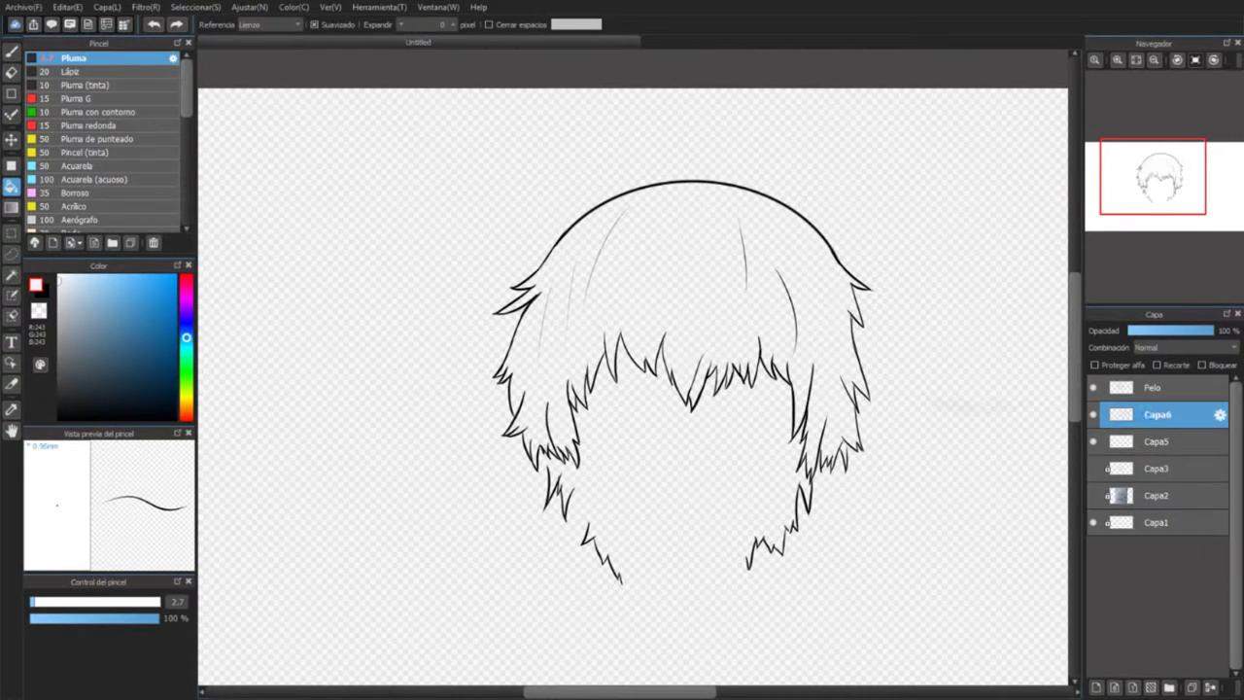
Step: Paint the pointed lock below the left-hand ear near-white on Capa6 with the size 2.7 brush
key("b")
scroll(581, 545, "up", 4)
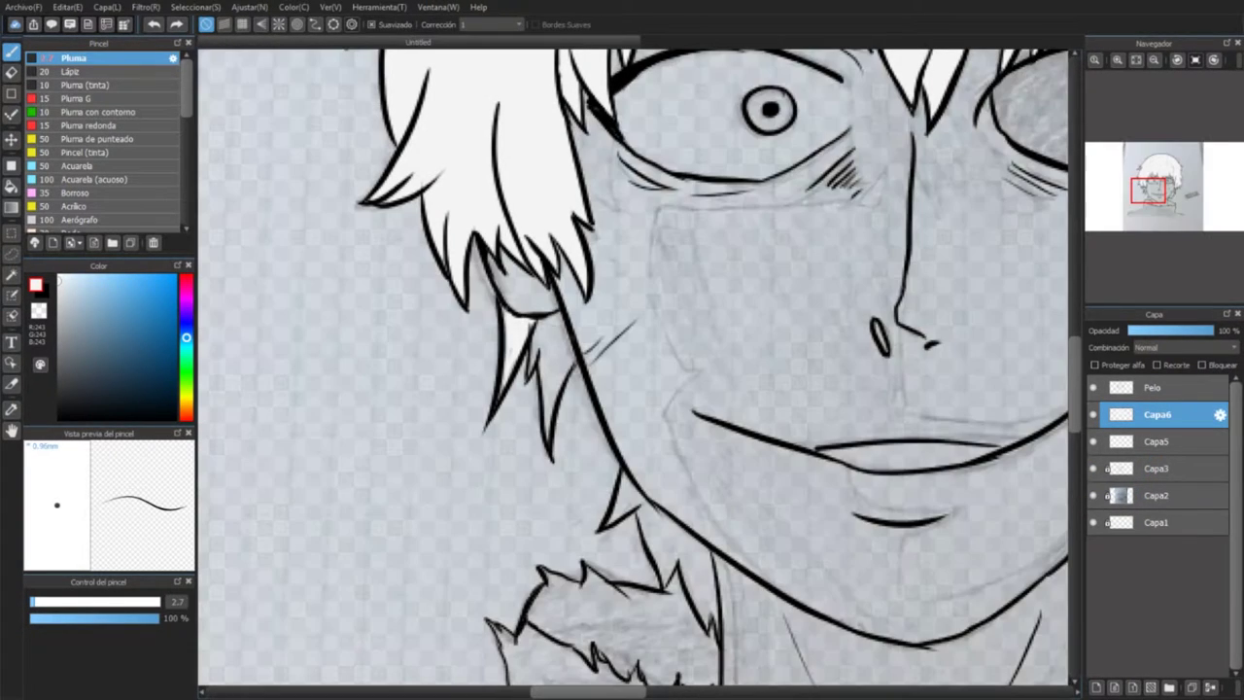
left_click_drag(551, 317, 550, 413)
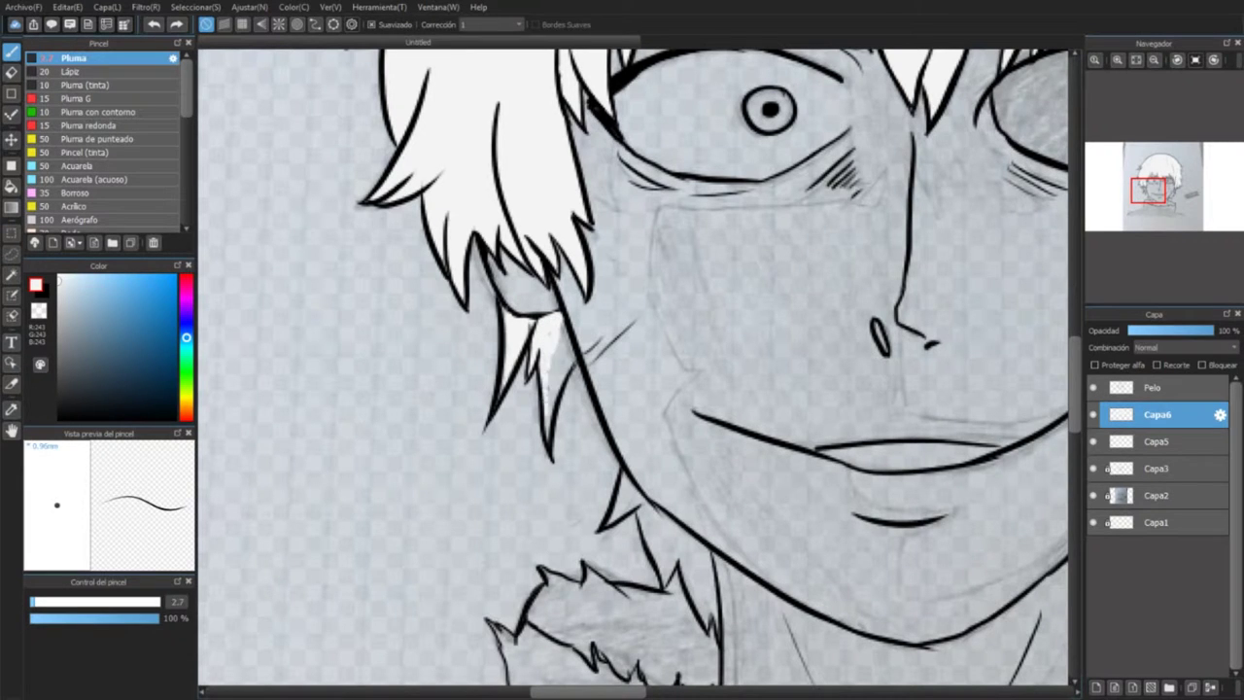
left_click_drag(565, 349, 554, 435)
left_click_drag(569, 323, 556, 389)
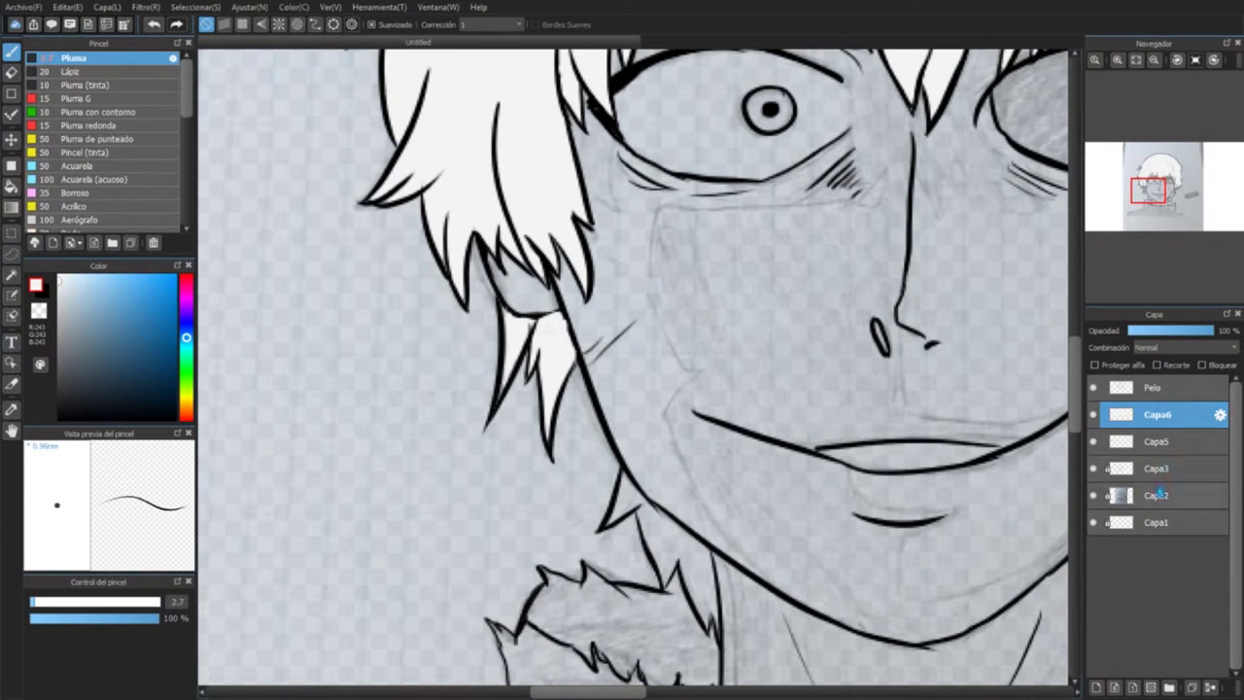
Step: Move the Capa3 face line art above the Pelo layer, to the head of the layer stack
left_click_drag(1156, 469, 1157, 385)
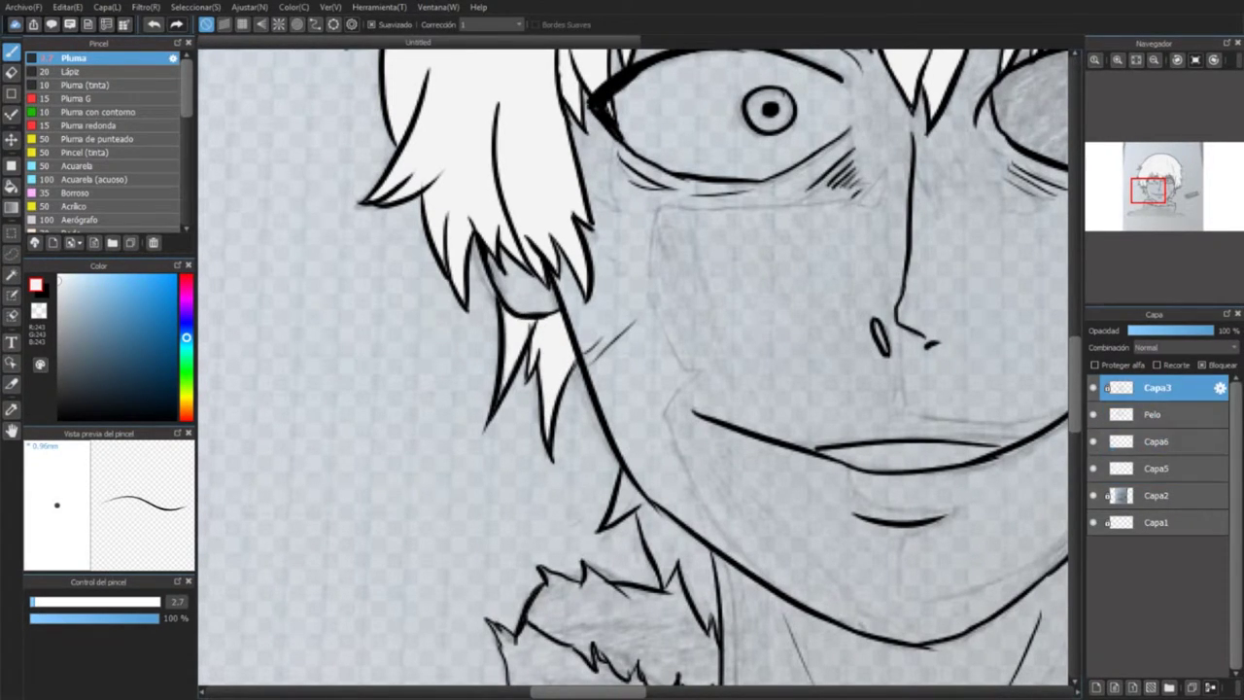
scroll(631, 369, "down", 3)
left_click_drag(632, 369, 632, 239)
scroll(631, 389, "up", 3)
Step: Paint the small pointed locks under the left-hand side of the jaw near-white on Capa6
mouse_move(1152, 414)
left_mouse_down()
mouse_move(1152, 387)
mouse_move(1151, 414)
left_mouse_up()
mouse_move(632, 369)
left_mouse_down()
mouse_move(811, 569)
mouse_move(732, 336)
left_mouse_up()
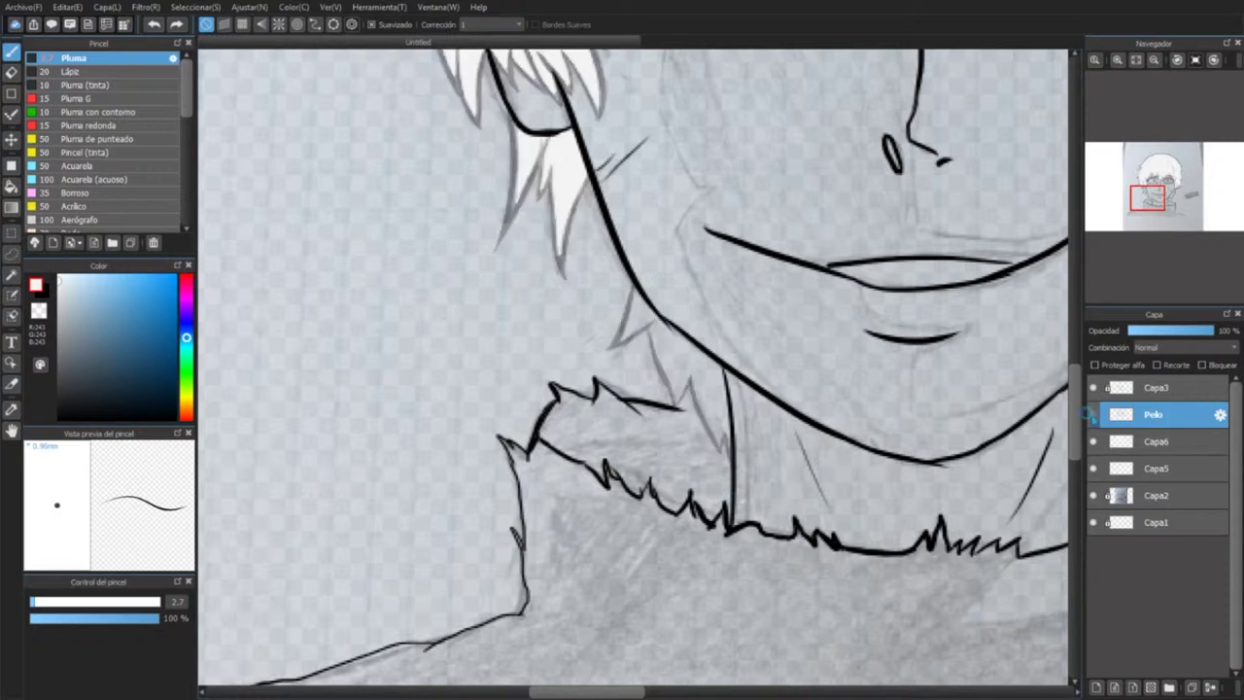
left_click(1092, 441)
left_click(1092, 441)
left_click(1156, 441)
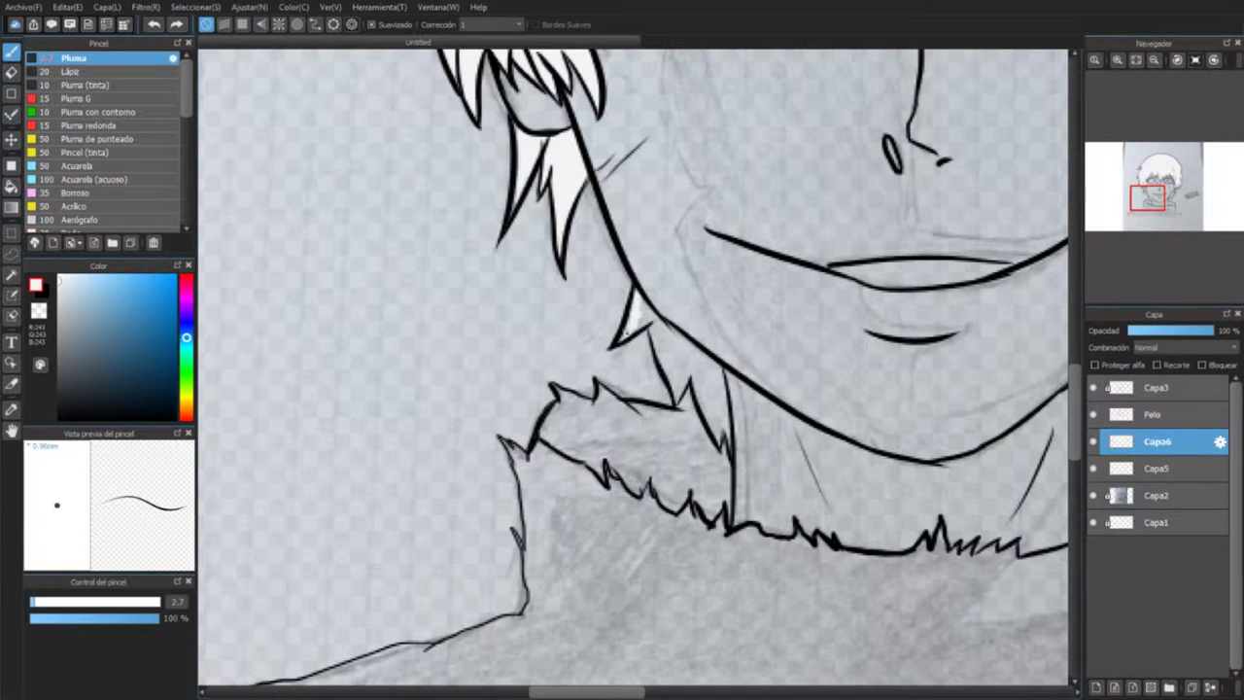
left_click_drag(649, 326, 686, 397)
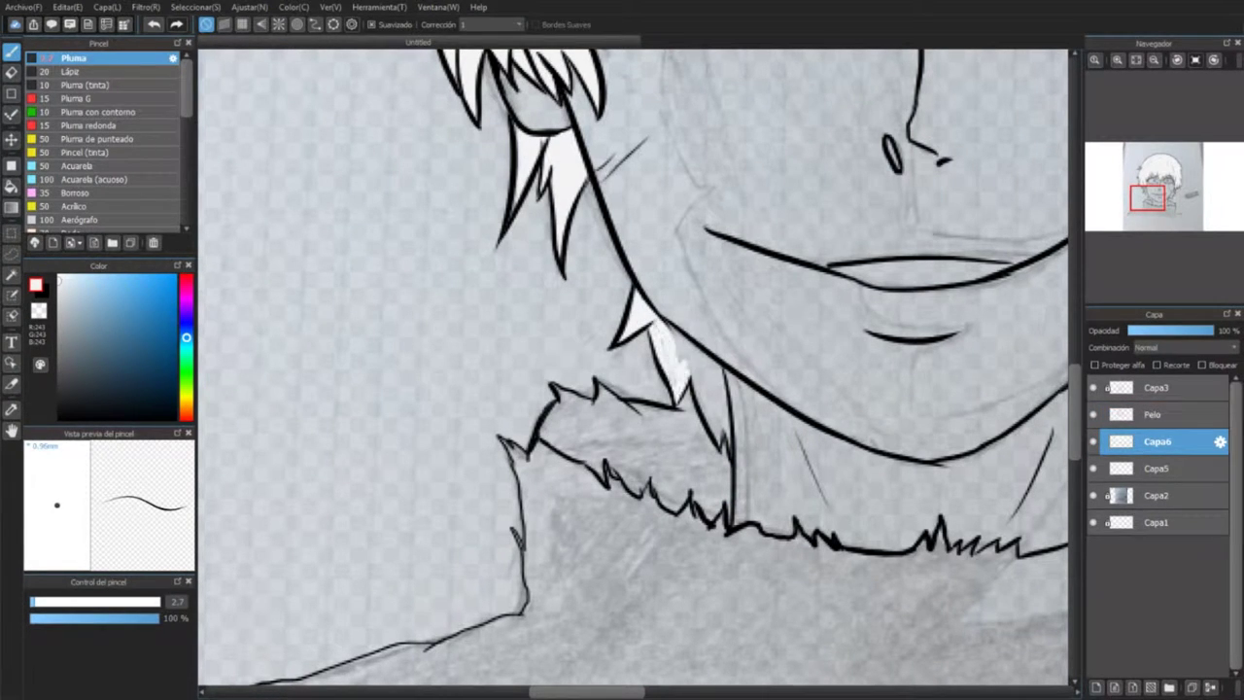
Step: Finish the near-white hair fill in the locks under the right-hand jaw and beside the left-hand side of the neck
key("g")
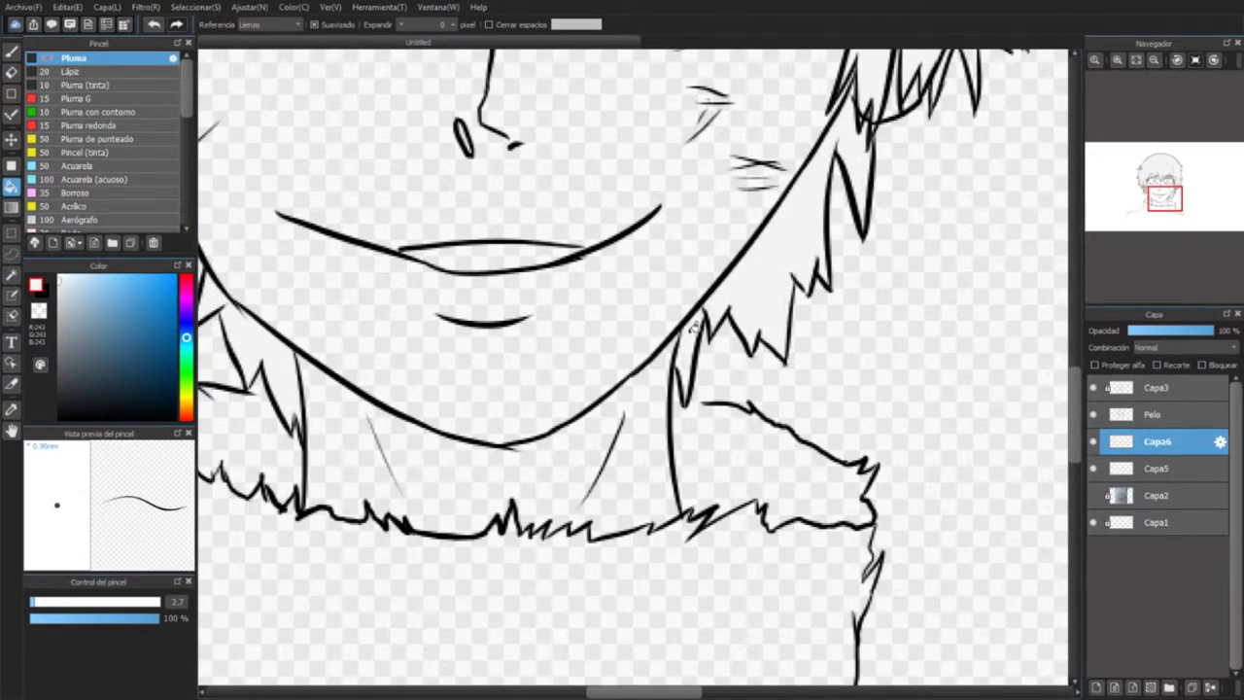
scroll(632, 367, "up", 5)
key("b")
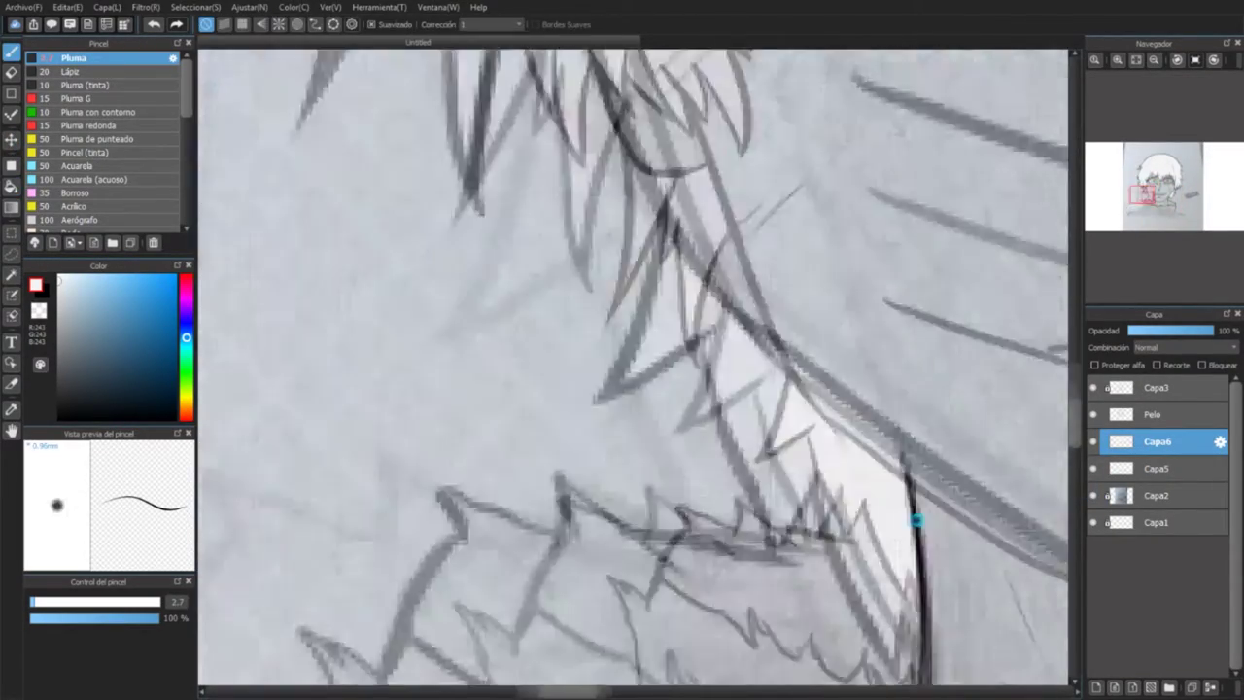
left_click_drag(659, 335, 637, 226)
scroll(632, 367, "down", 3)
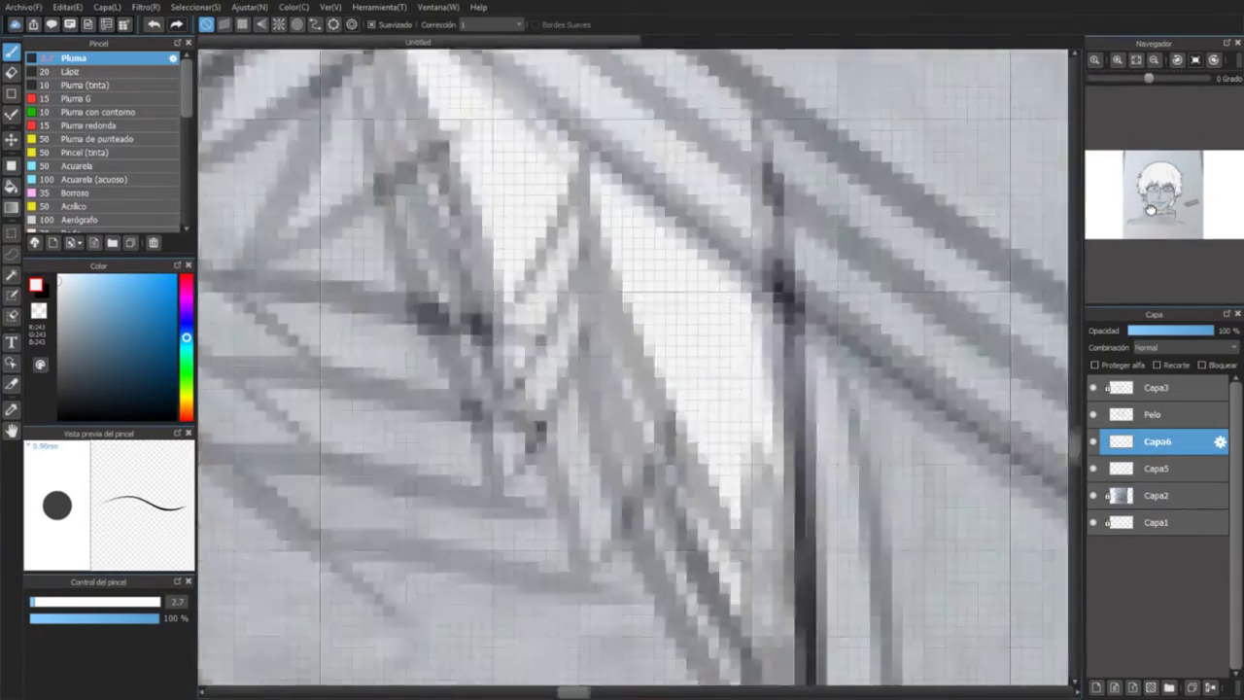
Step: Lasso the left-hand eye on Capa3, transform it slightly smaller and nearer the nose, and clear the selection
left_click(1170, 207)
scroll(1171, 206, "down", 5)
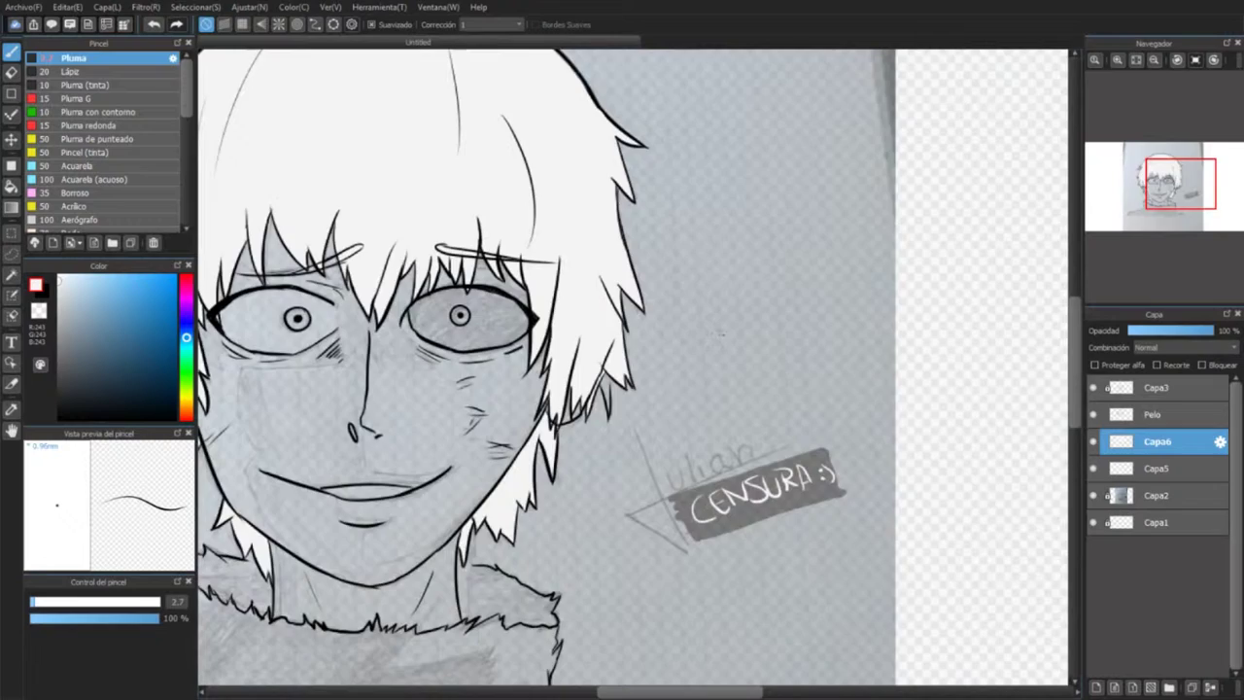
left_click_drag(1179, 184, 1156, 185)
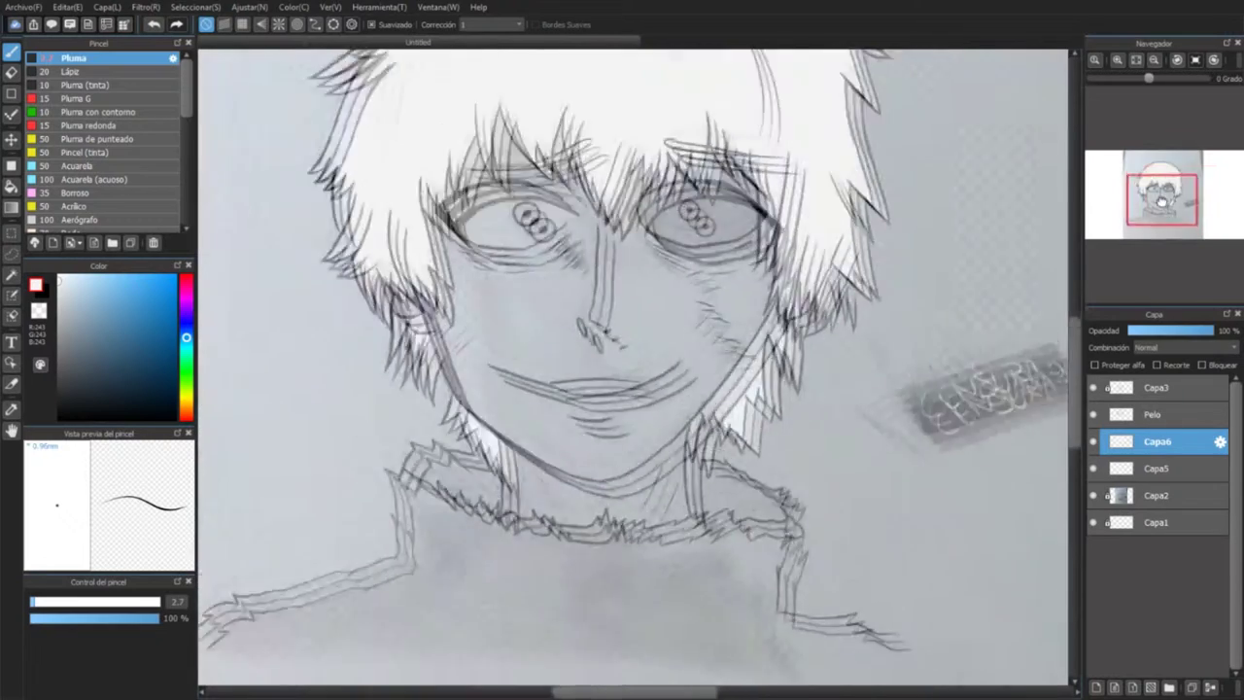
left_click(1195, 387)
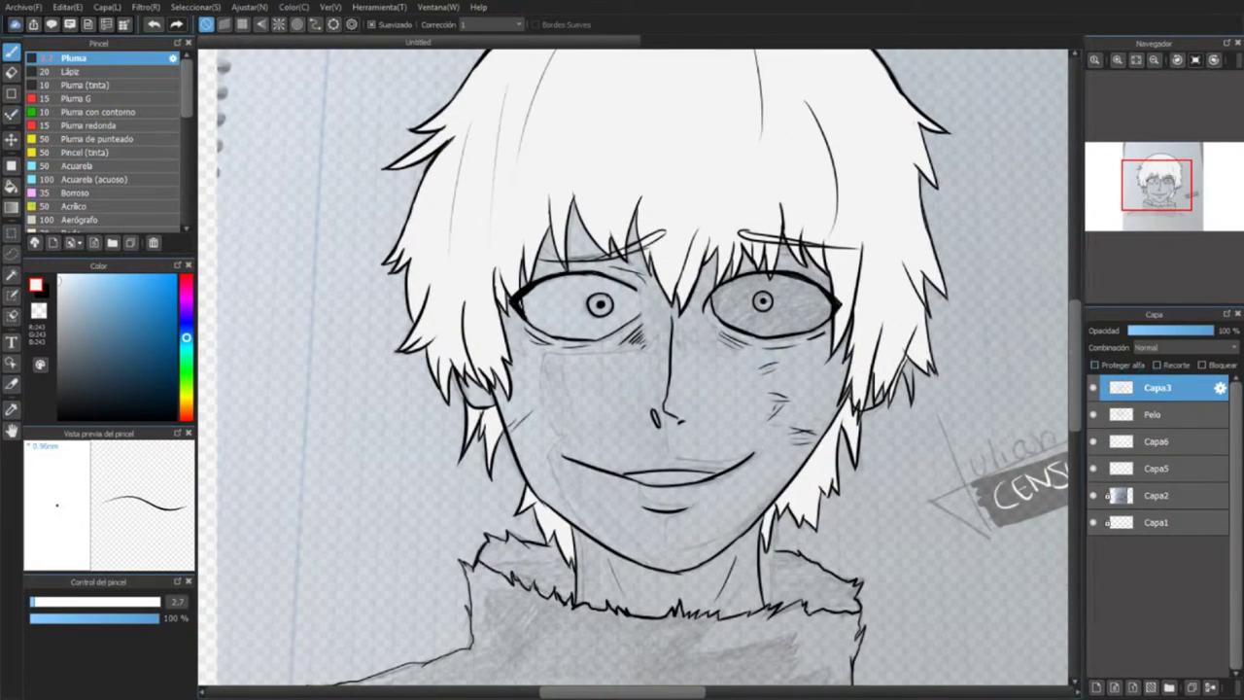
key("m")
left_click_drag(490, 279, 680, 400)
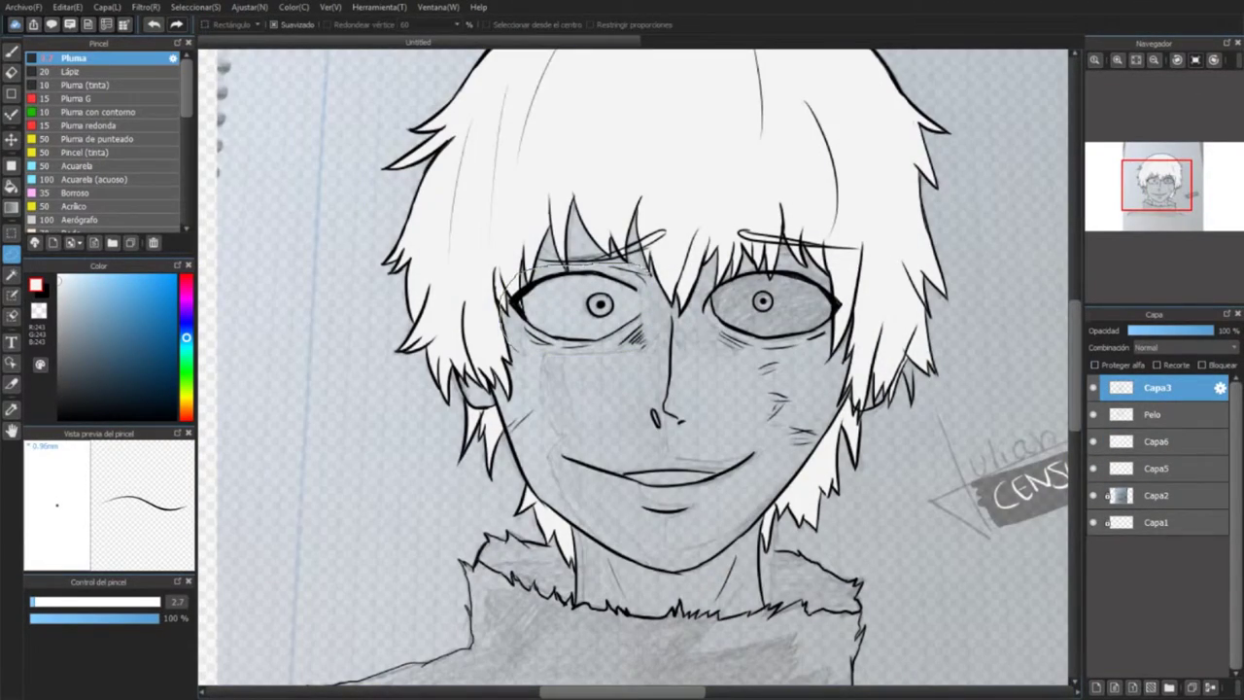
left_click_drag(646, 269, 655, 277)
left_click_drag(652, 369, 651, 286)
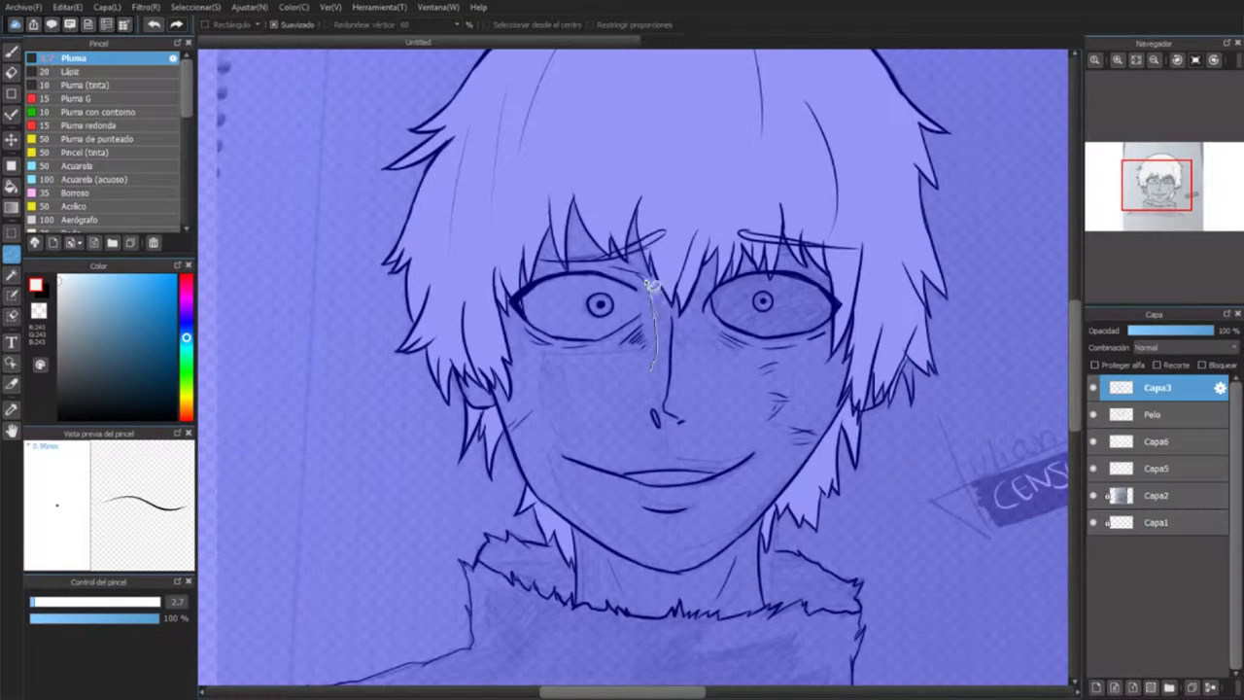
left_click_drag(653, 367, 510, 287)
key("ctrl+t")
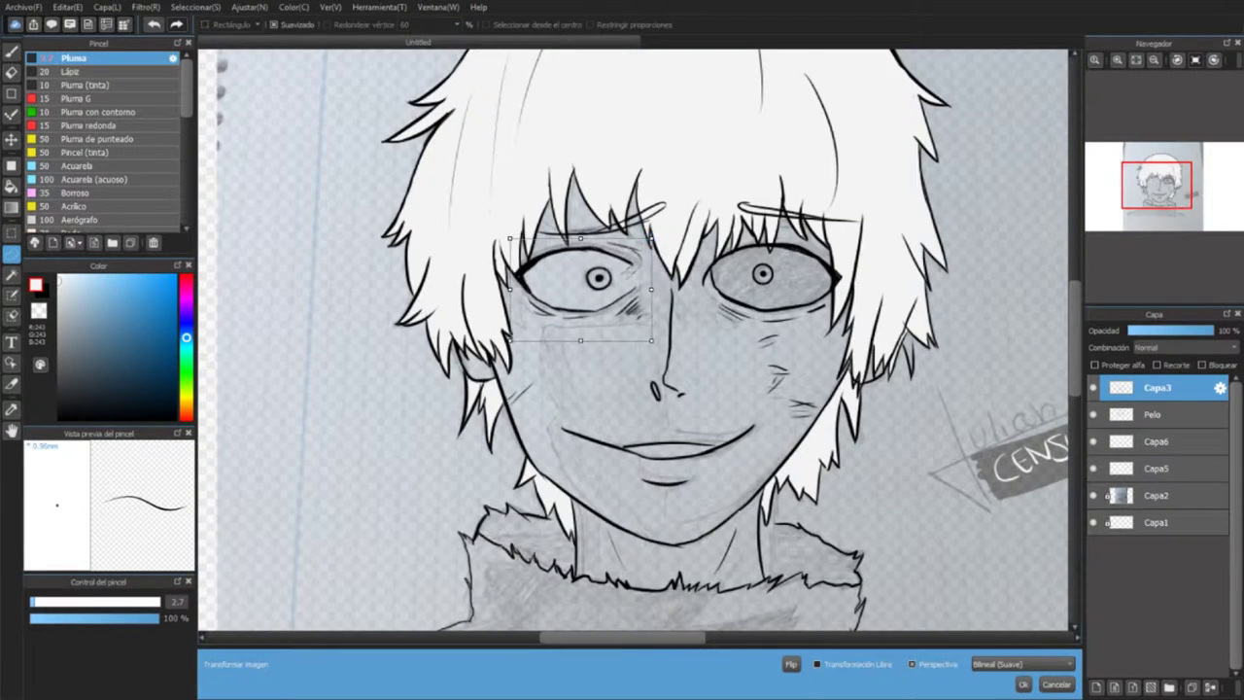
left_click_drag(633, 271, 637, 270)
key("Return")
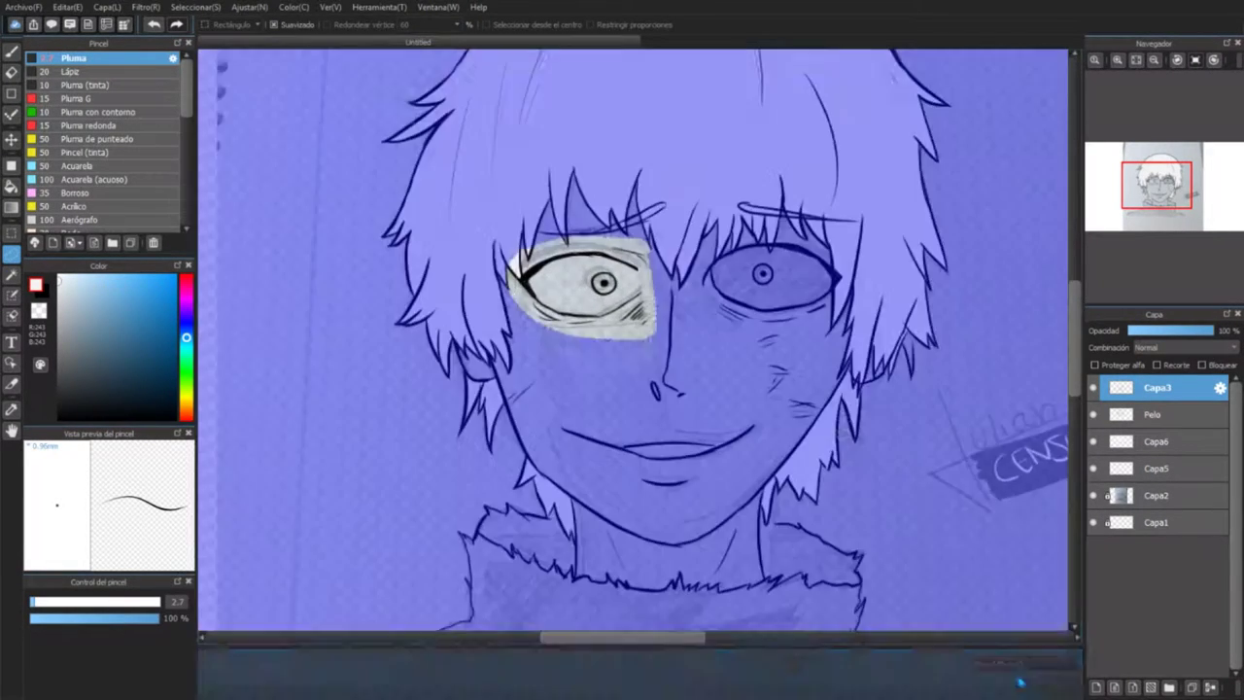
key("ctrl+d")
Step: Lasso the right-hand eye on Capa3, shrink it slightly and shift it a little downward, comparing with the Capa2 sketch
left_click_drag(811, 360, 836, 291)
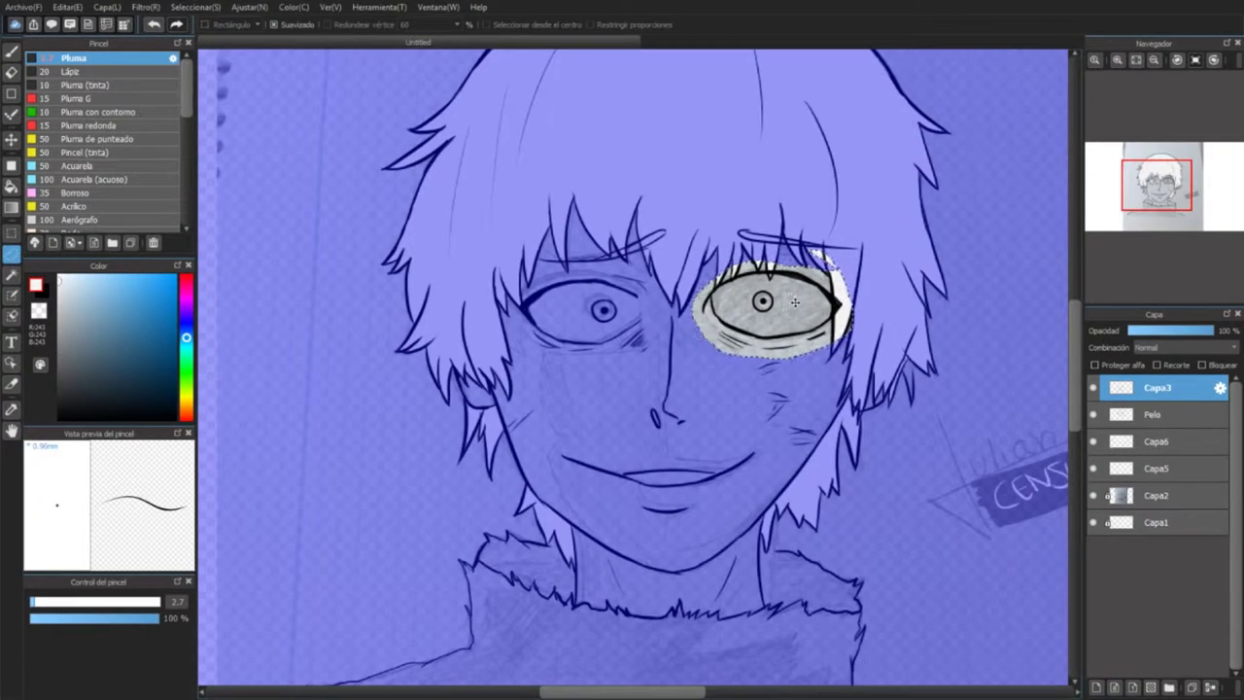
key("ctrl+t")
left_click_drag(767, 311, 762, 316)
left_click_drag(840, 231, 819, 261)
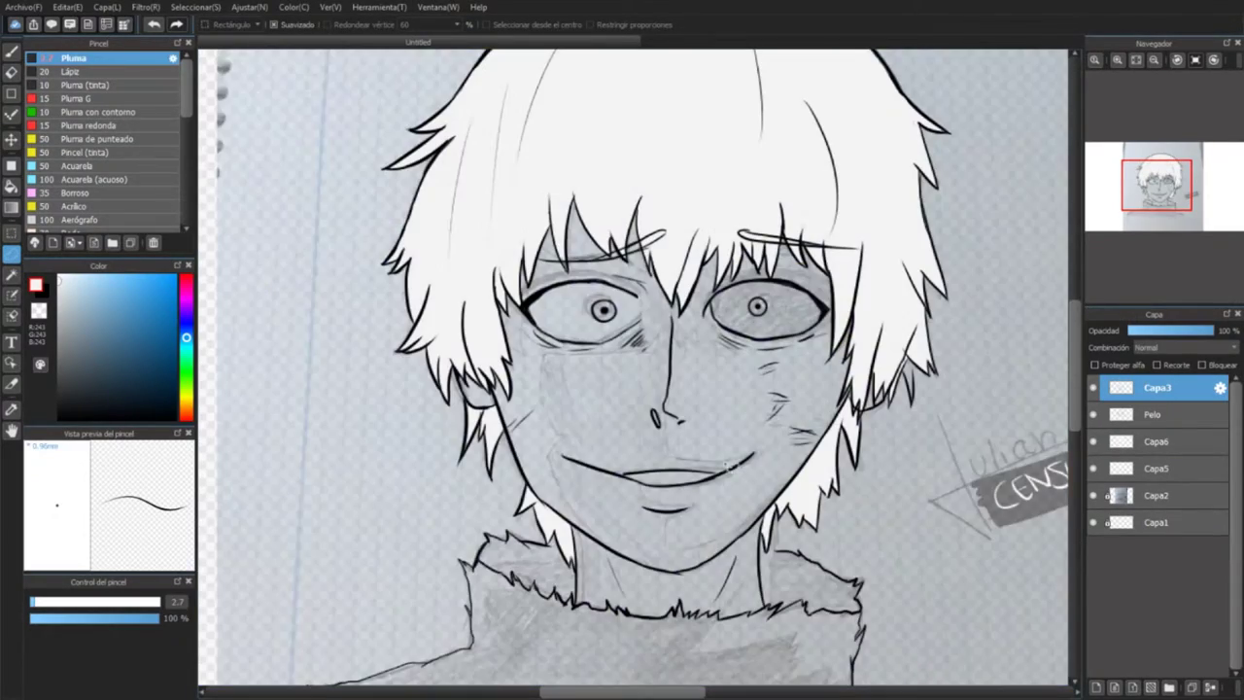
left_click(1093, 495)
left_click(1093, 495)
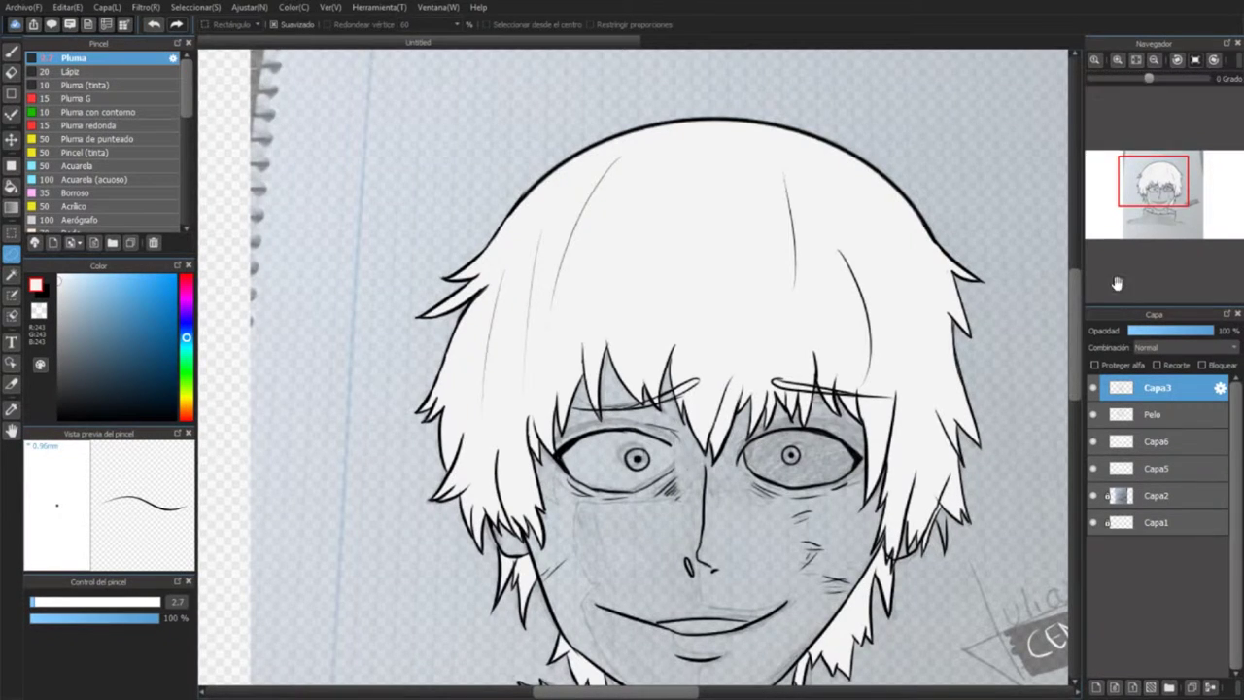
Step: Clip the Capa5 layer to the layer below and set the brush colour to light grey (194, 194, 194)
mouse_move(1153, 173)
left_mouse_down()
mouse_move(1159, 192)
mouse_move(1158, 178)
left_mouse_up()
left_click(1107, 441)
left_click(1156, 469)
key("b")
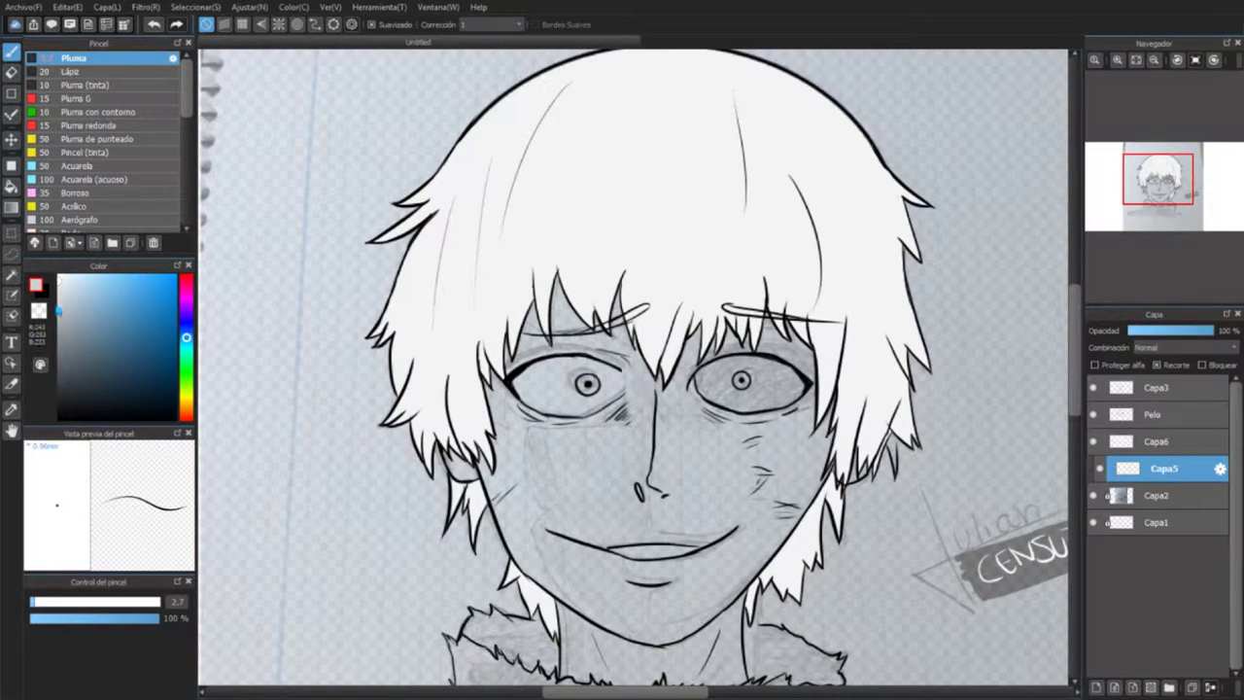
key("ctrl+z")
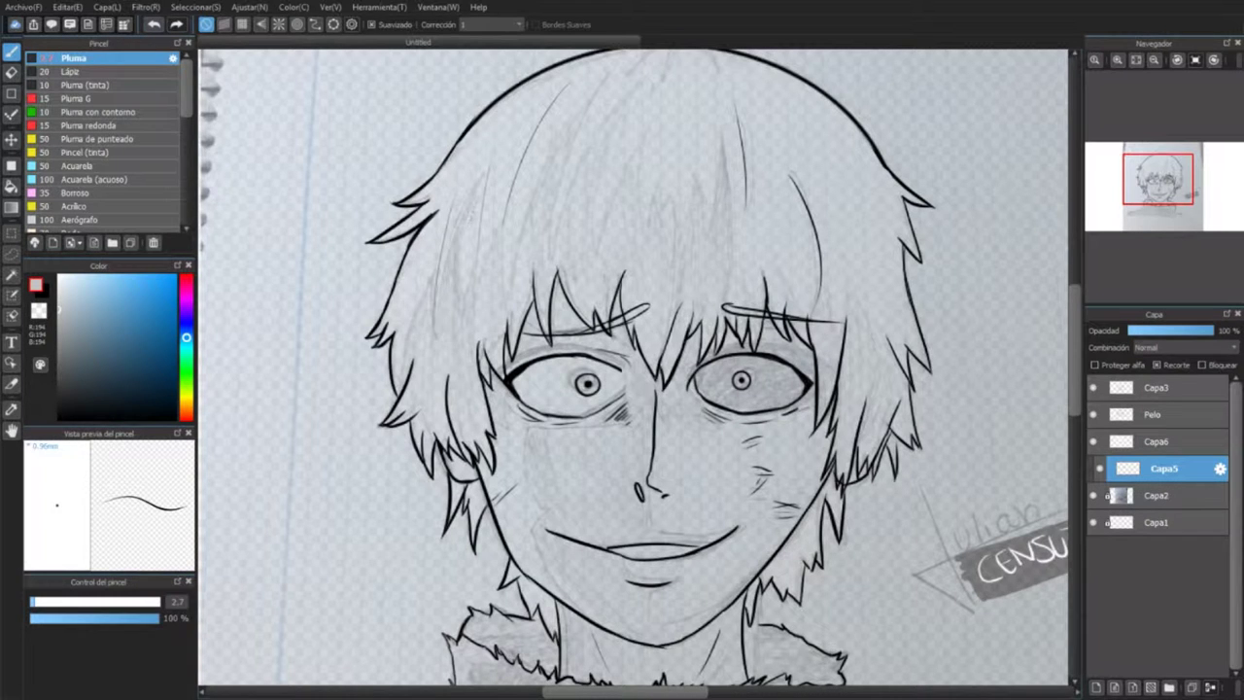
Step: Try lowering the Capa6 opacity to 58% so the pencil hair strands show through the white fill
left_click(1156, 441)
key("ctrl+y")
key("ctrl+z")
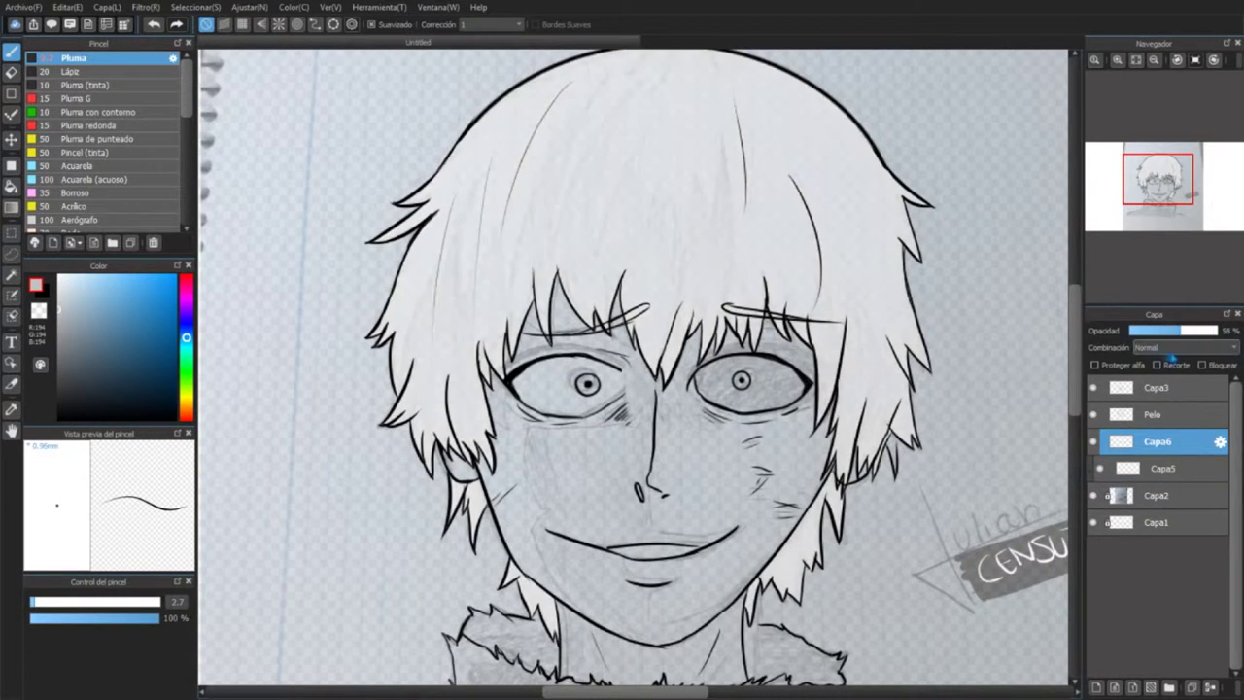
key("ctrl+y")
Step: Check the white hair fill against the pencil sketch by toggling the visibility of Capa6 and Capa2
left_click(1163, 468)
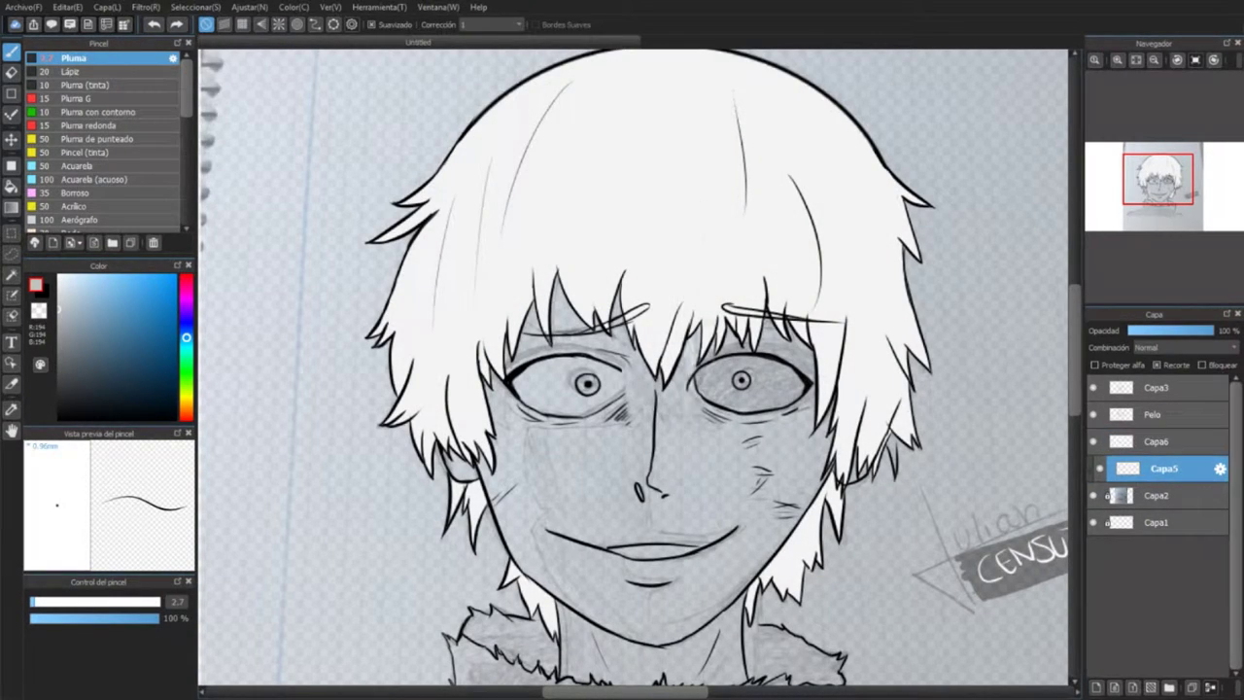
key("ctrl+y")
key("ctrl+z")
left_click(1141, 497)
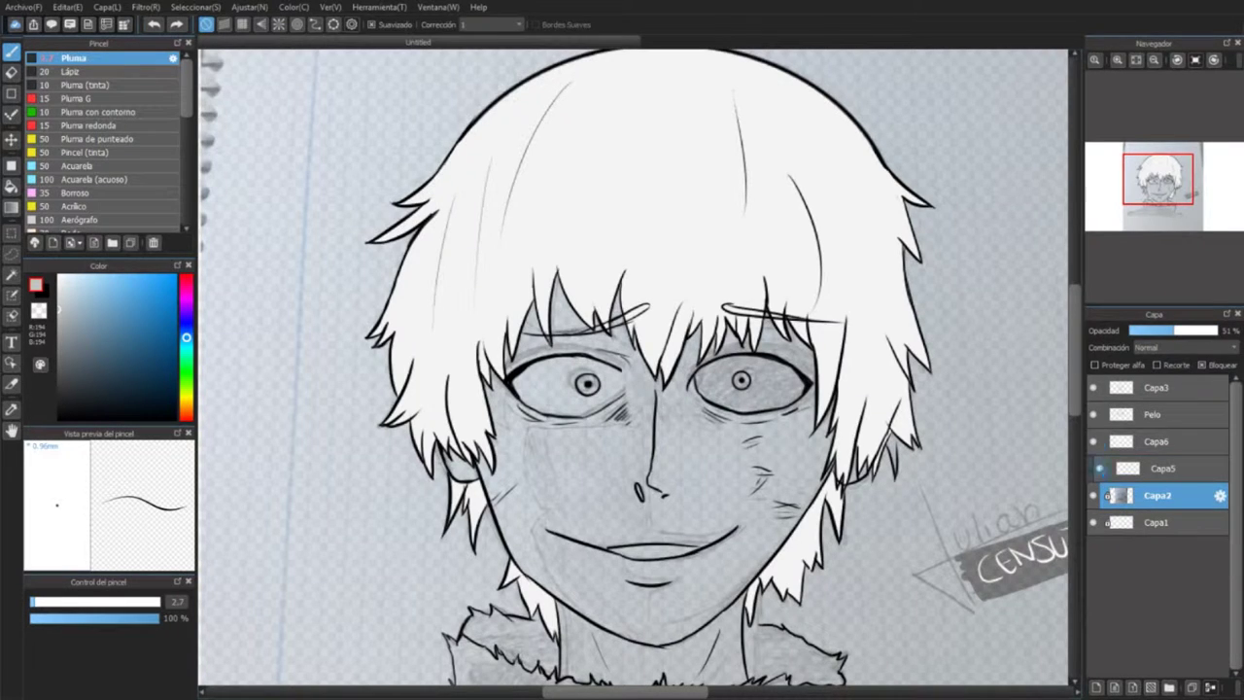
left_click(1093, 441)
left_click(1093, 495)
left_click(1093, 496)
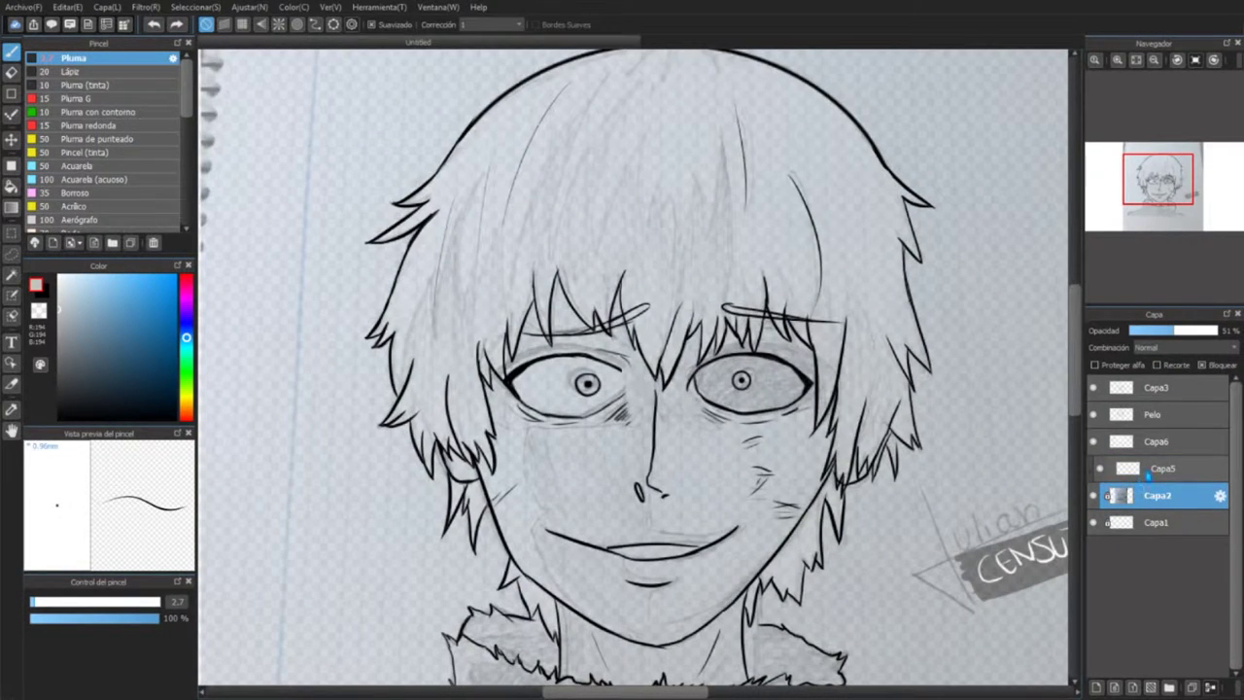
Step: Unclip Capa5 and try different reduced opacities on the Capa6 hair fill, up to 79%
left_click(1093, 441)
left_click(1156, 441)
left_click(1156, 364)
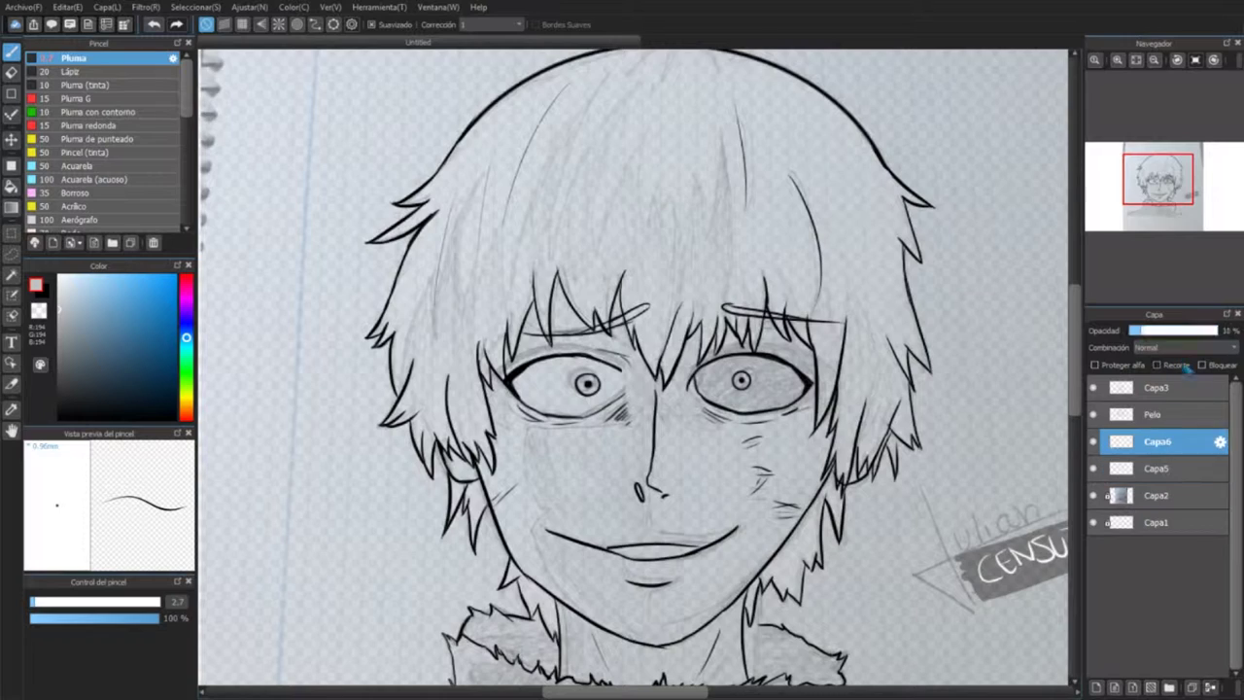
left_click(1093, 496)
left_click(1093, 496)
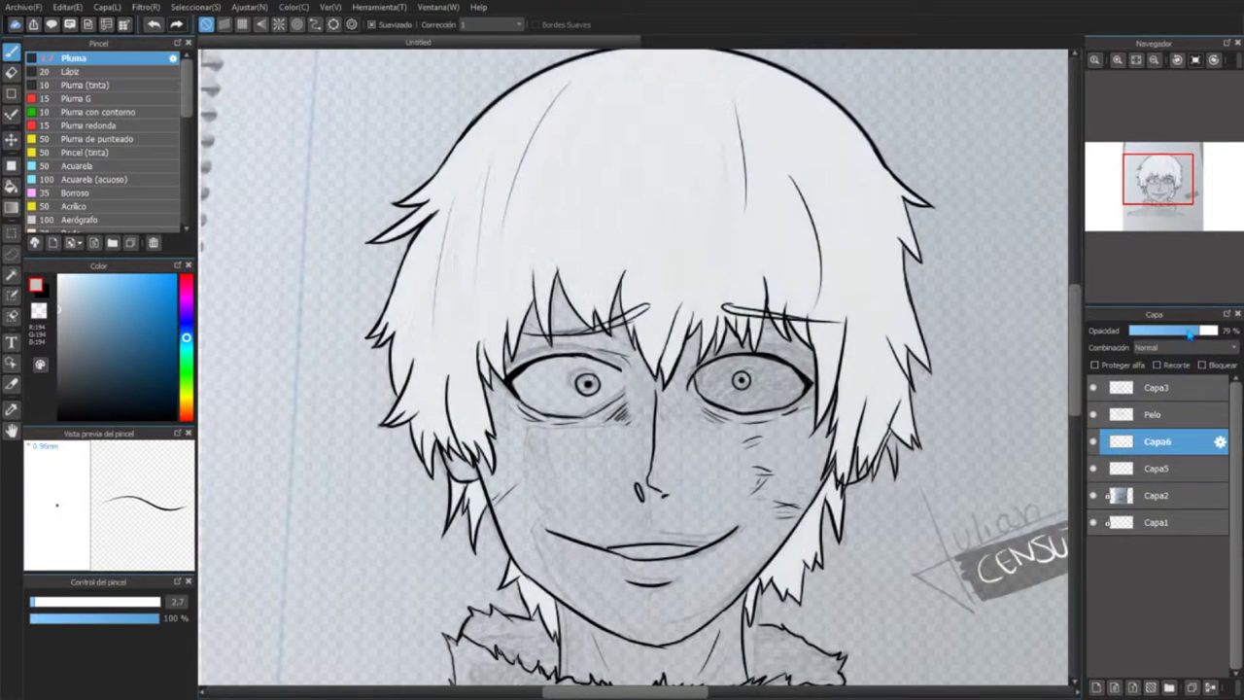
Step: Place Capa5 above the Capa6 hair fill as its clipped layer and raise the Capa6 opacity to 98%
left_click_drag(1156, 468, 1156, 437)
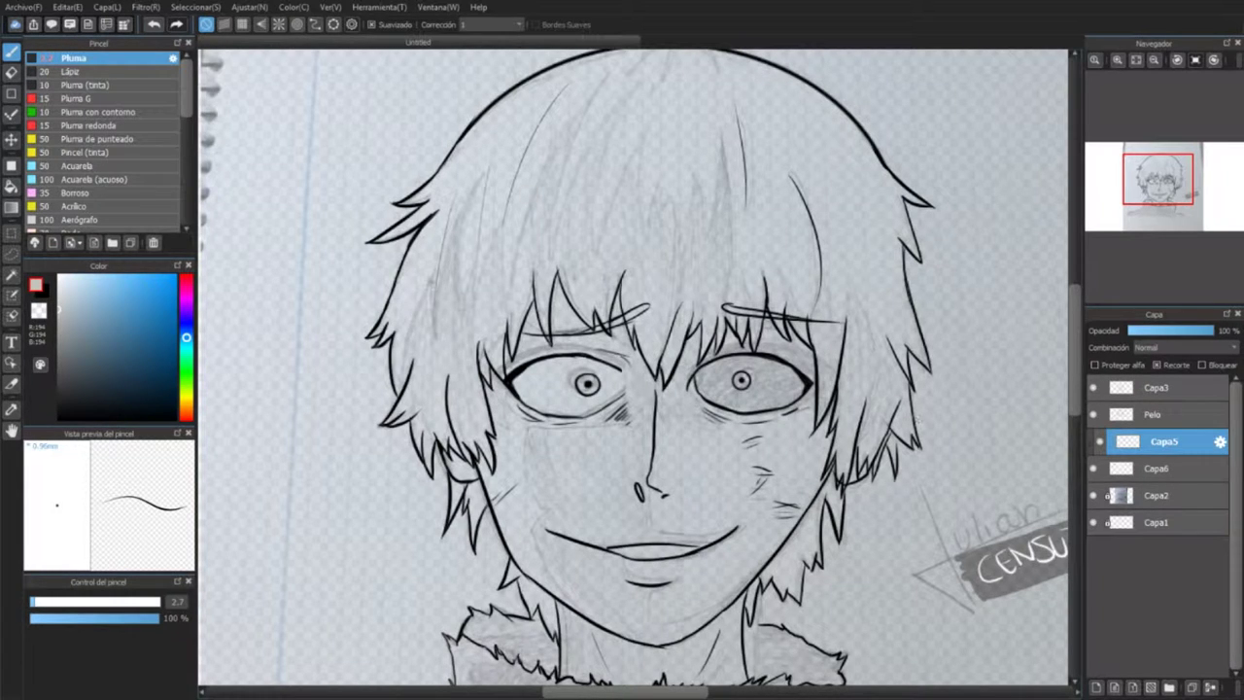
left_click(1156, 468)
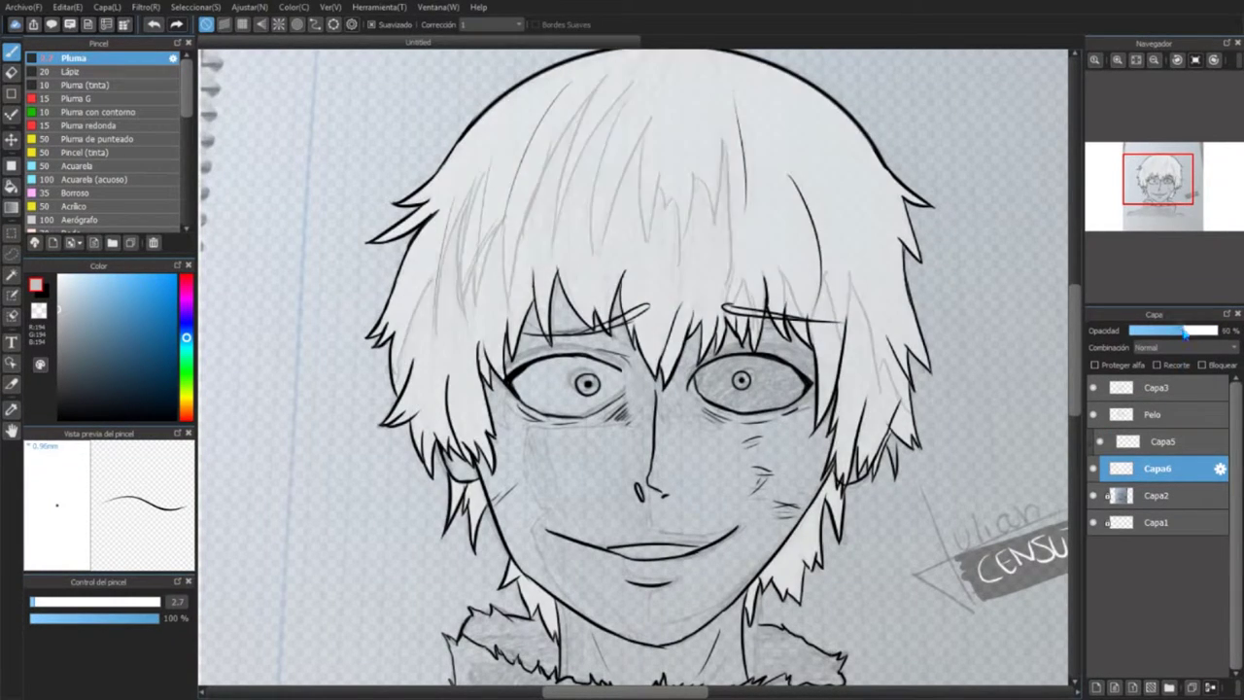
scroll(486, 324, "up", 3)
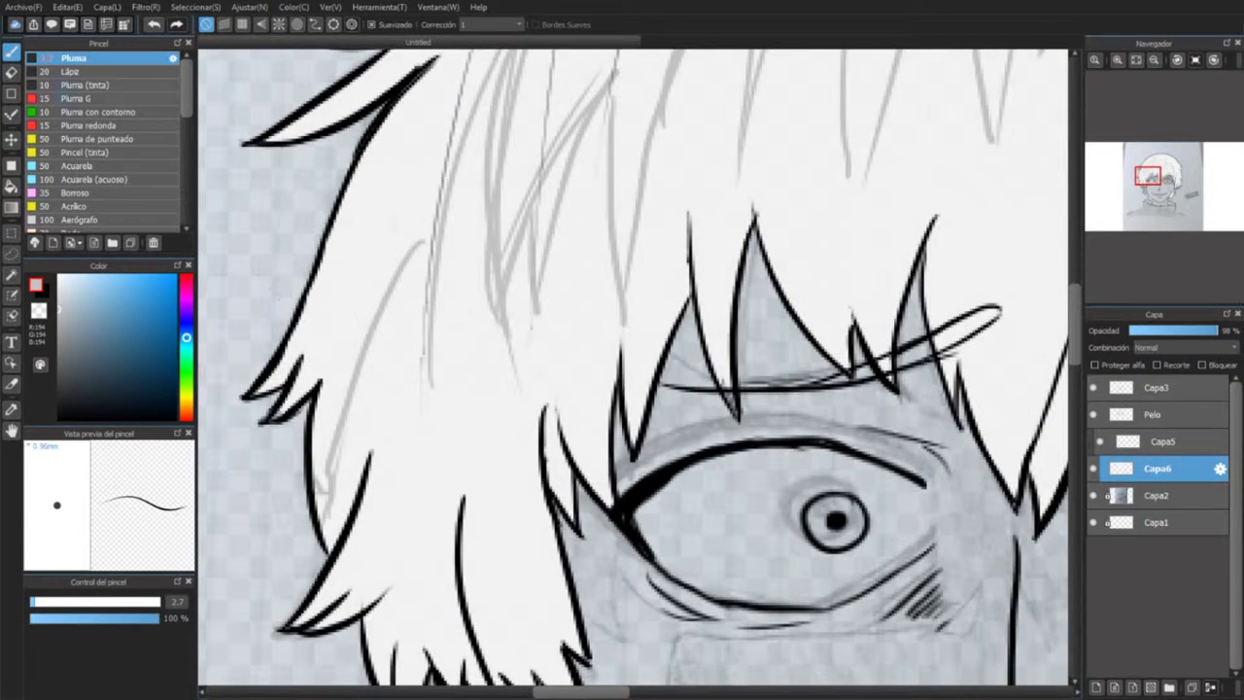
Step: Enlarge the pen to size 37 and paint light grey shading on Capa5 over the lower hair beside the left eye
key("]")
left_click(1163, 441)
mouse_move(320, 602)
left_mouse_down()
mouse_move(447, 505)
mouse_move(524, 660)
mouse_move(563, 437)
mouse_move(709, 292)
mouse_move(724, 383)
left_mouse_up()
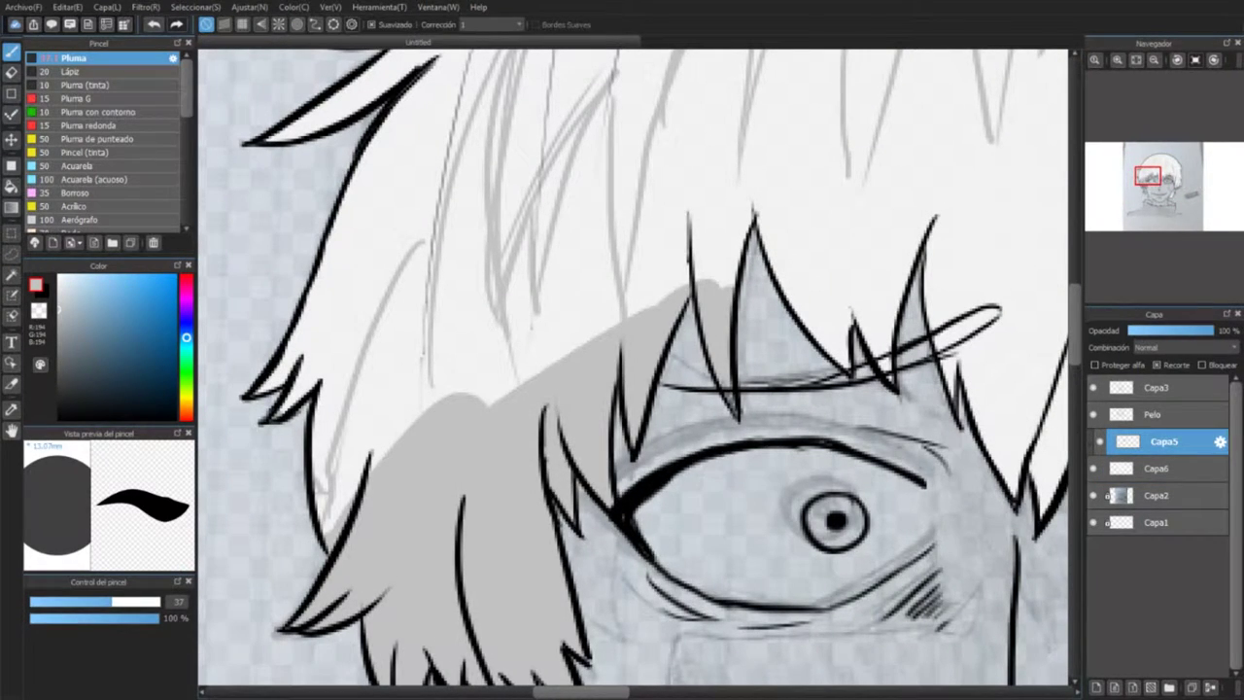
left_click_drag(447, 408, 457, 267)
left_click_drag(490, 398, 524, 369)
Step: Extend the grey shading across the fringe above the left eye and over the central lock between the eyes
left_click_drag(724, 287, 699, 209)
left_click_drag(767, 369, 874, 214)
left_click_drag(777, 291, 586, 316)
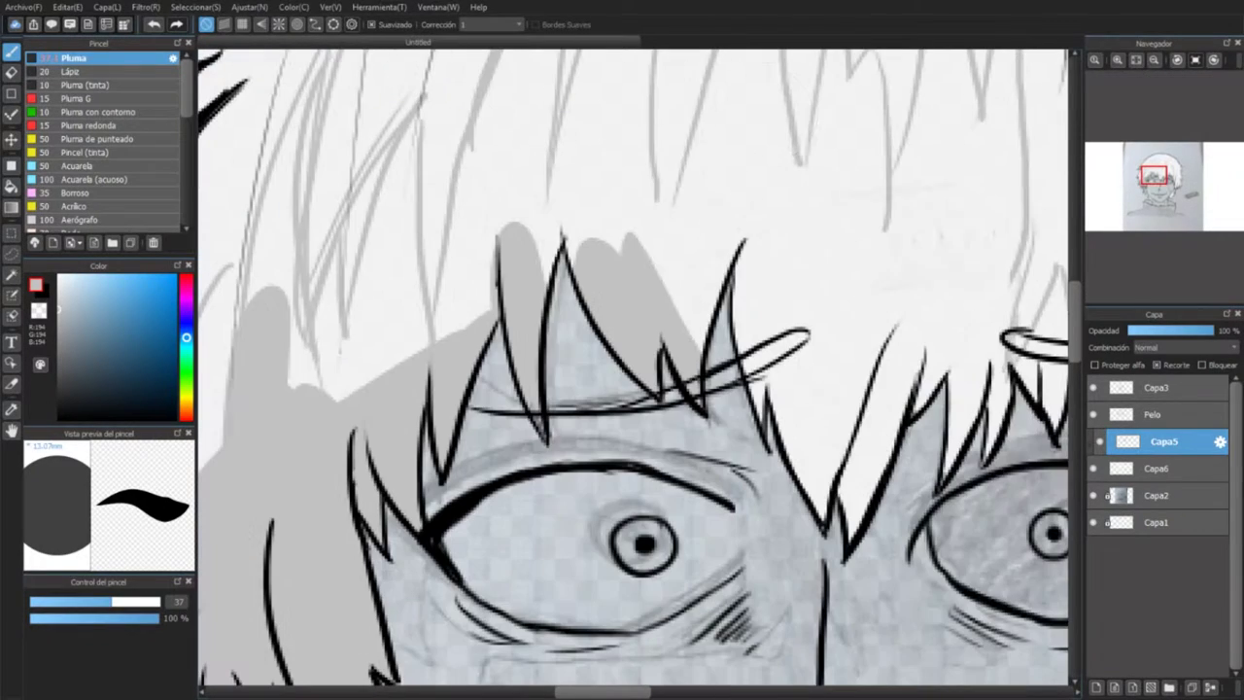
left_click_drag(660, 311, 758, 126)
mouse_move(680, 136)
left_mouse_down()
mouse_move(719, 254)
mouse_move(836, 408)
mouse_move(957, 292)
mouse_move(728, 291)
left_mouse_up()
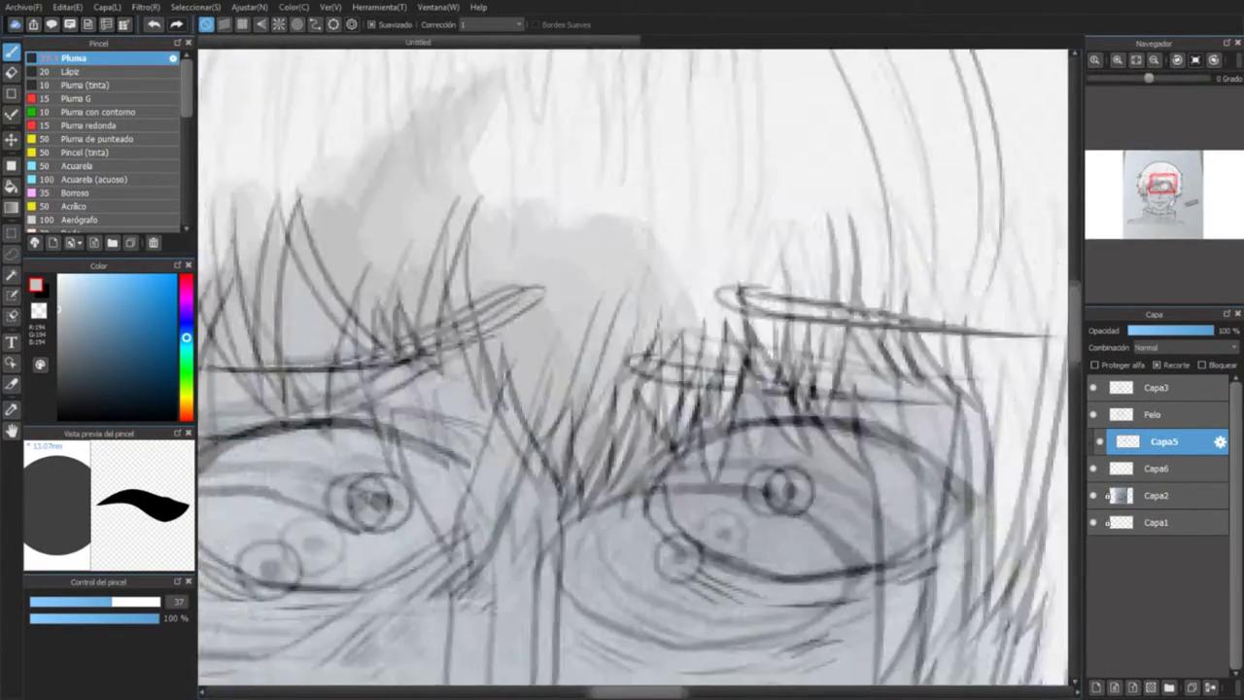
scroll(1055, 277, "down", 2)
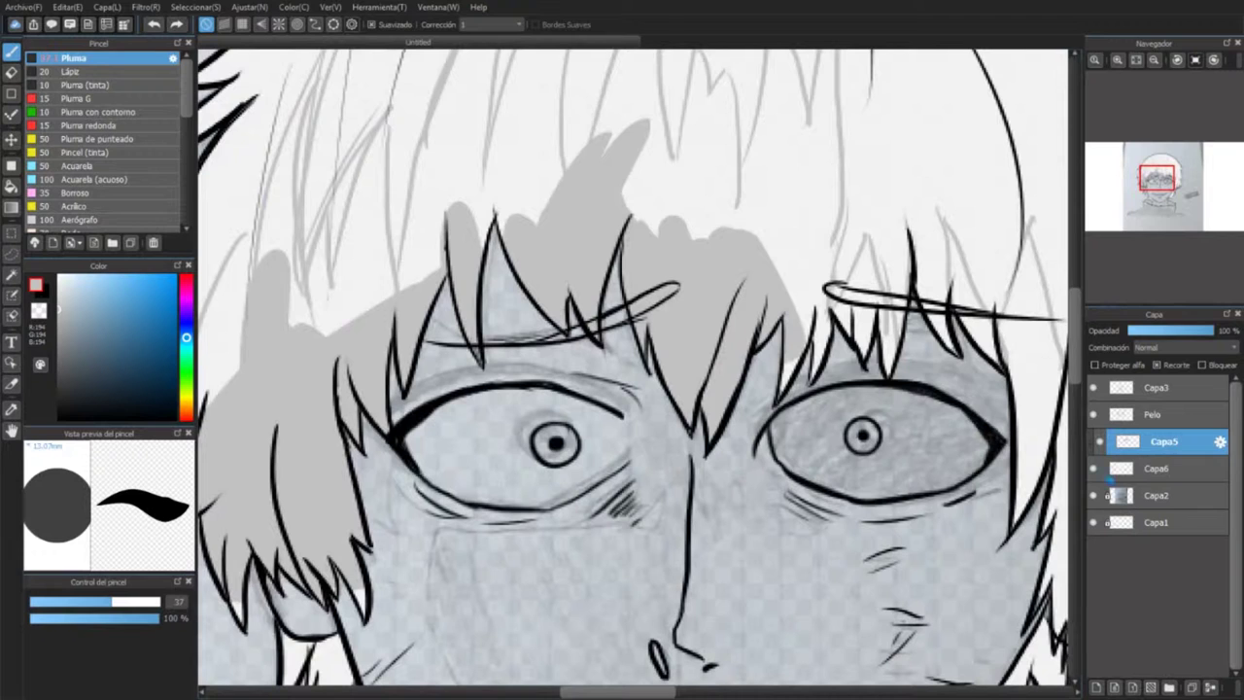
Step: Paint grey shading on Capa5 over the fringe above the right eye and the strands at its outer corner
left_click(1156, 469)
left_click(1163, 441)
mouse_move(811, 146)
left_mouse_down()
mouse_move(826, 291)
mouse_move(879, 234)
mouse_move(903, 301)
left_mouse_up()
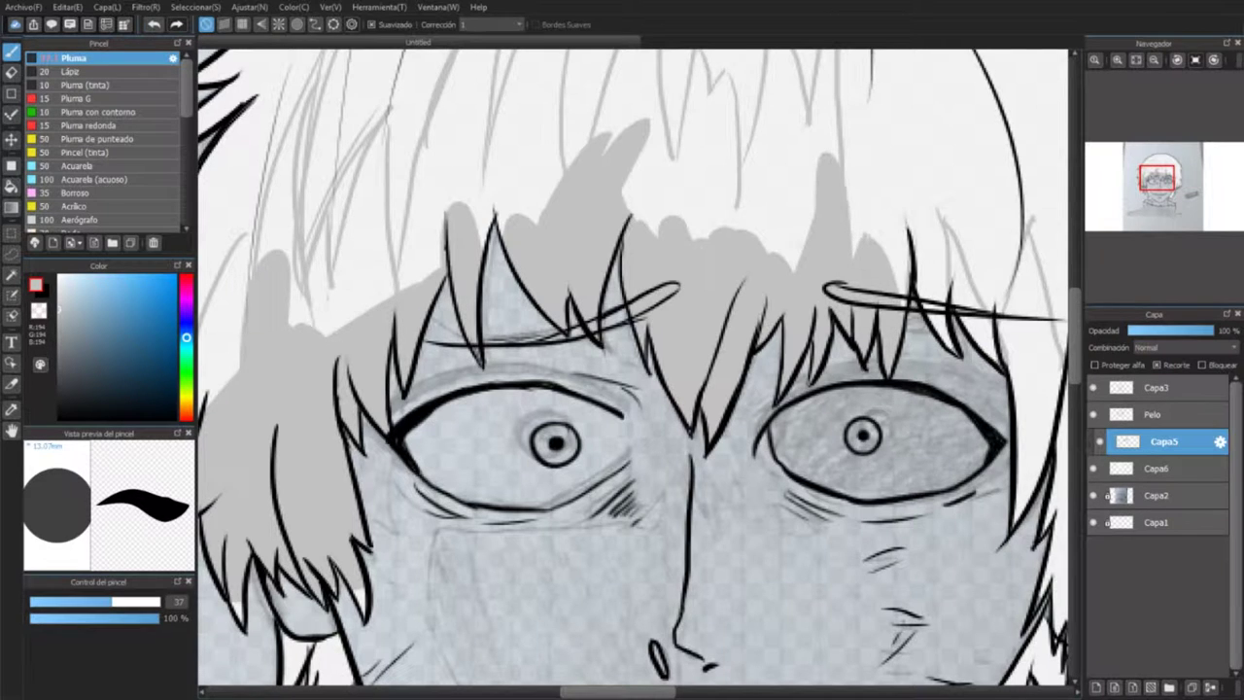
left_click_drag(913, 209, 977, 354)
left_click_drag(1011, 292, 931, 299)
mouse_move(962, 213)
left_mouse_down()
mouse_move(933, 438)
mouse_move(971, 321)
mouse_move(980, 481)
left_mouse_up()
mouse_move(998, 272)
left_mouse_down()
mouse_move(736, 402)
mouse_move(749, 529)
mouse_move(738, 670)
left_mouse_up()
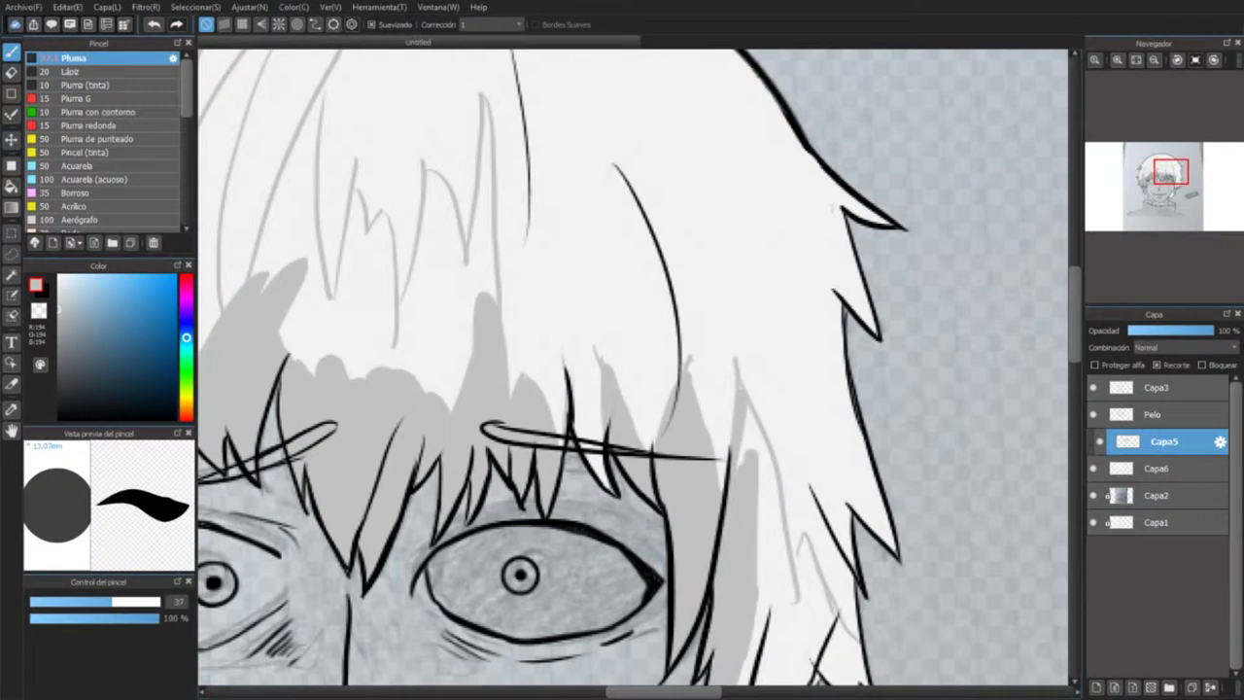
Step: Shade the hanging side lock to the right of the face in grey down to its spiky ends
left_click_drag(739, 583, 869, 319)
left_click_drag(874, 107, 913, 417)
mouse_move(806, 515)
left_mouse_down()
mouse_move(933, 398)
mouse_move(971, 282)
left_mouse_up()
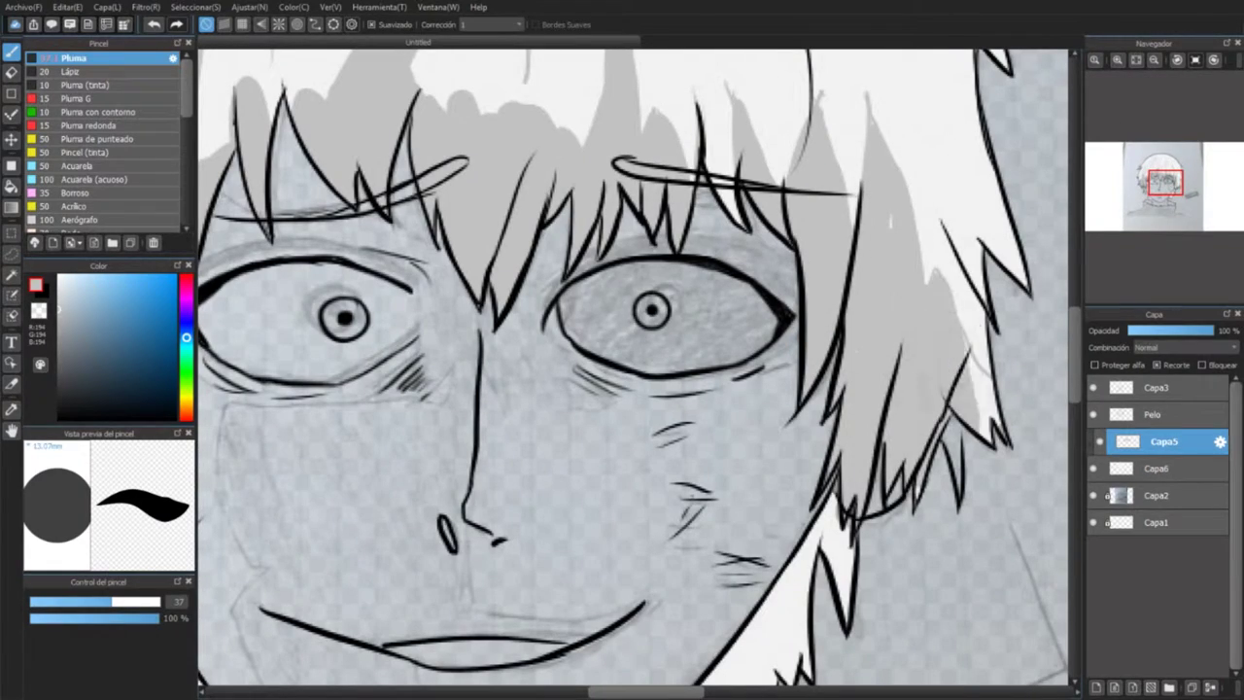
left_click_drag(986, 442, 967, 322)
left_click_drag(972, 389, 923, 204)
Step: Fill the lower hair tufts beside the jaw and neck with the grey shading
mouse_move(787, 321)
left_mouse_down()
mouse_move(680, 564)
mouse_move(632, 603)
left_mouse_up()
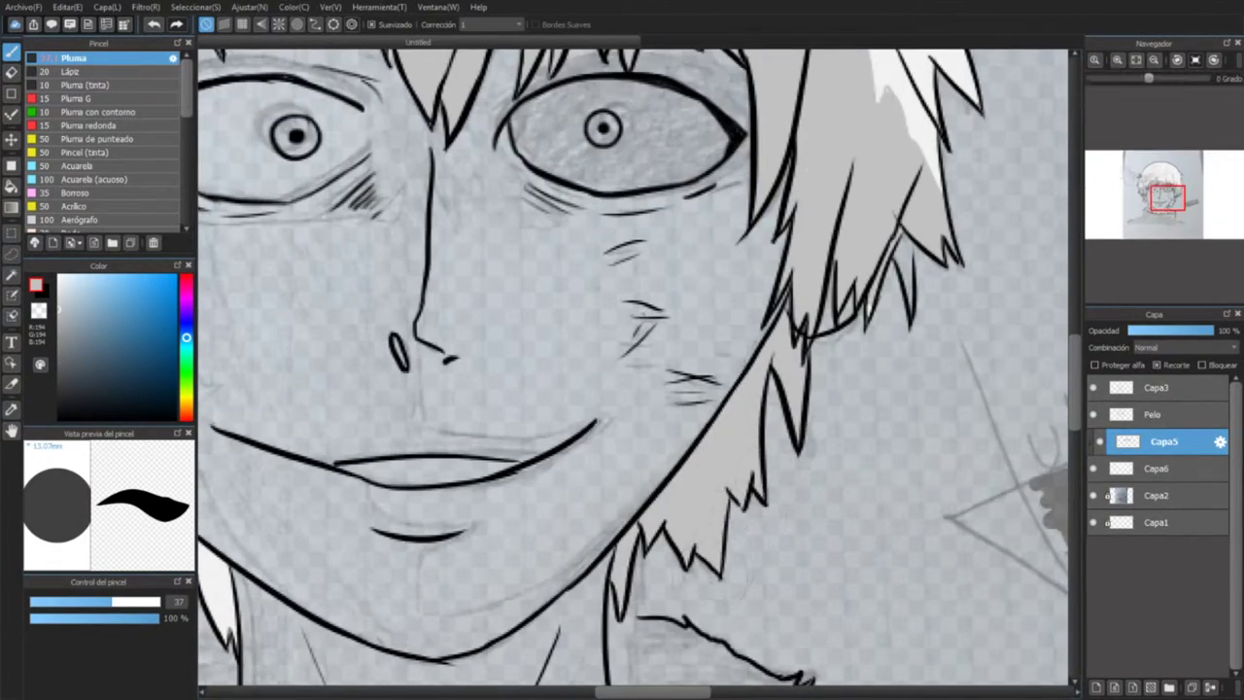
left_click_drag(680, 544, 690, 369)
left_click_drag(631, 184, 646, 282)
left_click_drag(709, 350, 806, 486)
left_click_drag(583, 146, 602, 671)
Step: Reduce the pen to size 22 and paint pointed grey strands rising through the hair on the left side
scroll(738, 486, "up", 2)
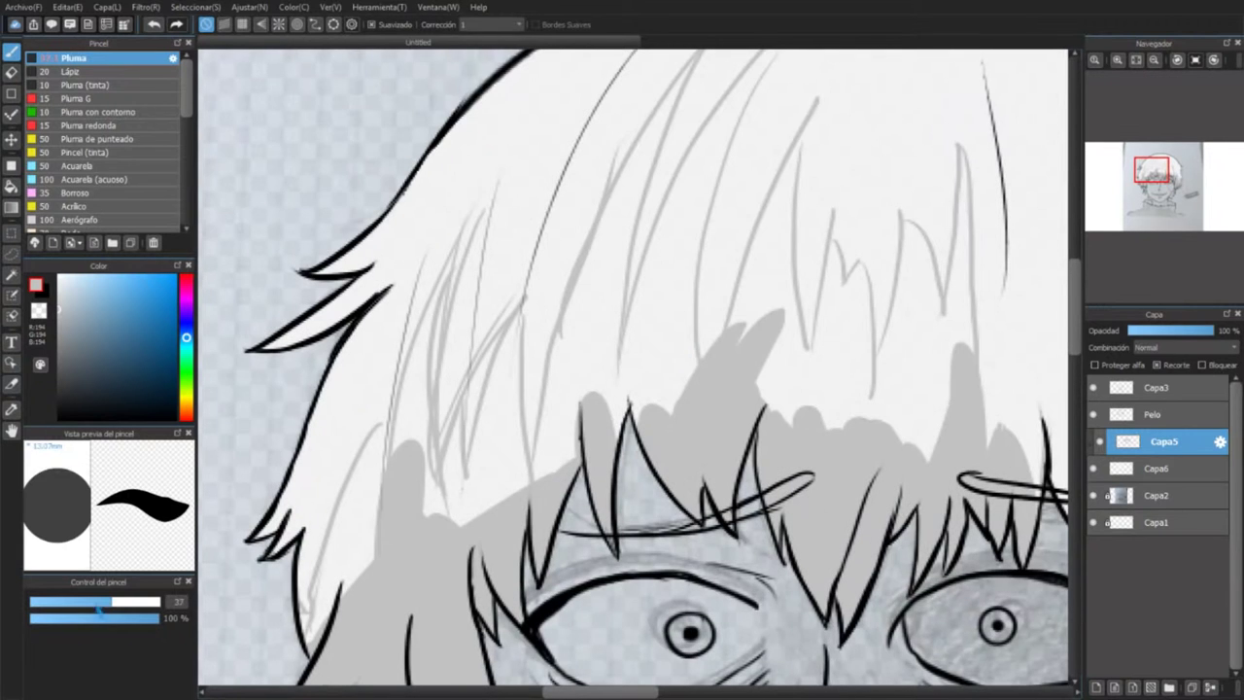
left_click_drag(99, 608, 89, 603)
mouse_move(484, 208)
left_mouse_down()
mouse_move(403, 442)
mouse_move(438, 515)
left_mouse_up()
left_click_drag(432, 335, 413, 515)
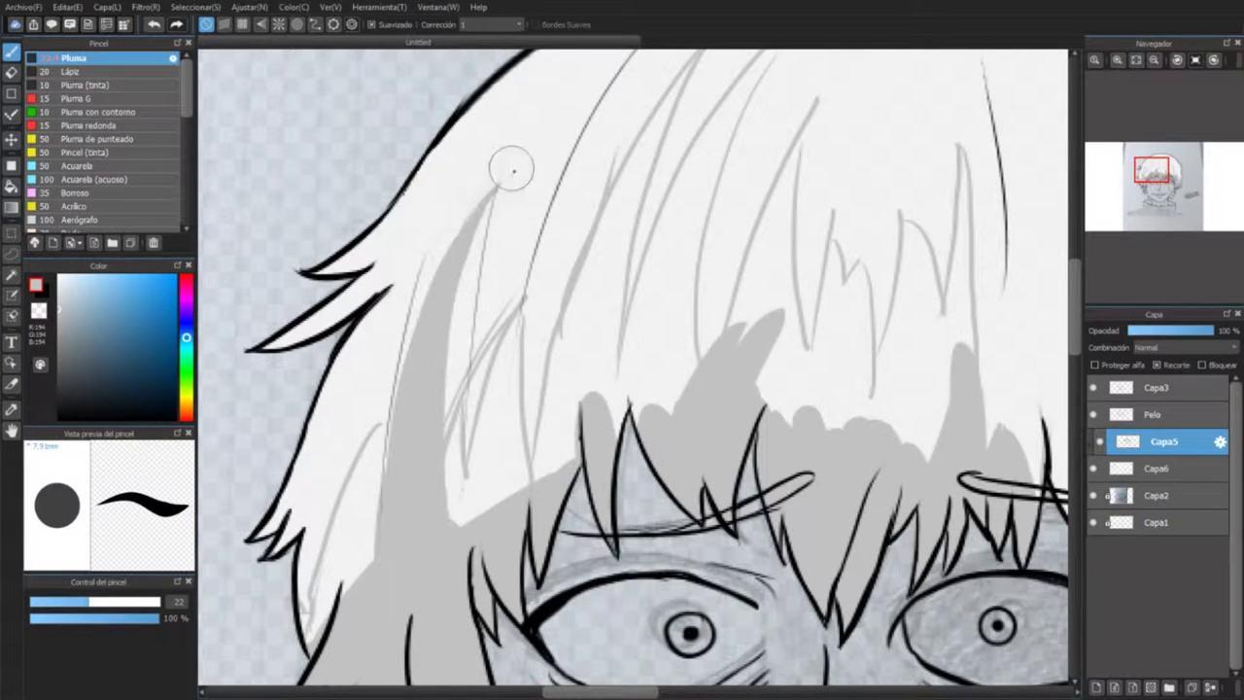
left_click_drag(462, 382, 456, 510)
mouse_move(515, 330)
left_mouse_down()
mouse_move(485, 490)
mouse_move(496, 501)
left_mouse_up()
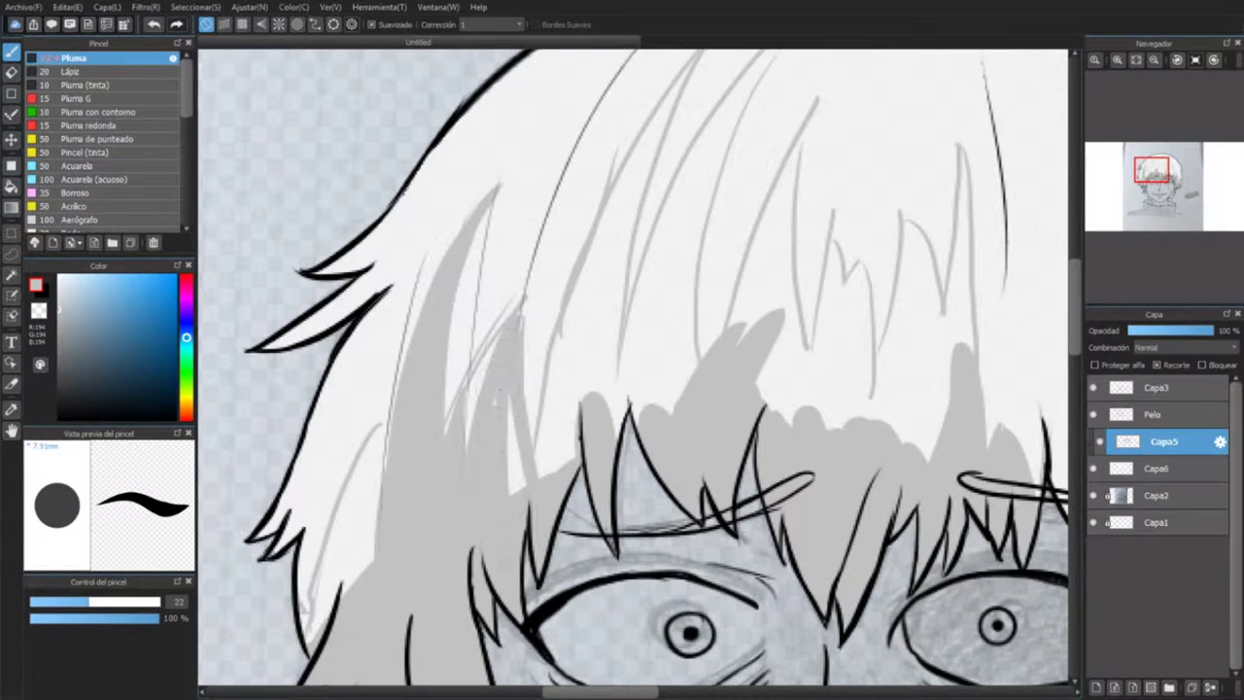
left_click_drag(523, 398, 510, 490)
Step: Erase the stray guide lines between the left strands and extend the grey over the outer left hair and neighbouring strand
key("e")
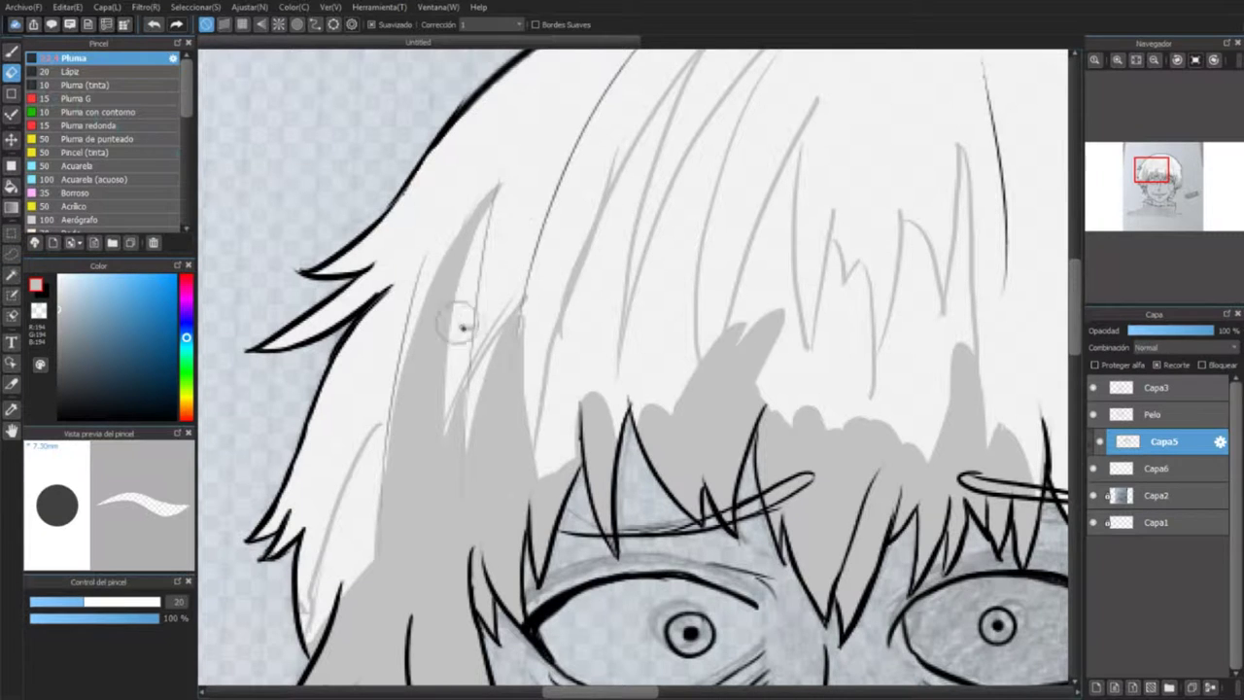
mouse_move(516, 298)
left_mouse_down()
mouse_move(493, 351)
mouse_move(552, 304)
mouse_move(476, 350)
left_mouse_up()
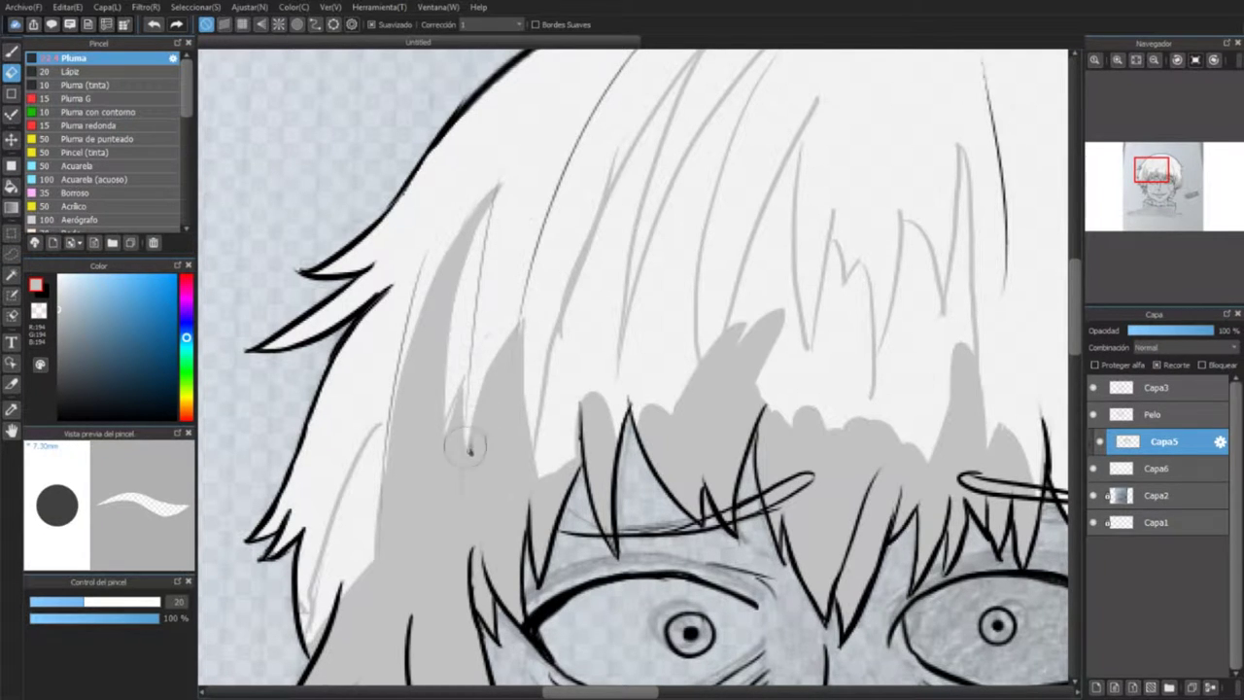
key("b")
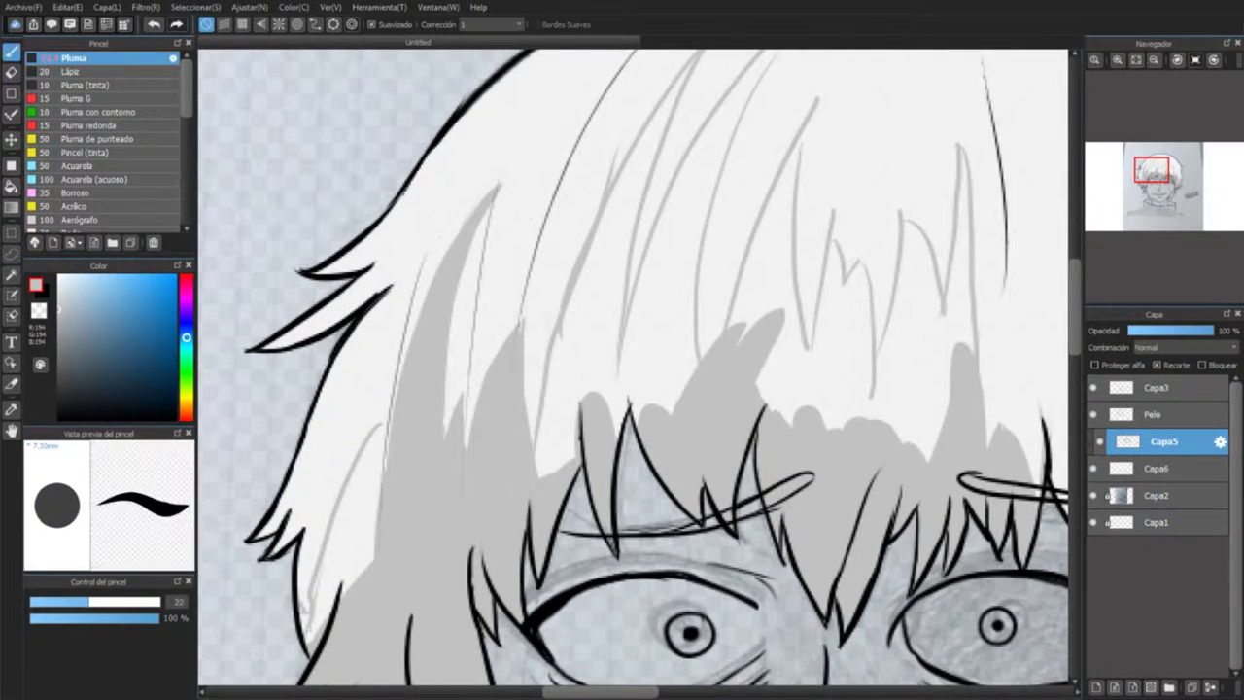
left_click_drag(680, 73, 569, 316)
left_click_drag(632, 141, 554, 472)
left_click_drag(291, 632, 471, 214)
left_click_drag(427, 272, 374, 626)
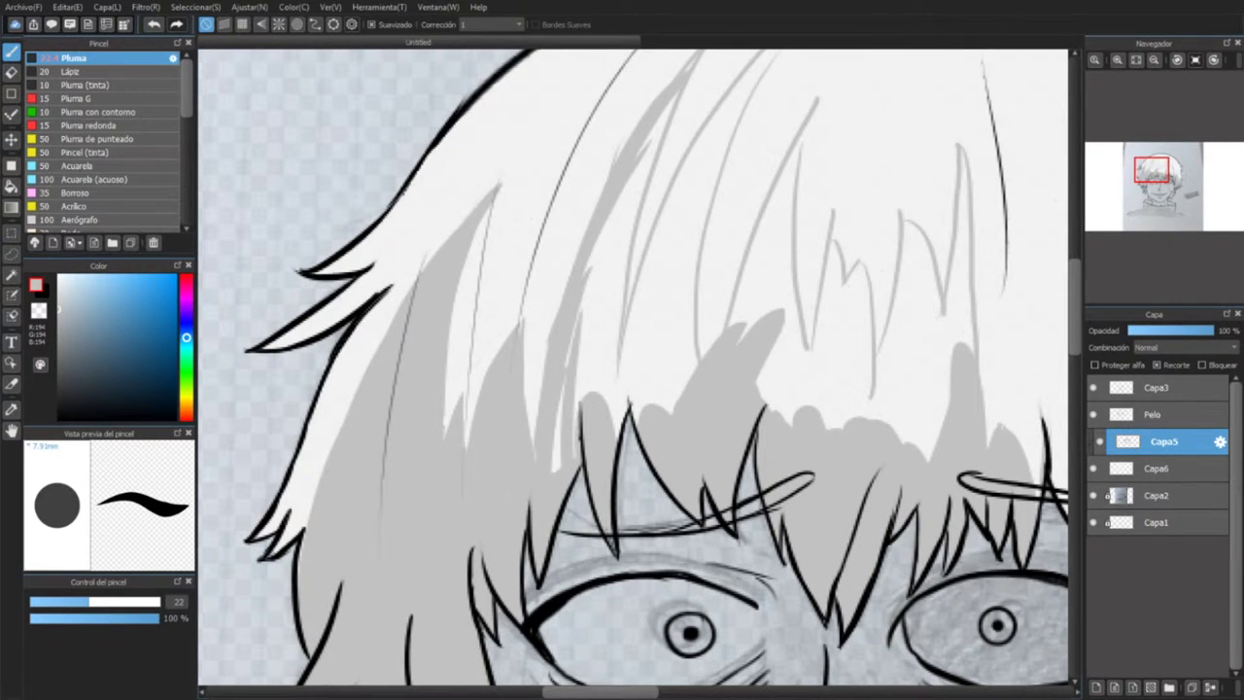
Step: Fill the long strand above the left eye with solid grey up towards the crown
scroll(632, 370, "down", 1)
scroll(632, 369, "up", 1)
left_click_drag(644, 70, 564, 367)
left_click_drag(592, 171, 537, 421)
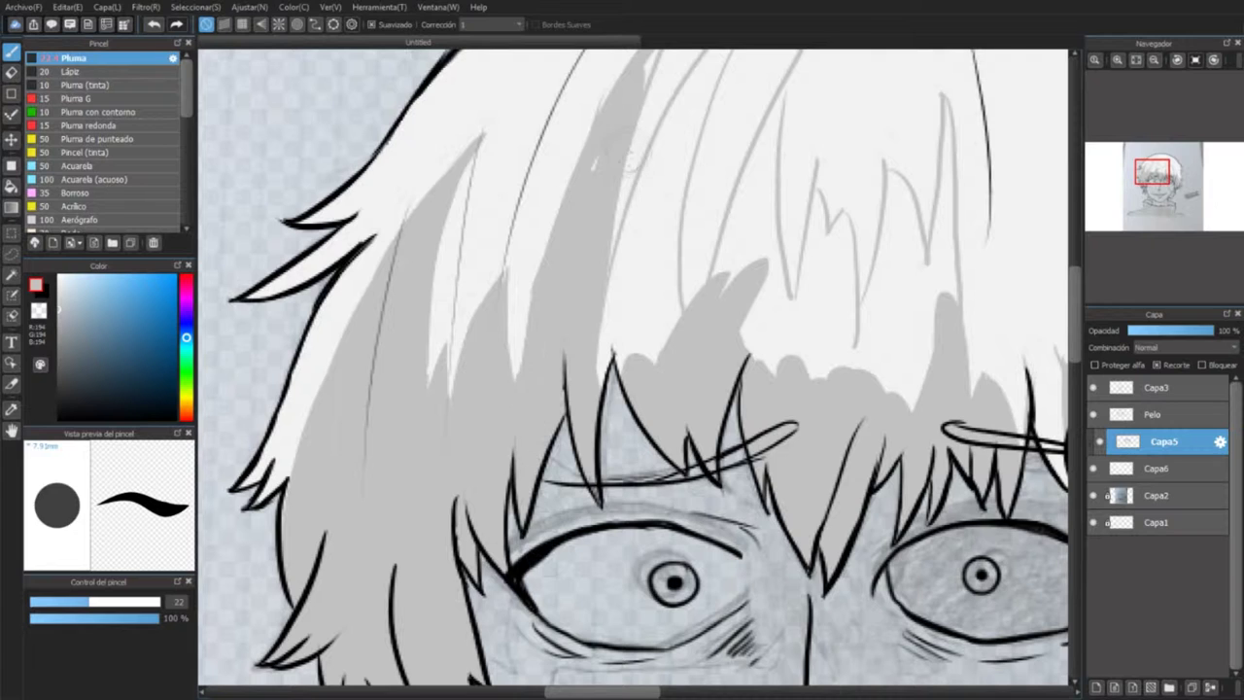
left_click_drag(544, 220, 515, 379)
scroll(631, 370, "up", 3)
left_click_drag(762, 170, 656, 301)
Step: Erase along the upper end of the long grey strand to trim its tip
key("e")
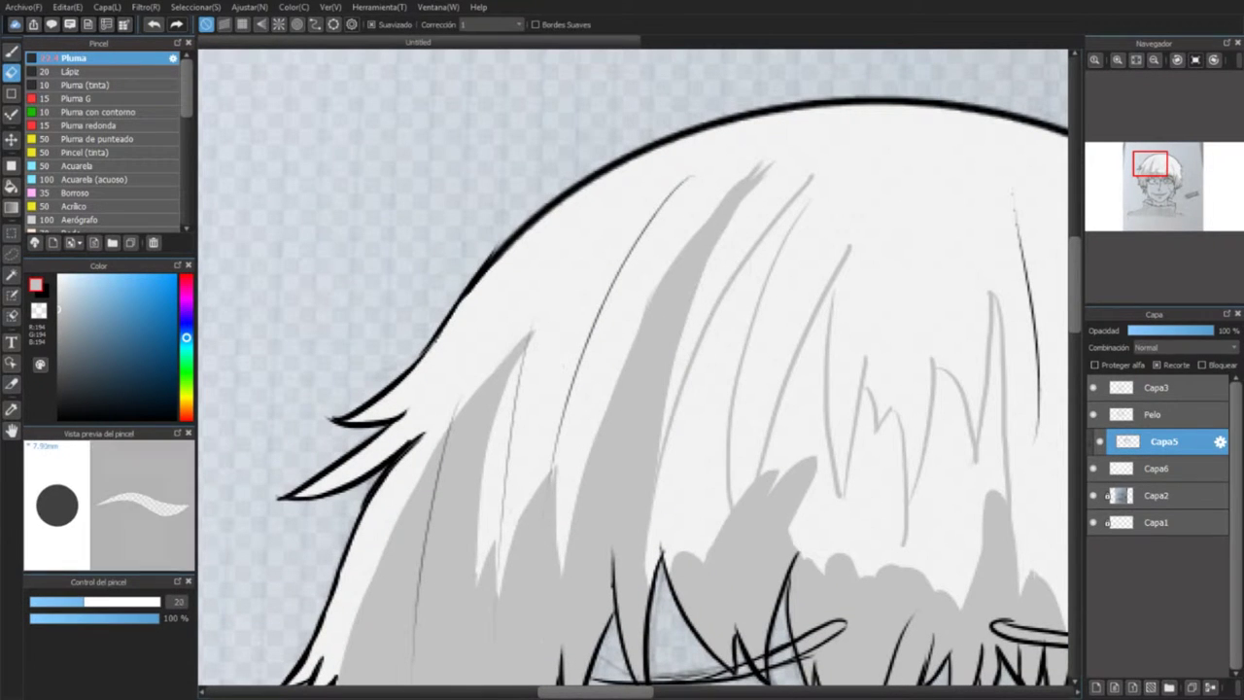
left_click_drag(748, 171, 728, 282)
left_click_drag(721, 208, 689, 320)
left_click_drag(701, 233, 756, 177)
key("b")
Step: Try repainting the upper tip of the long strand with thicker grey strokes and undo them
left_click_drag(688, 324, 770, 179)
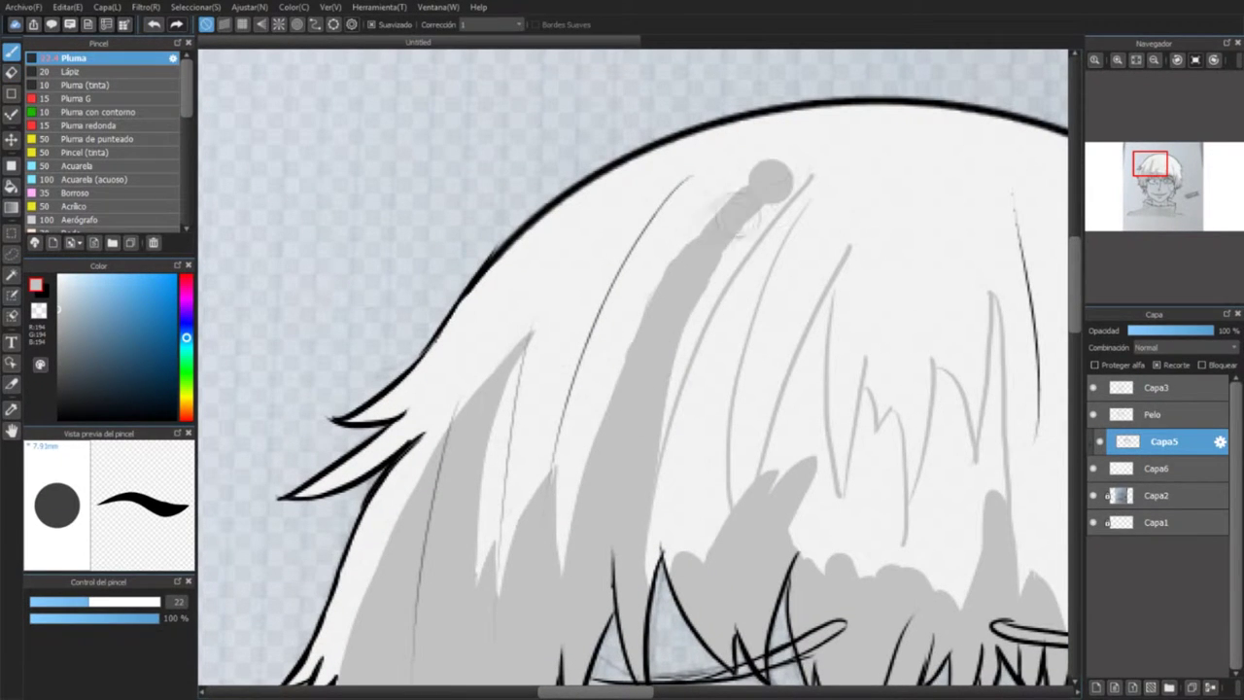
left_click_drag(865, 179, 916, 282)
key("ctrl+z")
key("ctrl+z")
mouse_move(651, 320)
left_mouse_down()
mouse_move(735, 181)
mouse_move(687, 222)
left_mouse_up()
key("ctrl+z")
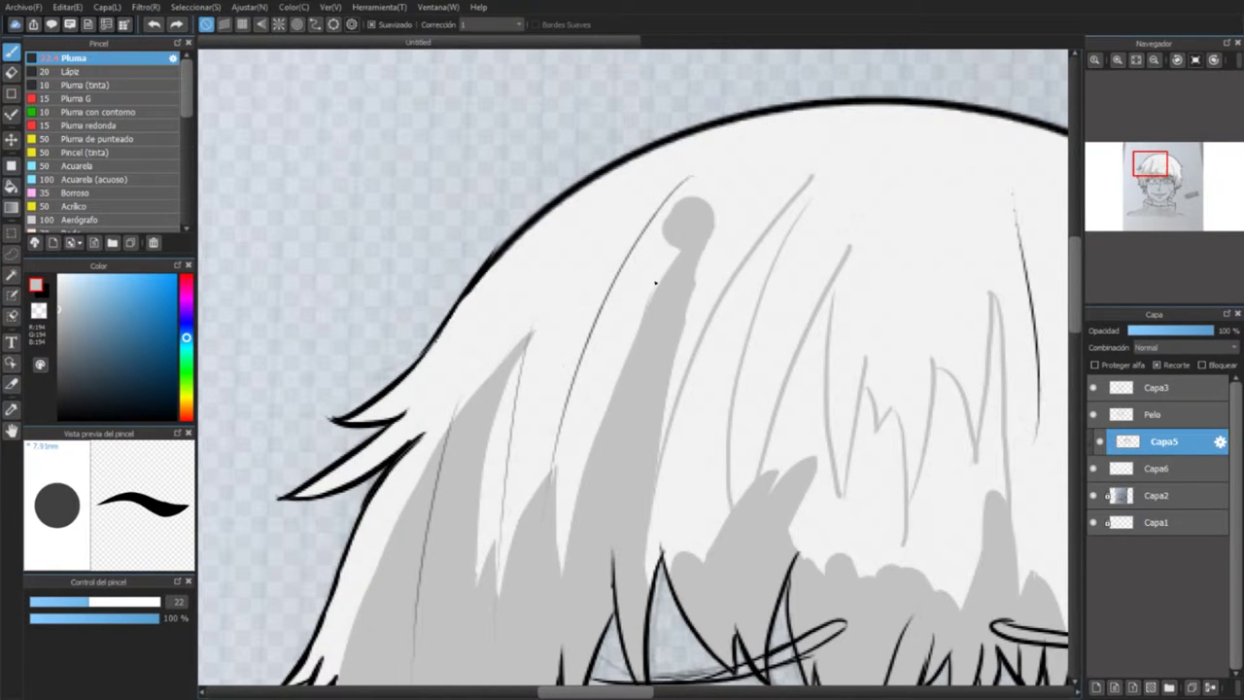
key("ctrl+z")
Step: Repaint the upper end of the long grey strand and erase its edges into a tapered point
left_click_drag(653, 361, 759, 176)
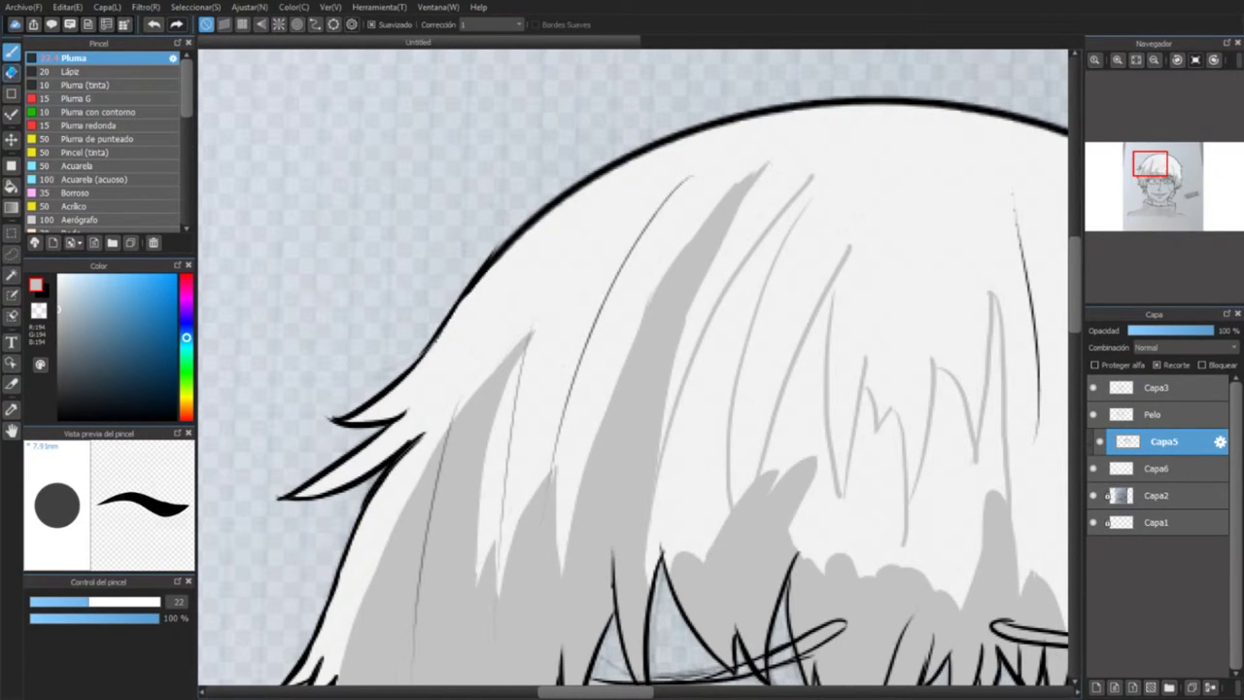
key("e")
left_click_drag(608, 330, 768, 165)
Step: Fill the next two guide-lined strands towards the centre of the fringe with solid grey, ending in pointed tips
key("b")
mouse_move(676, 443)
left_mouse_down()
mouse_move(812, 178)
mouse_move(705, 531)
left_mouse_up()
key("ctrl+z")
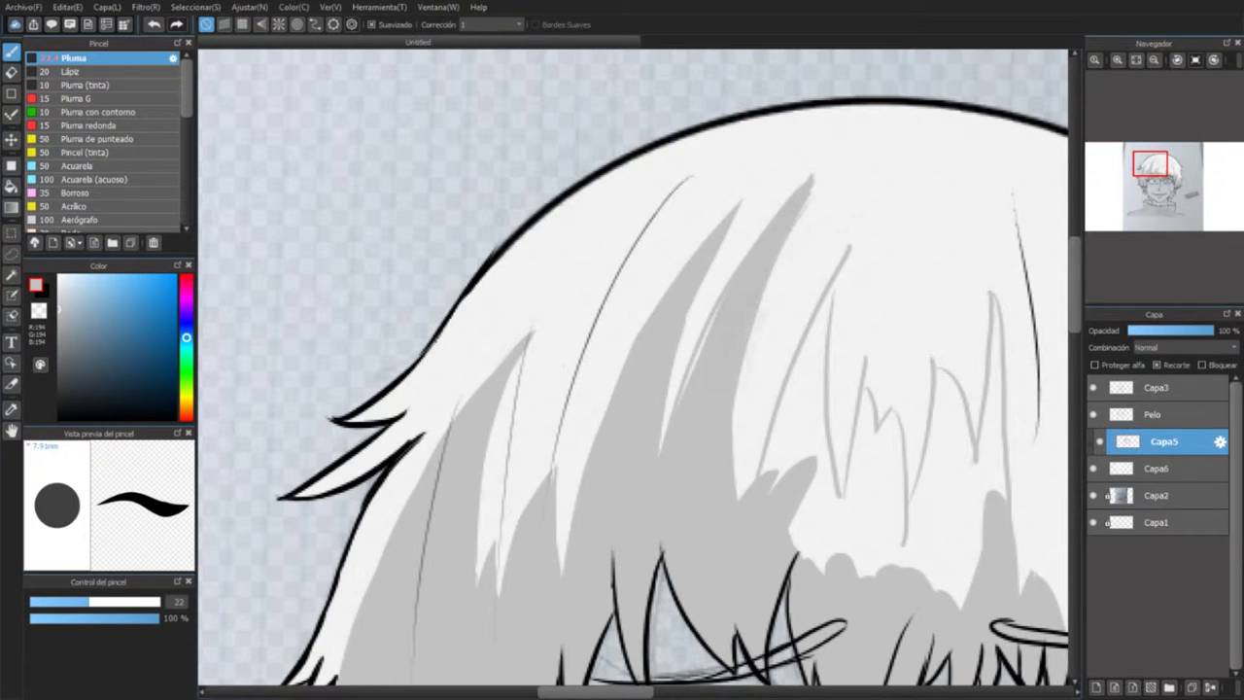
mouse_move(631, 437)
left_mouse_down()
mouse_move(591, 315)
mouse_move(552, 289)
left_mouse_up()
left_click_drag(789, 93, 690, 342)
left_click_drag(758, 179, 714, 426)
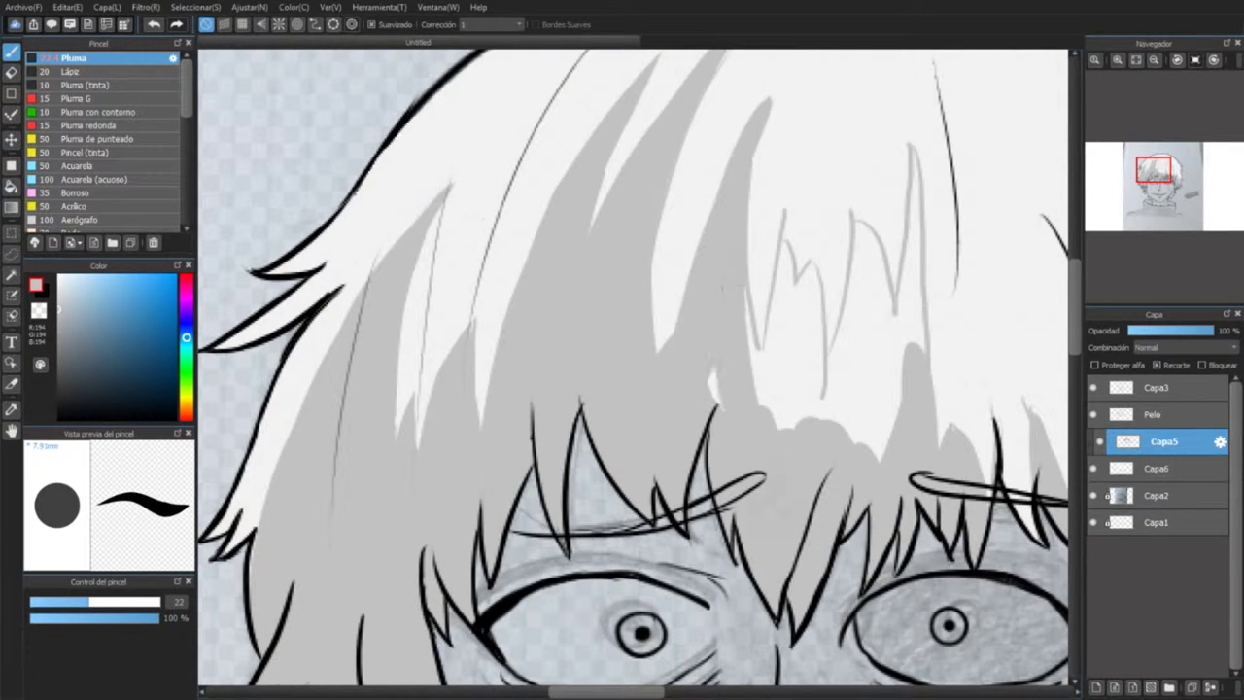
Step: Fill the short zigzag strands in the middle of the fringe with grey, following the guide lines
left_click_drag(793, 289, 744, 427)
left_click_drag(777, 212, 789, 422)
mouse_move(821, 248)
left_mouse_down()
mouse_move(778, 399)
mouse_move(802, 418)
left_mouse_up()
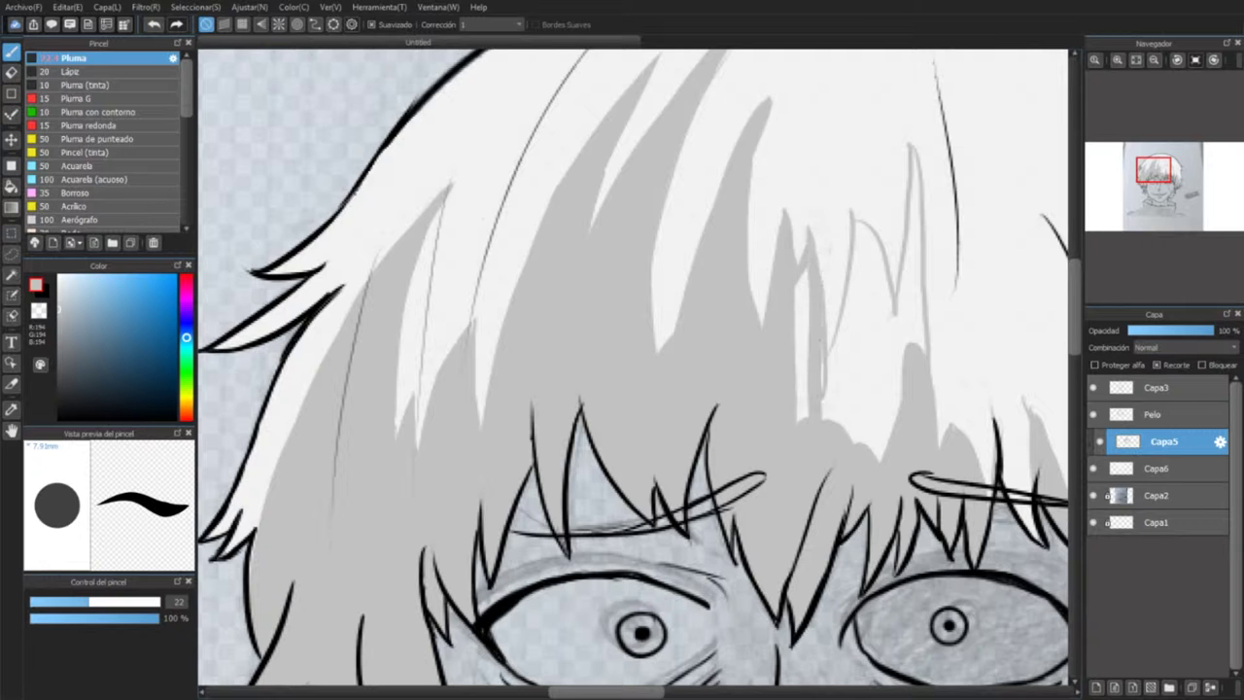
left_click_drag(812, 272, 797, 422)
left_click_drag(851, 362, 824, 443)
left_click_drag(872, 200, 828, 428)
left_click_drag(914, 225, 851, 460)
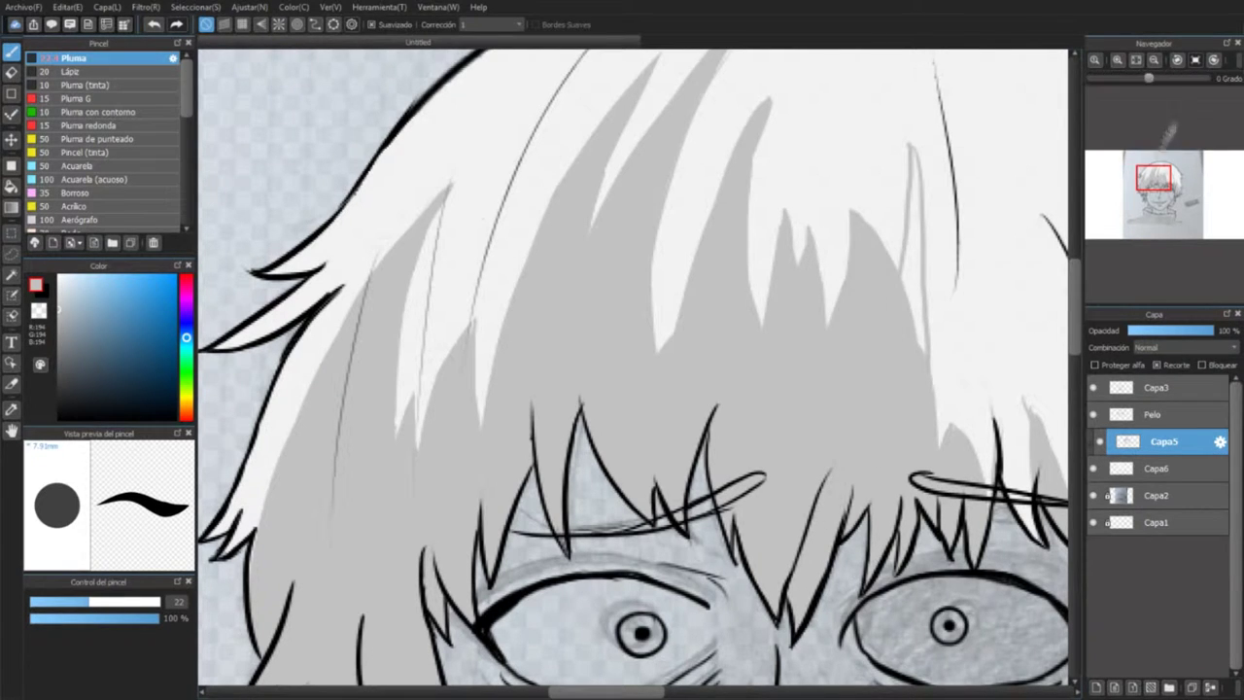
Step: Paint the tall grey strand right of the fringe's centre down to the hair above the right eye, undoing stray strokes
left_click_drag(874, 389, 661, 474)
left_click_drag(724, 233, 719, 437)
key("ctrl+z")
left_click_drag(680, 215, 715, 433)
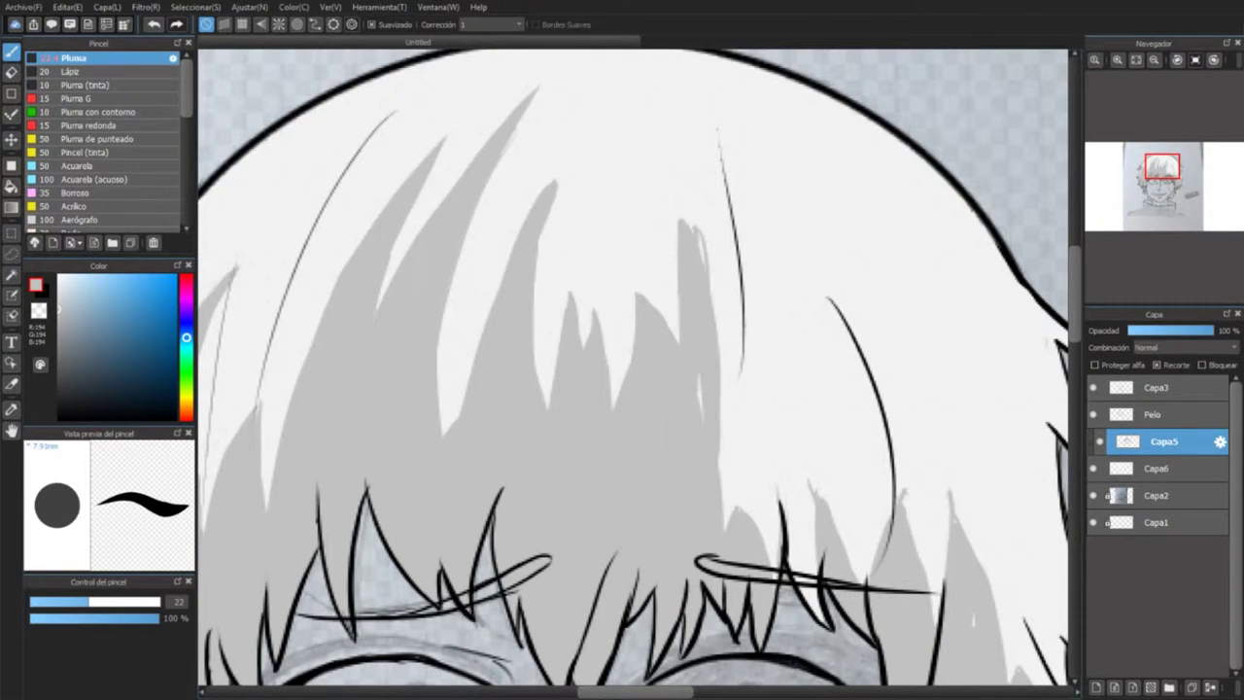
left_click_drag(738, 243, 719, 447)
key("ctrl+z")
left_click_drag(729, 281, 743, 515)
left_click_drag(729, 388, 723, 520)
left_click_drag(753, 437, 768, 549)
key("ctrl+z")
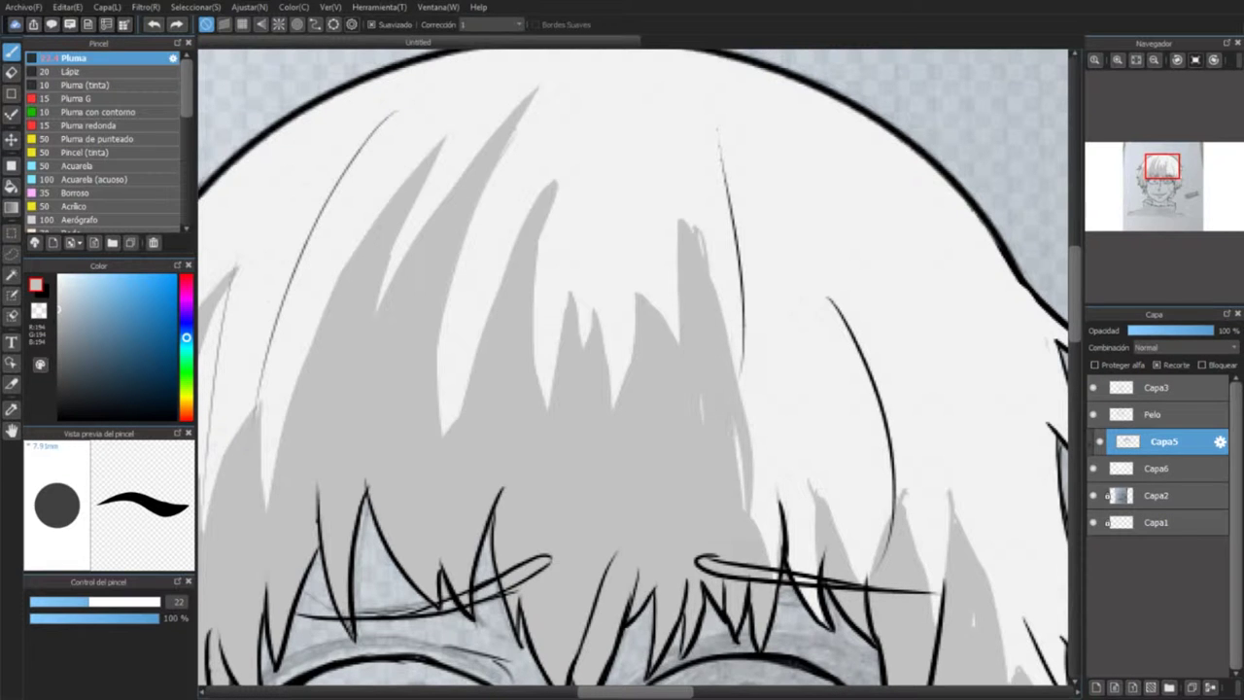
Step: Erase the rough right edge of the central shading and add grey to the outer edge of the right side lock
key("e")
left_click_drag(758, 631, 749, 516)
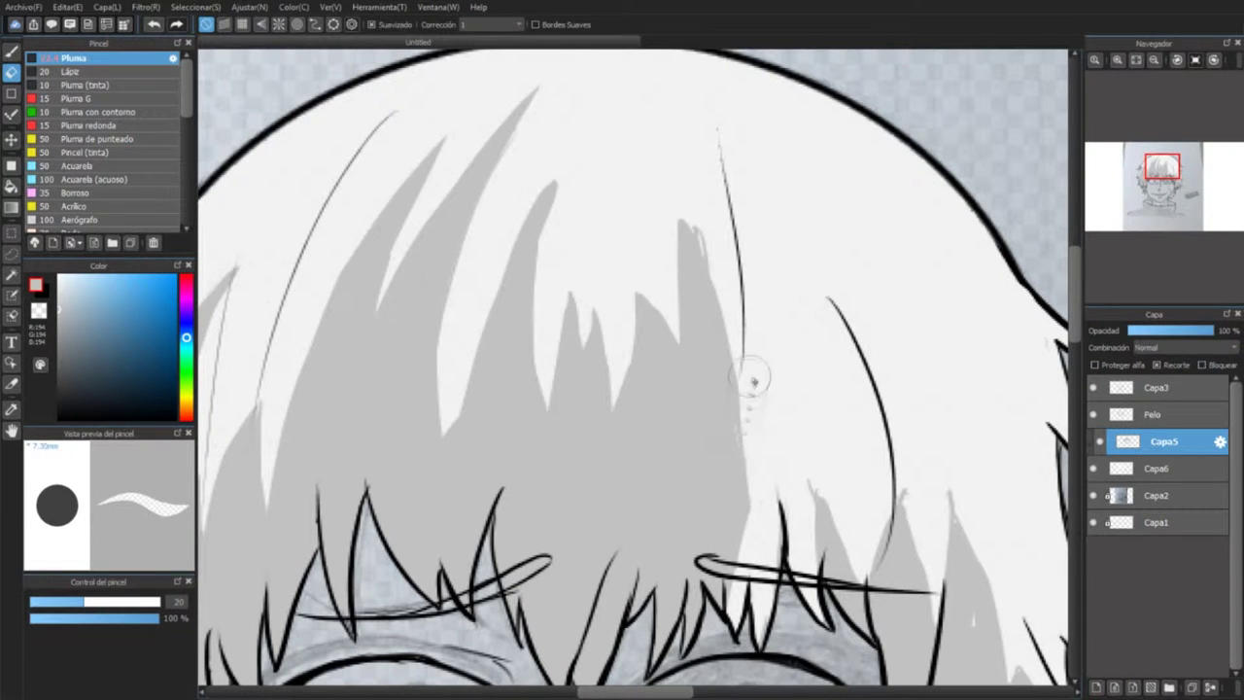
left_click_drag(820, 484, 638, 217)
key("b")
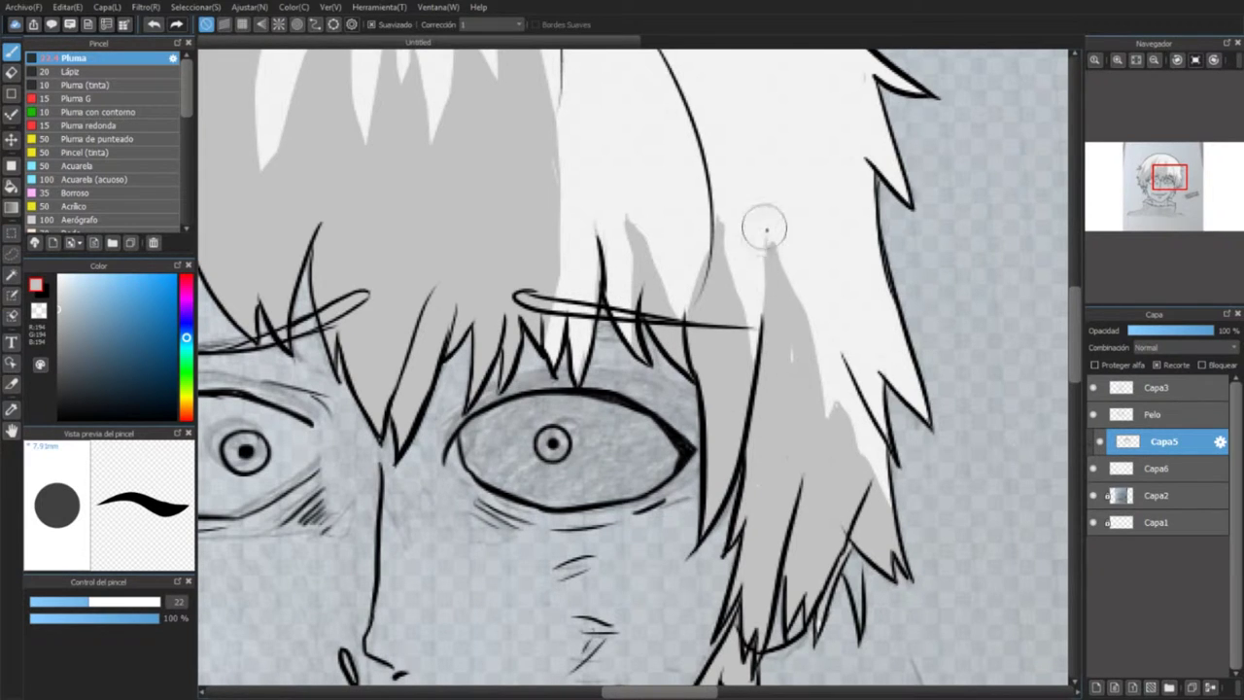
left_click_drag(816, 335, 855, 419)
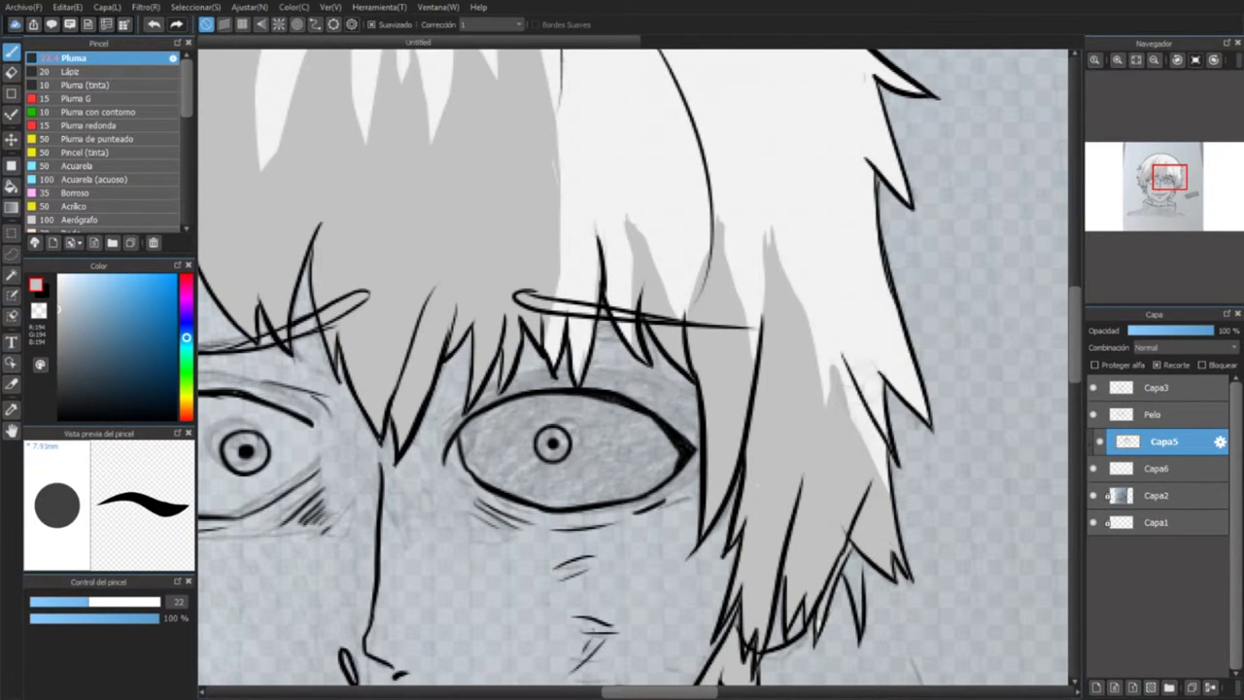
Step: Paint short grey strands fanning out from the top of the crown, undoing and redrawing the unwanted strokes
left_click_drag(1169, 177, 1160, 156)
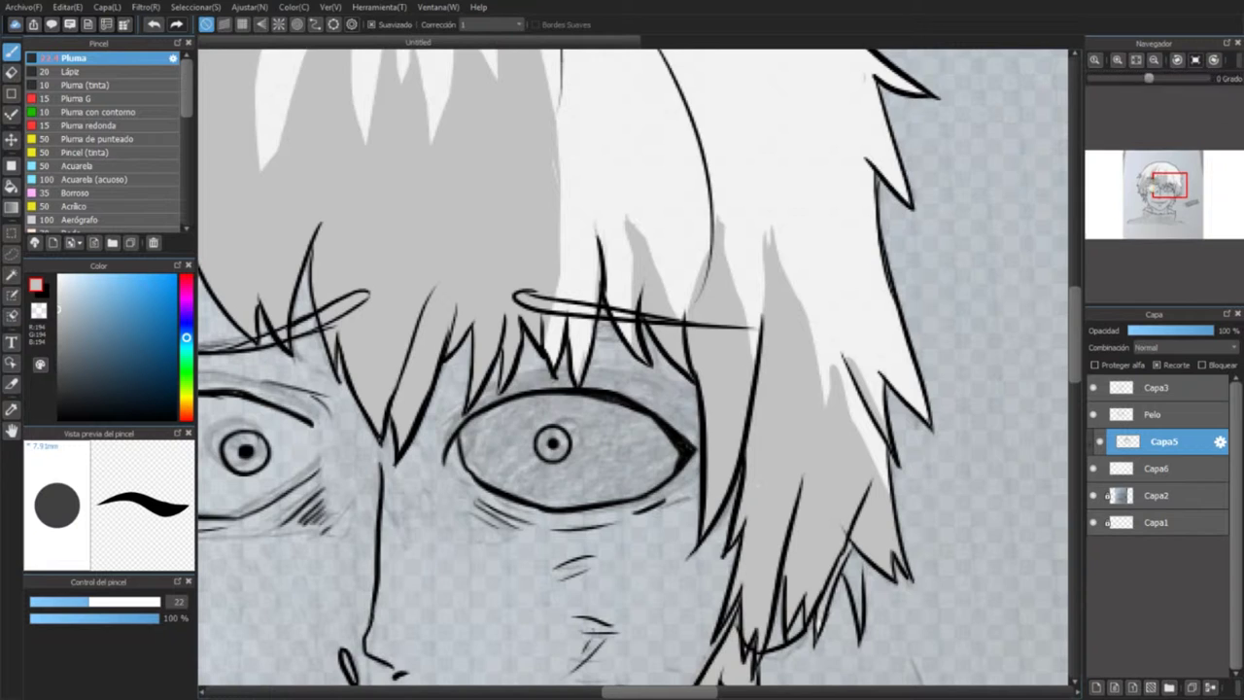
mouse_move(597, 269)
left_mouse_down()
mouse_move(602, 321)
mouse_move(632, 335)
left_mouse_up()
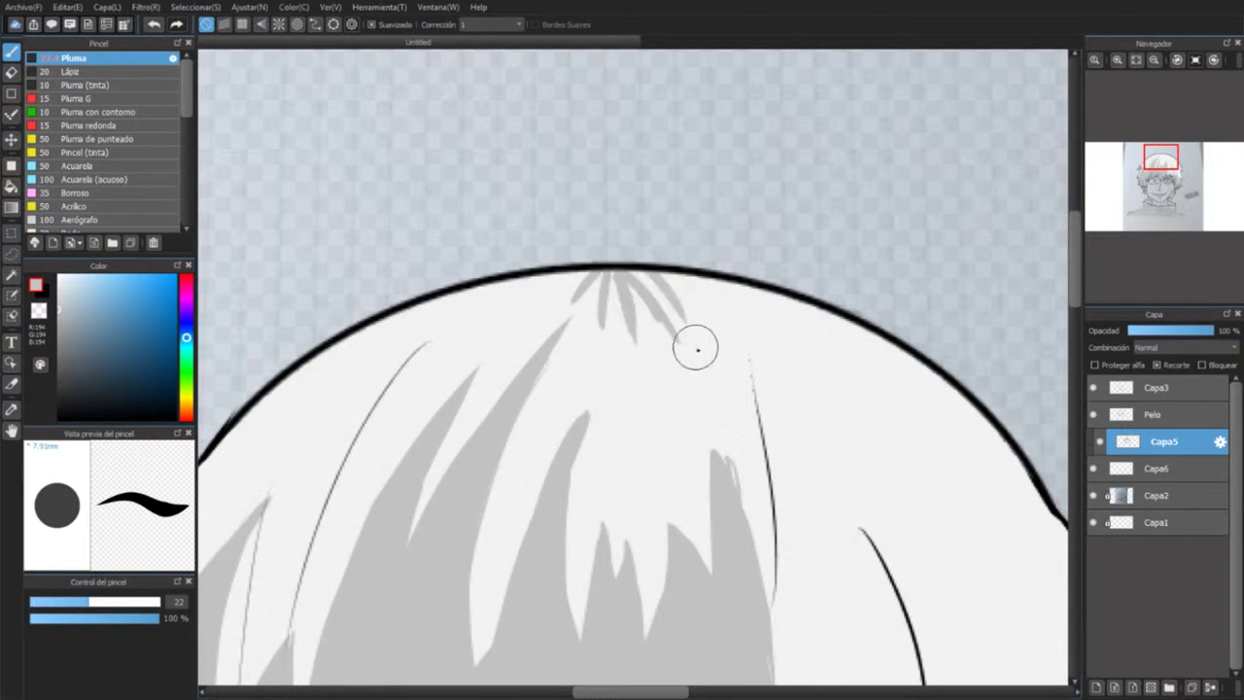
key("ctrl+z")
key("ctrl+z")
mouse_move(614, 274)
left_mouse_down()
mouse_move(610, 330)
mouse_move(589, 313)
mouse_move(581, 340)
left_mouse_up()
mouse_move(612, 274)
left_mouse_down()
mouse_move(662, 284)
mouse_move(536, 322)
mouse_move(528, 284)
mouse_move(655, 353)
mouse_move(689, 311)
mouse_move(707, 313)
left_mouse_up()
mouse_move(641, 282)
left_mouse_down()
mouse_move(717, 328)
mouse_move(721, 296)
left_mouse_up()
scroll(639, 277, "down", 4)
scroll(830, 155, "up", 4)
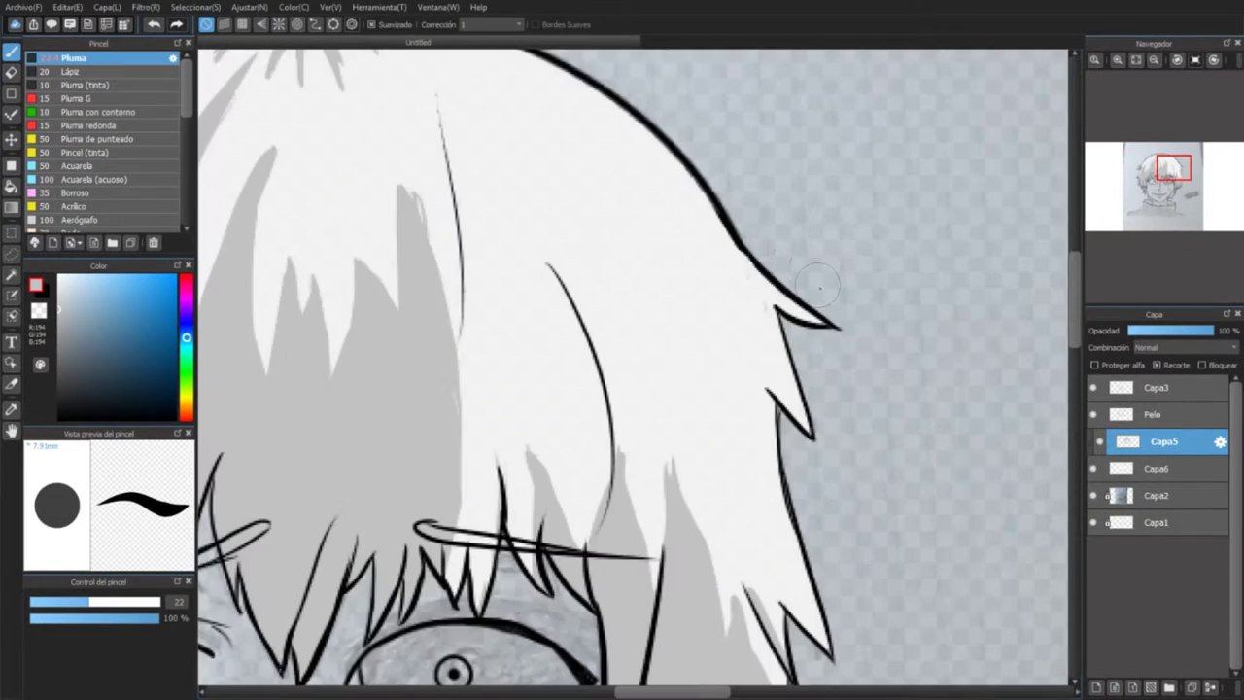
Step: Smooth the right edge of the tall grey strand beside the fringe's centre, undoing the stray stroke on the hair
left_click_drag(714, 509, 688, 251)
key("ctrl+z")
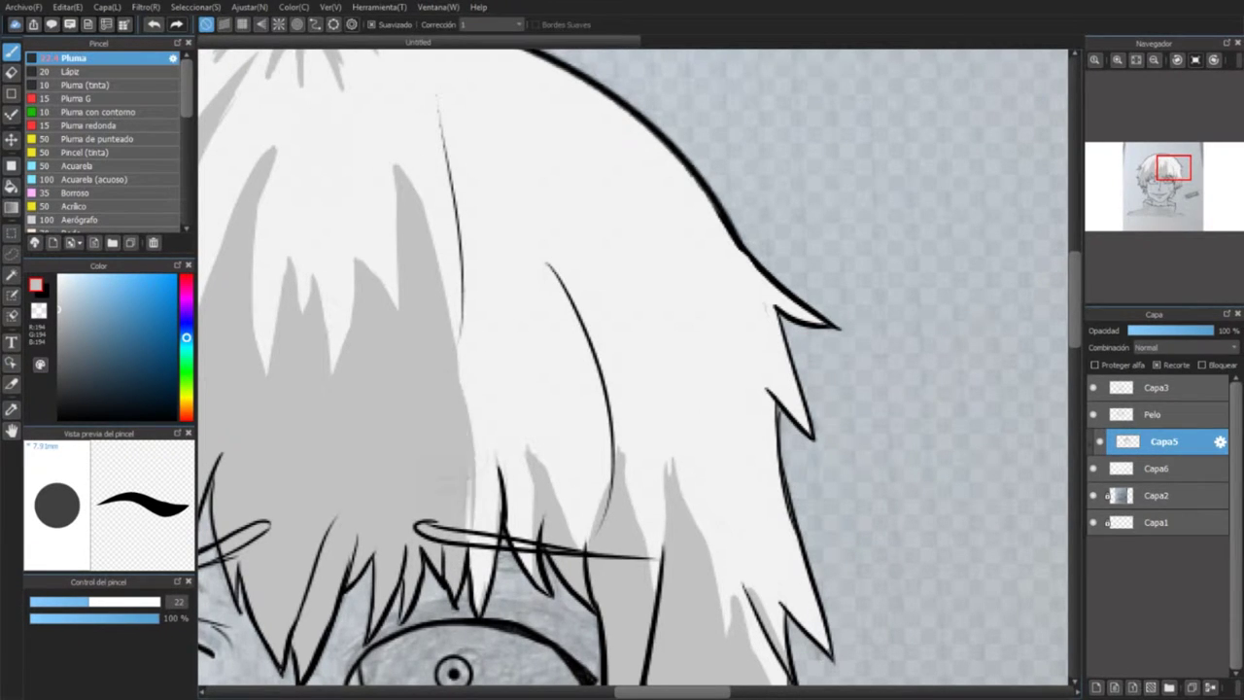
scroll(549, 641, "down", 4)
scroll(581, 340, "up", 4)
scroll(970, 151, "up", 3)
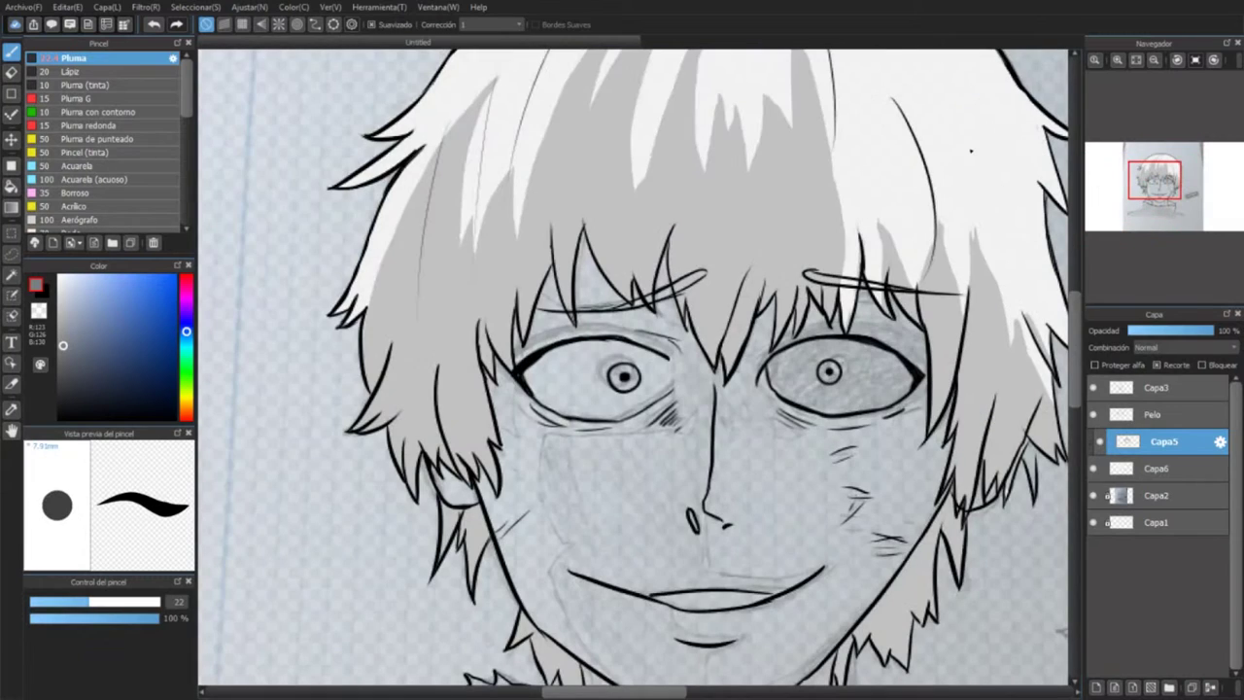
Step: Add a new empty layer between the line-art layer Capa3 and the hair layer Pelo
left_click(1156, 387)
left_click(1152, 414)
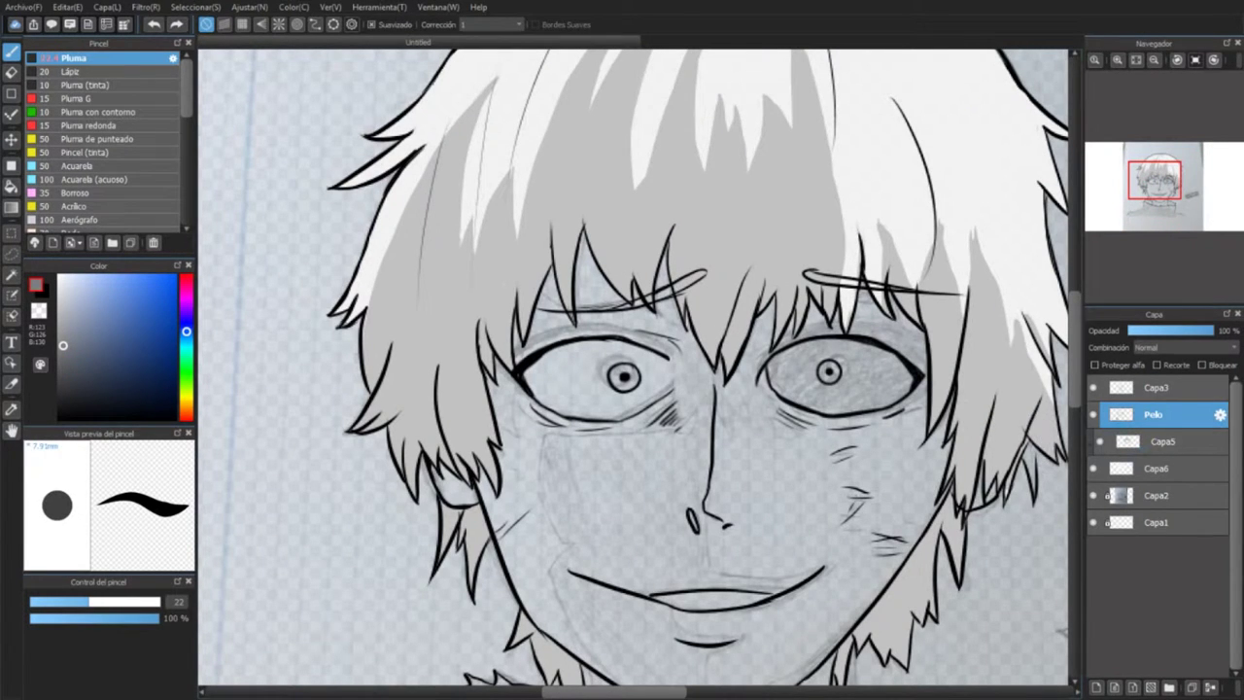
left_click(1164, 441)
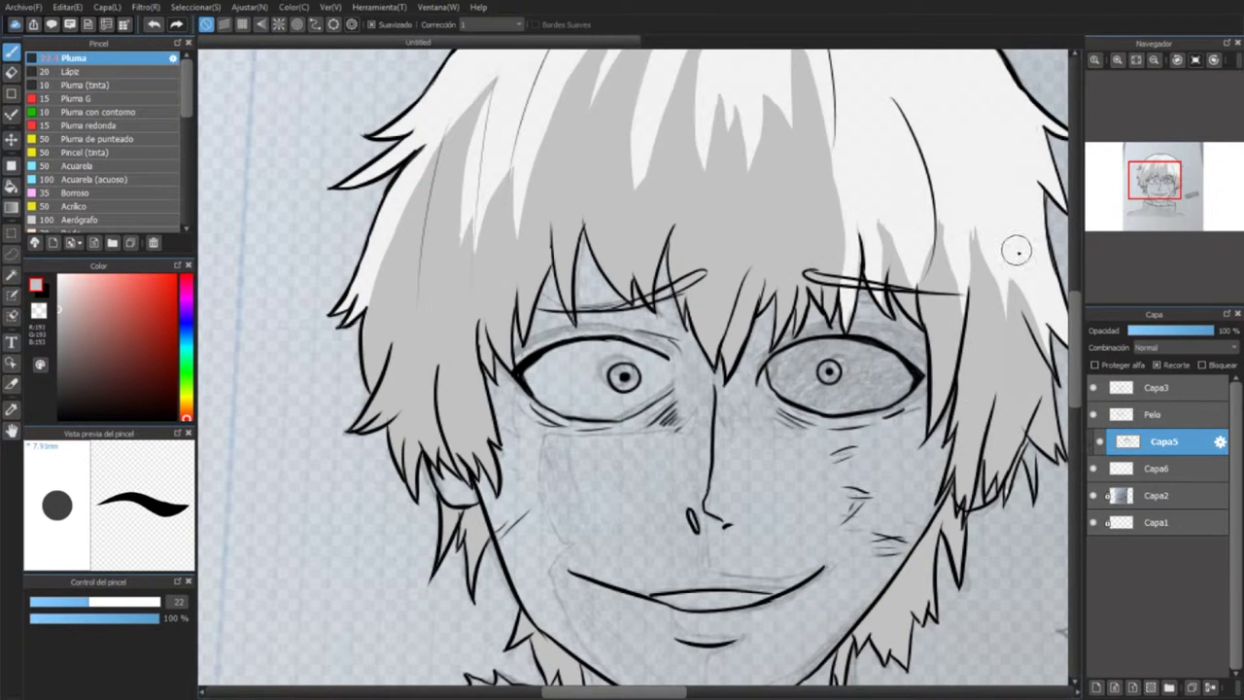
left_click_drag(1016, 251, 877, 152)
left_click(1157, 386)
left_click(1096, 686)
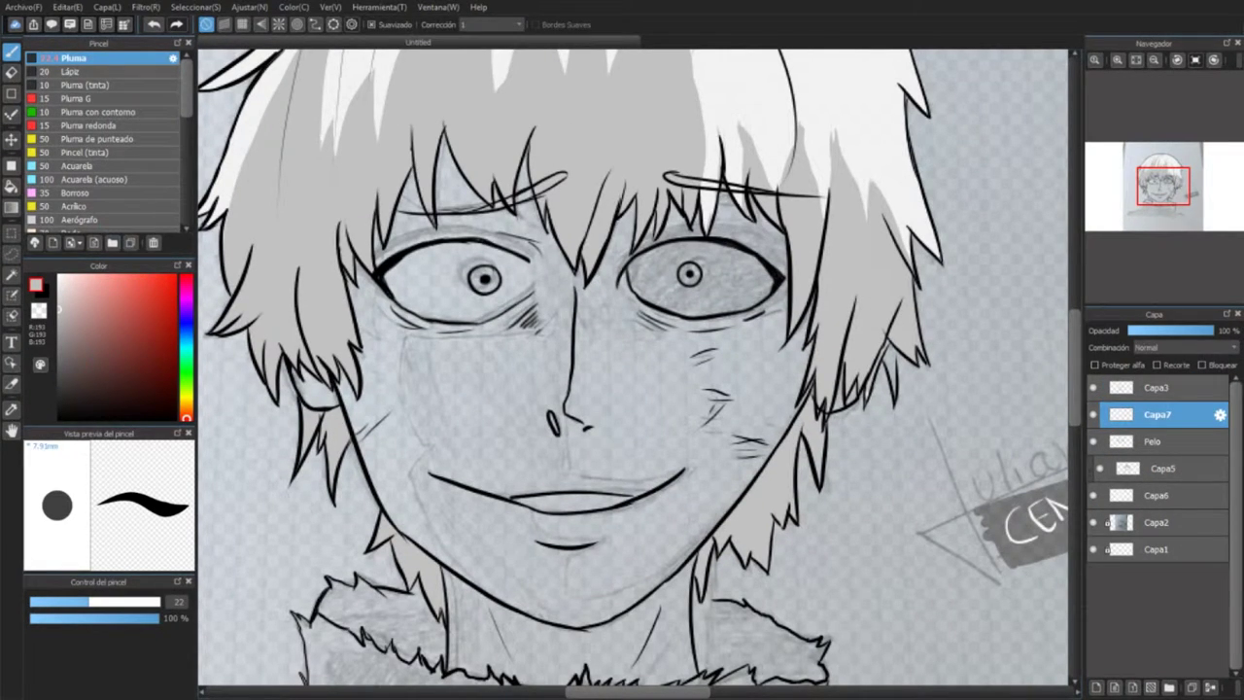
Step: Paste the copied reference picture of the white-haired anime character onto its own layer
key("super+Left")
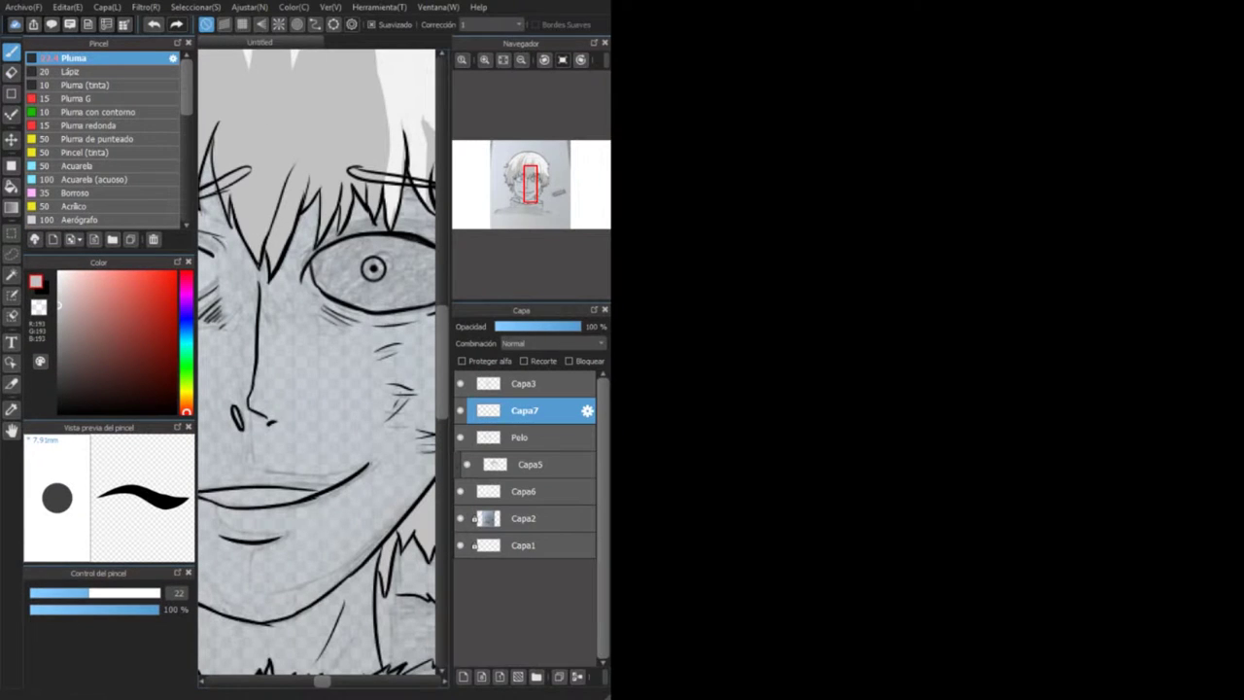
key("i")
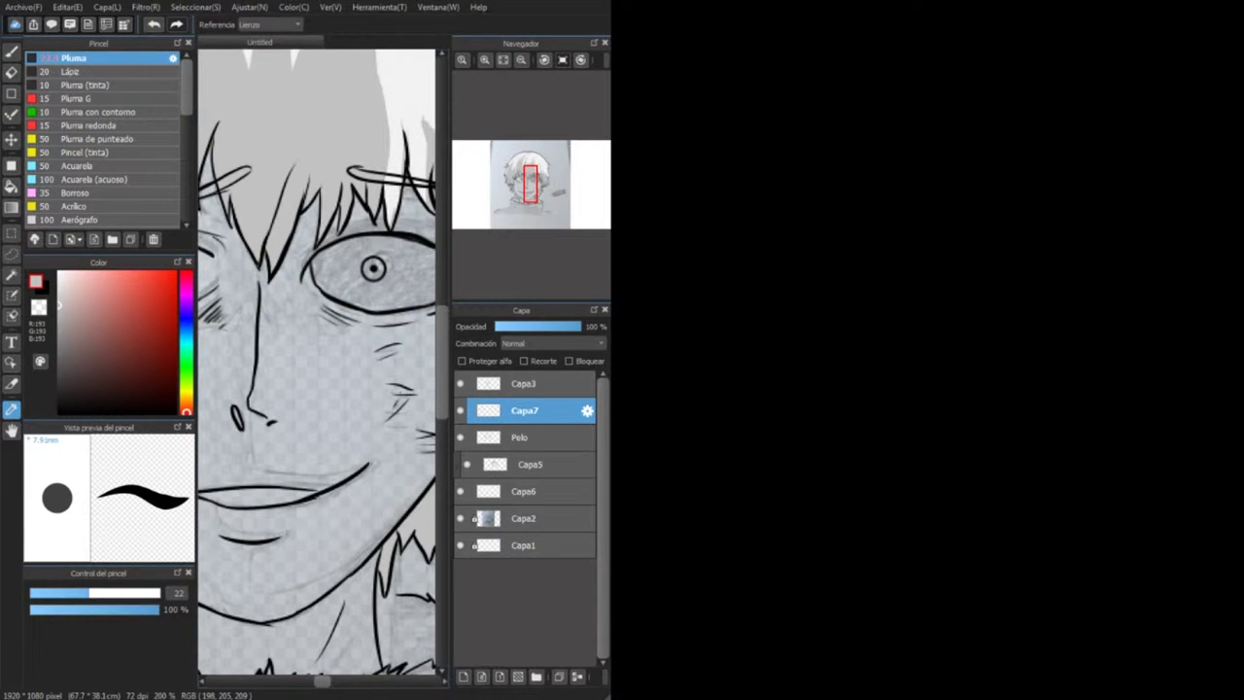
key("super+Up")
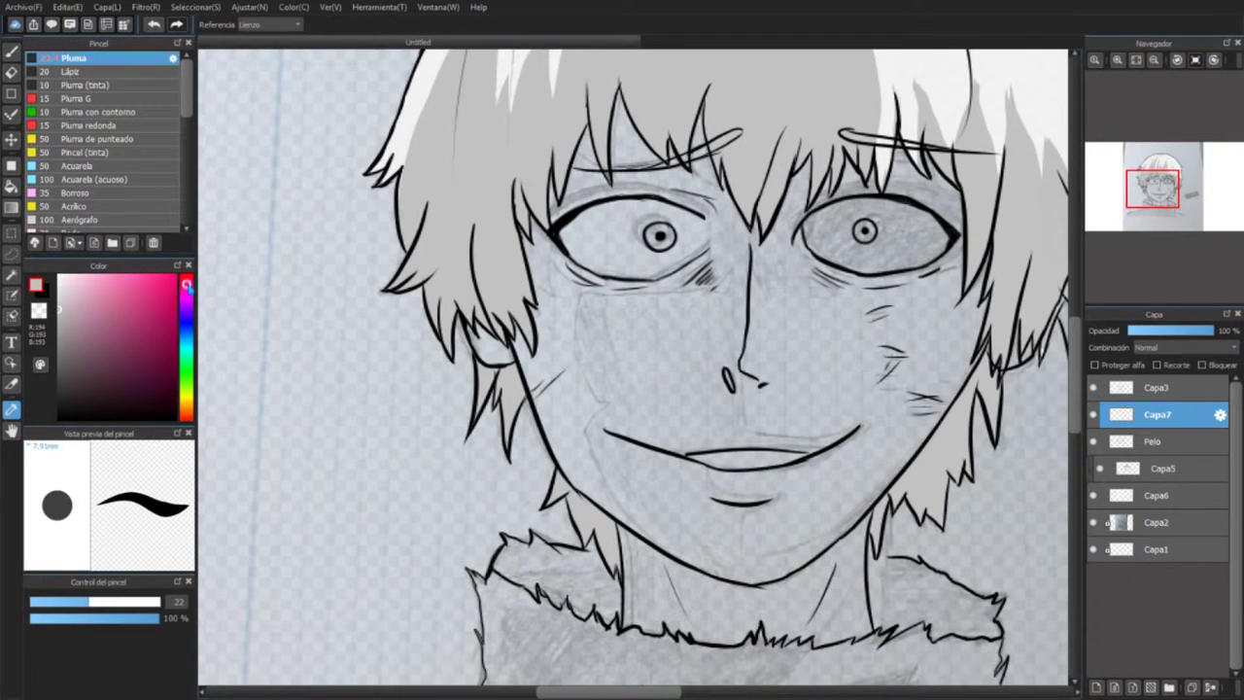
left_click(692, 563)
key("ctrl+v")
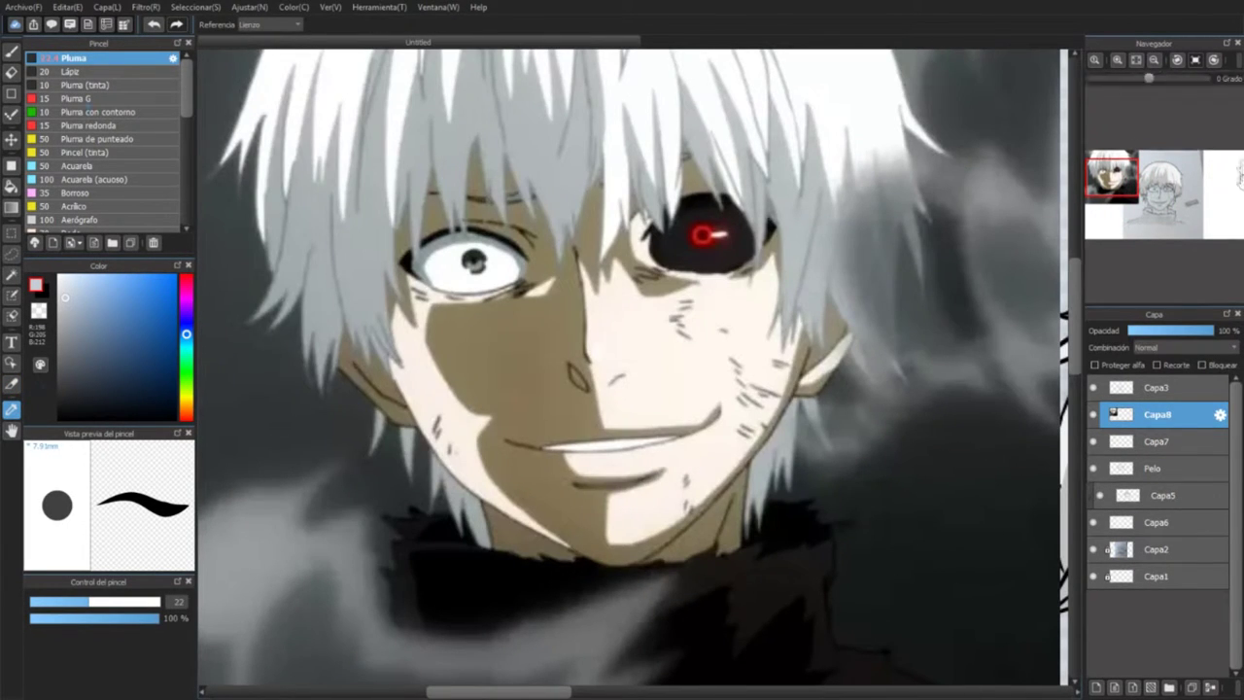
Step: Select the pasted reference picture, scale it down and place it in the empty area beside the sketch
scroll(631, 369, "down", 4)
left_click(12, 231)
left_click_drag(362, 530, 798, 60)
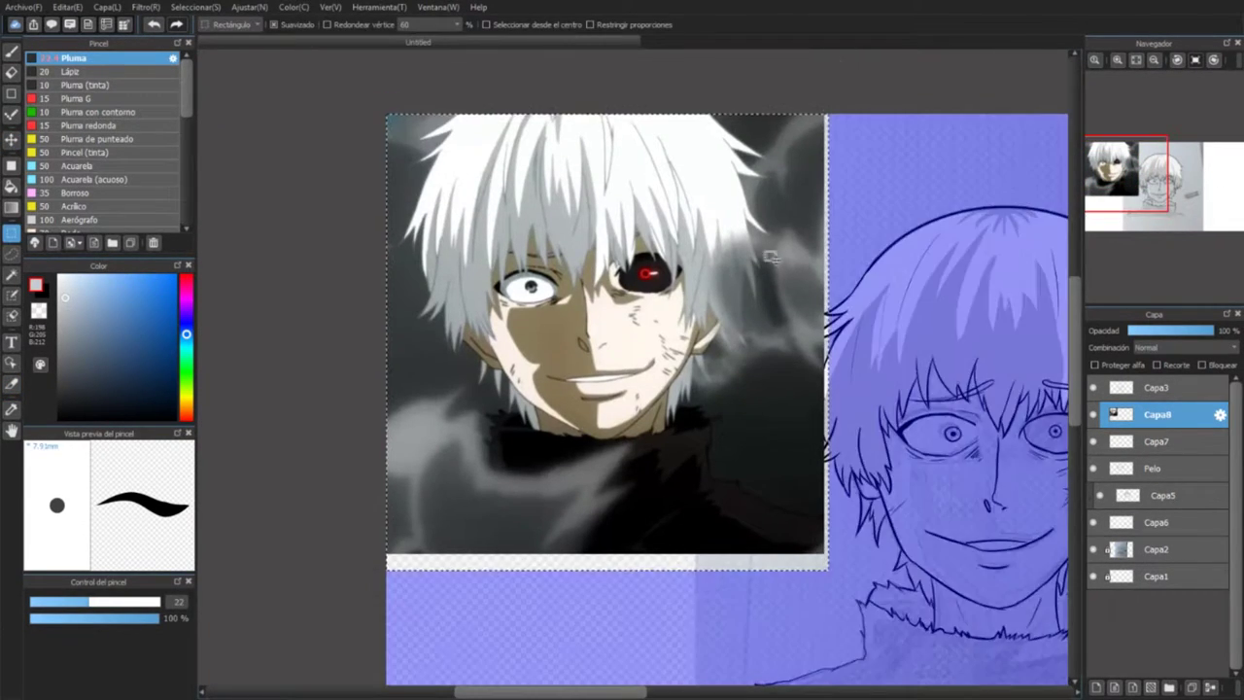
key("ctrl+t")
left_click_drag(386, 541, 680, 313)
key("Return")
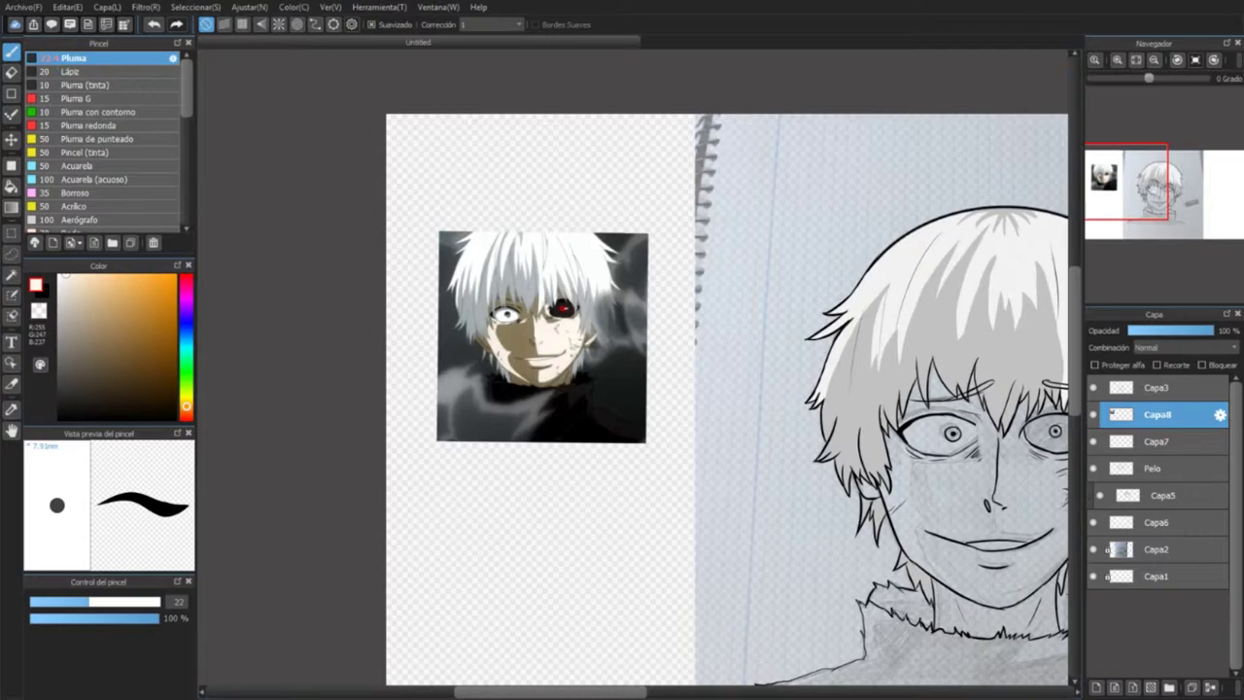
scroll(398, 246, "up", 4)
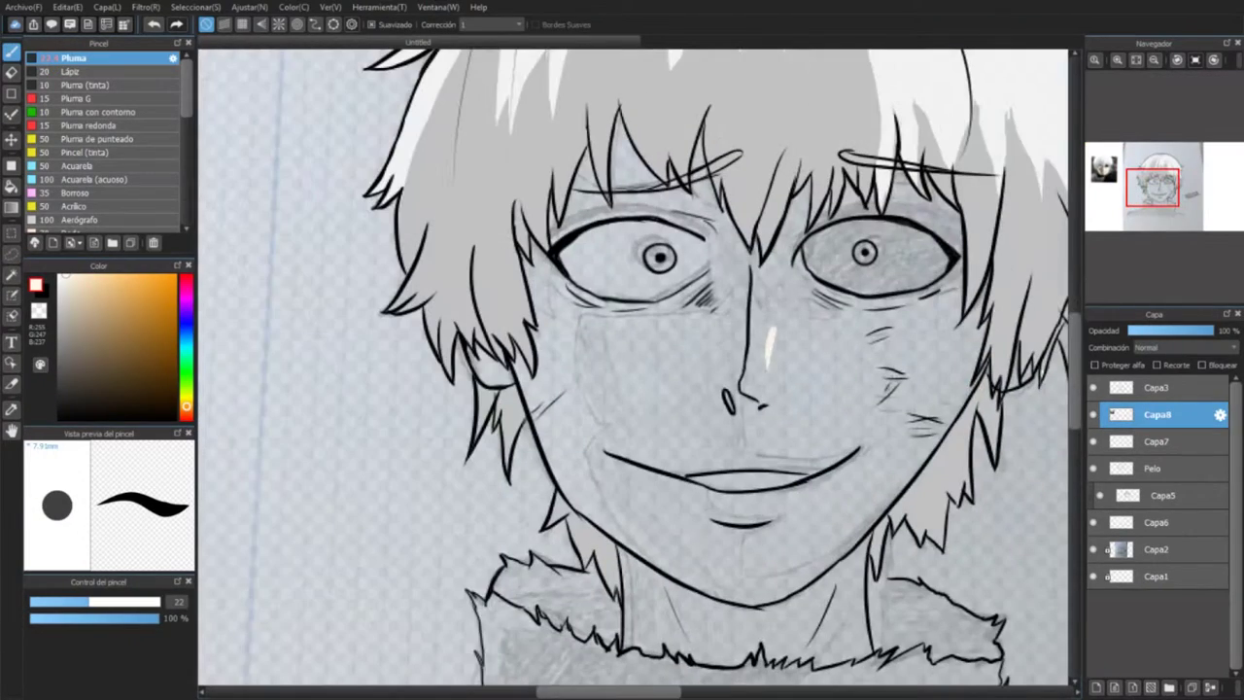
left_click_drag(759, 274, 754, 453)
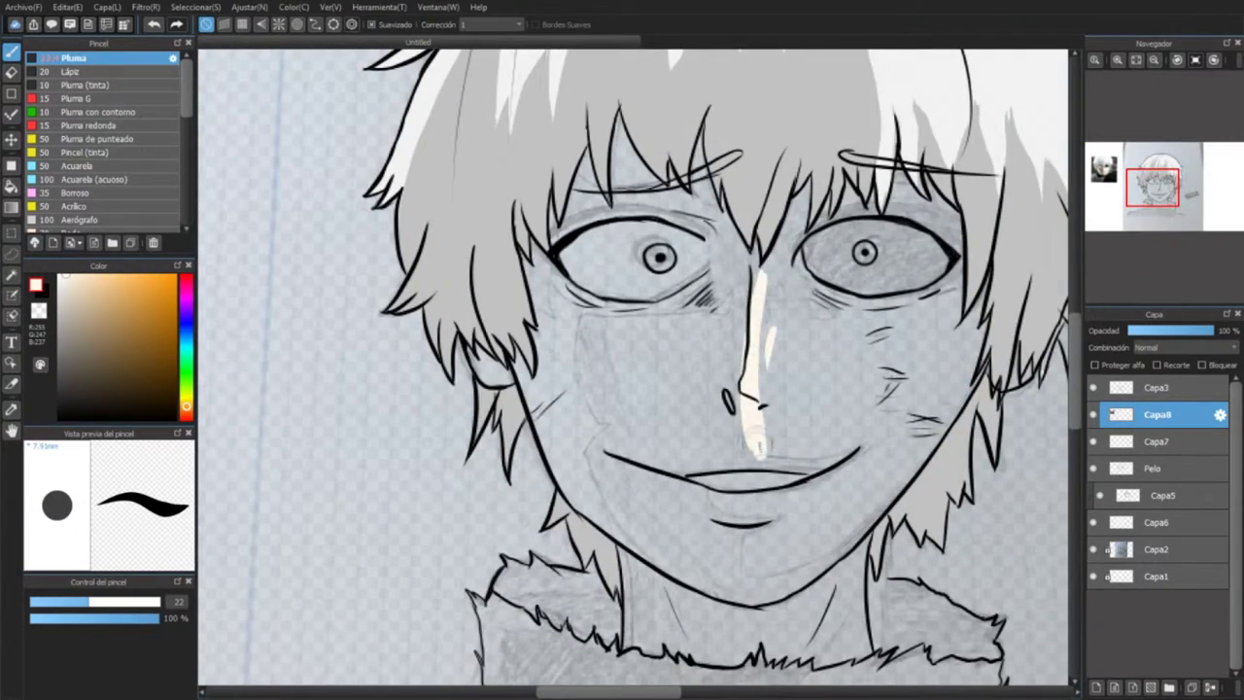
key("ctrl+z")
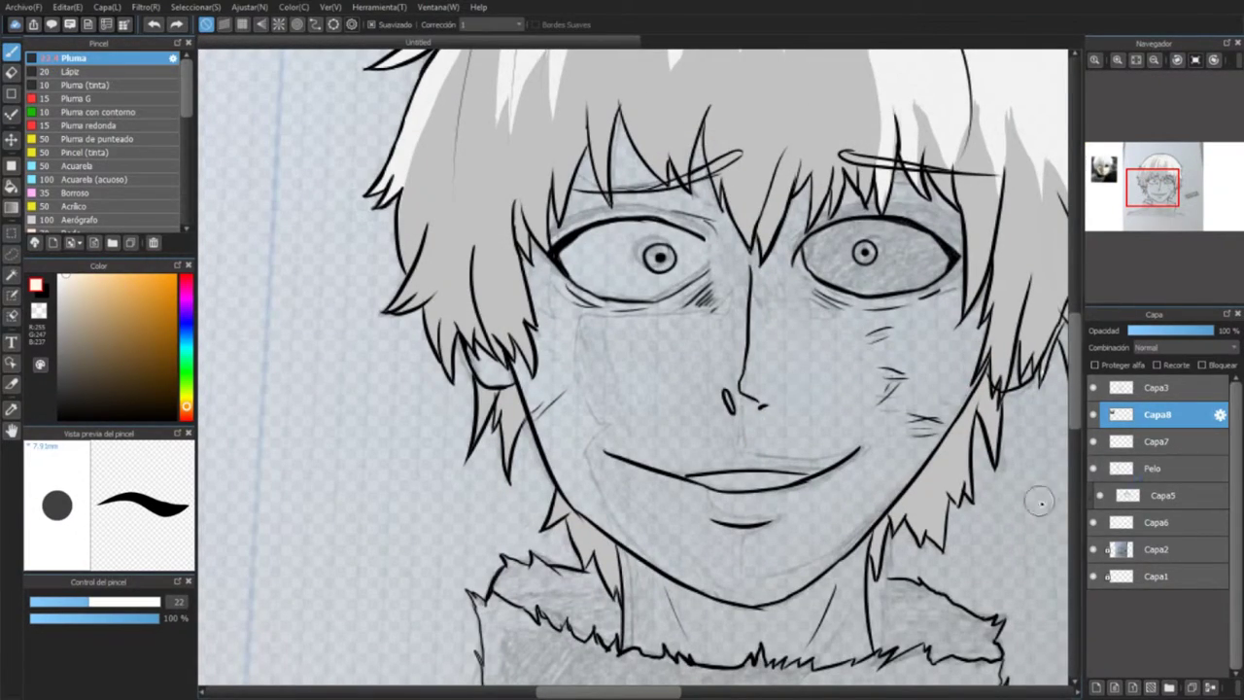
Step: With photo layer Capa2 hidden, close the gap at the left eye's inner corner and fill the face with pale cream
left_click(1093, 549)
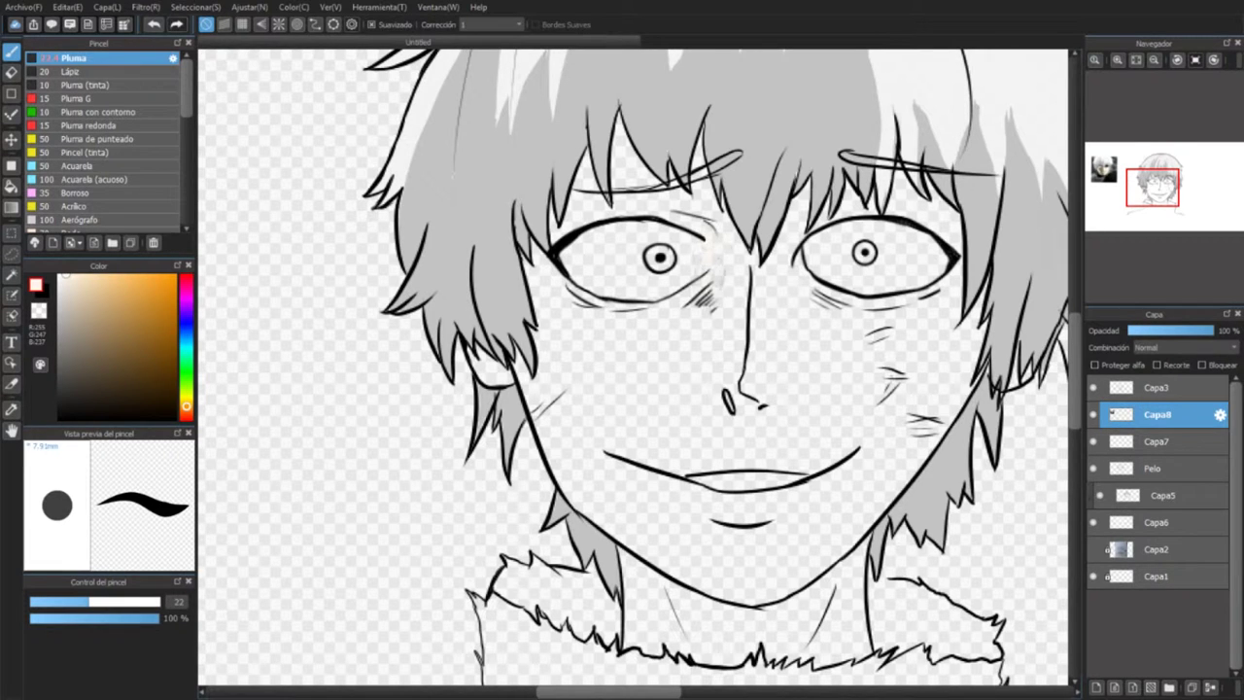
left_click_drag(707, 233, 716, 307)
key("g")
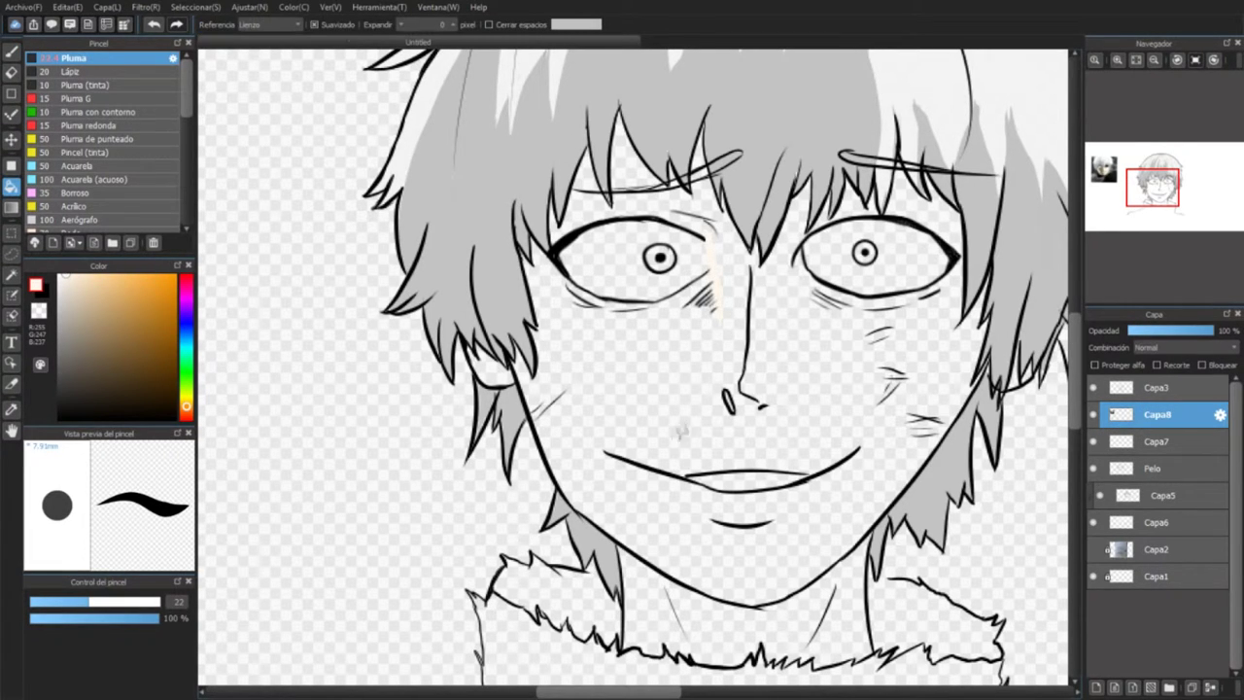
left_click(670, 391)
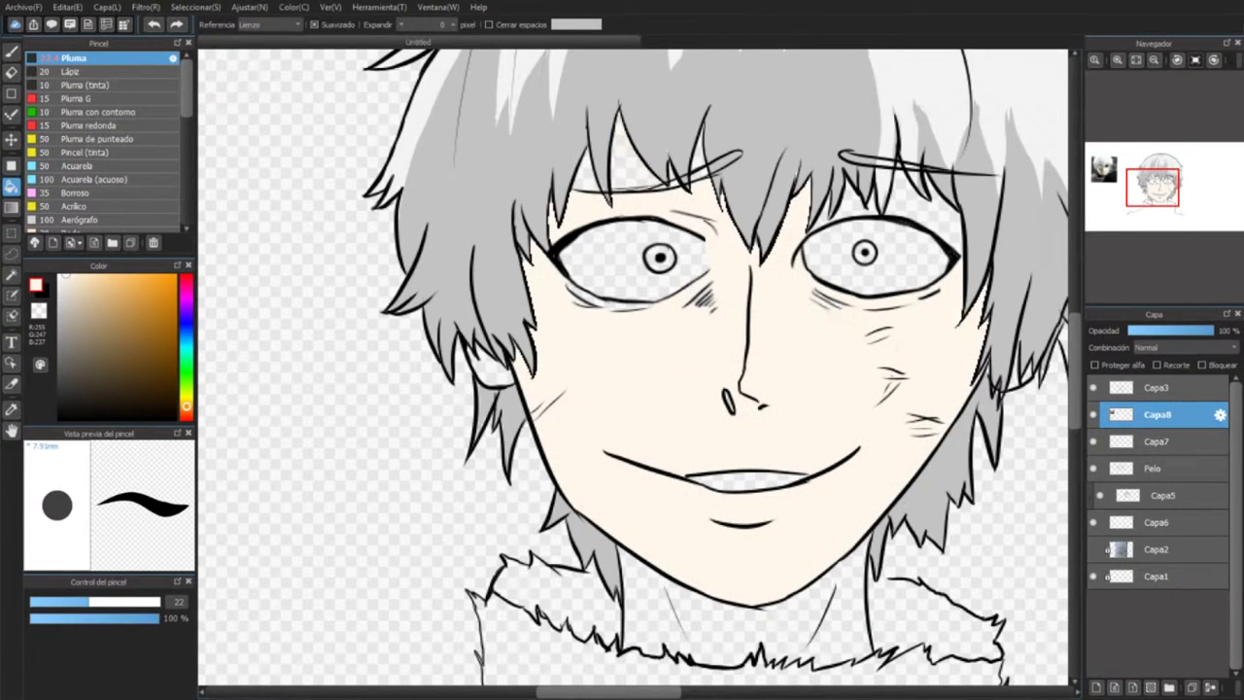
Step: Fill the remaining uncoloured skin areas between the fringe strands and around the eyebrows with the same cream
left_click(947, 223)
left_click(622, 161)
left_click(586, 177)
left_click(701, 155)
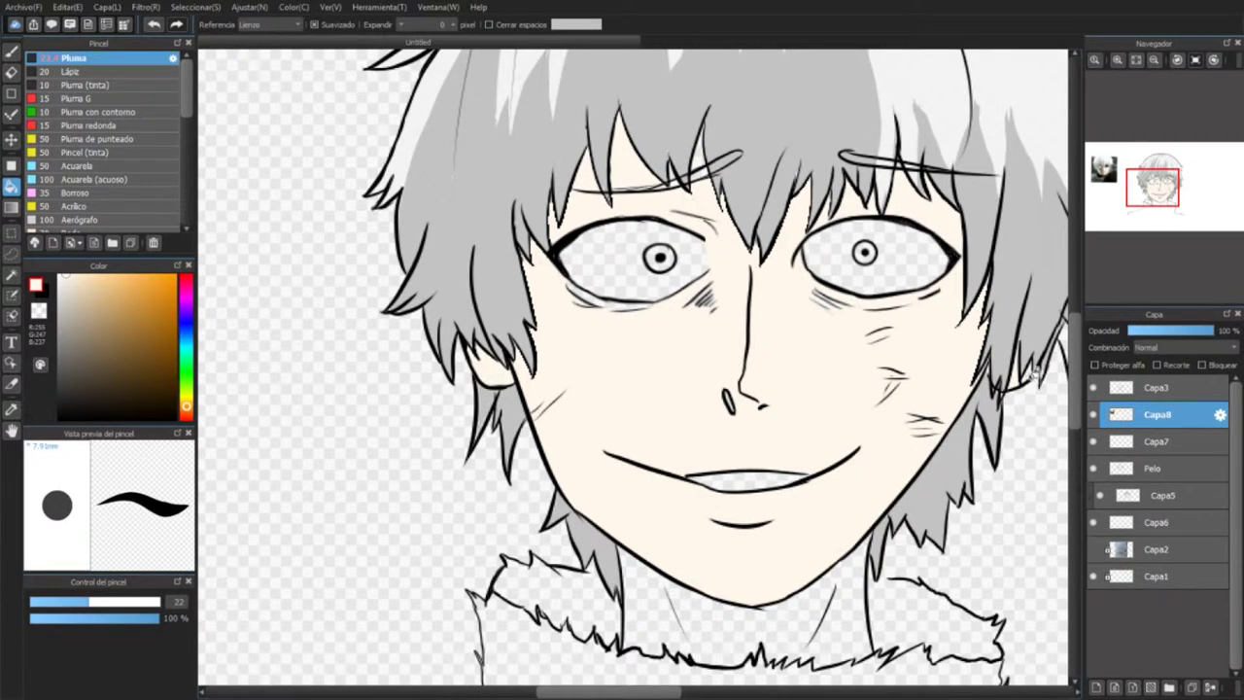
Step: Paint cream into the tiny gaps between the fringe tips and along the eyebrow with the brush at size 9.9
key("b")
scroll(753, 146, "up", 4)
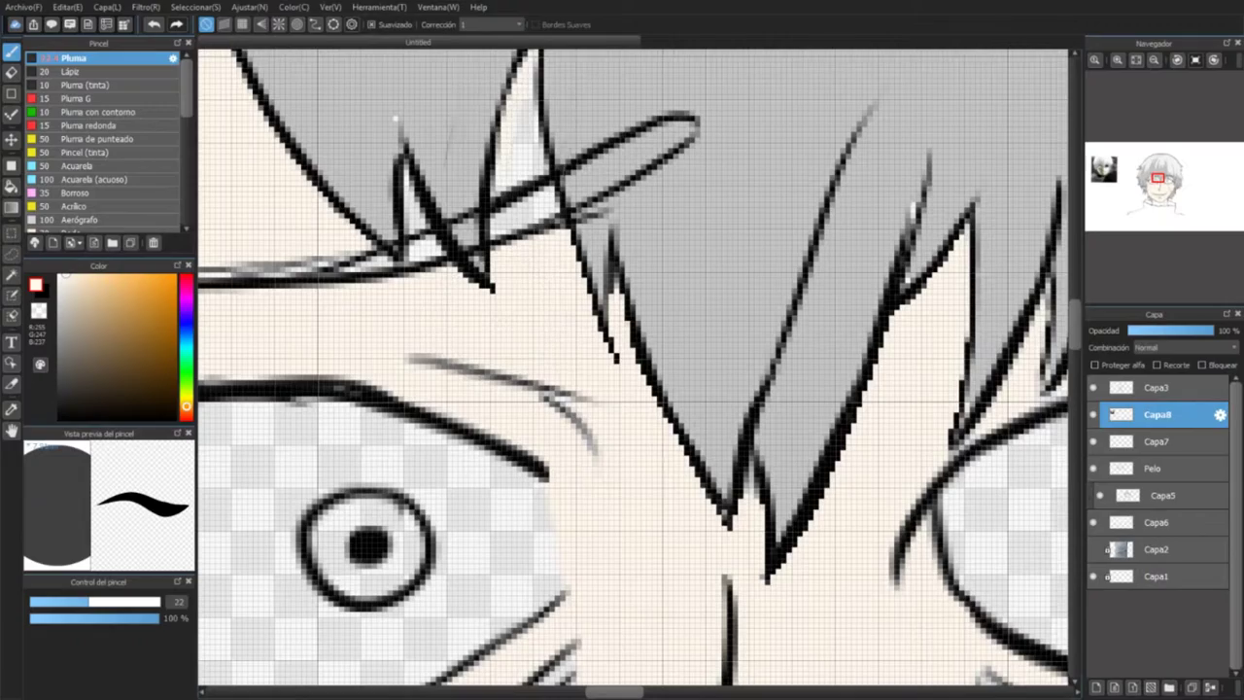
key("[")
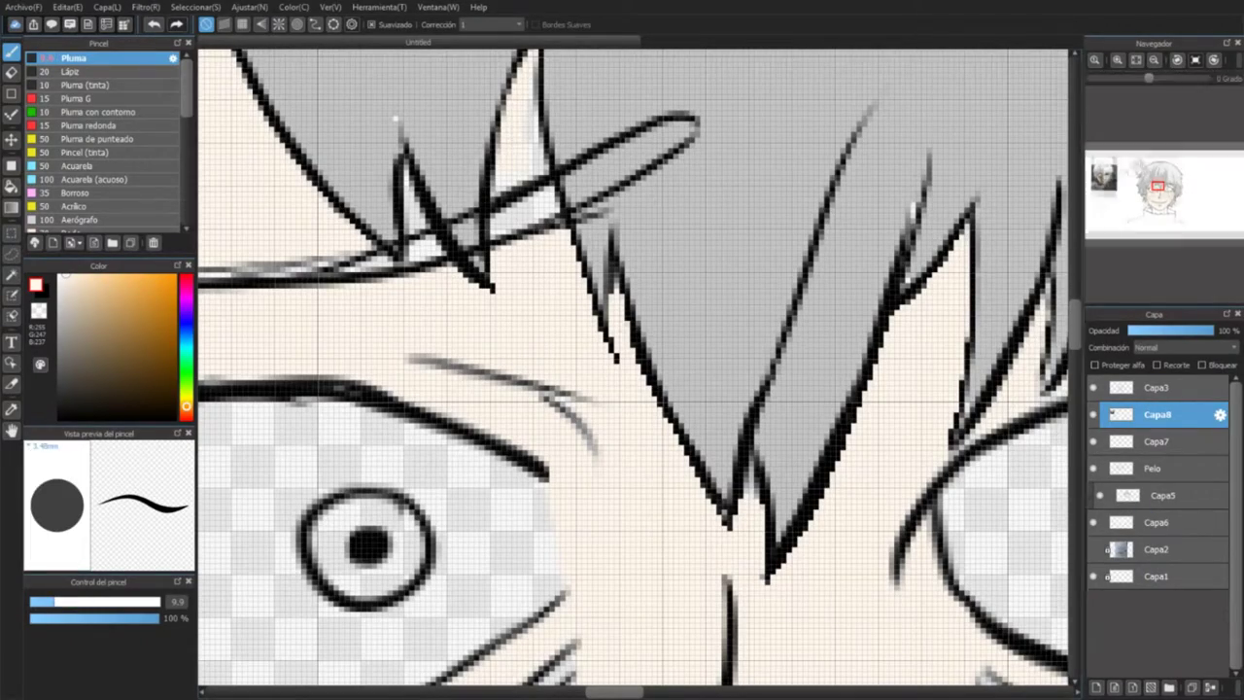
left_click_drag(534, 58, 340, 126)
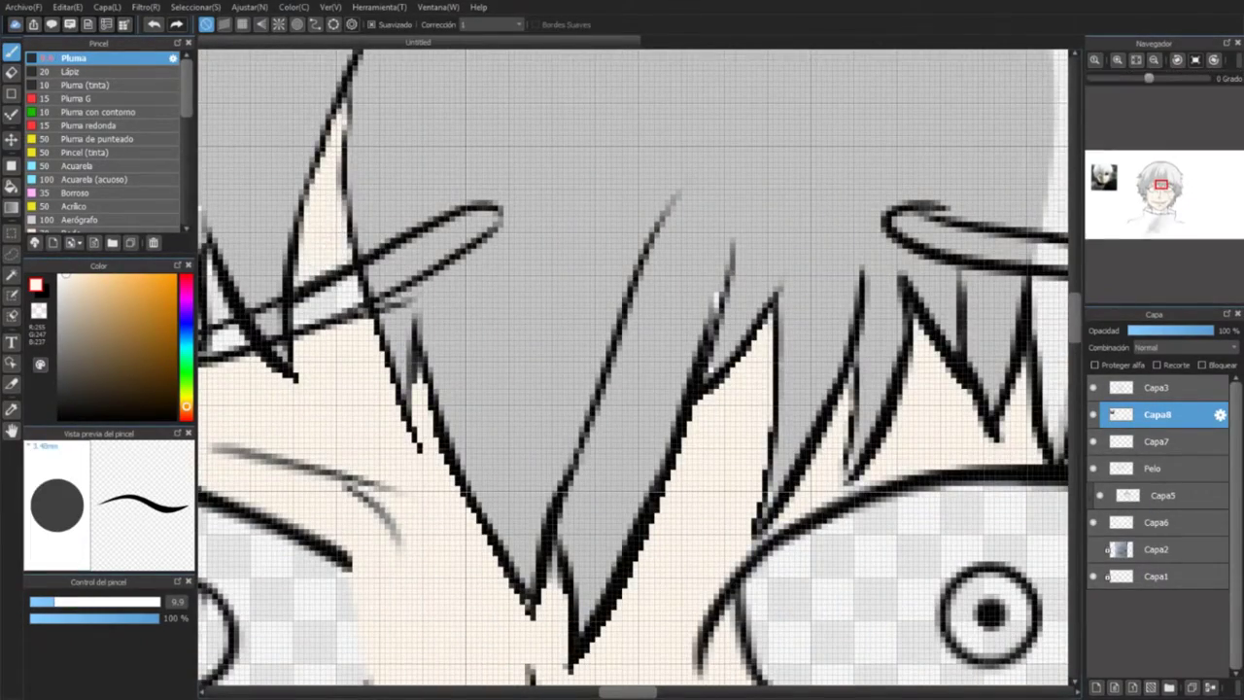
left_click_drag(330, 257, 767, 384)
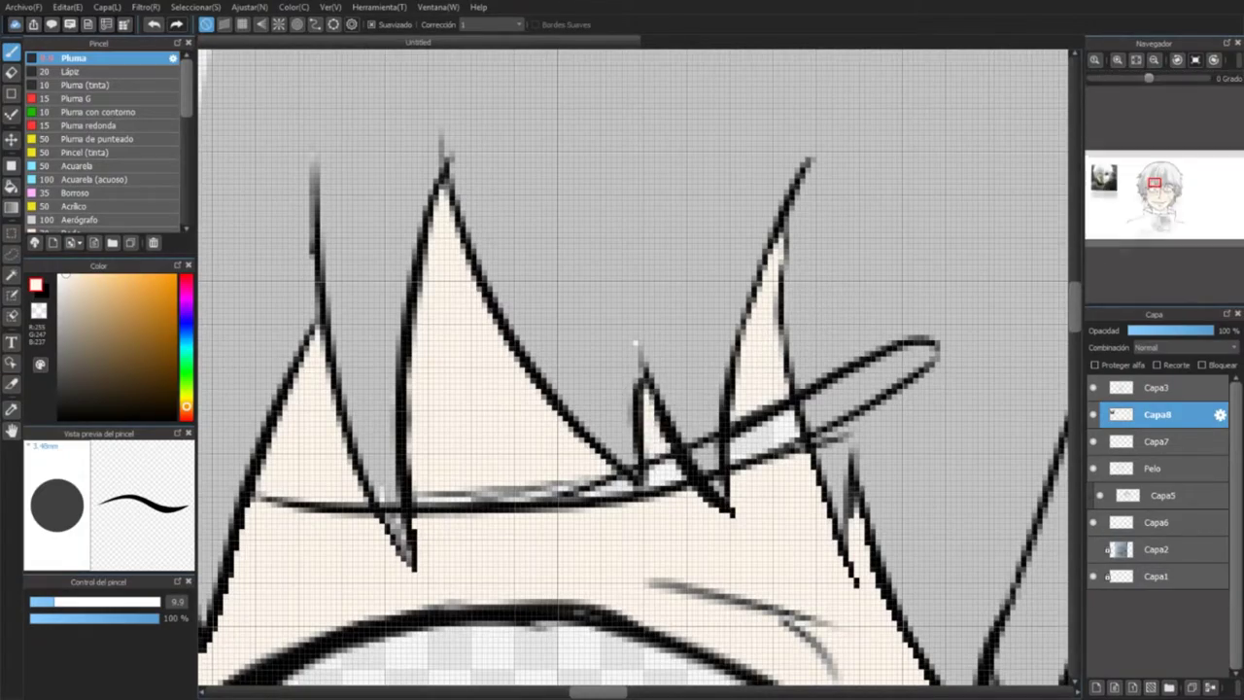
left_click_drag(635, 342, 340, 59)
left_click_drag(680, 292, 321, 446)
left_click_drag(583, 485, 583, 194)
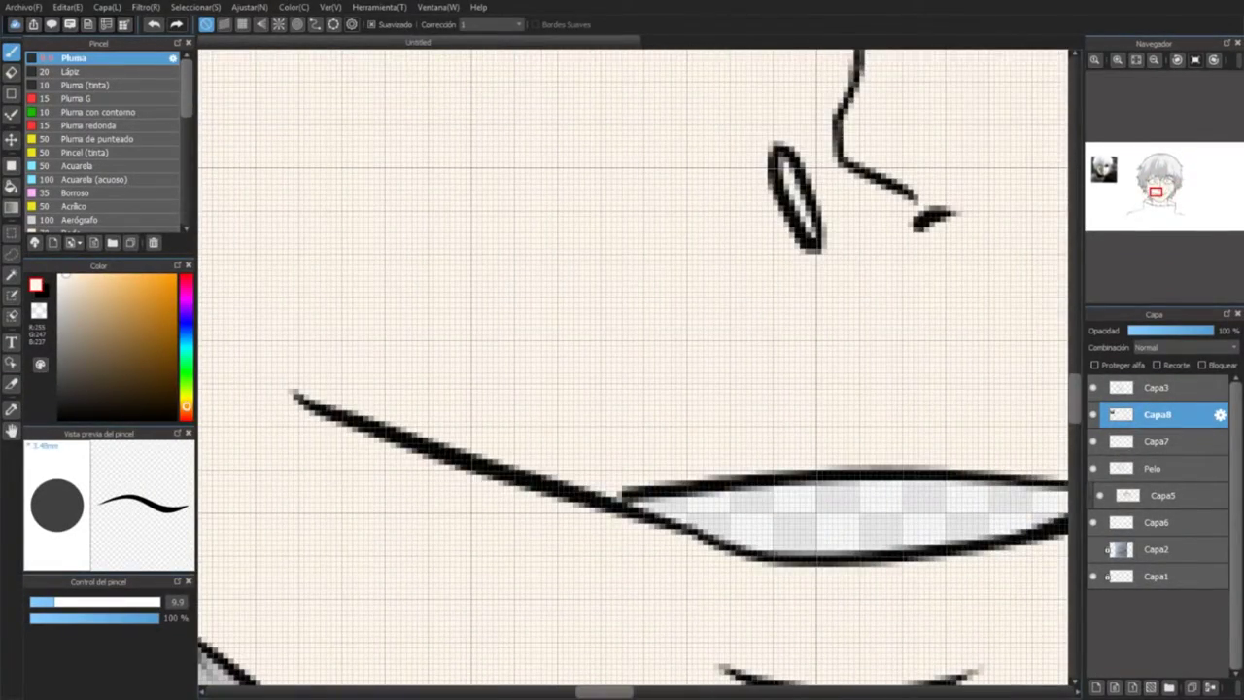
left_click_drag(437, 146, 292, 680)
Step: Fill the neck between the chin and the fur collar with the cream skin colour
scroll(632, 370, "down", 4)
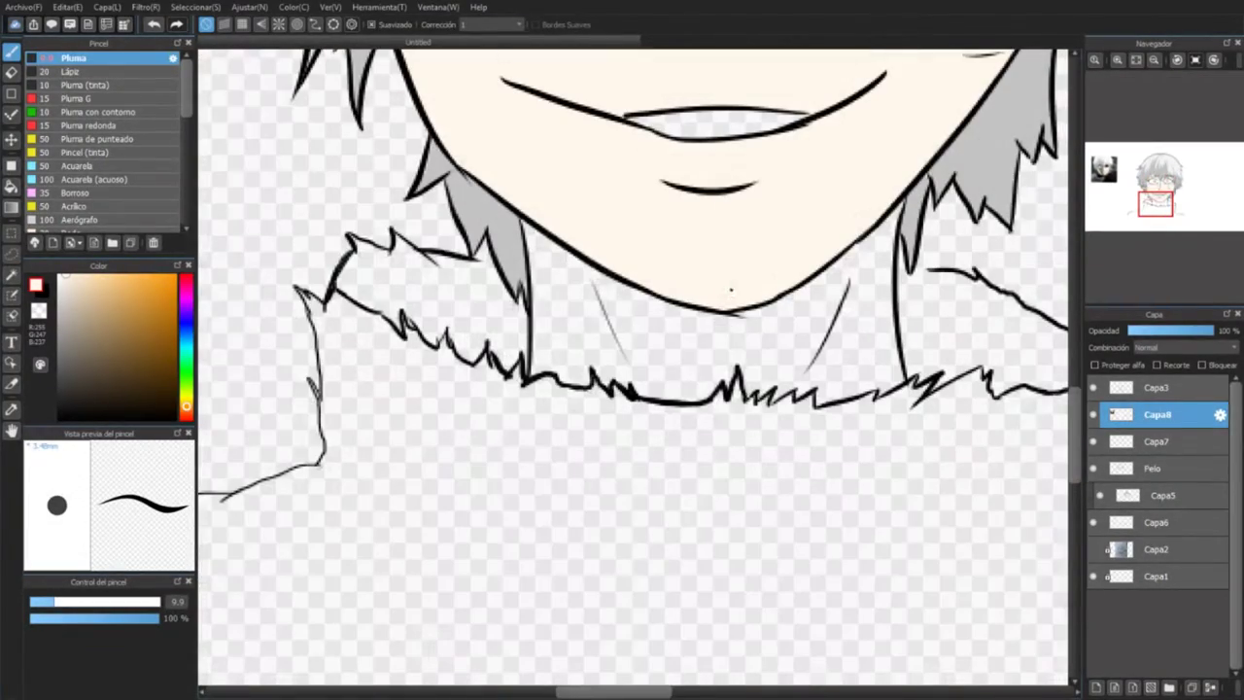
left_click(607, 335)
key("b")
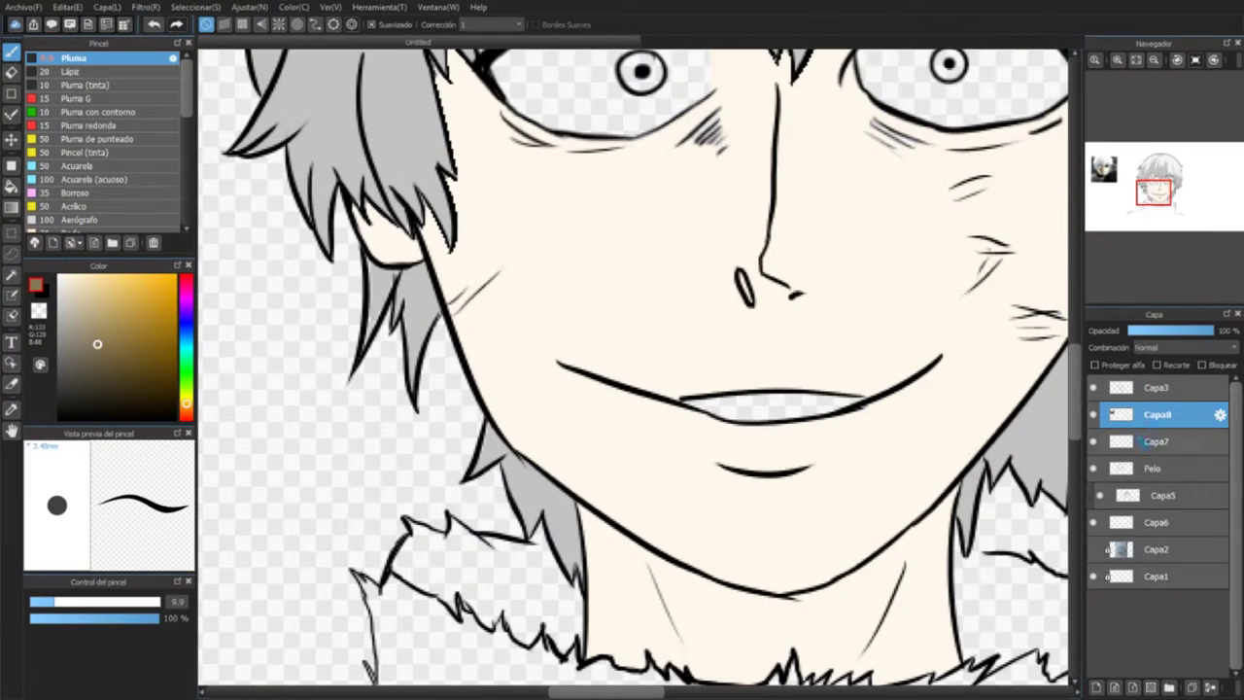
Step: Clip layer Capa7 above skin layer Capa8 and make the photographed sketch visible through the faded skin
left_click_drag(1156, 414, 1156, 453)
left_click_drag(1175, 333, 1171, 331)
left_click(1161, 549)
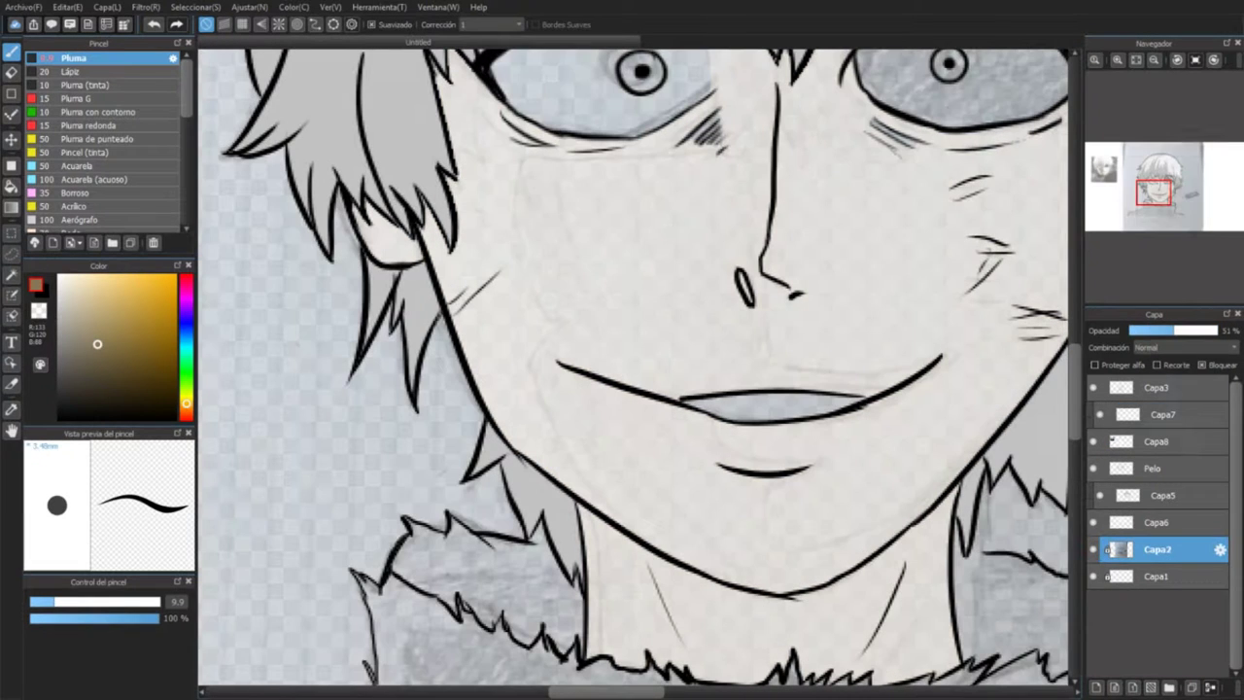
Step: Paint brown shadow on the clipped layer Capa7, covering the neck and outlining the left cheek and right jaw edges
left_click(1163, 413)
mouse_move(521, 153)
left_mouse_down()
mouse_move(528, 369)
mouse_move(637, 530)
mouse_move(933, 583)
left_mouse_up()
left_click_drag(583, 501, 588, 602)
mouse_move(587, 544)
left_mouse_down()
mouse_move(700, 680)
mouse_move(777, 671)
left_mouse_up()
mouse_move(670, 563)
left_mouse_down()
mouse_move(836, 651)
mouse_move(904, 544)
mouse_move(913, 632)
left_mouse_up()
left_click_drag(980, 449, 789, 544)
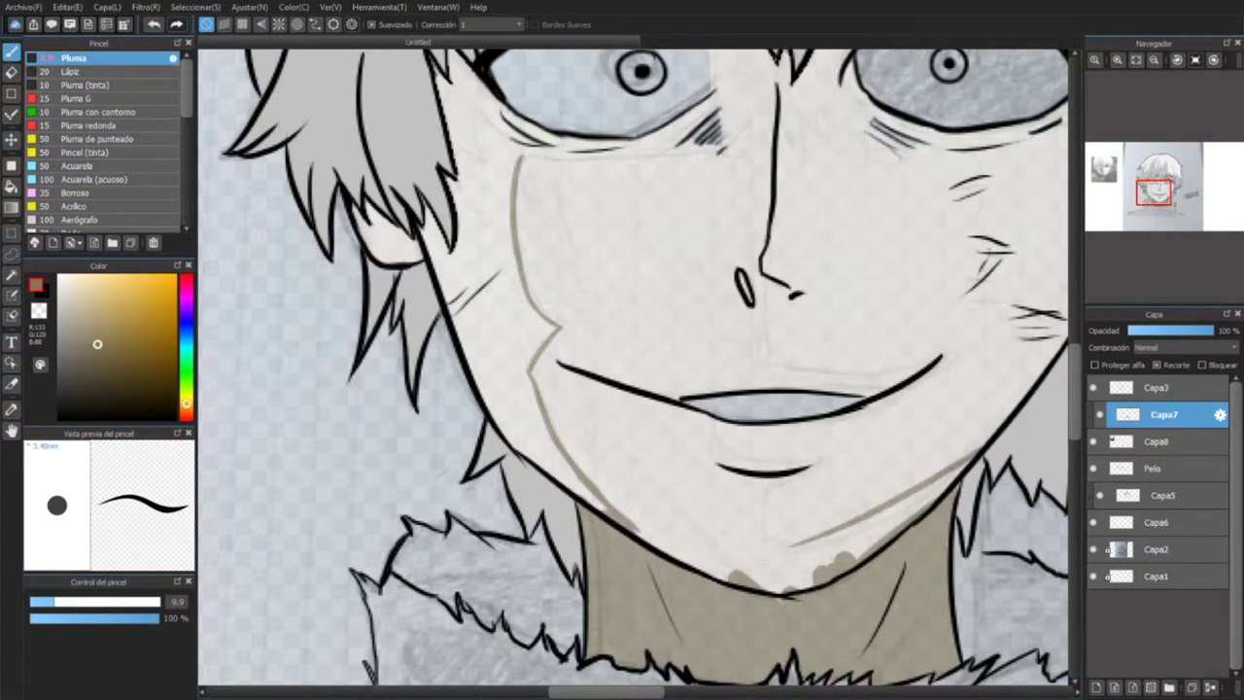
Step: Outline the brown shadow around the chin and lower lip, the right mouth corner and up the nose
left_click_drag(832, 459, 729, 442)
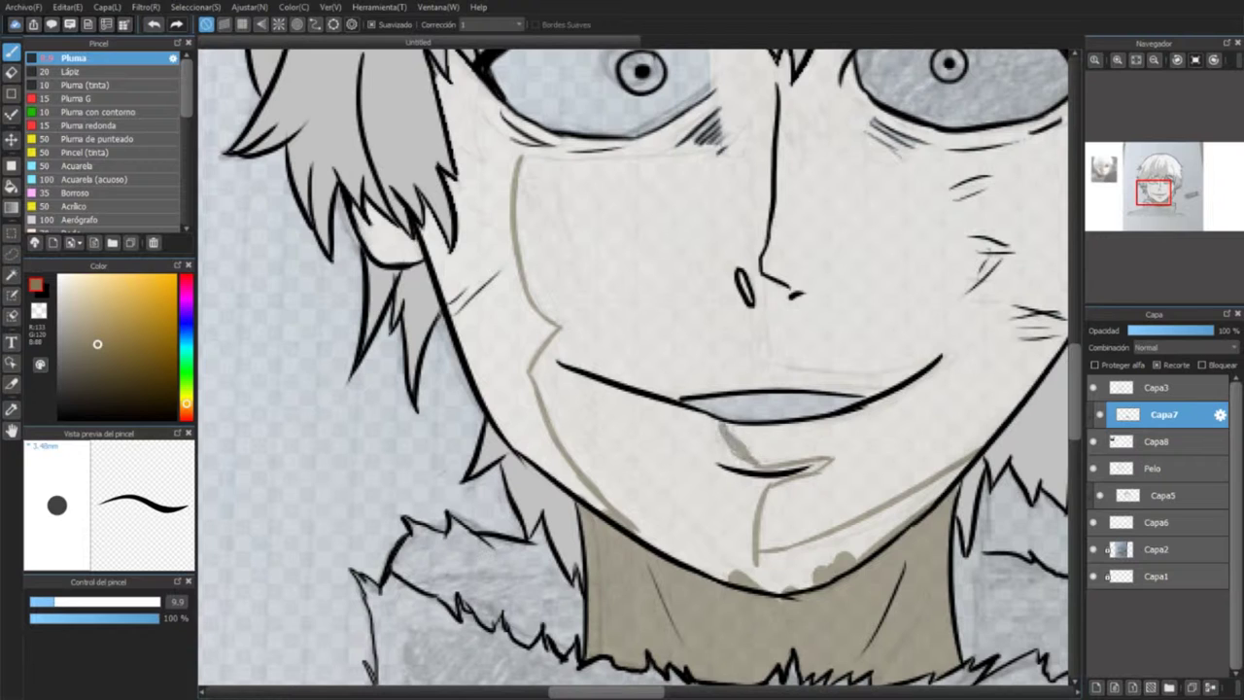
left_click_drag(942, 358, 841, 397)
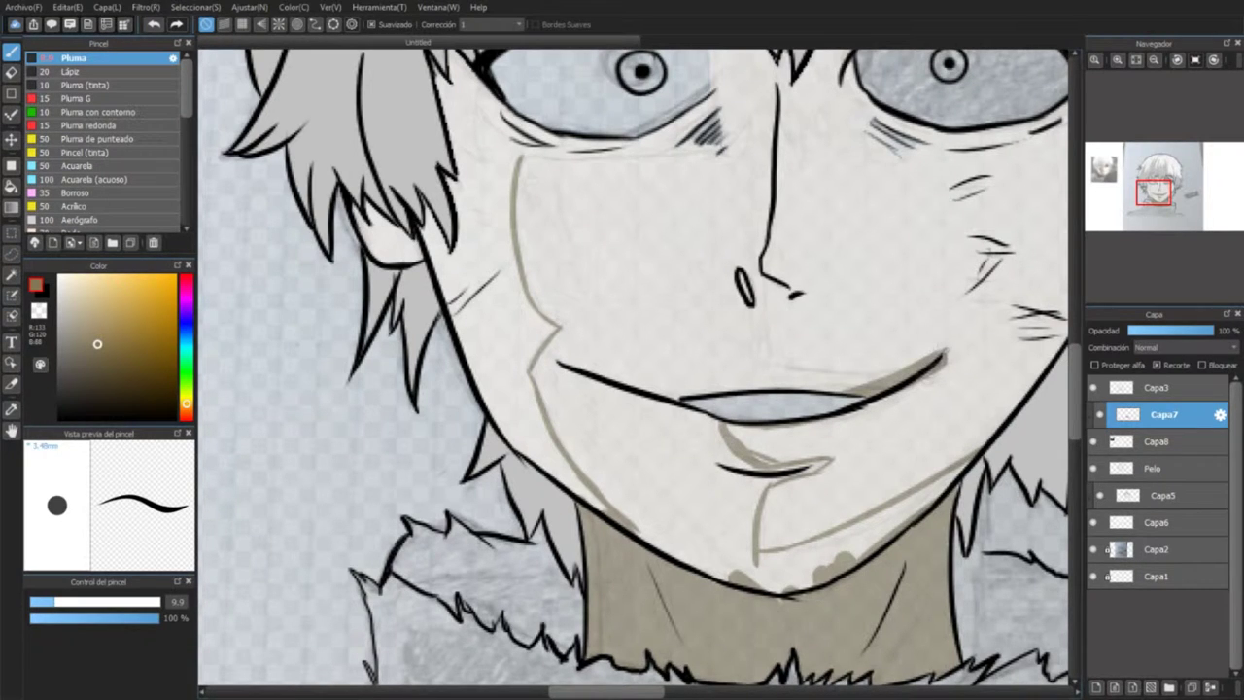
left_click_drag(758, 270, 816, 365)
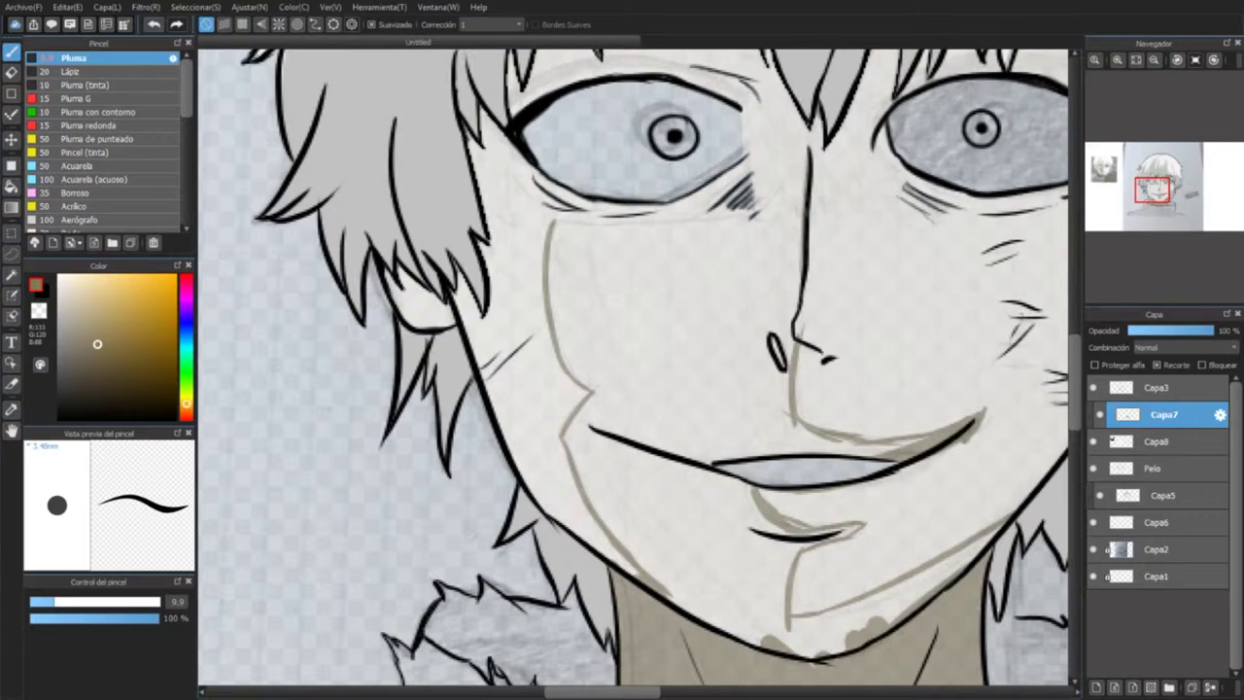
left_click_drag(789, 348, 807, 144)
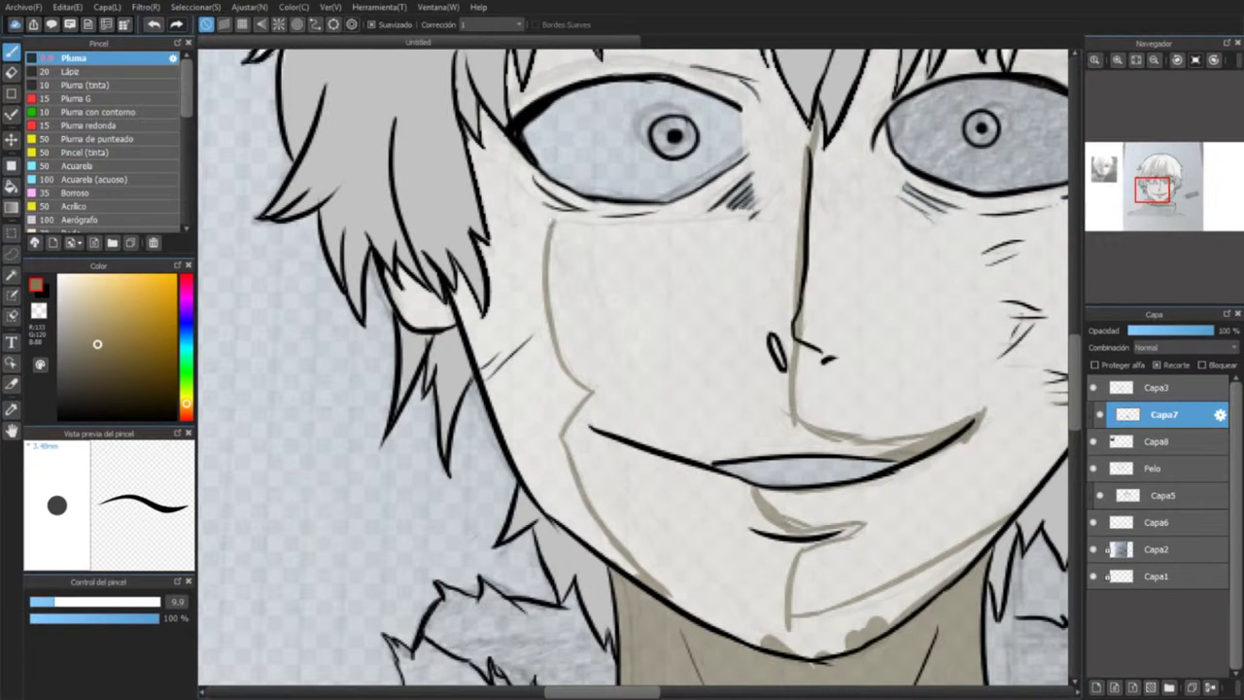
Step: Paint brown shadow beside the left temple and between the fringe strands above the left eye's outer corner
left_click_drag(518, 238, 504, 121)
left_click_drag(670, 292, 719, 604)
left_click_drag(581, 367, 550, 463)
left_click_drag(622, 291, 568, 426)
left_click_drag(651, 293, 602, 403)
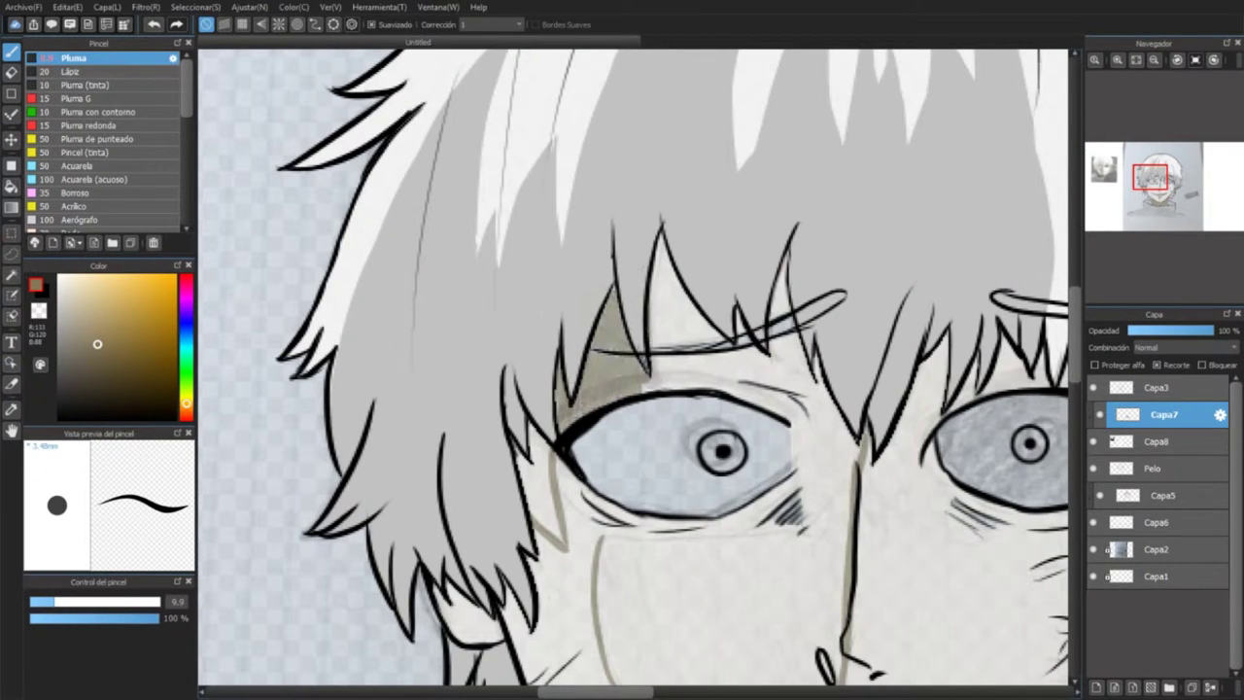
Step: Extend the brown shadow across the forehead above the left eye and down between its inner corner and the nose
left_click_drag(662, 250, 685, 384)
left_click_drag(715, 308, 748, 394)
left_click_drag(778, 262, 841, 549)
left_click_drag(796, 418, 826, 496)
left_click_drag(874, 437, 530, 388)
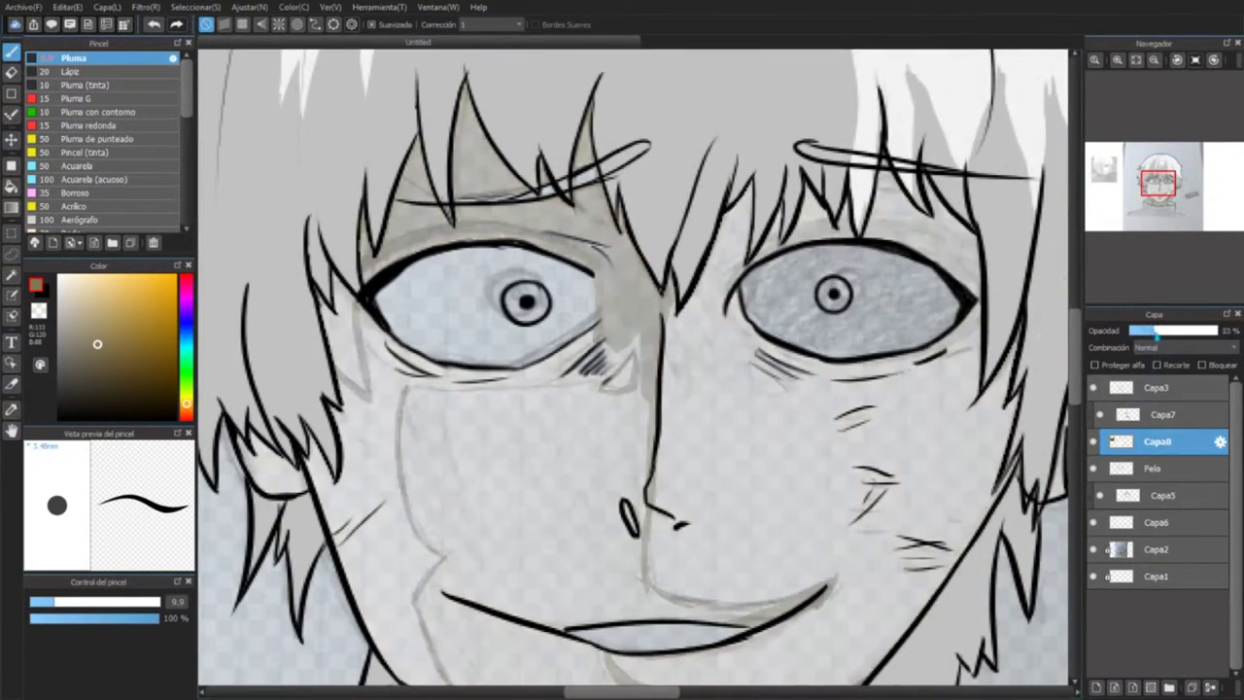
Step: Raise photo layer Capa2's opacity to 81% and paint brown shadow on Capa7 around the nose bridge and right eye
left_click(1156, 549)
left_click_drag(1187, 331, 1215, 331)
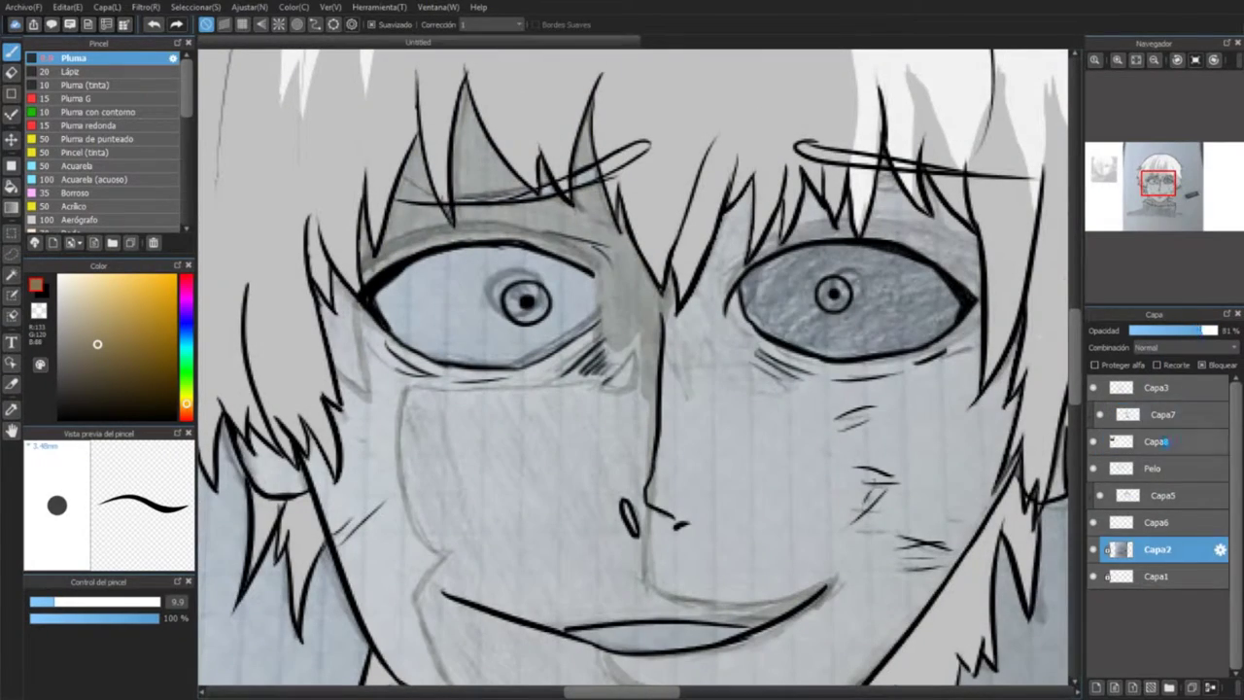
left_click(1162, 414)
left_click_drag(667, 309, 697, 369)
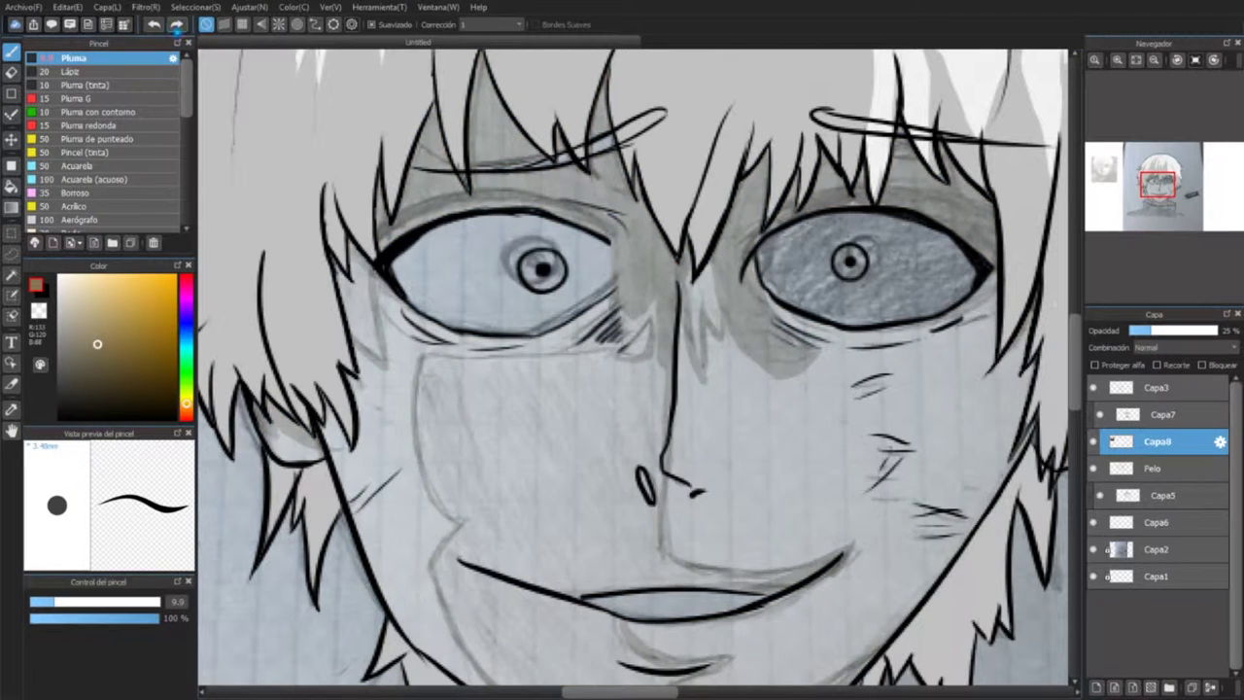
Step: Restore the skin layer's full opacity and lower photo layer Capa2's opacity to 1%
left_click(1162, 414)
left_click(1157, 549)
left_click_drag(1176, 330, 1108, 331)
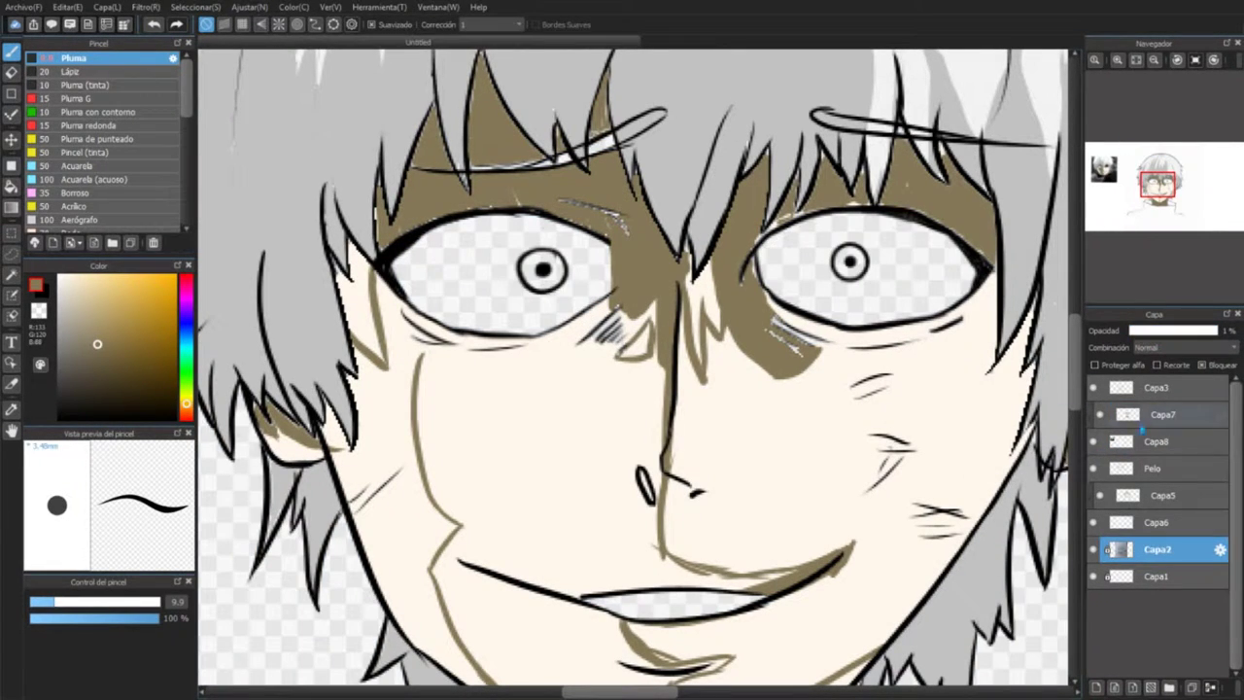
Step: Patch the uncoloured specks in the hatching under the right eye and the cheek scratches on skin layer Capa8
left_click(1146, 441)
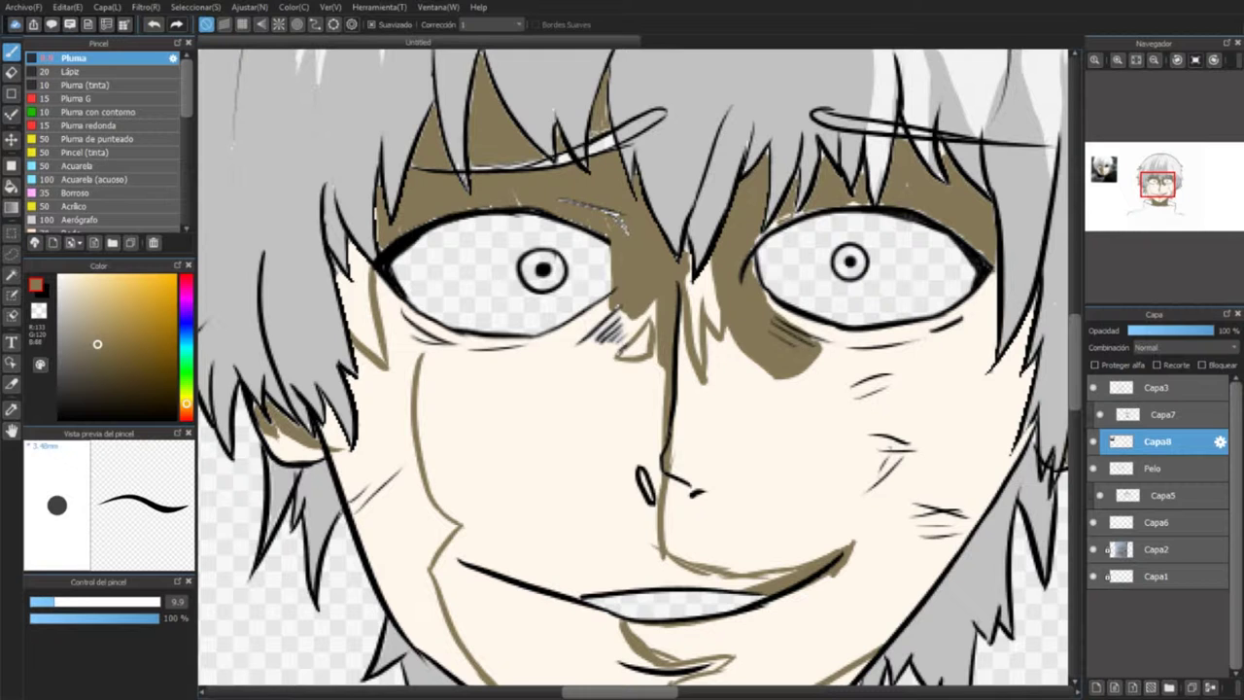
left_click(1163, 413)
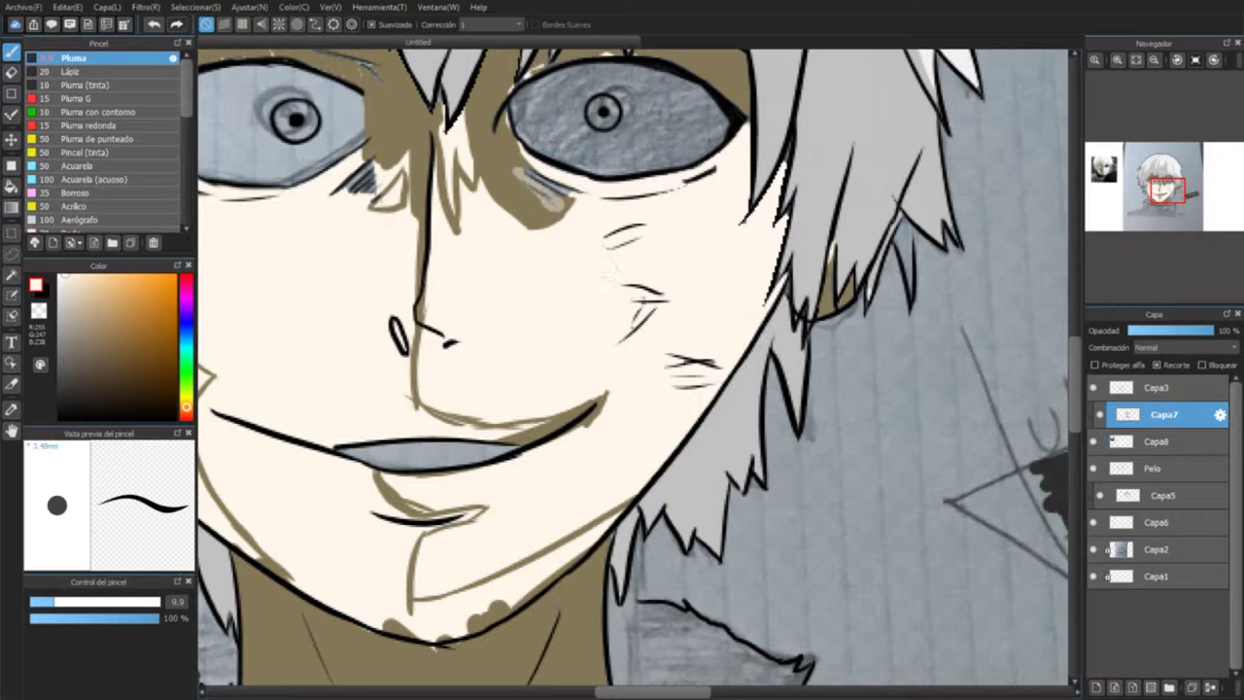
left_click(1156, 441)
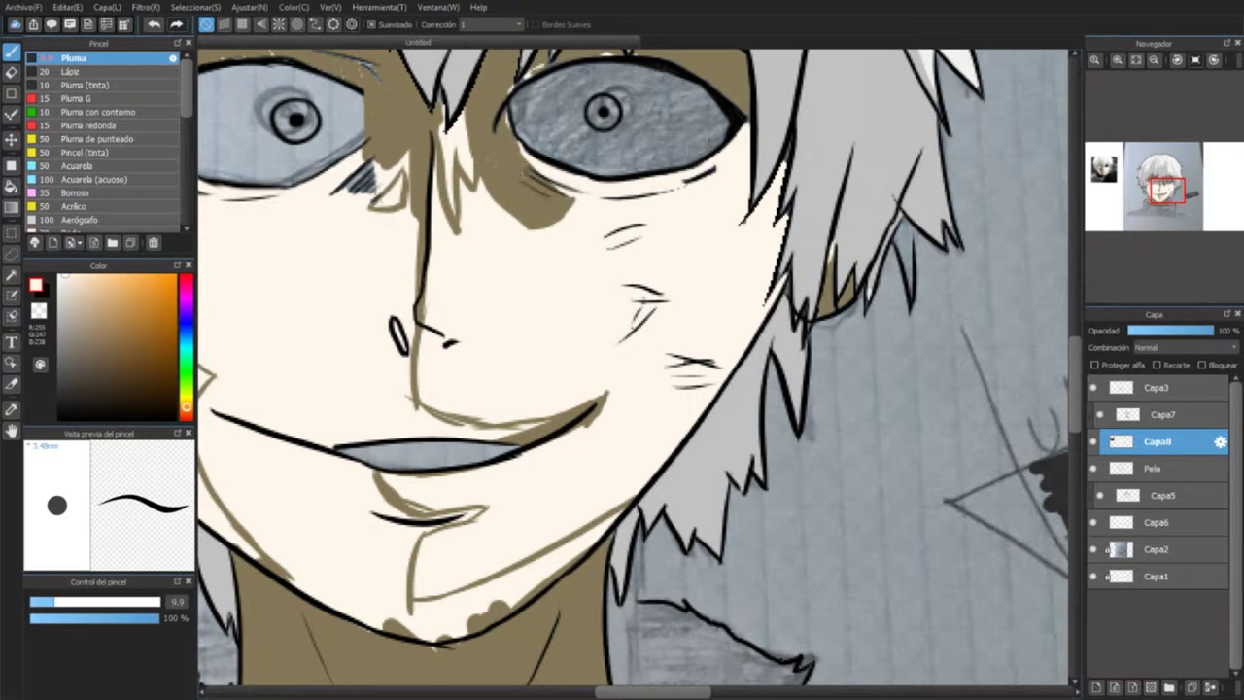
Step: Select layer Capa7 and pick a muted brown as the shadow colour for the face
scroll(632, 369, "up", 5)
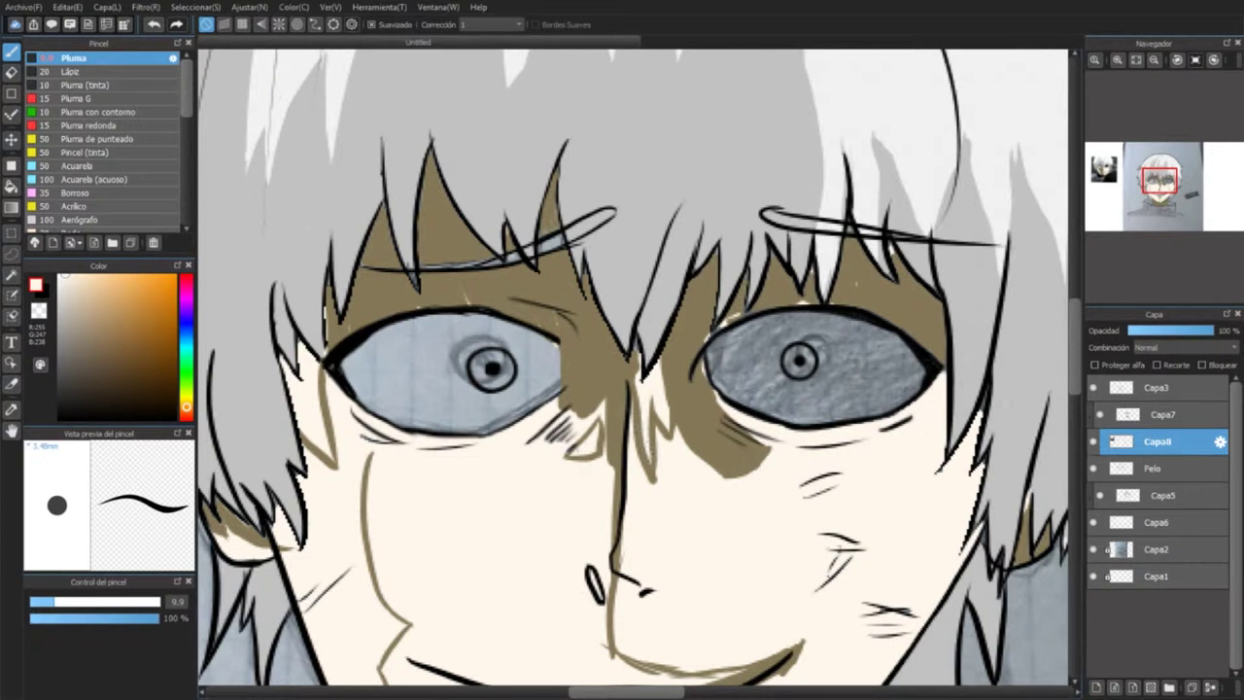
key("ctrl+z")
left_click_drag(622, 389, 793, 156)
left_click(1163, 414)
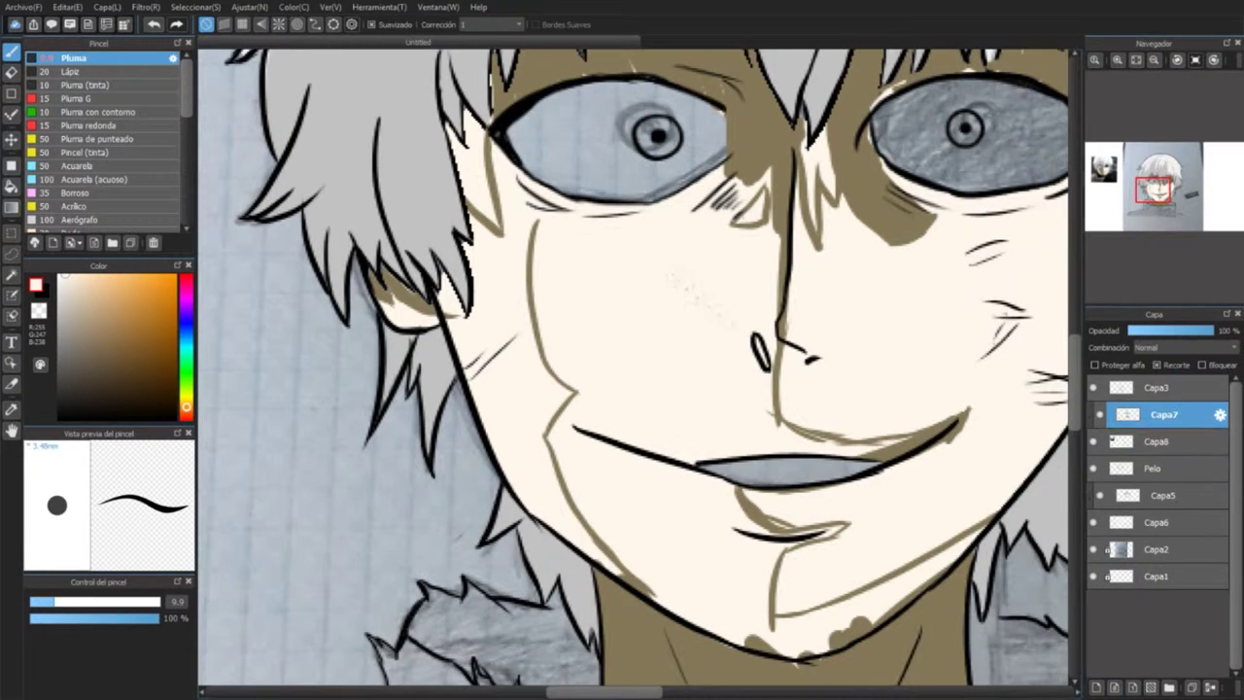
left_click(98, 344)
left_click(1156, 441)
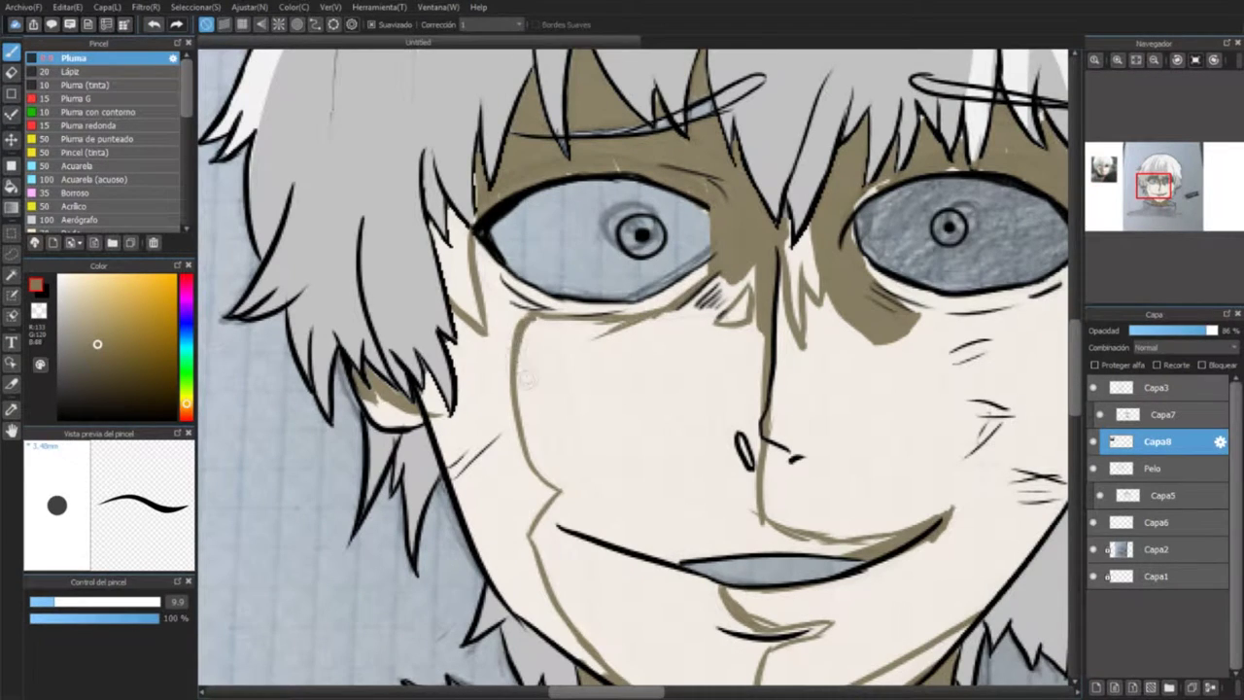
mouse_move(520, 326)
left_mouse_down()
mouse_move(597, 461)
mouse_move(743, 485)
mouse_move(724, 330)
left_mouse_up()
mouse_move(743, 282)
left_mouse_down()
mouse_move(641, 340)
mouse_move(534, 320)
left_mouse_up()
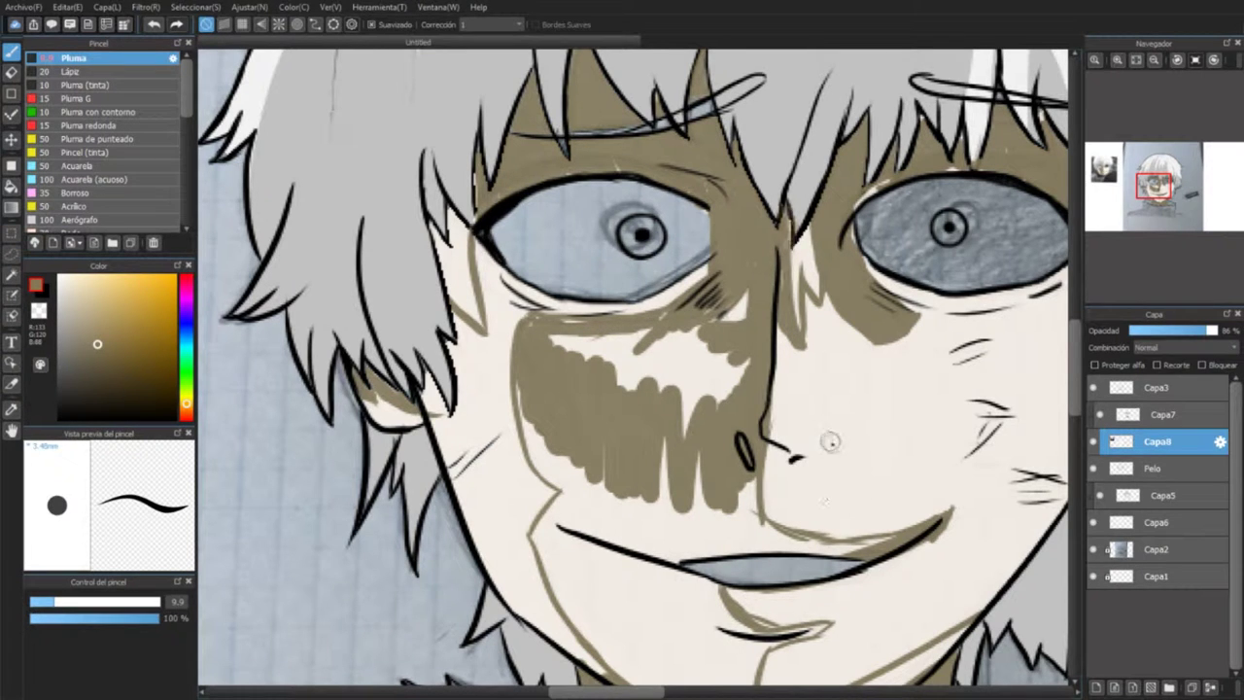
key("ctrl+z")
key("ctrl+z")
left_click(1099, 413)
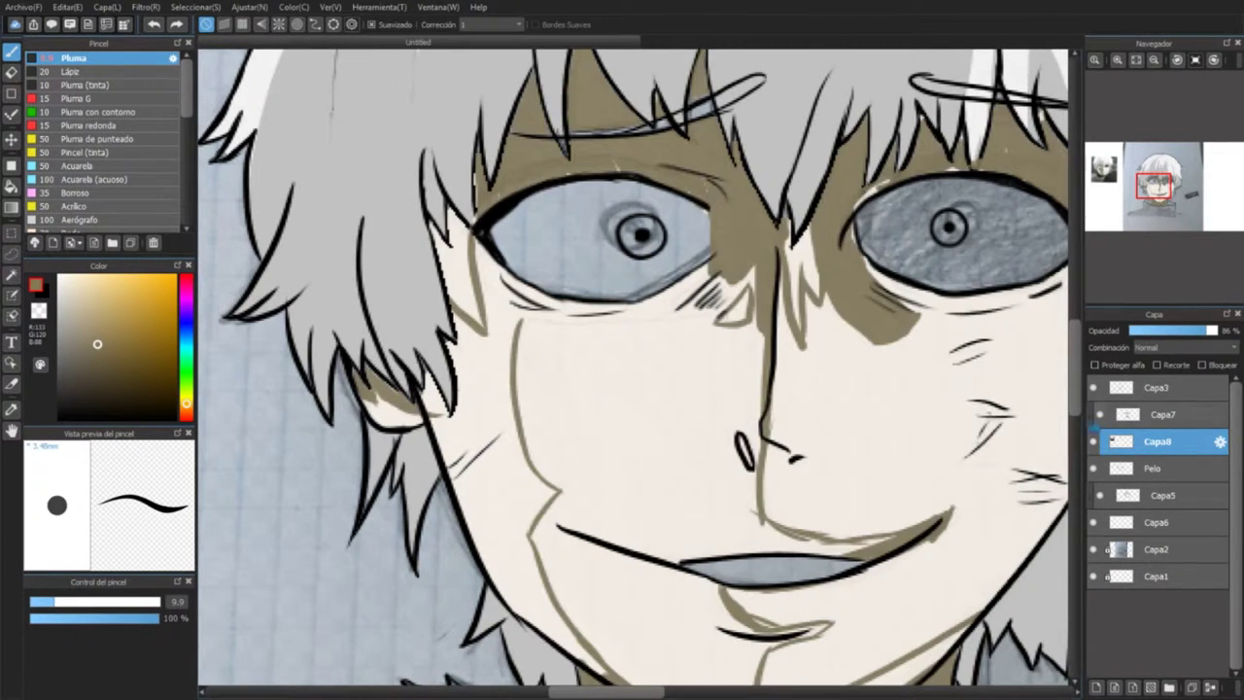
Step: Fill the shadows beside the left eye and at the top of the nose bridge with brown on layer Capa7
left_click(1161, 414)
mouse_move(474, 185)
left_mouse_down()
mouse_move(438, 243)
mouse_move(467, 316)
left_mouse_up()
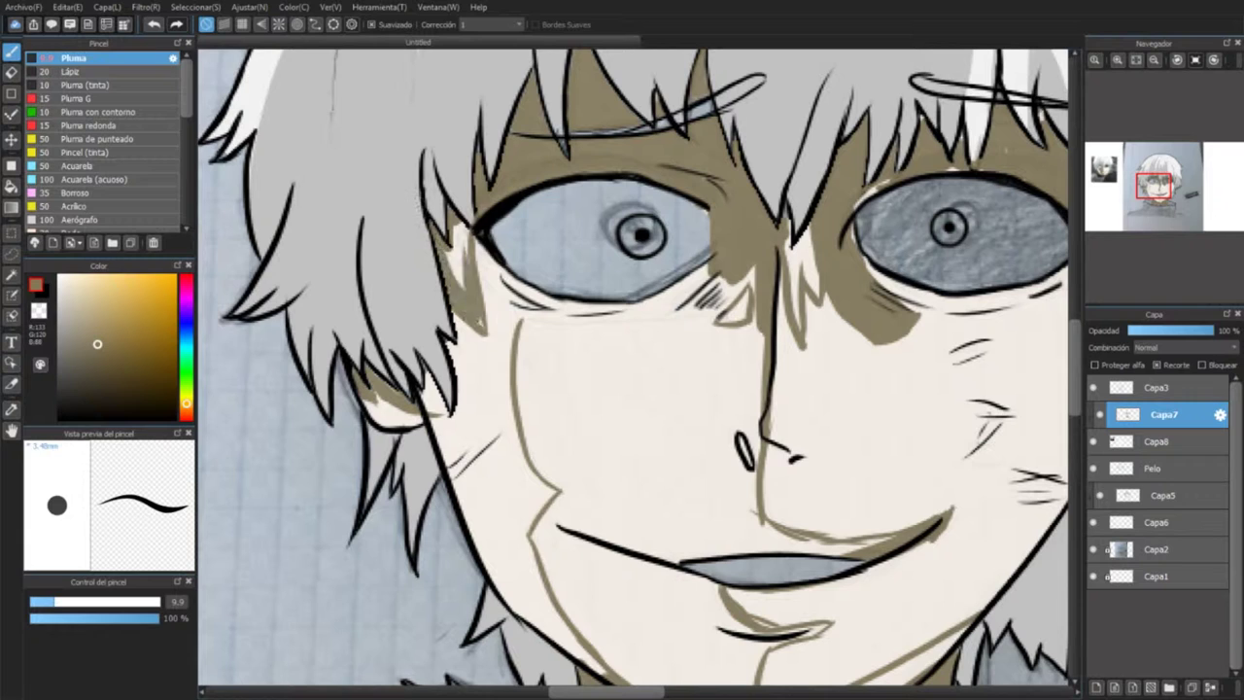
mouse_move(788, 214)
left_mouse_down()
mouse_move(790, 340)
mouse_move(803, 214)
left_mouse_up()
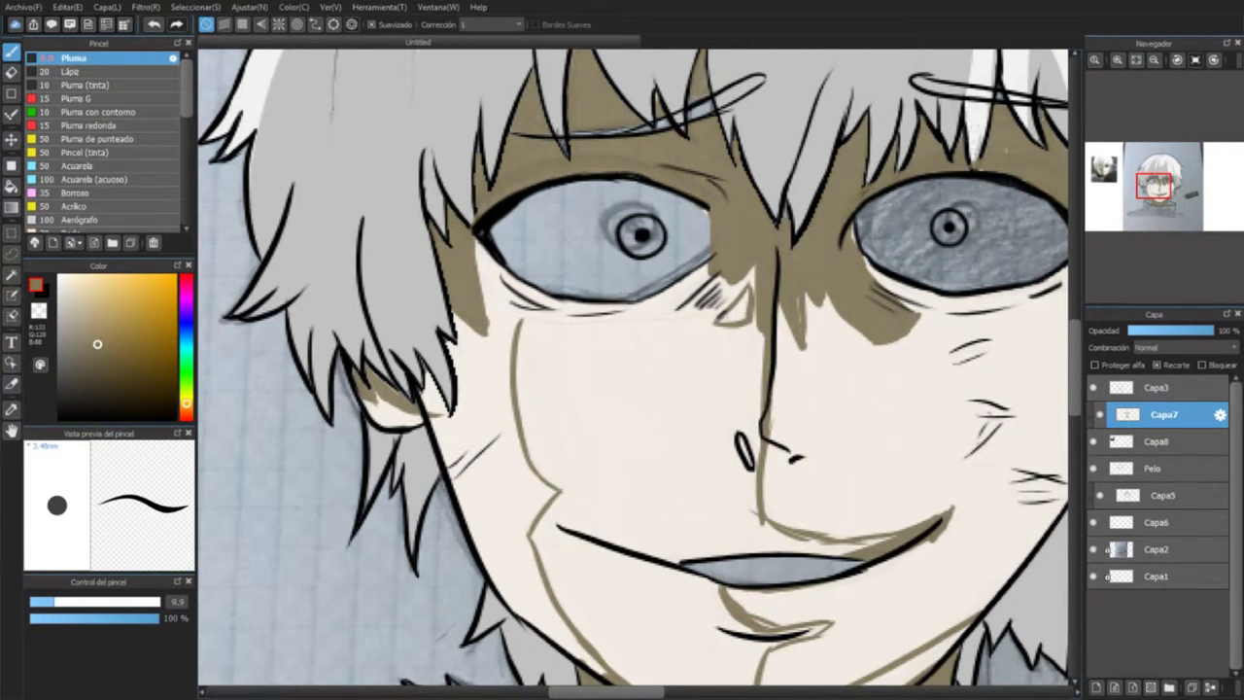
Step: Draw brown shadow strokes under the left eye and diagonally across the cheek
left_click_drag(739, 272, 680, 360)
mouse_move(524, 321)
left_mouse_down()
mouse_move(699, 291)
mouse_move(588, 427)
left_mouse_up()
left_click_drag(680, 427, 433, 265)
Step: Shade the underside of the jaw and the chin below the lower lip with brown strokes
left_click_drag(714, 471, 505, 583)
left_click_drag(651, 505, 457, 573)
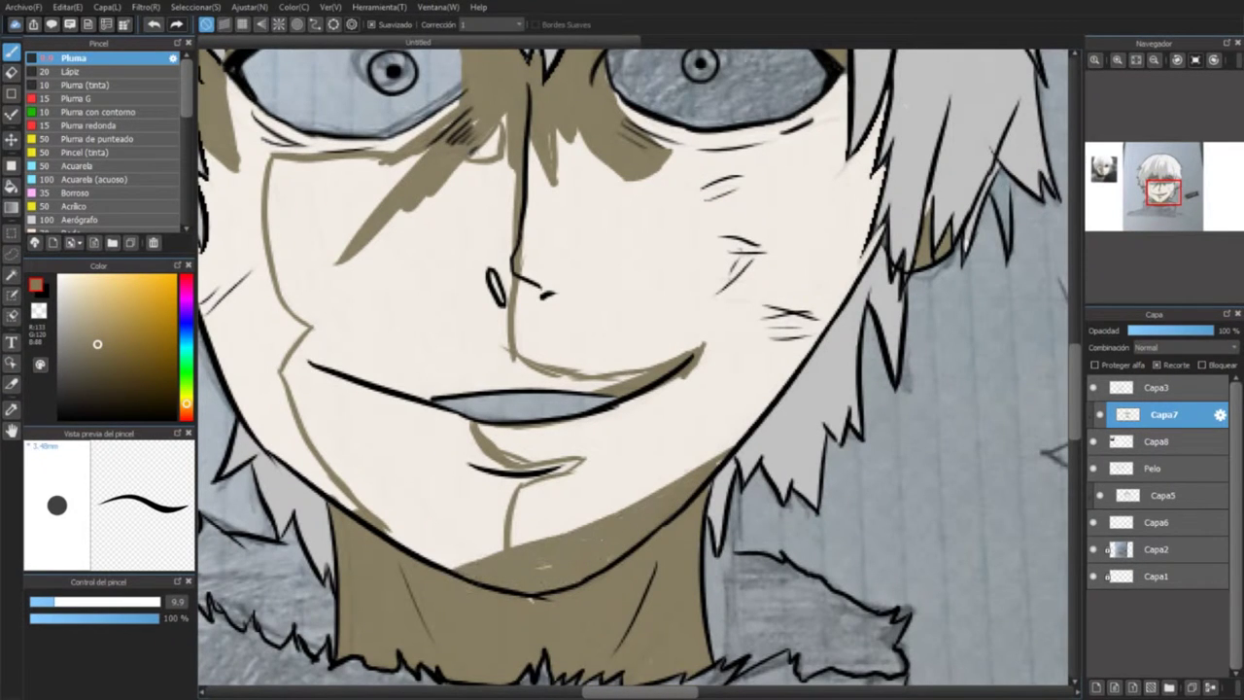
left_click_drag(335, 445, 467, 563)
left_click_drag(360, 467, 490, 562)
left_click_drag(574, 466, 481, 529)
left_click_drag(529, 472, 490, 544)
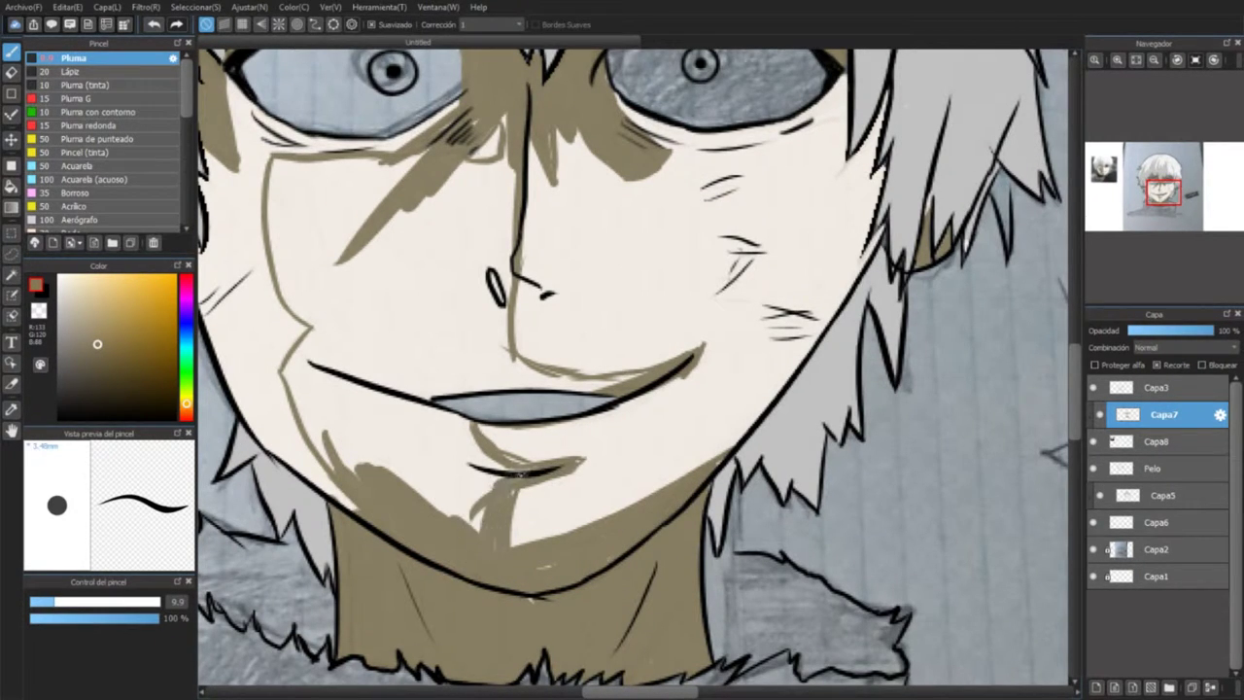
Step: Outline the inner cheek shadow, set the brush size to 37 and block it in down to the left mouth corner
mouse_move(355, 476)
left_mouse_down()
mouse_move(286, 371)
mouse_move(428, 199)
left_mouse_up()
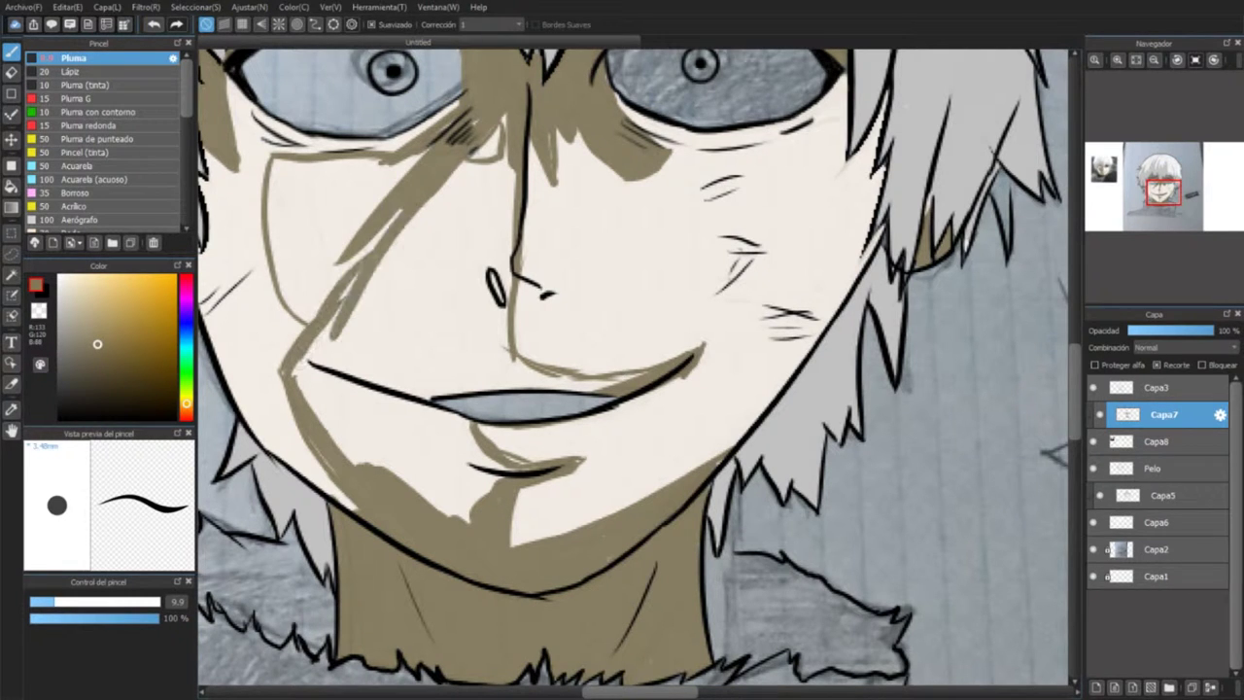
mouse_move(433, 148)
left_mouse_down()
mouse_move(379, 350)
mouse_move(515, 301)
mouse_move(457, 195)
left_mouse_up()
left_click_drag(105, 602, 112, 603)
mouse_move(446, 282)
left_mouse_down()
mouse_move(321, 437)
mouse_move(283, 368)
left_mouse_up()
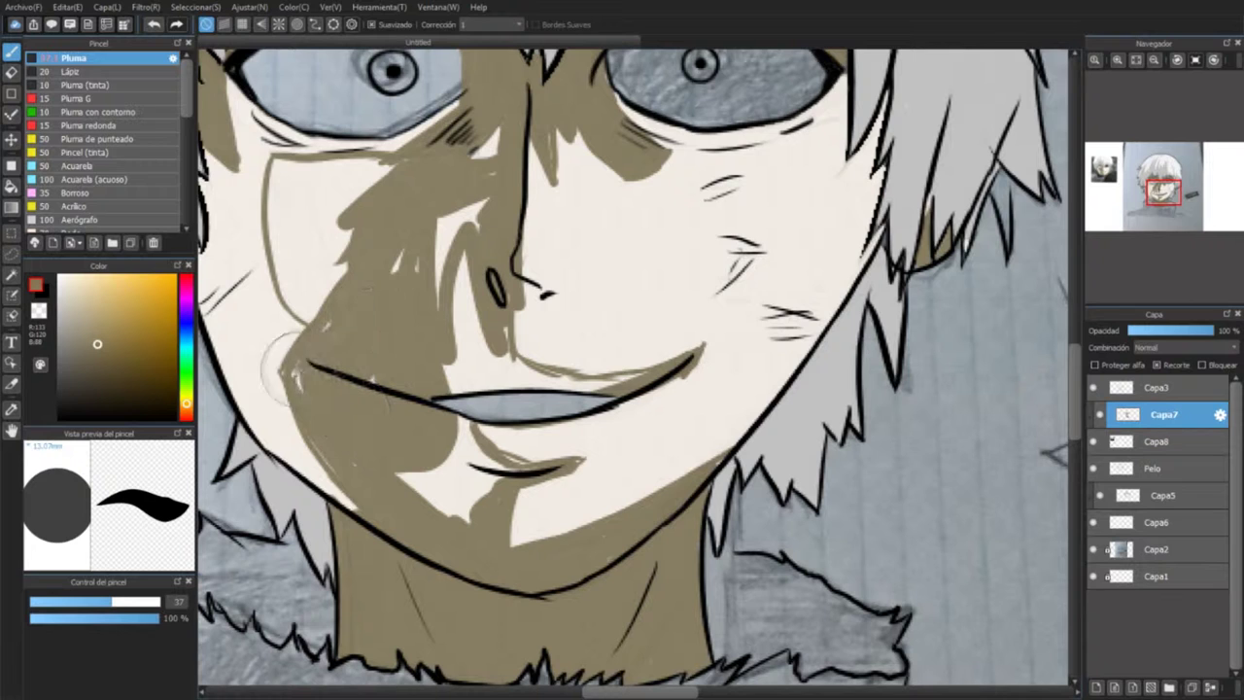
Step: Fill the brown shadow around the left mouth corner and chin, undoing stray strokes
mouse_move(457, 204)
left_mouse_down()
mouse_move(490, 388)
mouse_move(418, 466)
left_mouse_up()
key("ctrl+z")
mouse_move(447, 369)
left_mouse_down()
mouse_move(457, 476)
mouse_move(520, 448)
mouse_move(413, 491)
left_mouse_up()
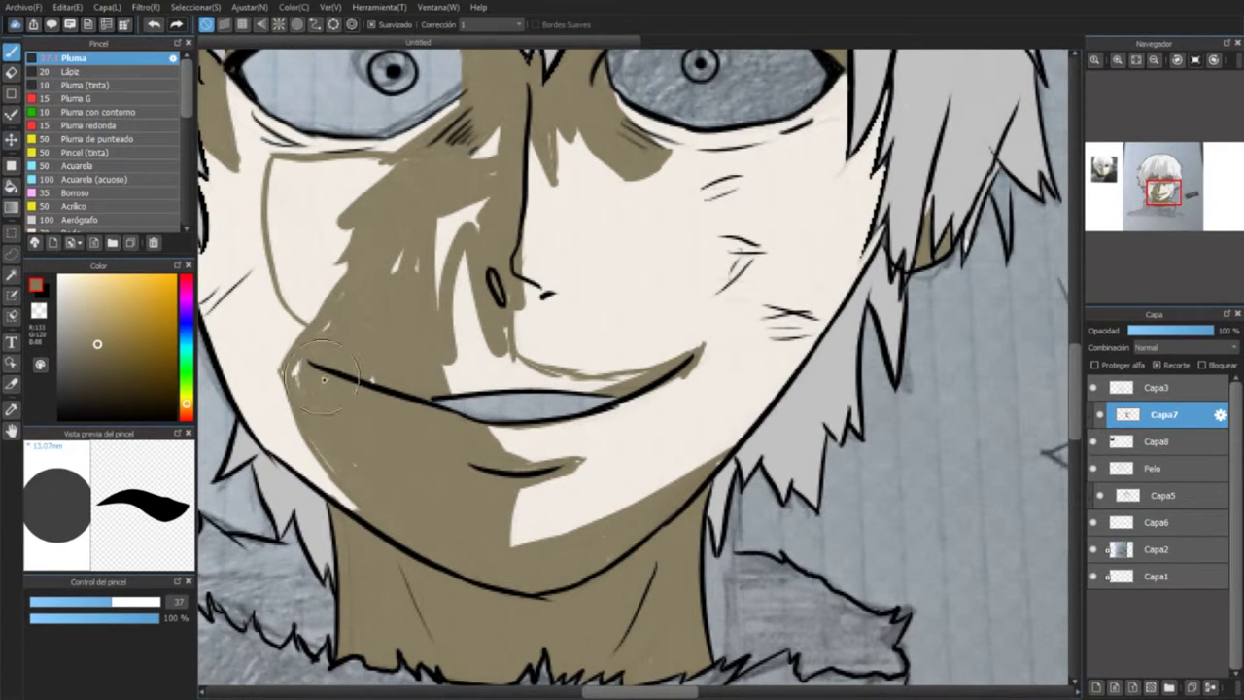
left_click_drag(306, 399, 311, 491)
key("ctrl+z")
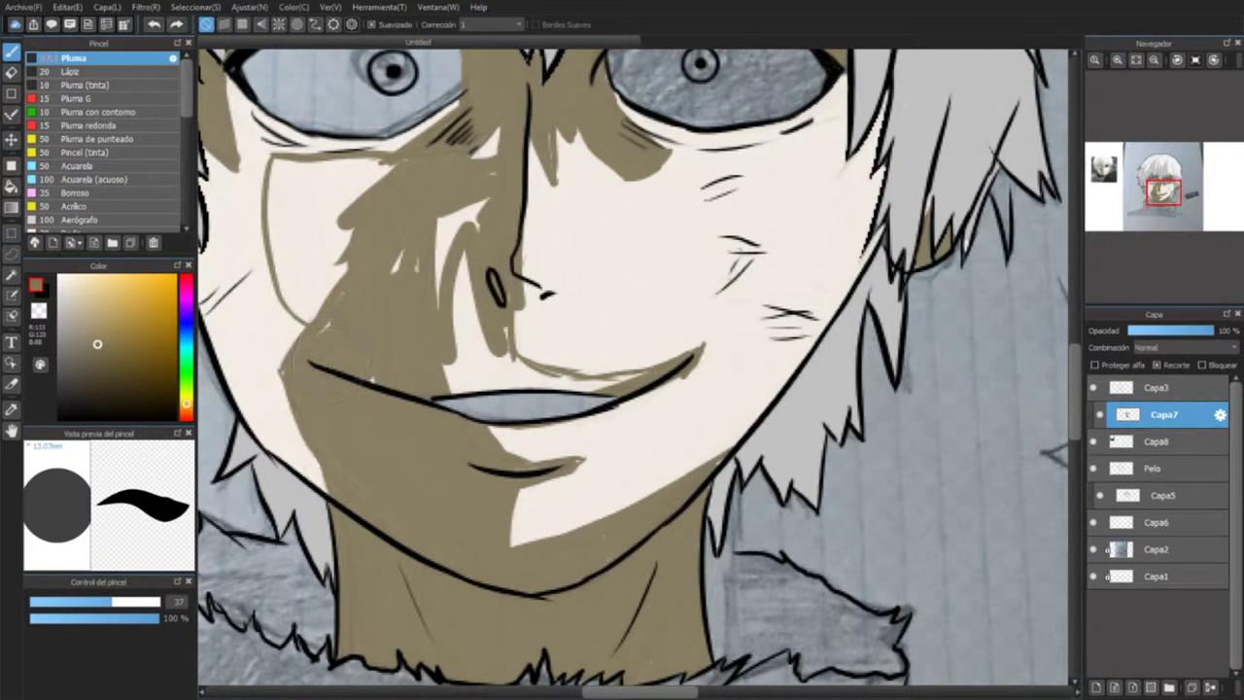
key("ctrl+z")
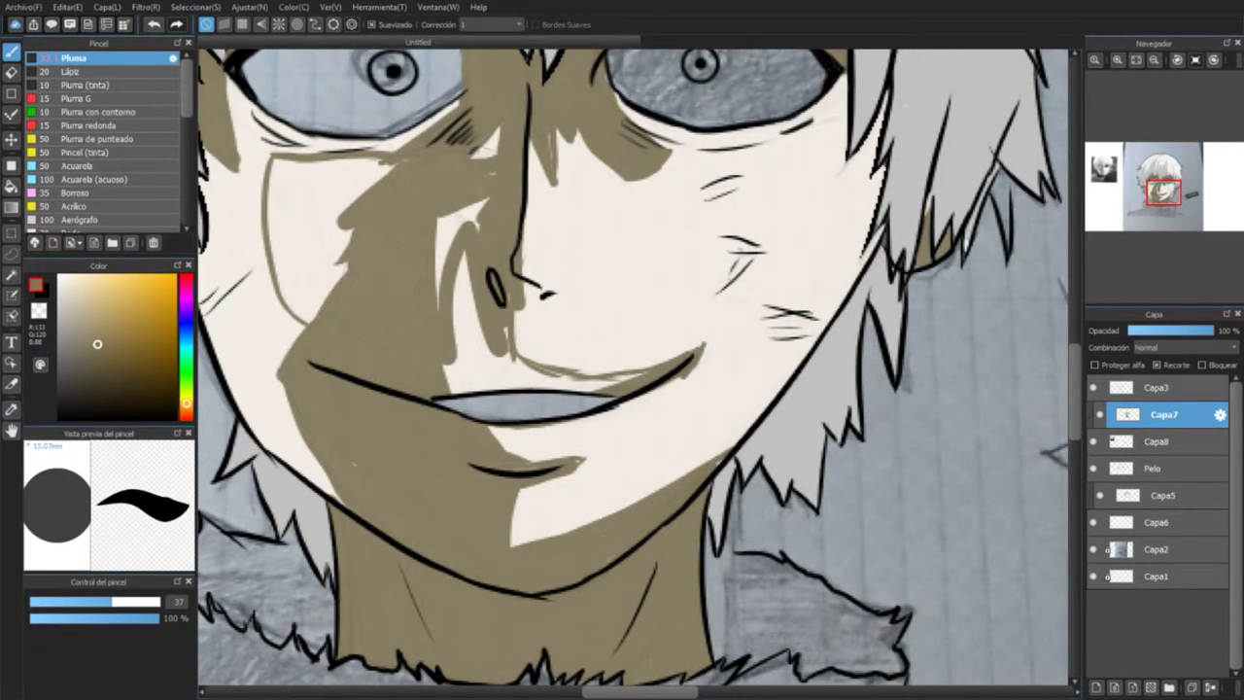
Step: Fill the gaps in the brown shadow beside the nose and above the upper lip
left_click_drag(457, 204, 467, 389)
key("ctrl+z")
left_click_drag(462, 199, 481, 393)
mouse_move(505, 330)
left_mouse_down()
mouse_move(515, 389)
mouse_move(559, 340)
mouse_move(636, 369)
left_mouse_up()
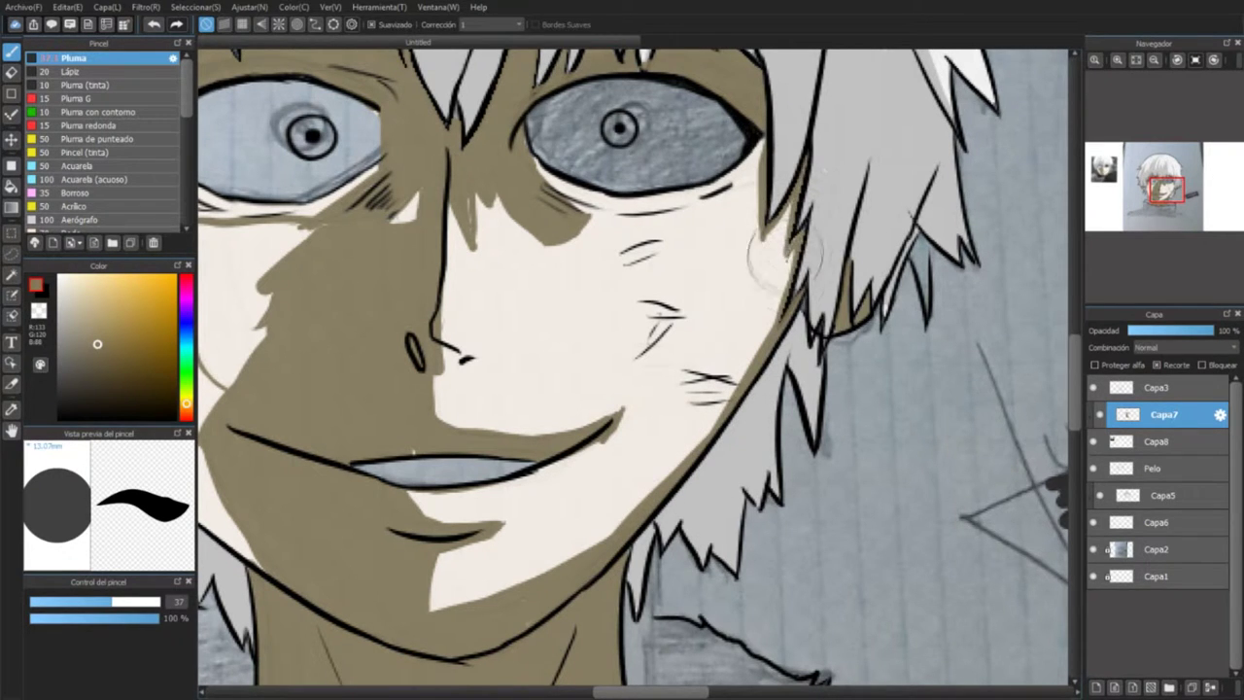
Step: Fill the rest of the left cheek's shadow and add a darker brown stroke to the neck
left_click_drag(622, 292, 932, 456)
mouse_move(544, 399)
left_mouse_down()
mouse_move(515, 563)
mouse_move(535, 525)
left_mouse_up()
left_click_drag(614, 392, 588, 424)
left_click_drag(680, 486, 544, 78)
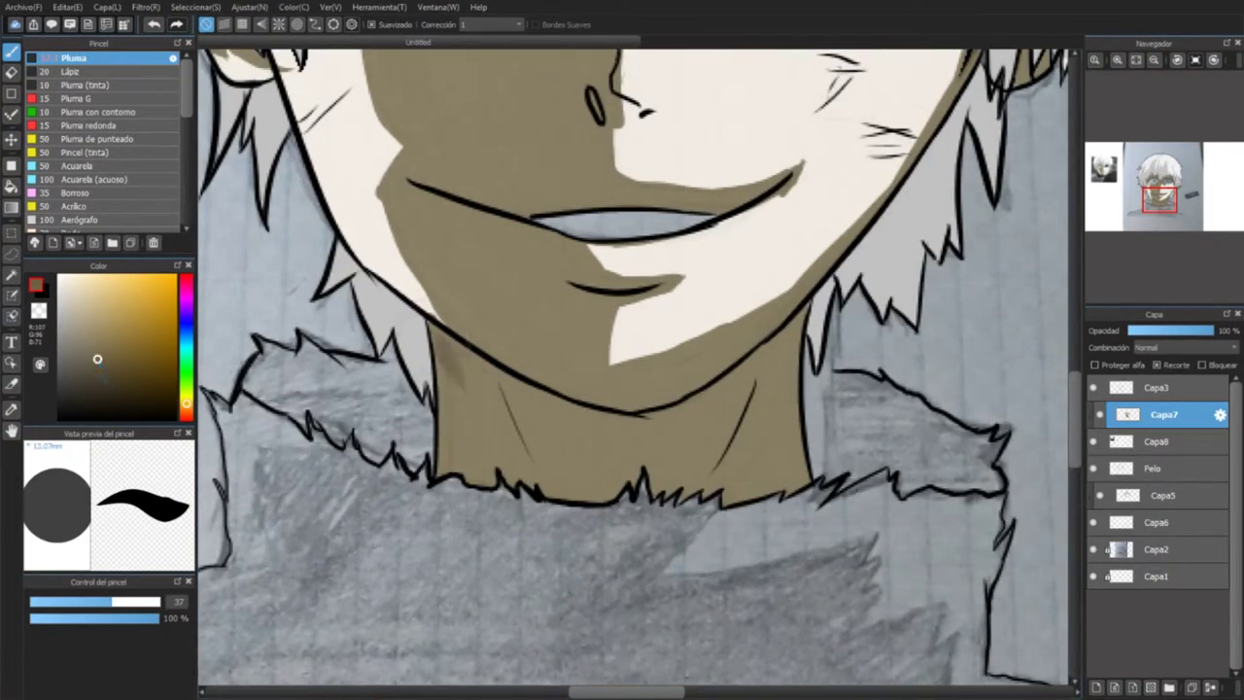
left_click_drag(457, 350, 525, 476)
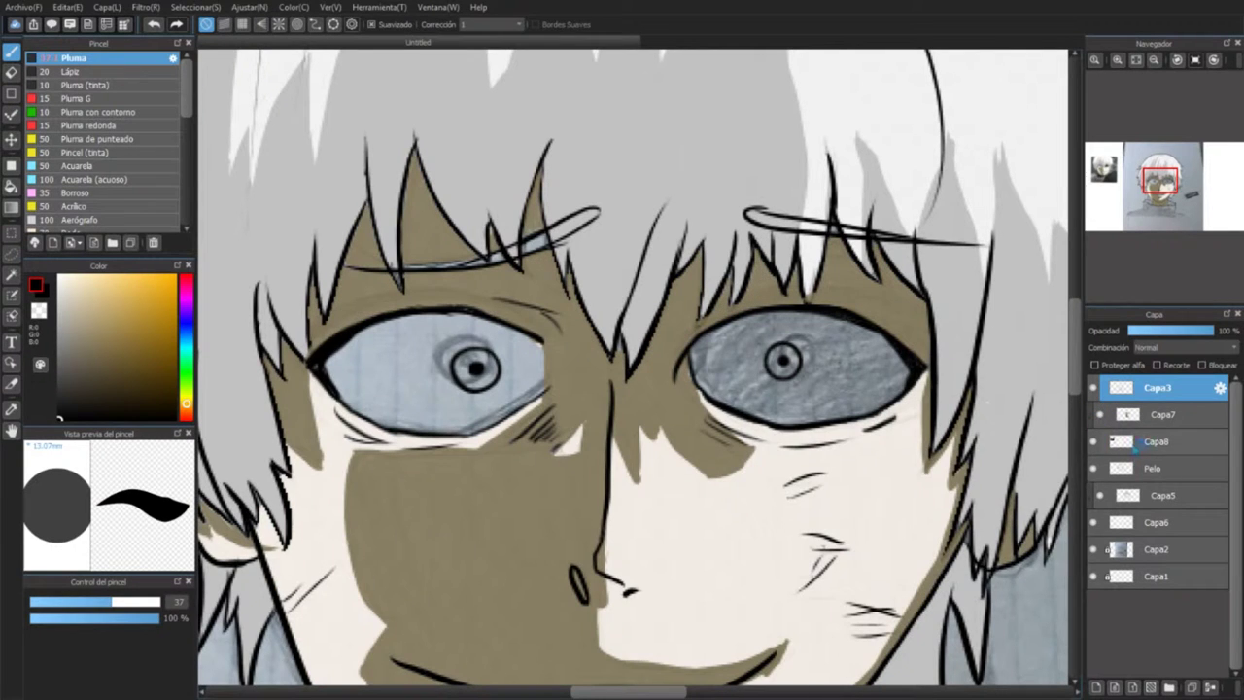
Step: Try moving the Pelo layer to the top of the layer stack
left_click_drag(1135, 468, 1137, 418)
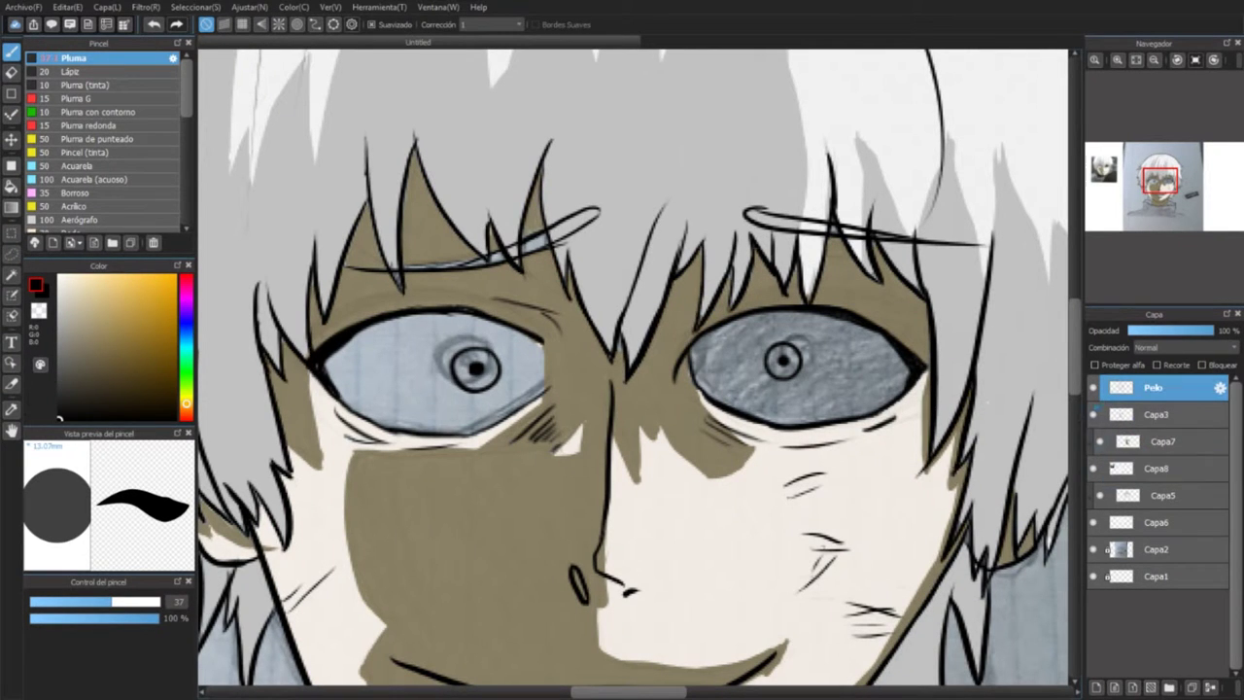
left_click_drag(1155, 468, 1139, 414)
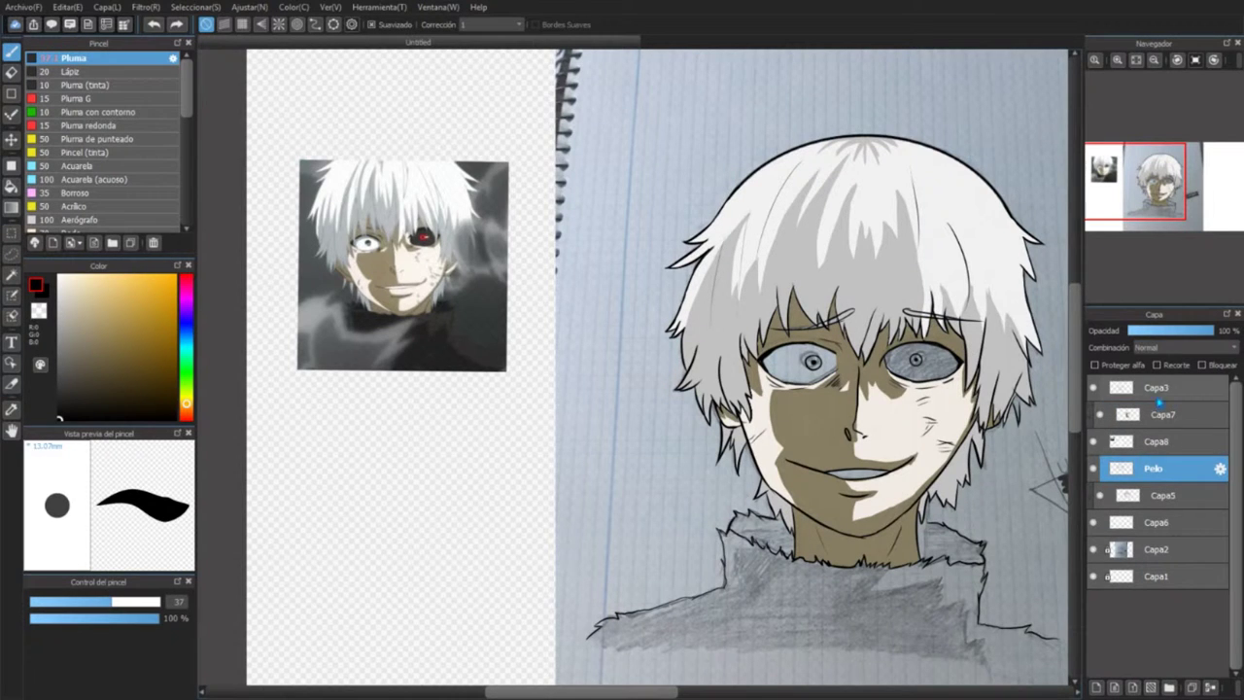
left_click(1158, 394)
Step: Soften the edges of the face shadows on Capa7 and the hair shadows on Capa5 with the Borroso brush
left_click(1130, 415)
left_click(77, 193)
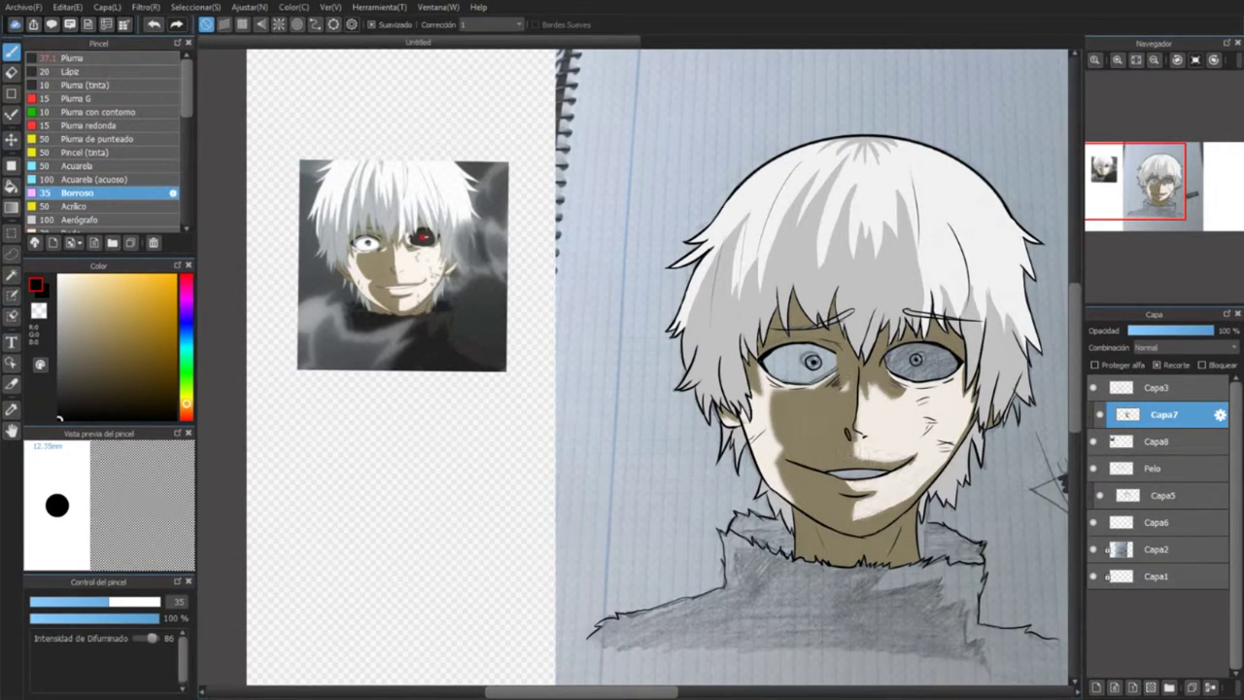
left_click(1158, 496)
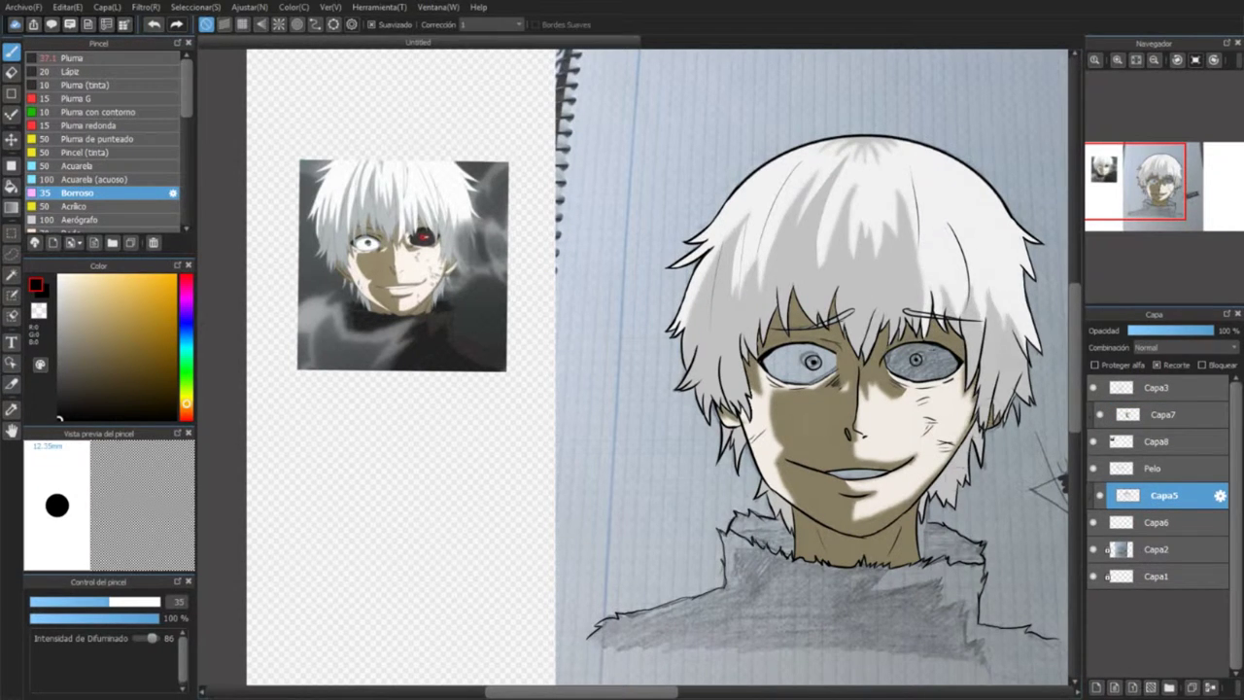
scroll(744, 256, "up", 3)
Step: Add a new layer for the eye colours and place it directly beneath Capa6
left_click(1158, 523)
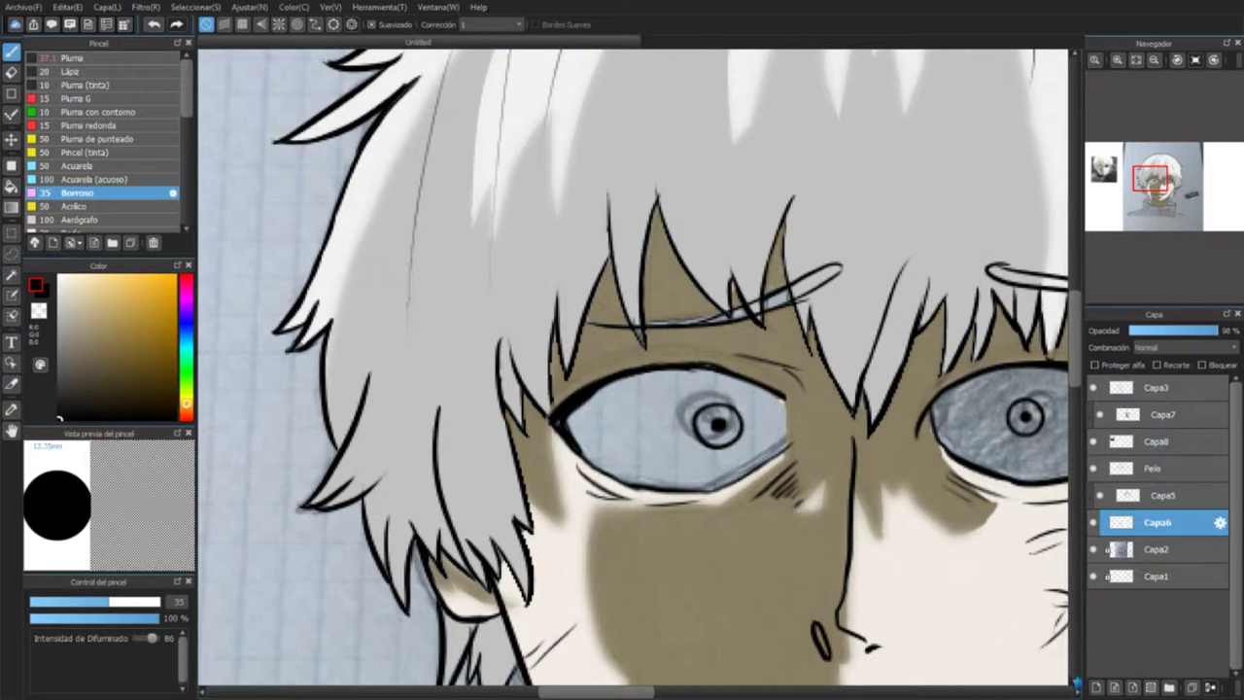
left_click(1096, 686)
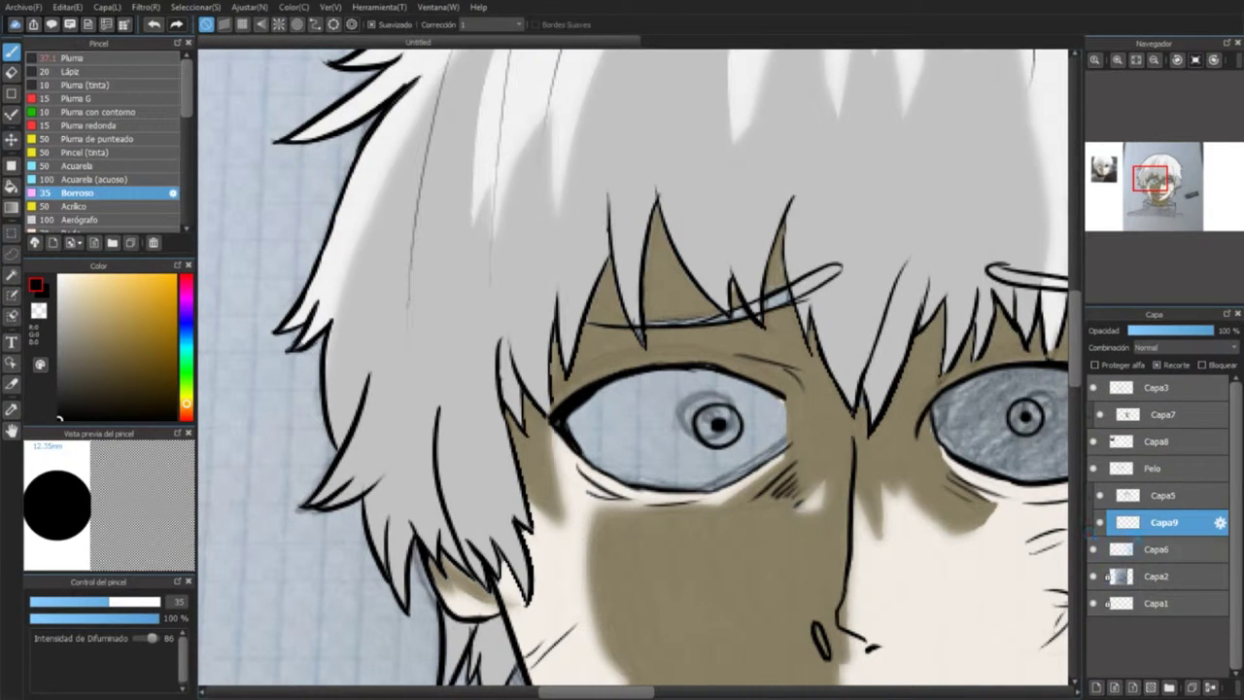
left_click_drag(1142, 533, 1147, 552)
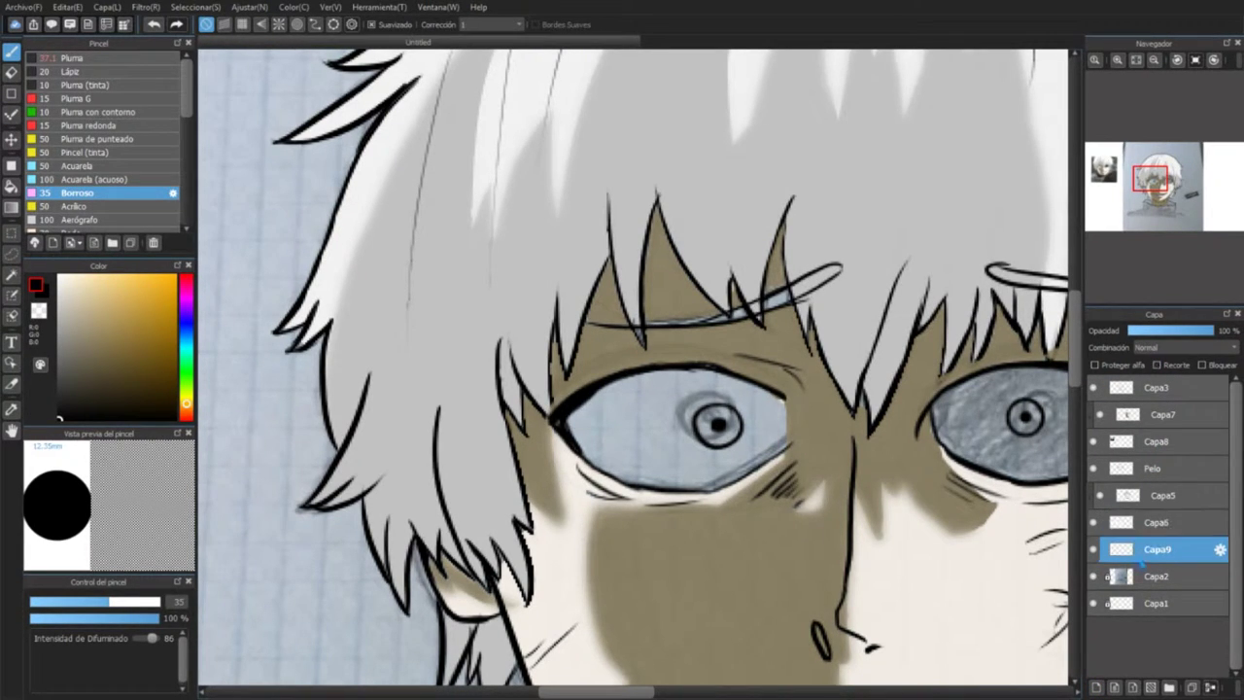
scroll(632, 374, "down", 2)
scroll(830, 415, "up", 2)
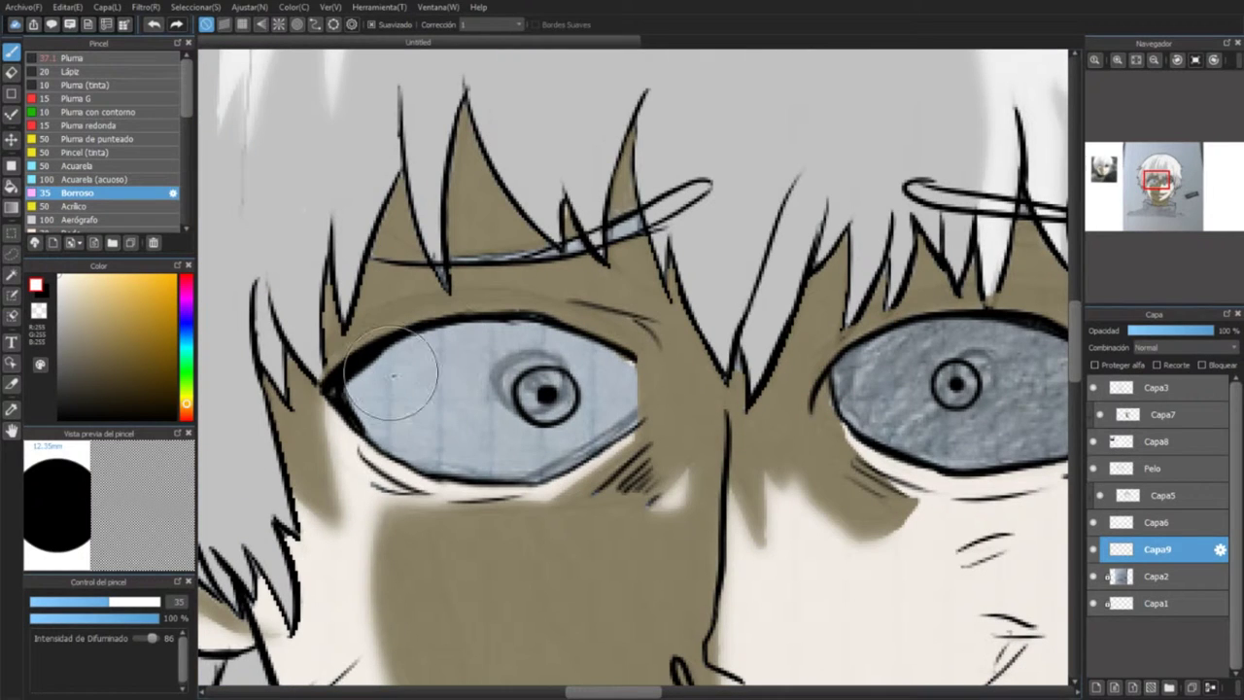
Step: Paint white along the inside edges of the left eye with the Pluma brush on layer Capa9
left_click(73, 57)
left_click_drag(349, 389, 500, 335)
left_click_drag(418, 340, 617, 374)
mouse_move(350, 403)
left_mouse_down()
mouse_move(456, 471)
mouse_move(573, 449)
left_mouse_up()
mouse_move(583, 427)
left_mouse_down()
mouse_move(622, 362)
mouse_move(634, 403)
left_mouse_up()
Step: Fill the remaining area of the left eye with white on layer Capa9
left_click(1156, 522)
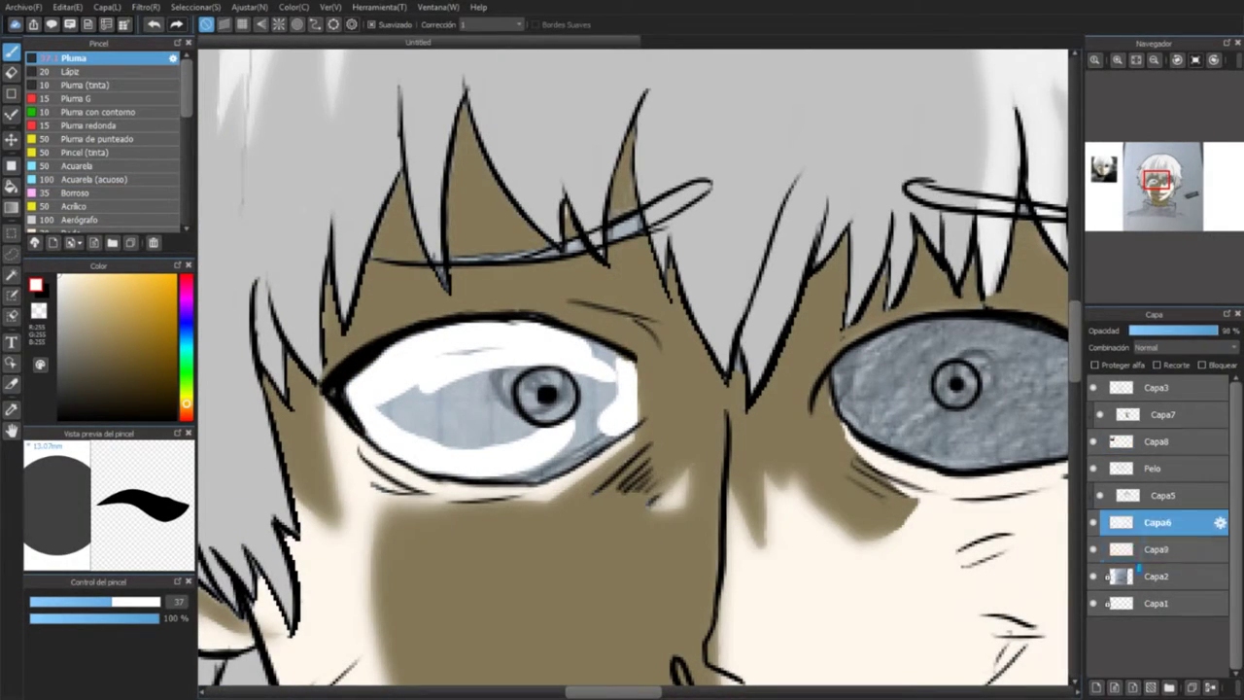
left_click(1156, 549)
left_click_drag(500, 383, 607, 457)
left_click_drag(389, 378, 558, 437)
mouse_move(378, 457)
left_mouse_down()
mouse_move(490, 471)
mouse_move(617, 433)
left_mouse_up()
left_click_drag(447, 330, 501, 388)
left_click_drag(583, 340, 621, 427)
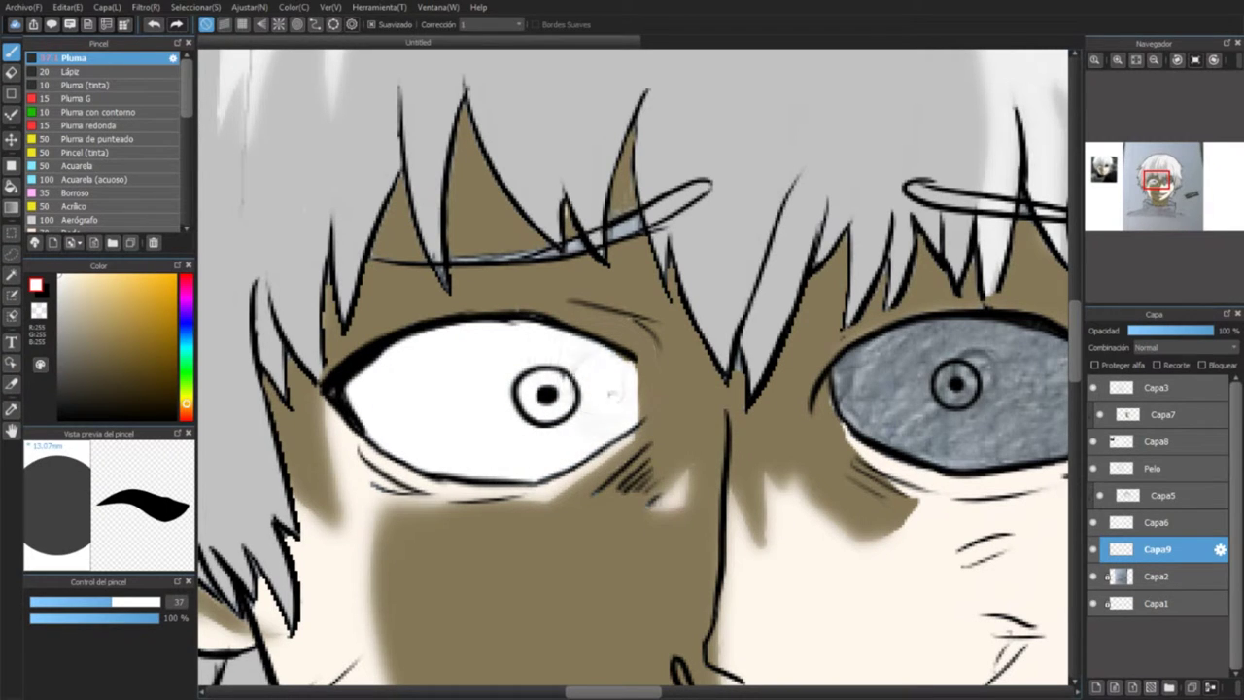
mouse_move(583, 367)
left_mouse_down()
mouse_move(411, 360)
mouse_move(457, 413)
left_mouse_up()
Step: Fill the whole right eye with dark grey on layer Capa9
left_click_drag(855, 340, 938, 389)
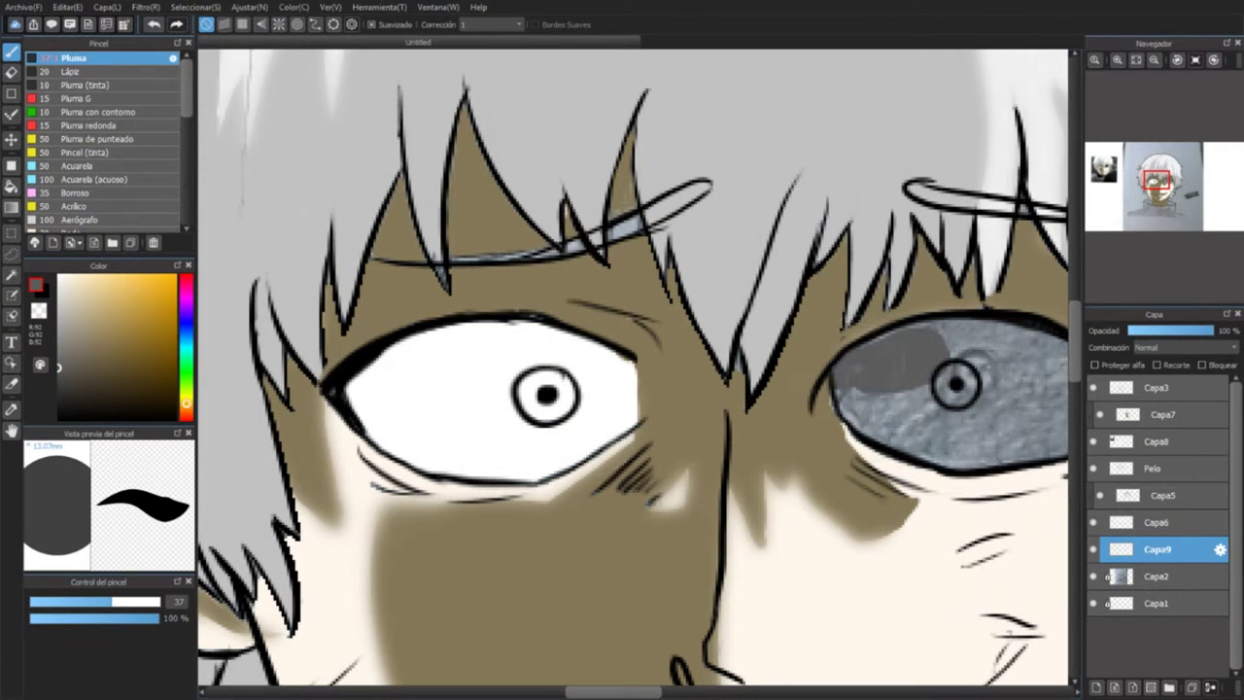
left_click_drag(845, 408, 1059, 452)
left_click_drag(874, 335, 1059, 374)
left_click_drag(845, 374, 1059, 456)
left_click_drag(972, 456, 717, 343)
left_click_drag(865, 331, 632, 292)
left_click_drag(622, 228, 796, 206)
left_click_drag(797, 206, 825, 238)
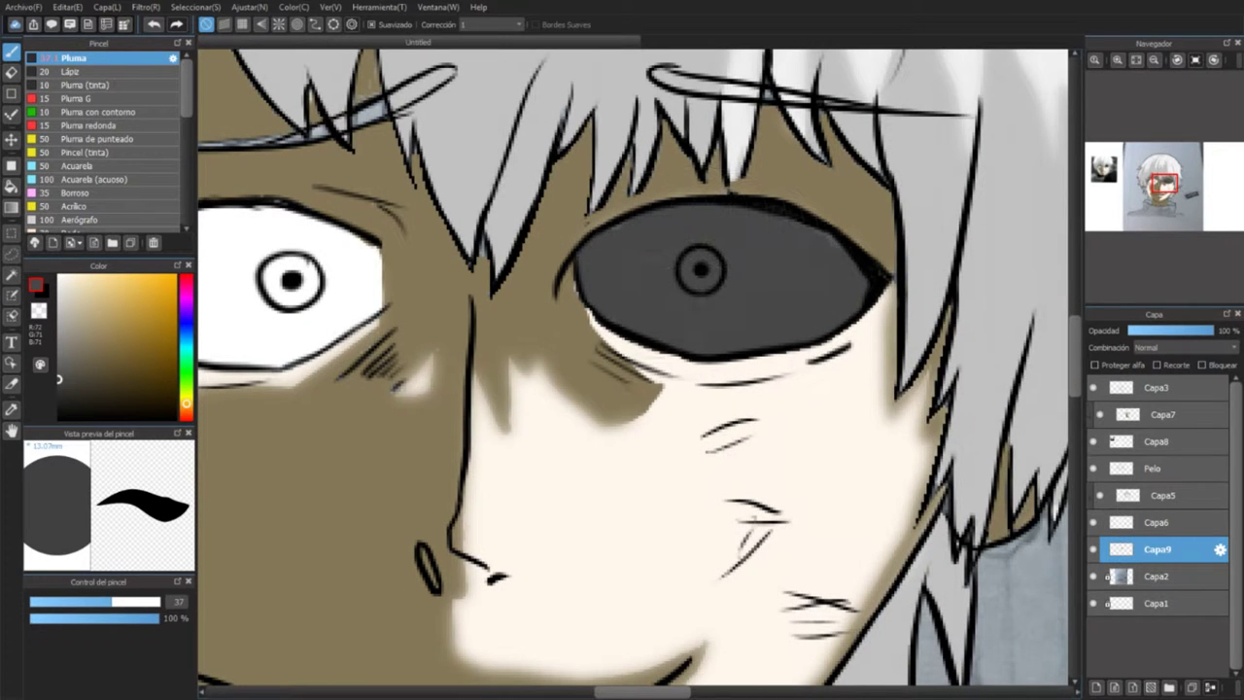
Step: Add two clipped layers above Capa9 and colour the right eye's iris bright red
left_click(1105, 681)
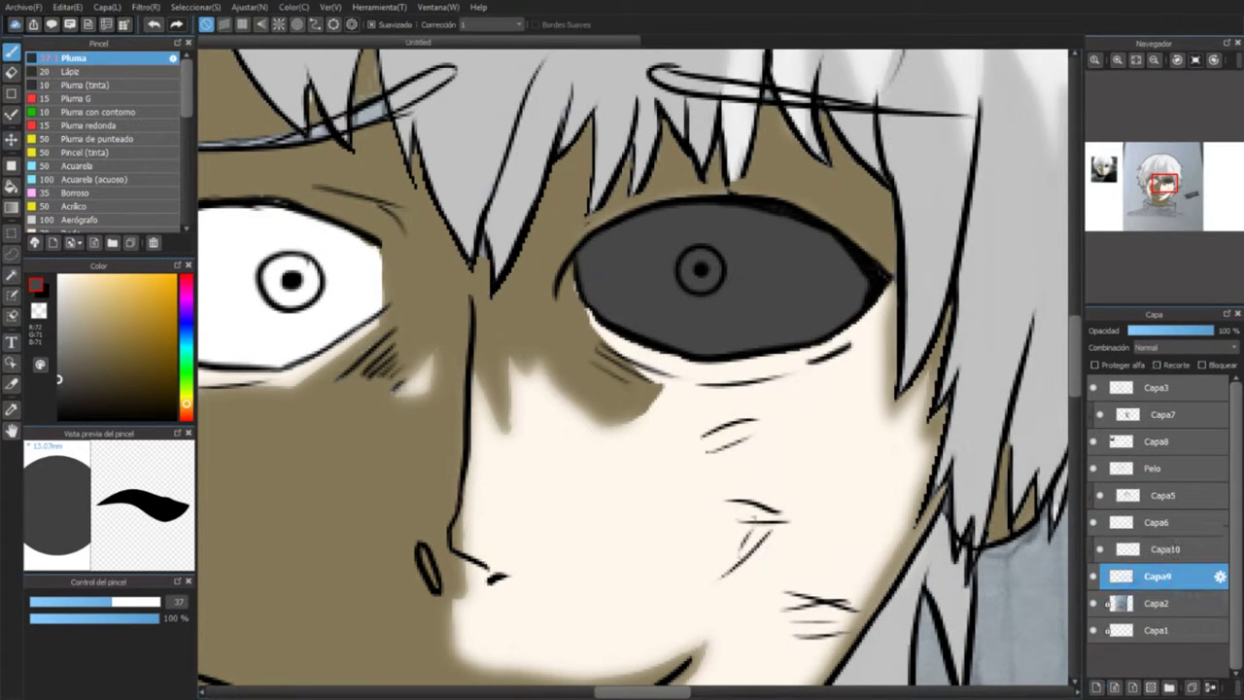
left_click(1104, 681)
left_click(1156, 365)
left_click(182, 278)
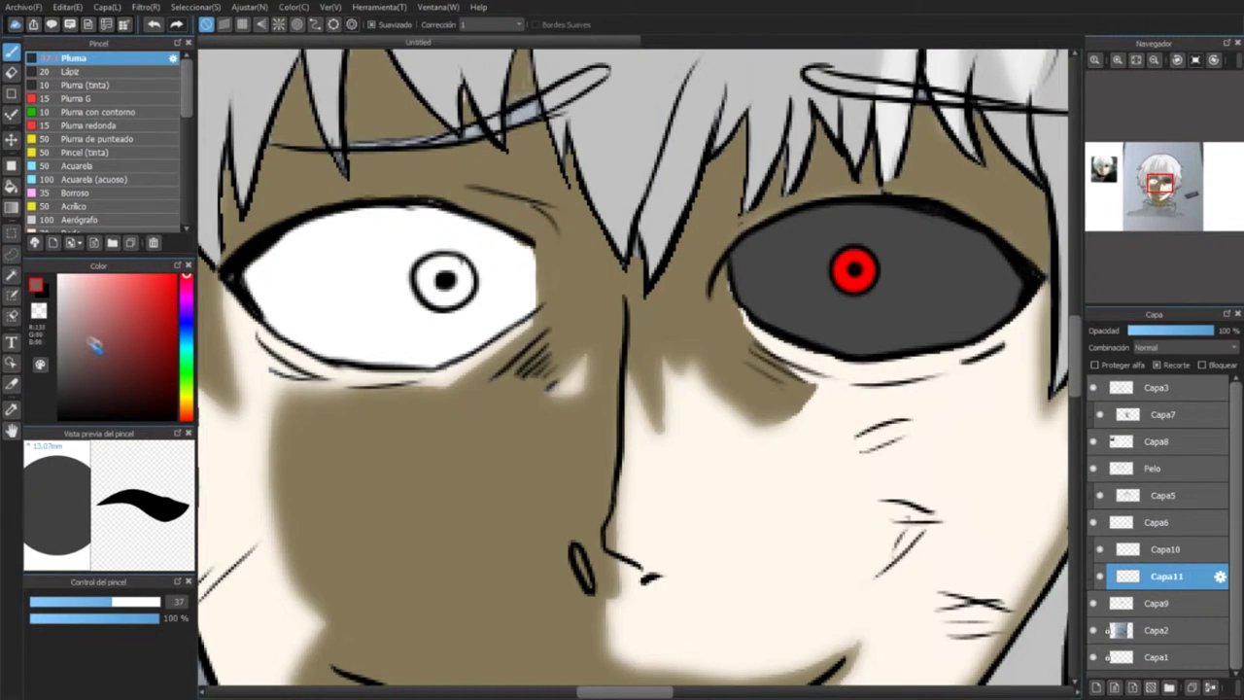
Step: Paint the left eye's iris grey on layer Capa11, settling on a light grey
left_click(59, 342)
mouse_move(427, 264)
left_mouse_down()
mouse_move(457, 291)
mouse_move(466, 272)
left_mouse_up()
left_click(58, 373)
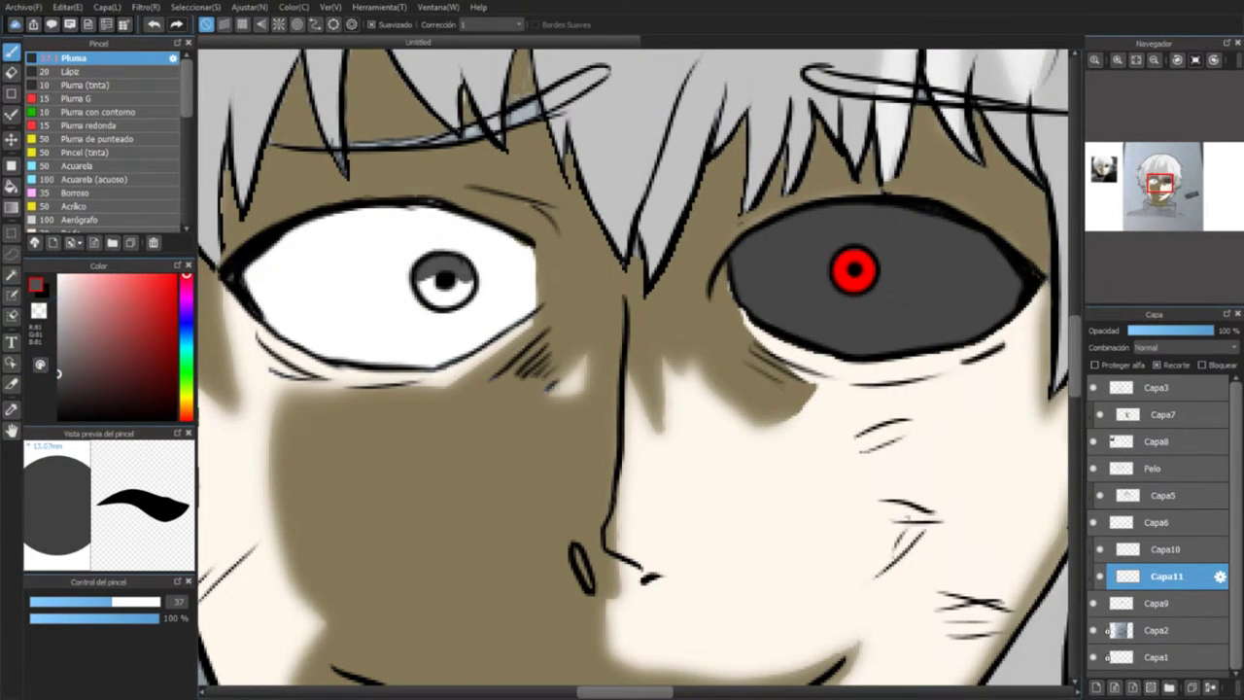
mouse_move(433, 320)
left_mouse_down()
mouse_move(417, 283)
mouse_move(446, 280)
mouse_move(480, 301)
mouse_move(428, 258)
left_mouse_up()
left_click(59, 311)
Step: Paint over both irises on layer Capa9, using dark grey in the right eye and white in the left eye
left_click(1156, 602)
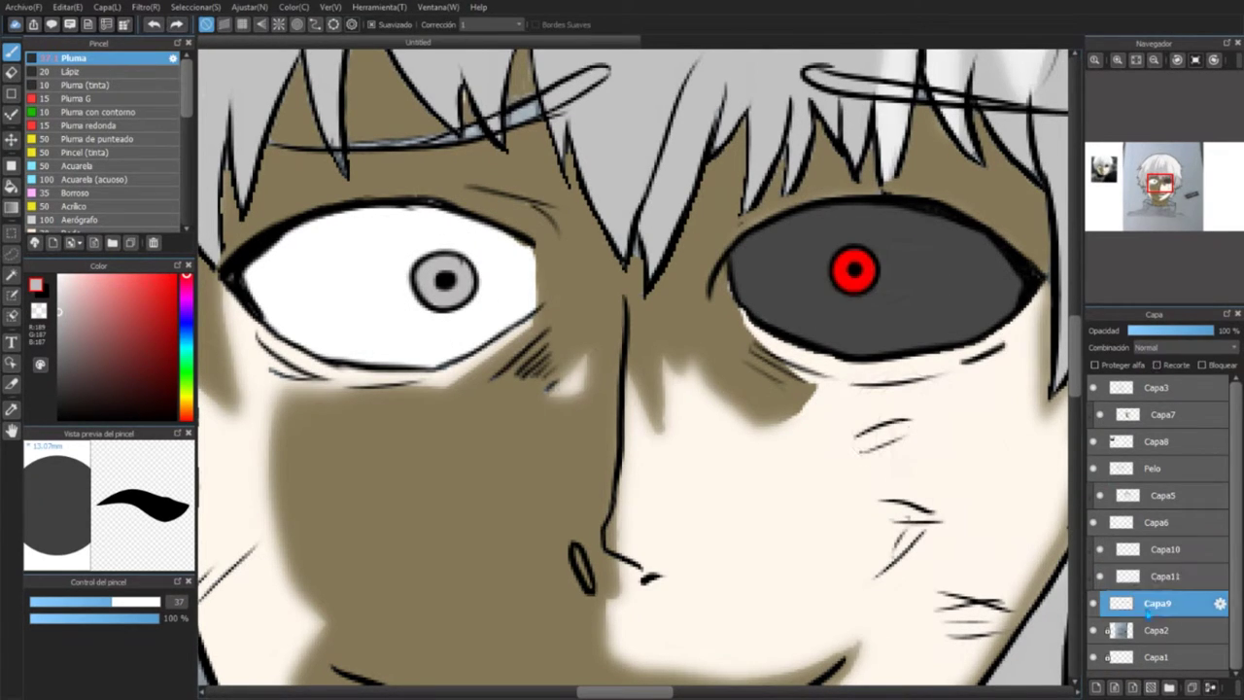
key("i")
key("b")
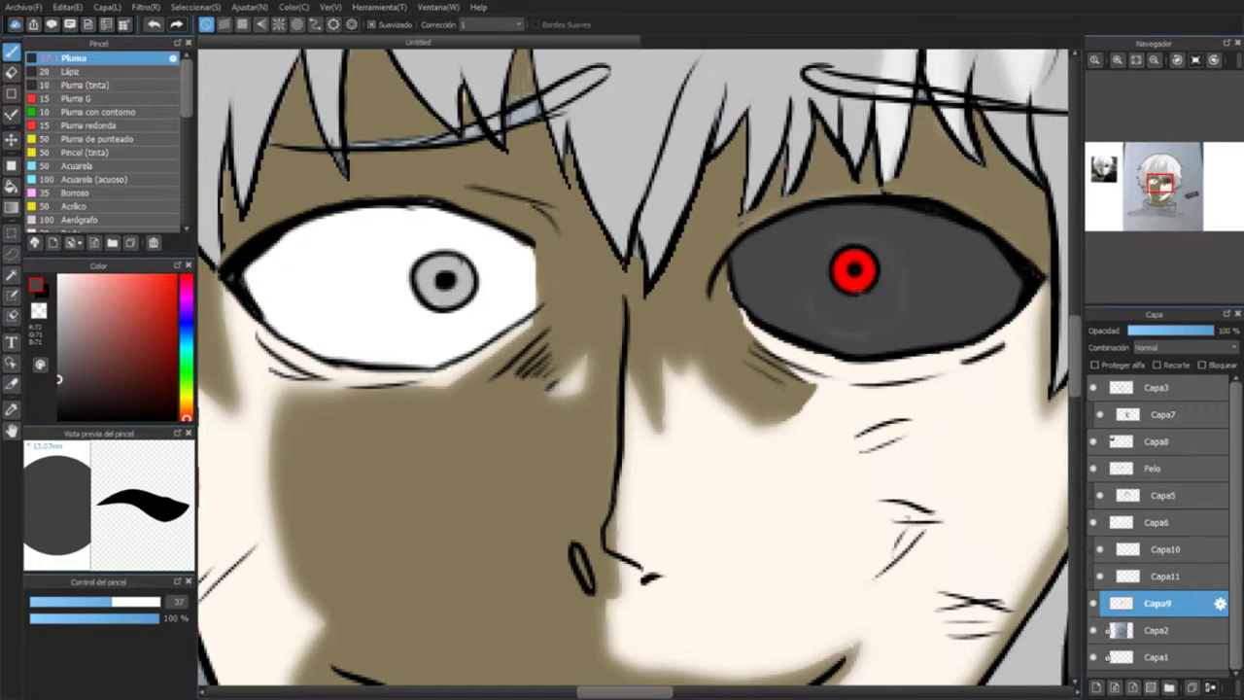
left_click(1157, 364)
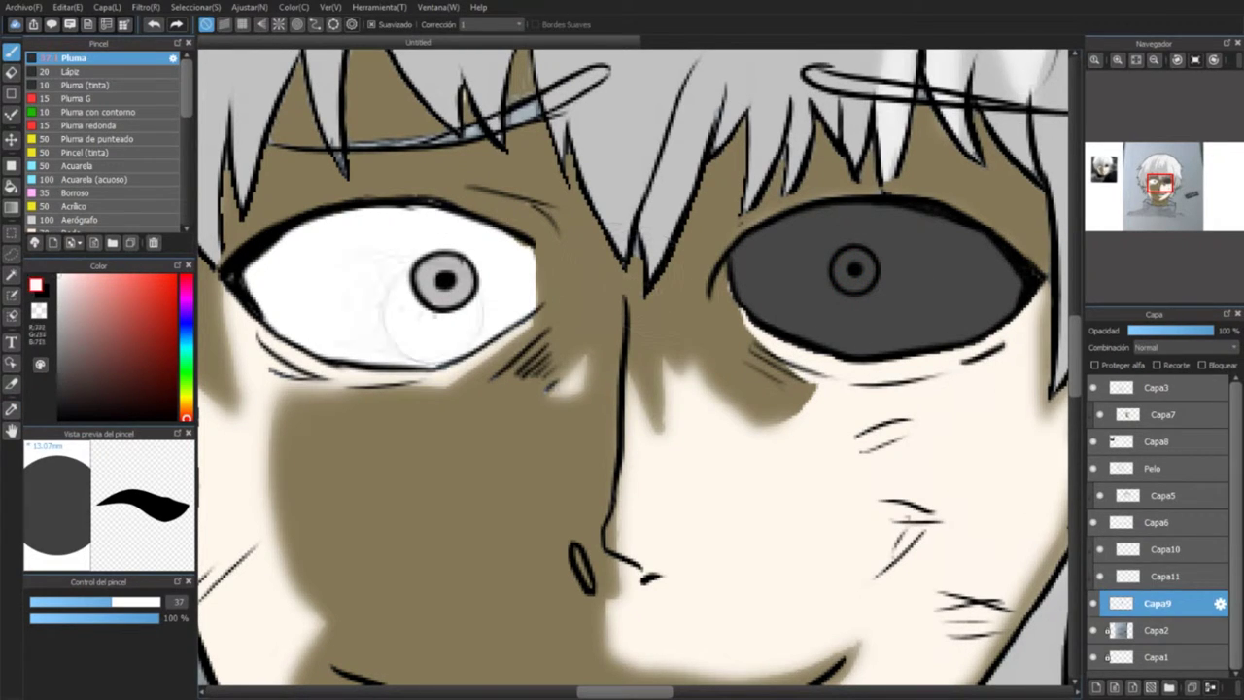
Step: Add a new layer above Capa9 and paint the right eye's iris bright red on it
left_click(1096, 687)
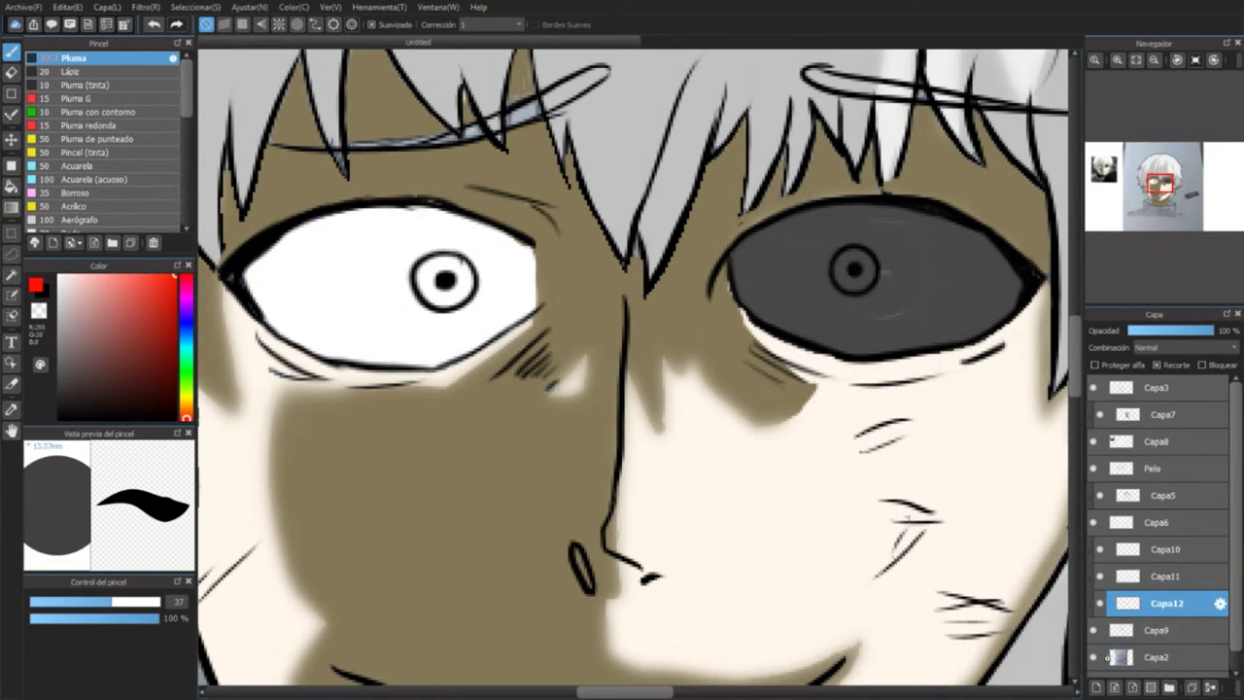
left_click(1178, 368)
mouse_move(848, 229)
left_mouse_down()
mouse_move(845, 292)
mouse_move(874, 311)
left_mouse_up()
key("e")
key("p")
left_click_drag(846, 257, 861, 275)
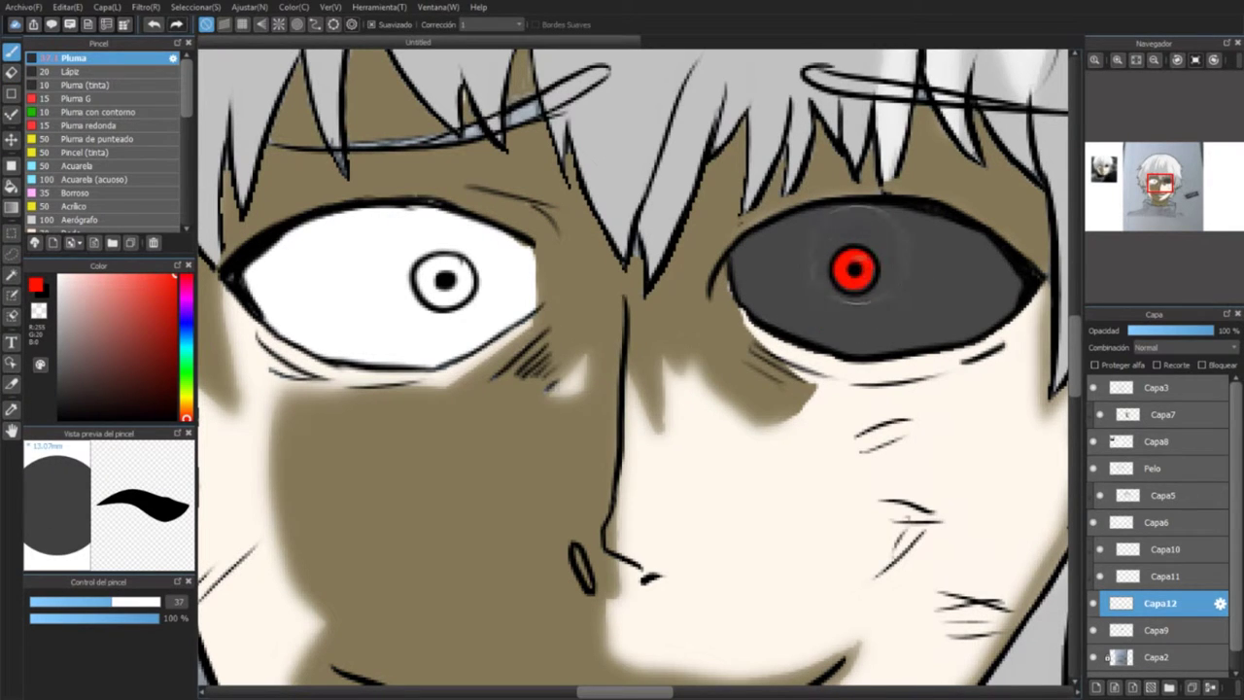
Step: Erase the left eye's iris and pupil line art on layer Capa3
left_click(1156, 387)
key("e")
mouse_move(418, 257)
left_mouse_down()
mouse_move(476, 292)
mouse_move(457, 301)
mouse_move(447, 282)
left_mouse_up()
Step: Redraw the left eye's iris on layer Capa3 as a thin black circle with a solid black pupil in its centre
key("p")
left_click_drag(110, 601, 30, 601)
left_click(57, 417)
key("u")
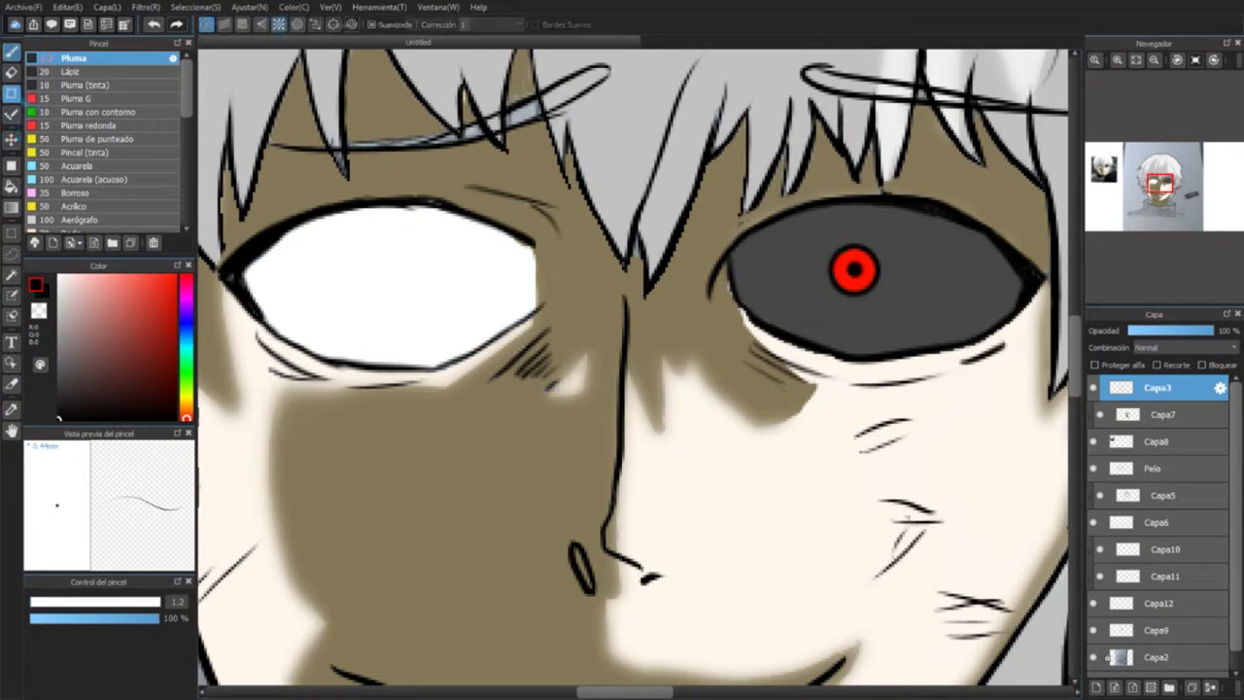
left_click_drag(367, 245, 467, 312)
key("ctrl+z")
key("p")
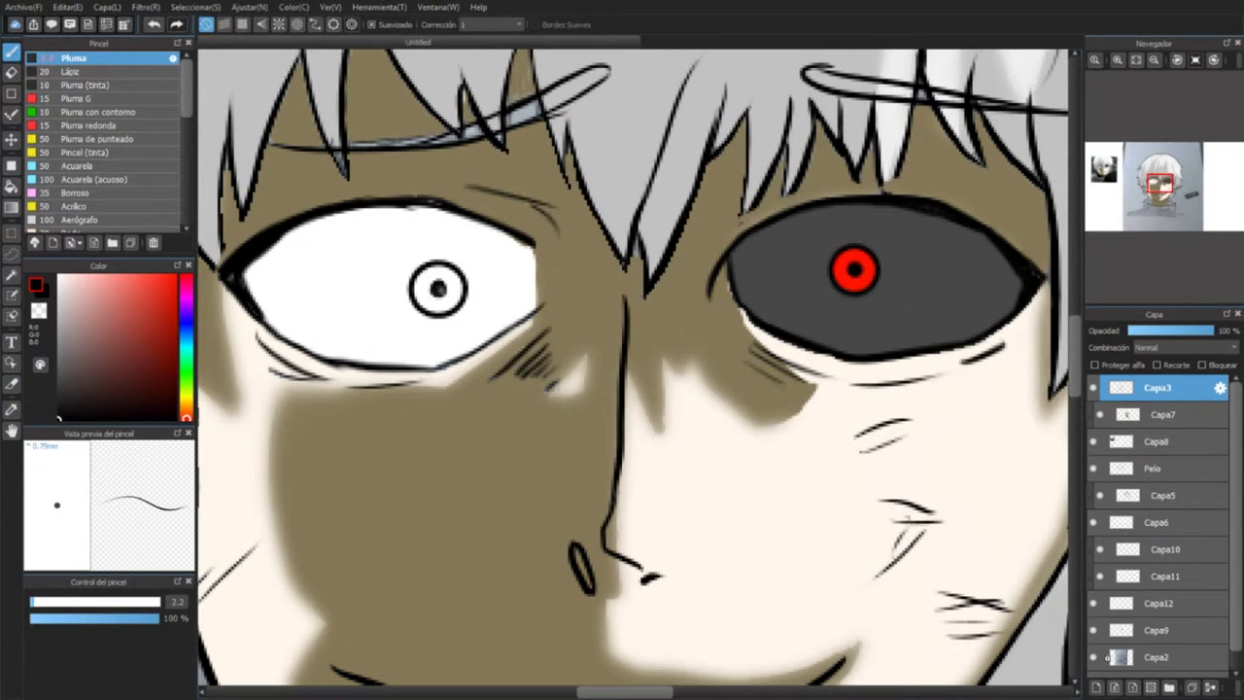
key("bracketright")
key("bracketright")
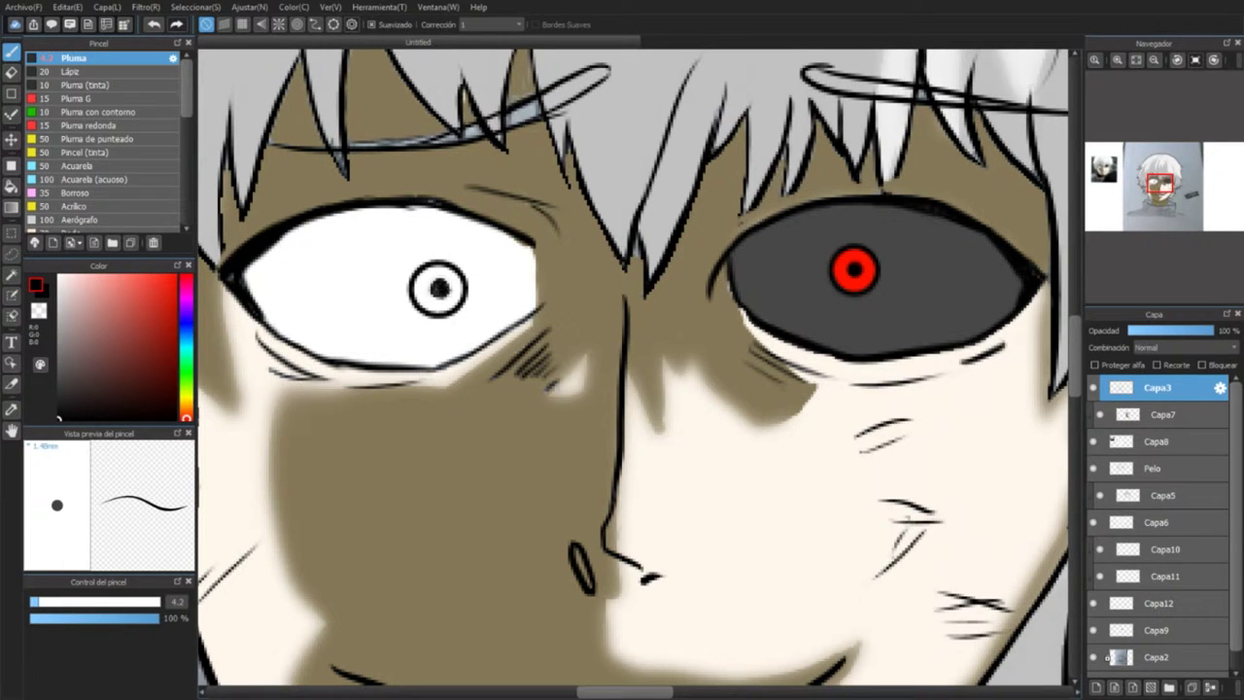
Step: Paint the left eye's iris mid grey on layer Capa12 and erase the grey that spills outside its outline
left_click(1144, 591)
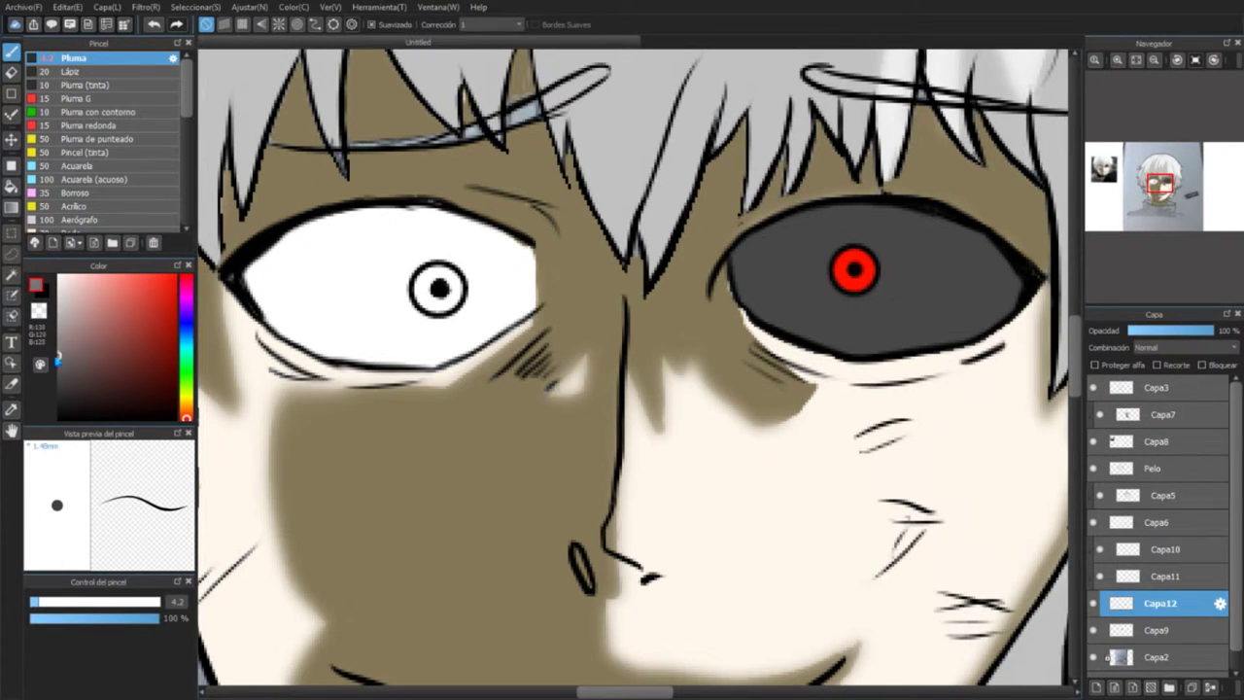
left_click_drag(427, 309, 437, 350)
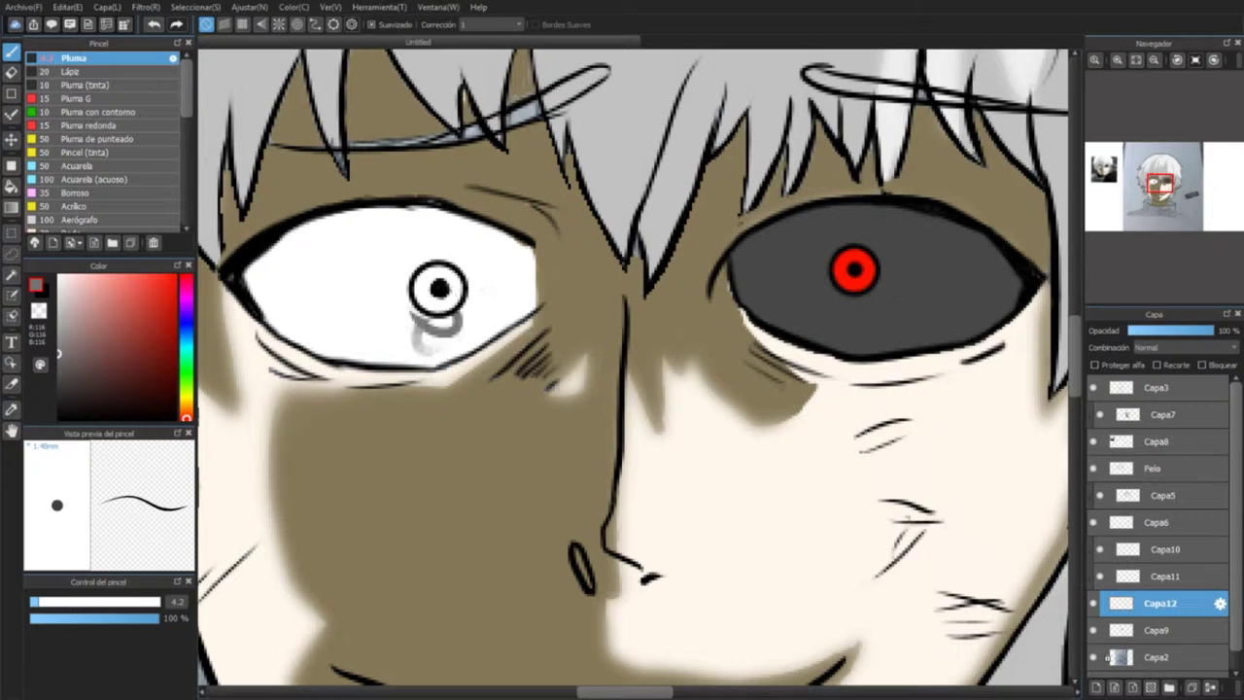
mouse_move(388, 291)
left_mouse_down()
mouse_move(486, 251)
mouse_move(388, 282)
left_mouse_up()
left_click(1156, 386)
key("e")
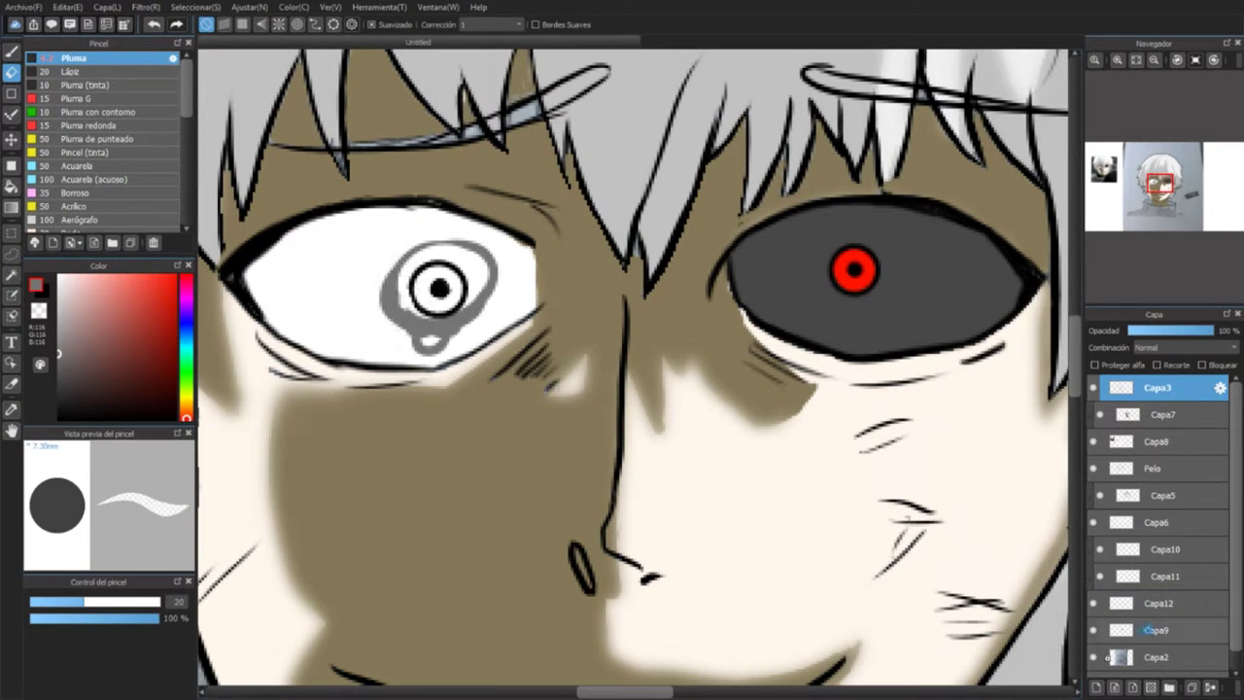
left_click(1156, 521)
left_click(1156, 629)
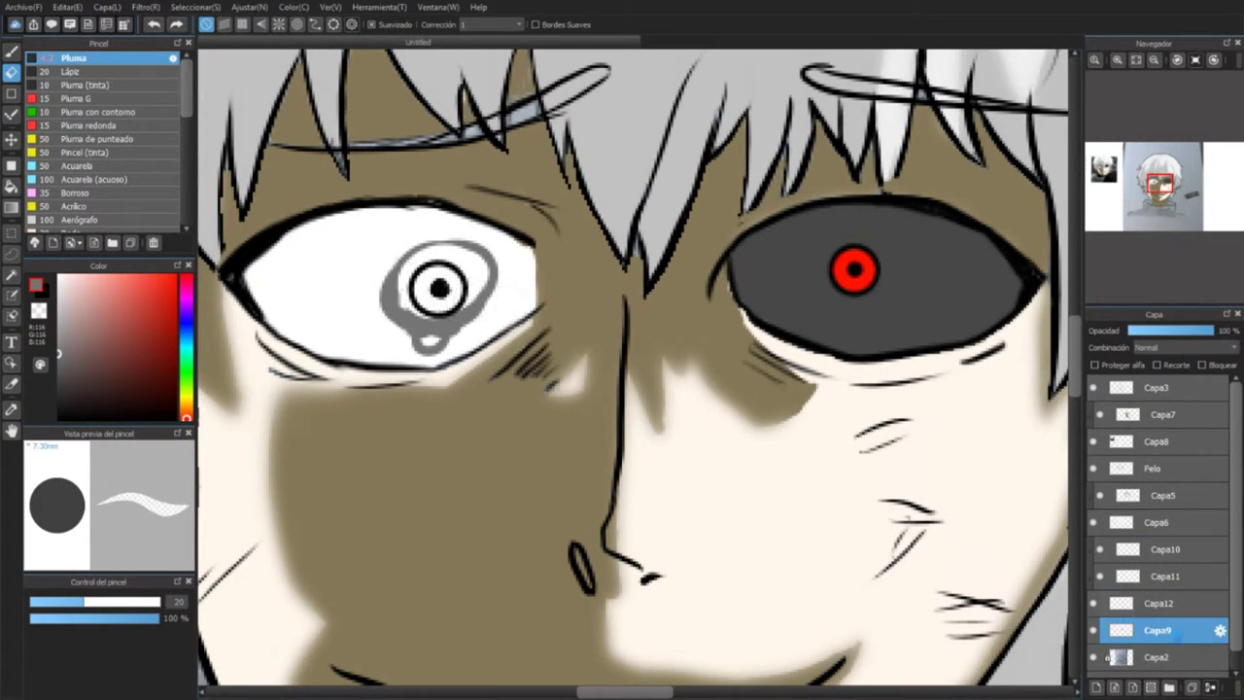
left_click(1161, 576)
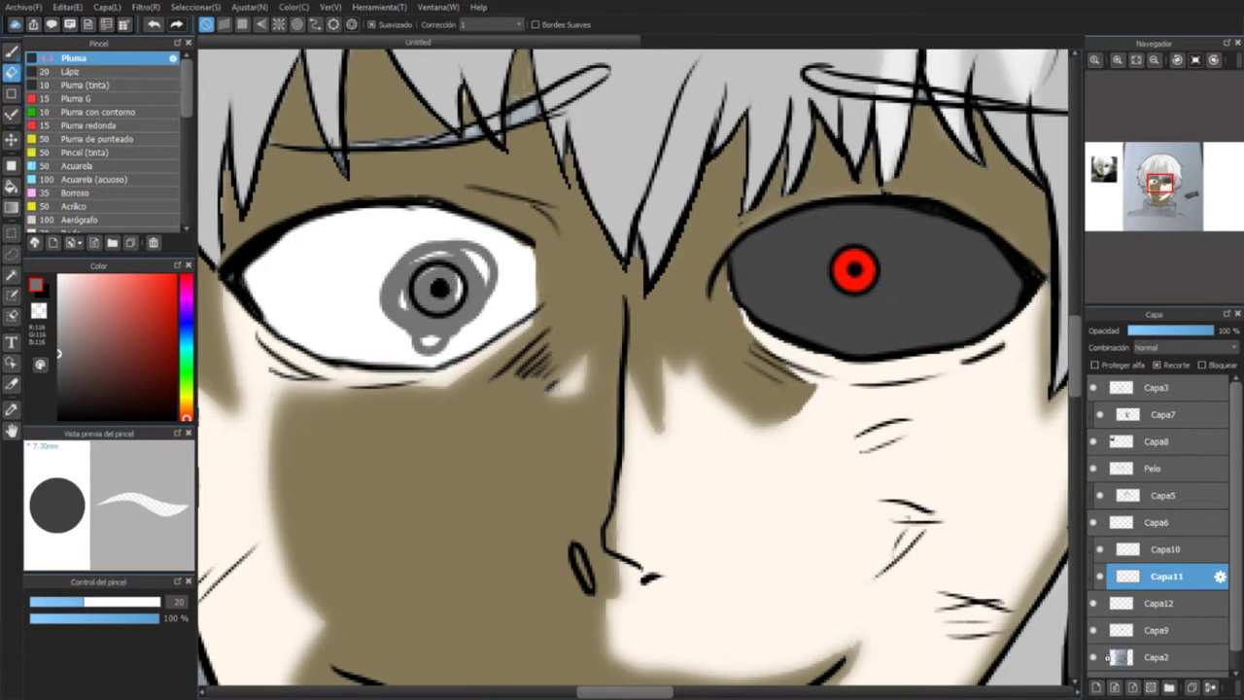
left_click(1157, 602)
Step: Recolour the left iris light grey, shade its upper part darker grey on layer Capa11, and blend the tones with the Borroso brush
key("b")
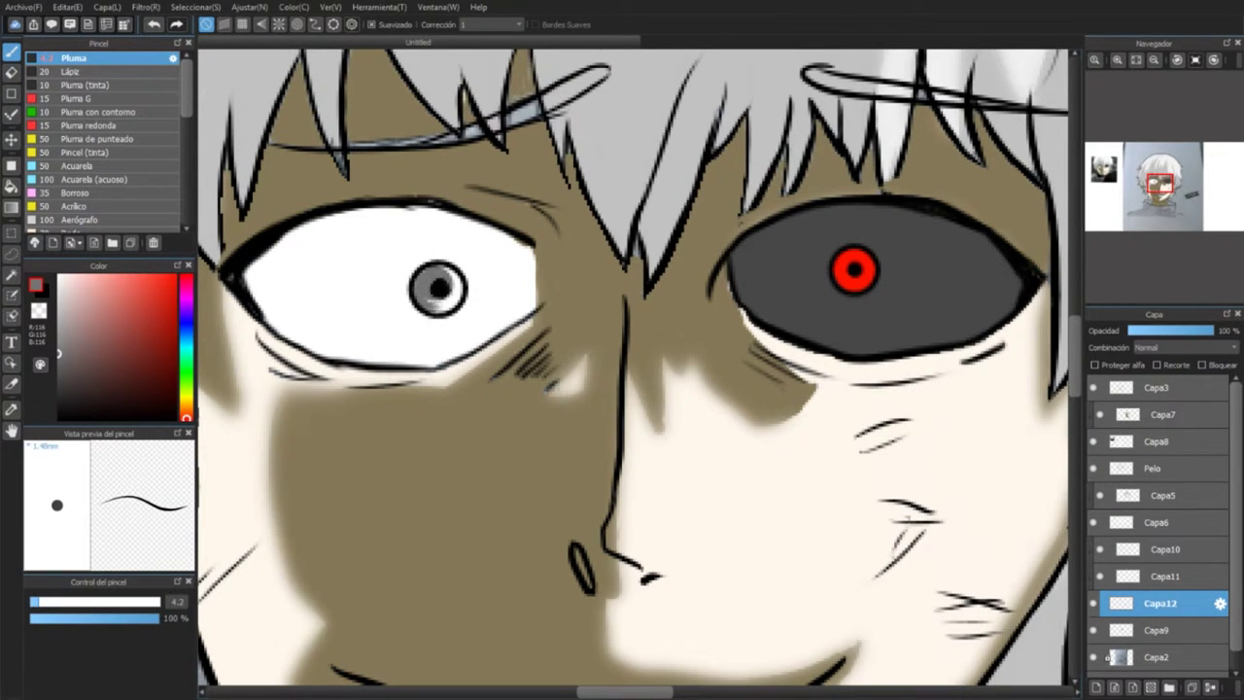
left_click(420, 295)
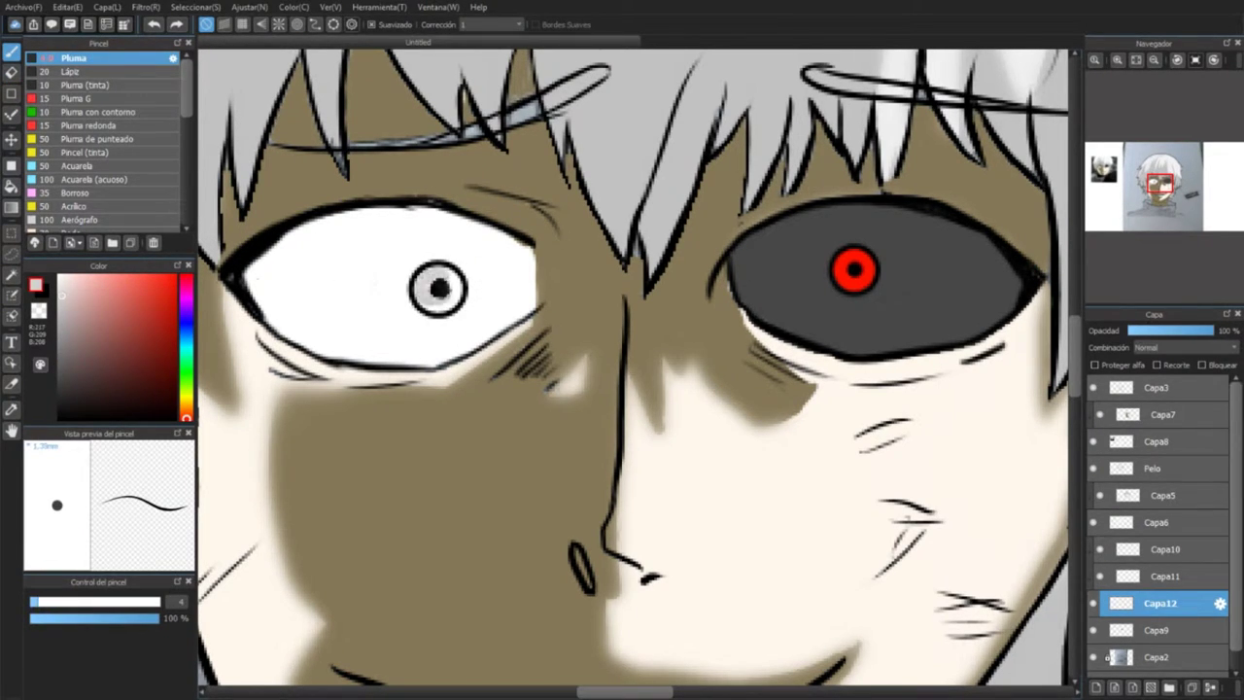
left_click(1161, 576)
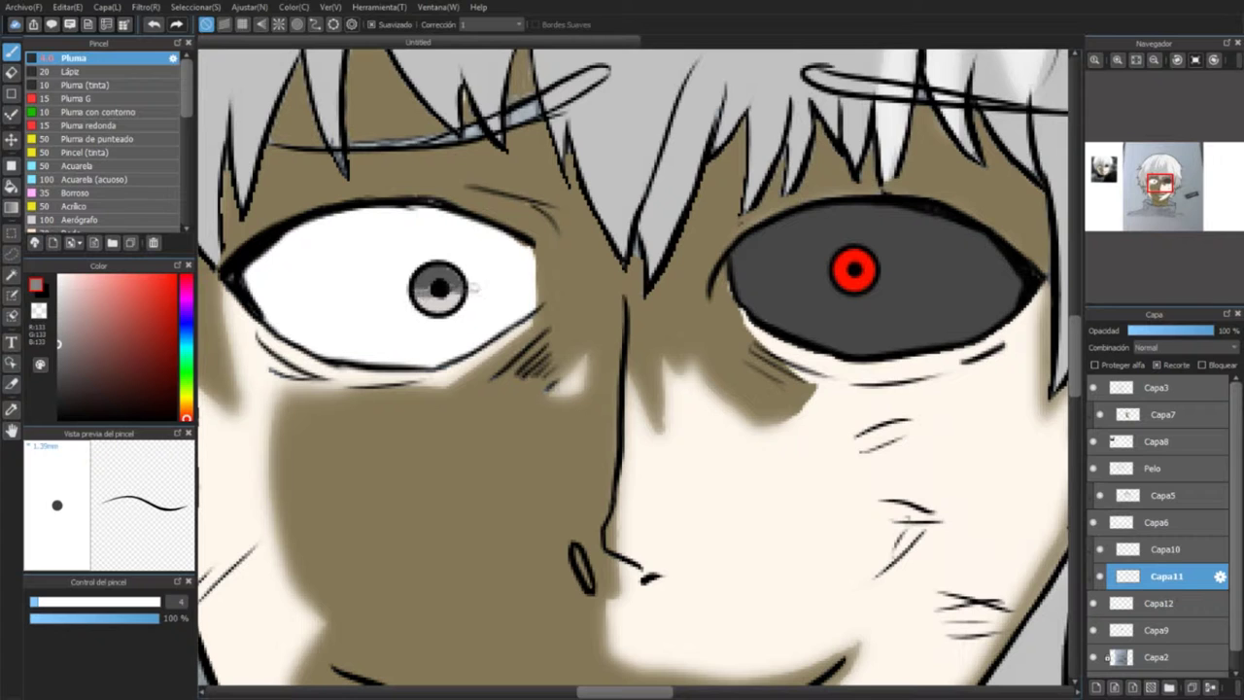
left_click(77, 193)
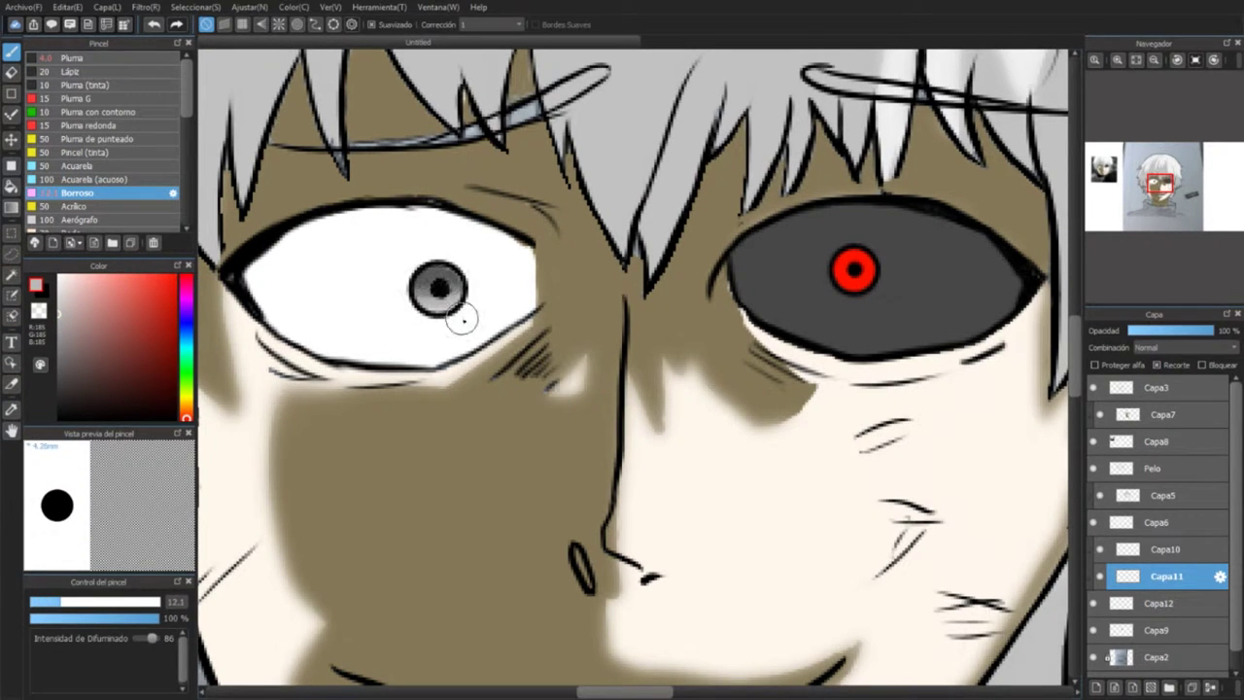
Step: Paint fine dark red streaks radiating from the pupil across the right eye's red iris on layer Capa11 with a thin Pluma brush
scroll(460, 321, "down", 3)
scroll(550, 417, "up", 5)
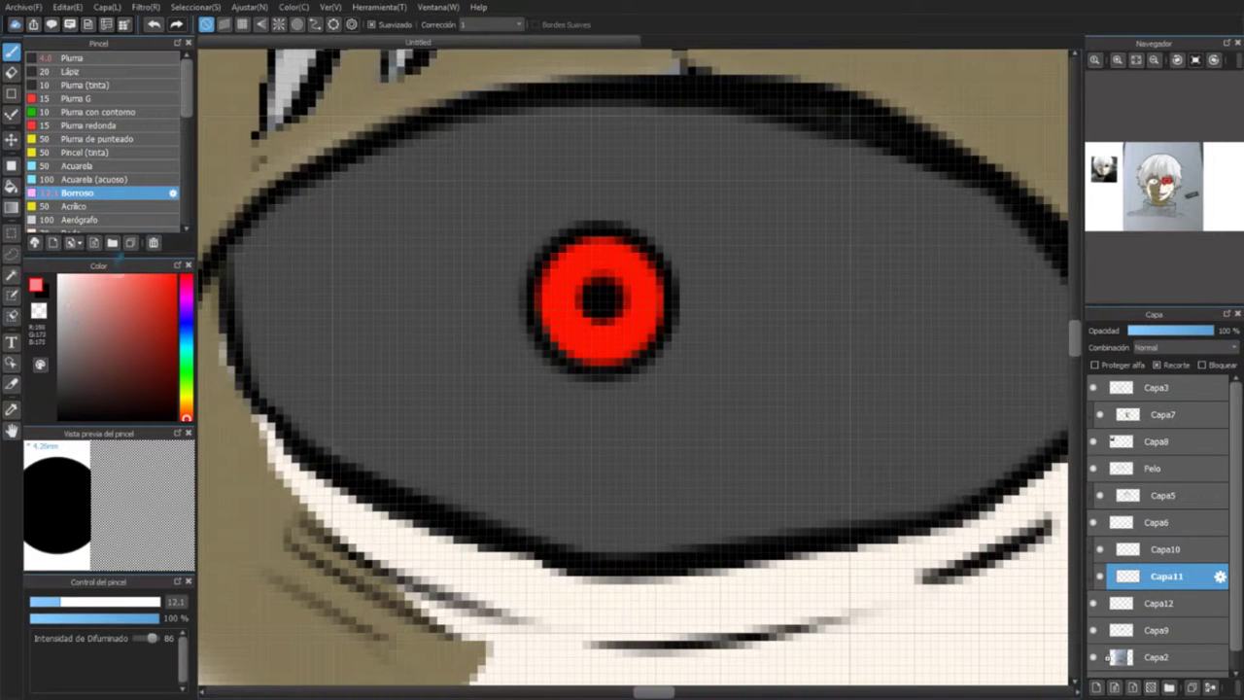
key("bracketleft")
key("bracketleft")
key("bracketleft")
key("bracketleft")
key("bracketleft")
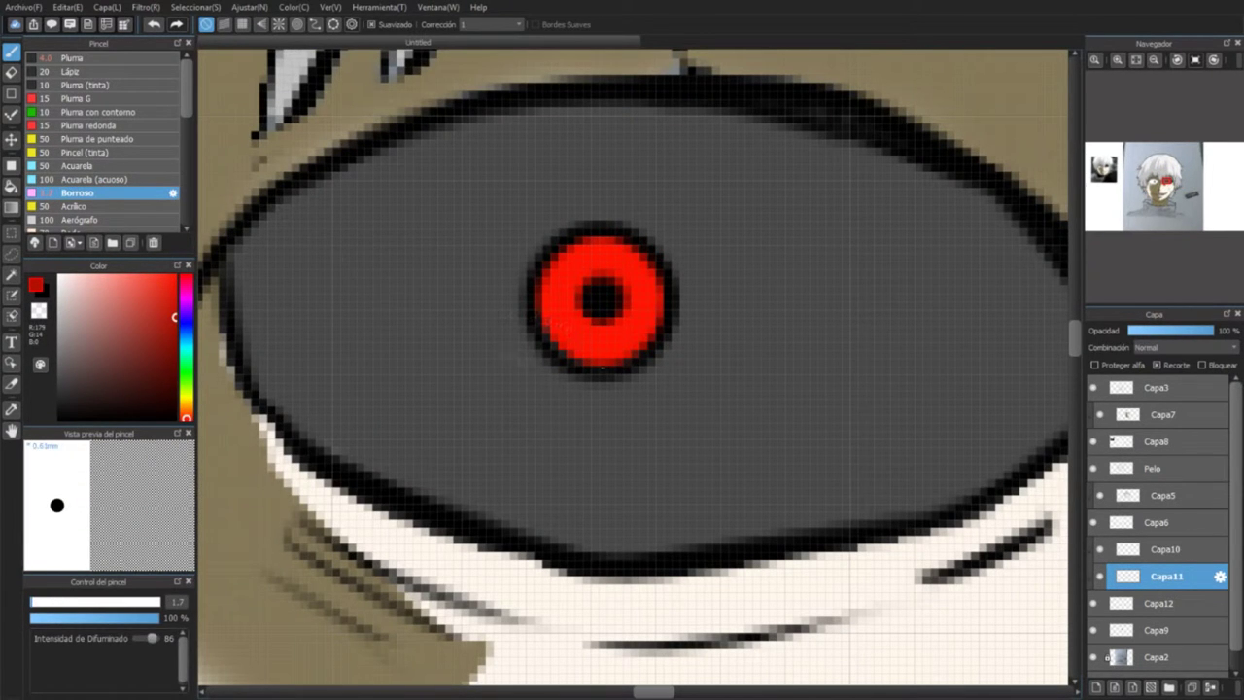
key("b")
left_click_drag(602, 320, 598, 374)
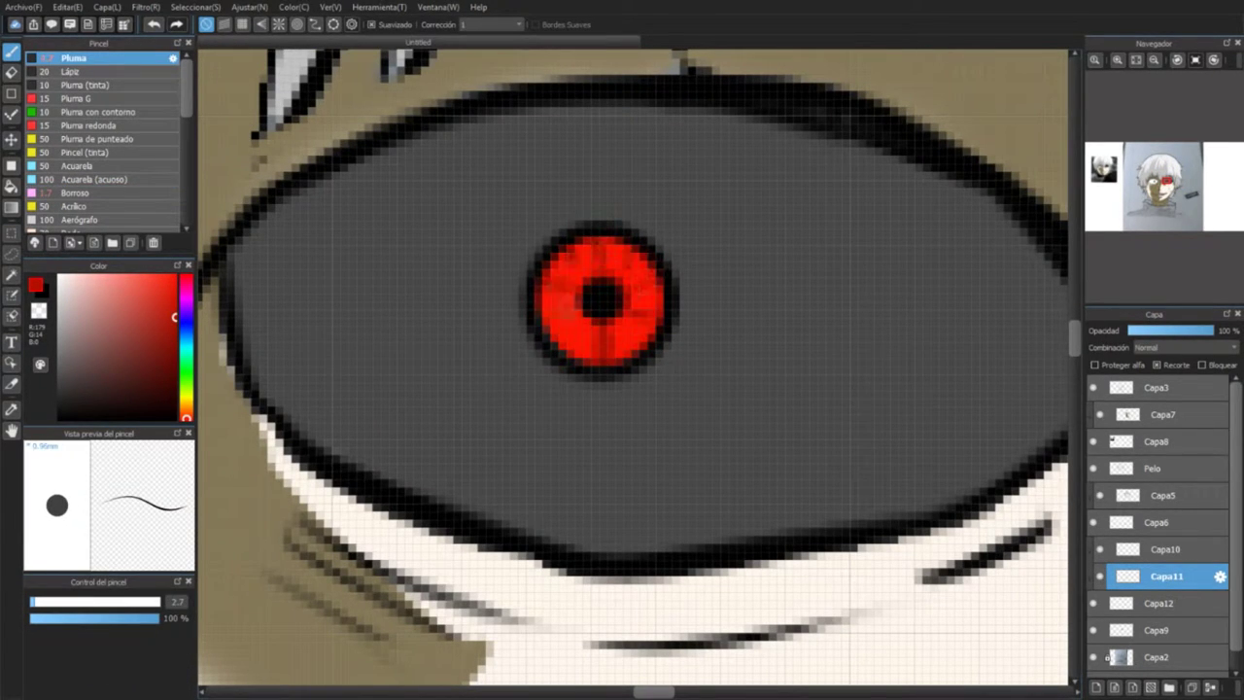
left_click_drag(544, 311, 583, 355)
mouse_move(617, 320)
left_mouse_down()
mouse_move(646, 348)
mouse_move(660, 287)
left_mouse_up()
Step: Add deeper dark red streaks to the right eye's iris to enrich its texture
left_click(602, 335, "alt")
left_click_drag(612, 351, 622, 381)
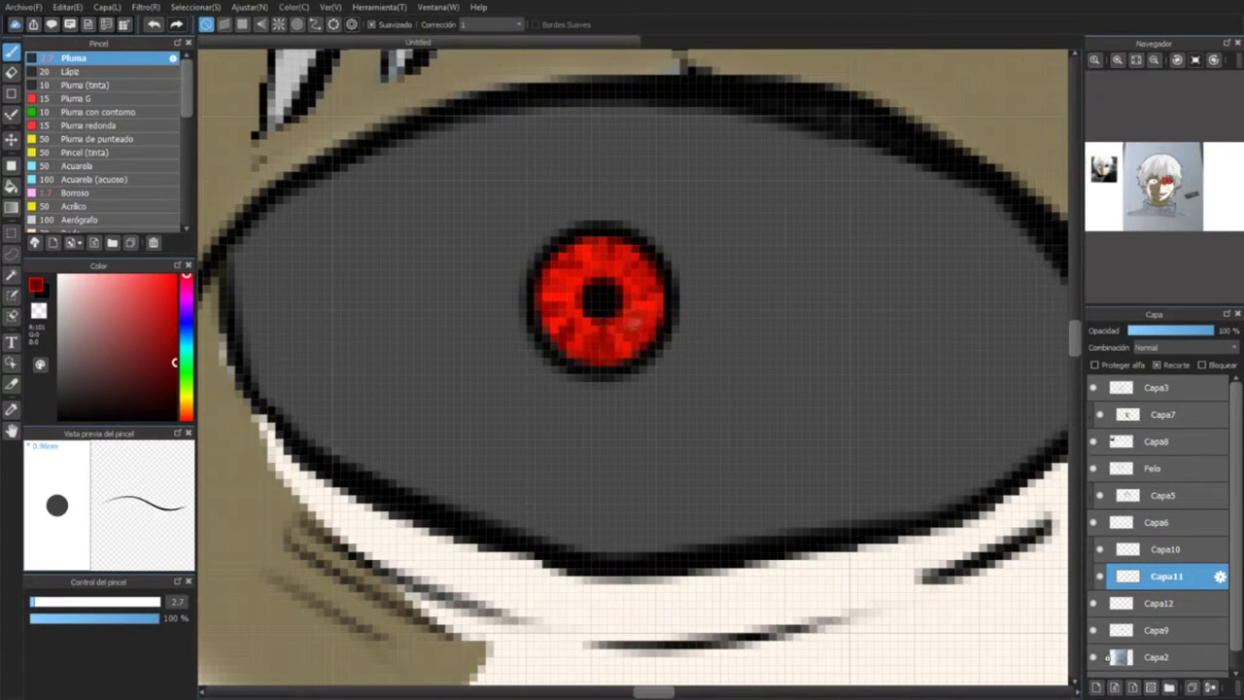
scroll(749, 305, "down", 3)
scroll(939, 527, "up", 4)
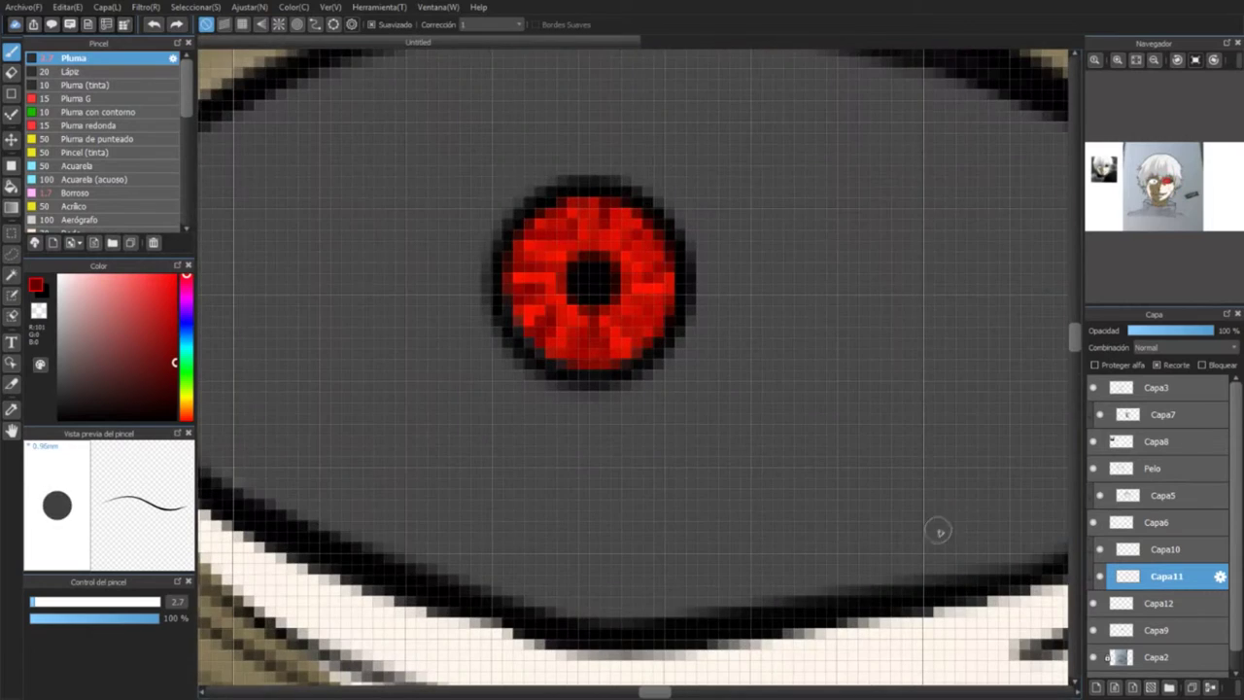
scroll(947, 515, "down", 3)
scroll(969, 469, "up", 3)
left_click(1156, 521)
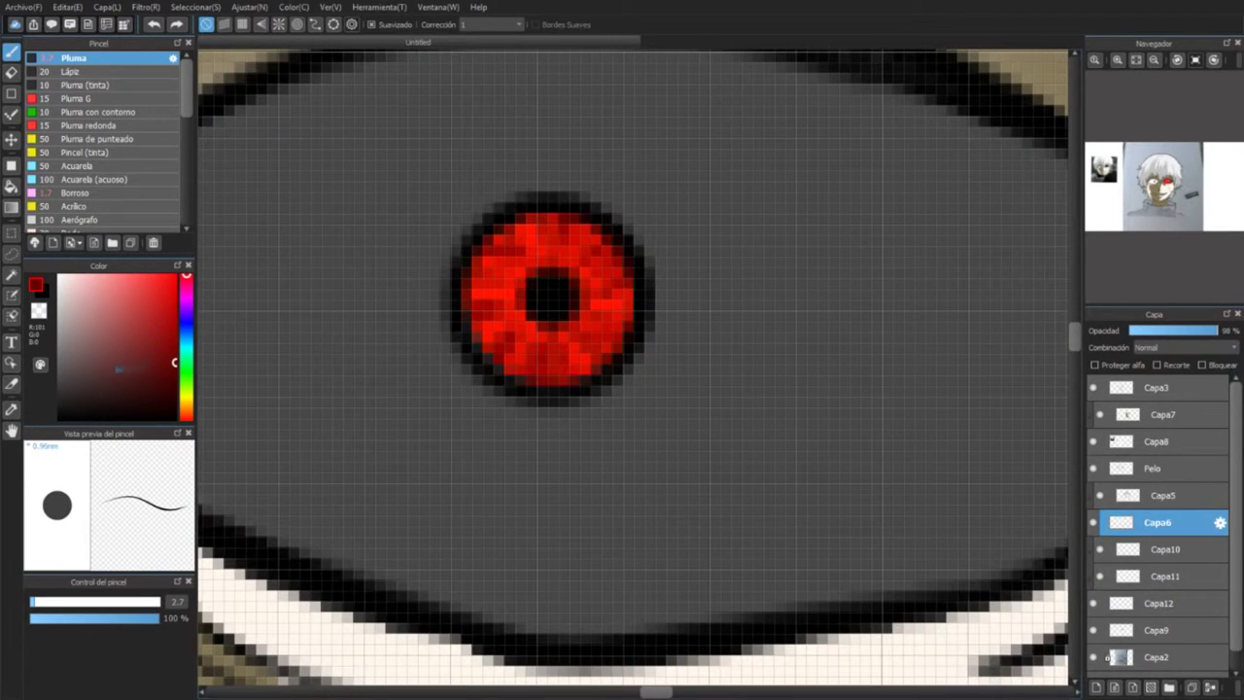
left_click_drag(651, 277, 777, 291)
key("ctrl+z")
Step: Add a new top layer, paint a horizontal white highlight over the right iris's outer edge, and tint the highlight's rim with translucent red
left_click(1096, 687)
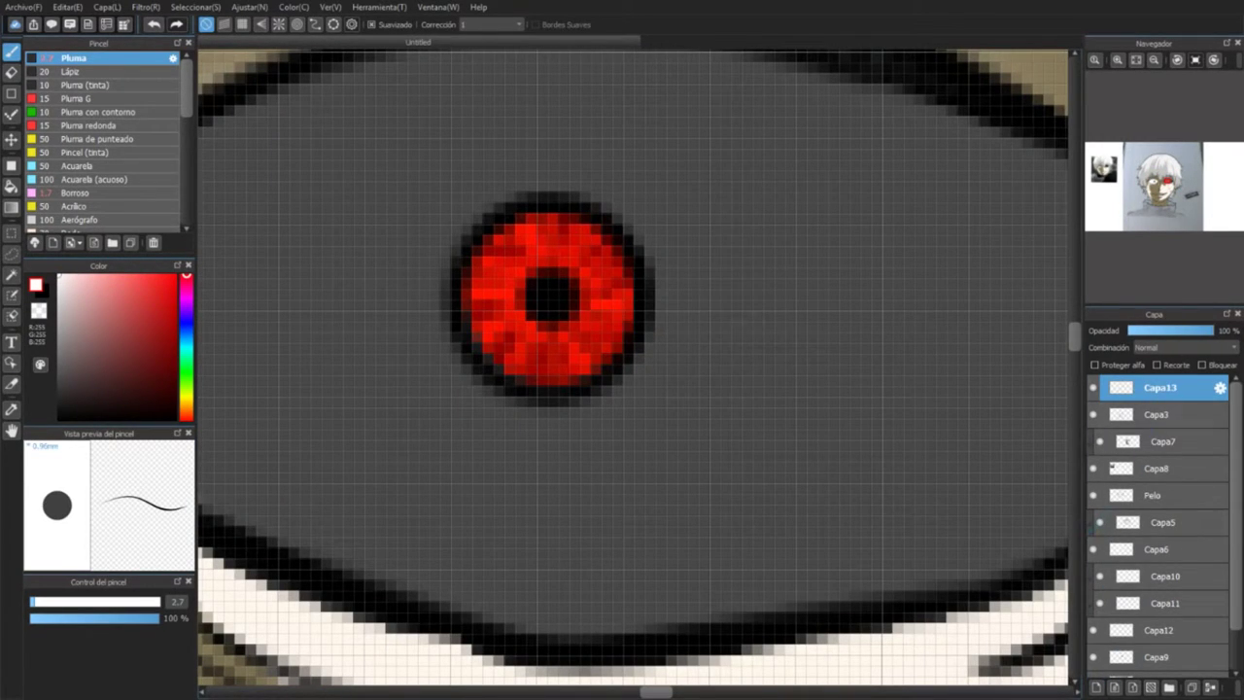
left_click_drag(597, 291, 777, 286)
scroll(631, 369, "down", 3)
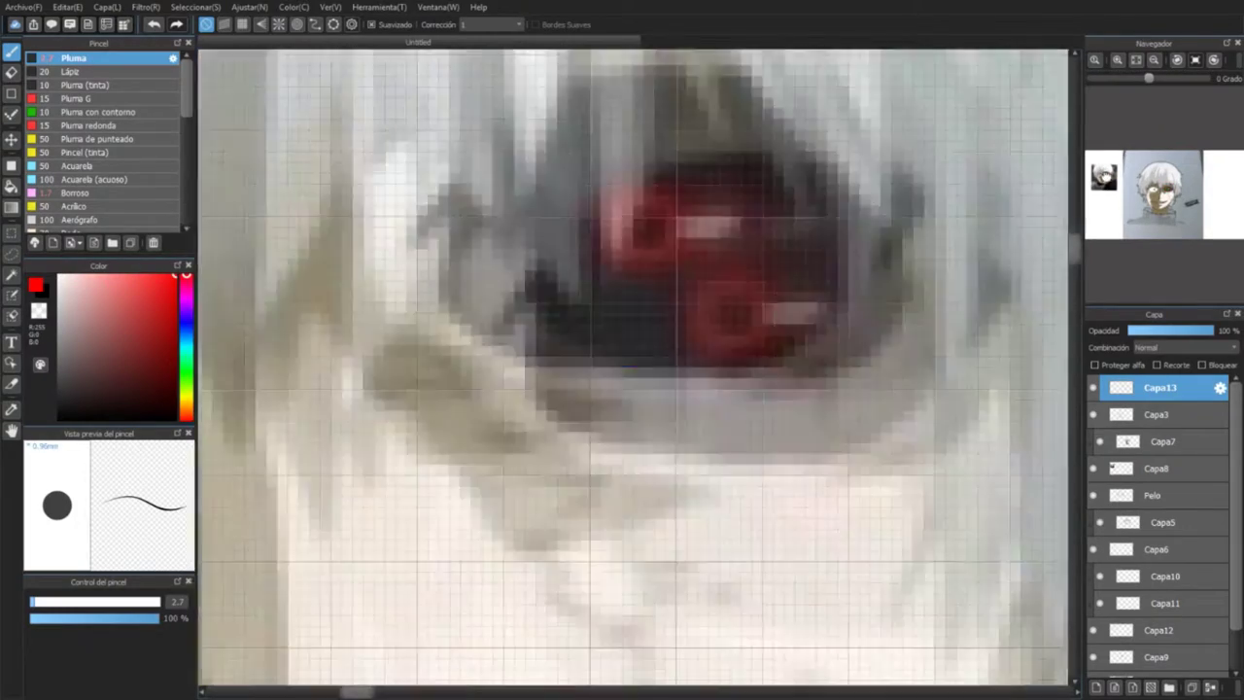
scroll(631, 369, "up", 3)
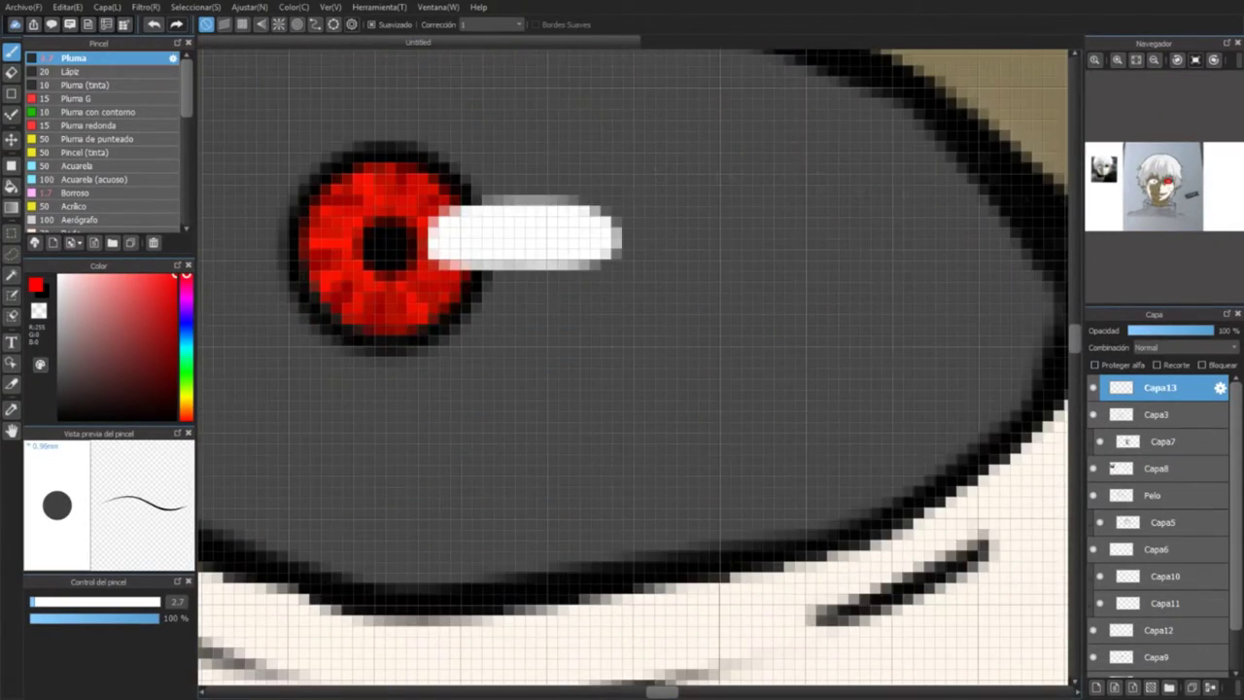
mouse_move(583, 204)
left_mouse_down()
mouse_move(442, 218)
mouse_move(573, 258)
mouse_move(456, 209)
left_mouse_up()
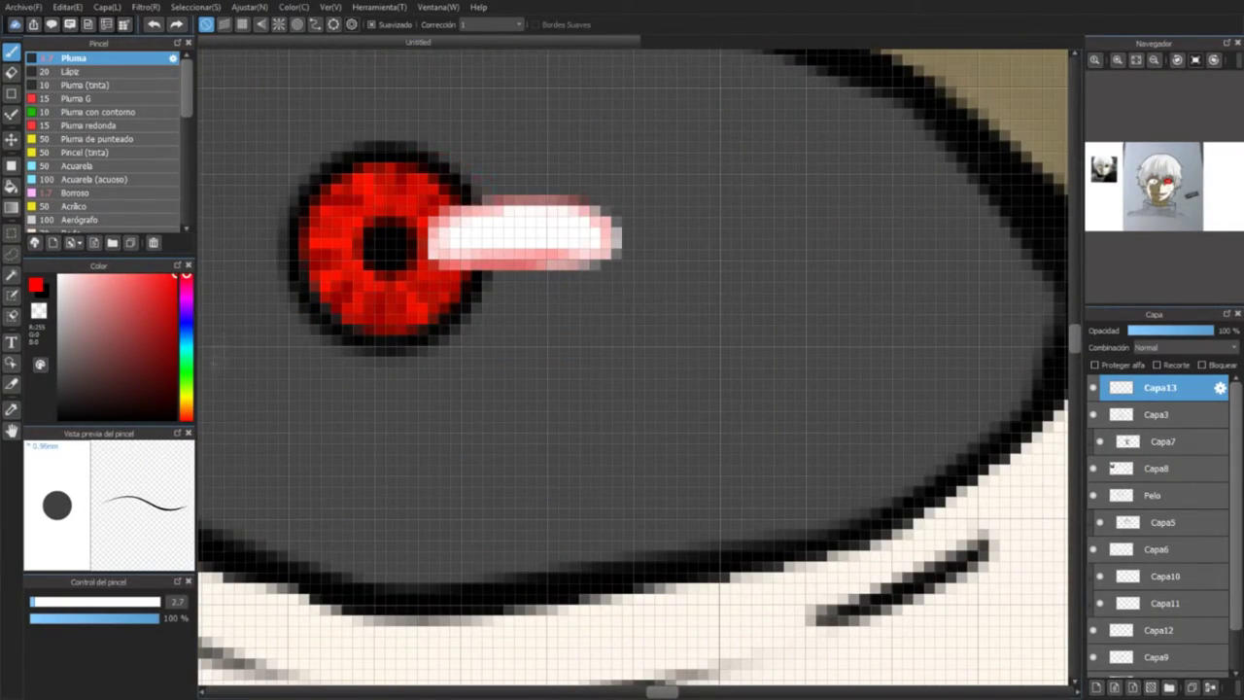
left_click(91, 618)
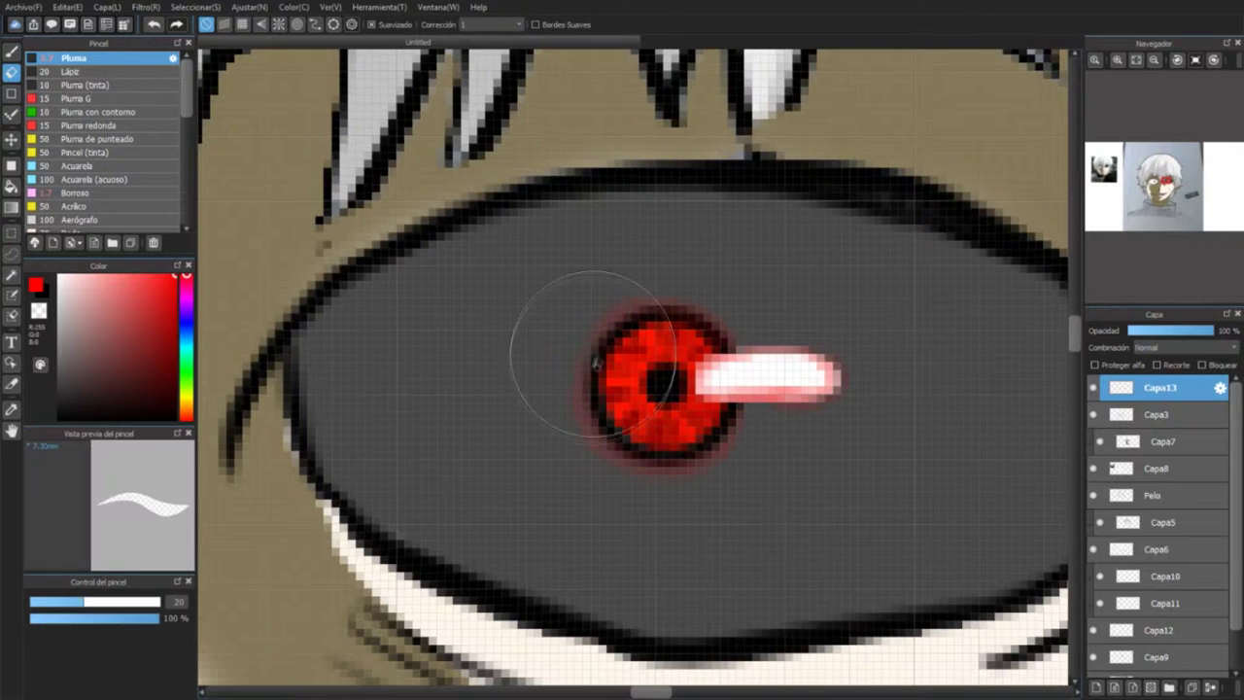
Step: Try to shade the grey area of the right eye with a near-black Pluma brush at size 14.8 and 100% opacity
left_click(1161, 576)
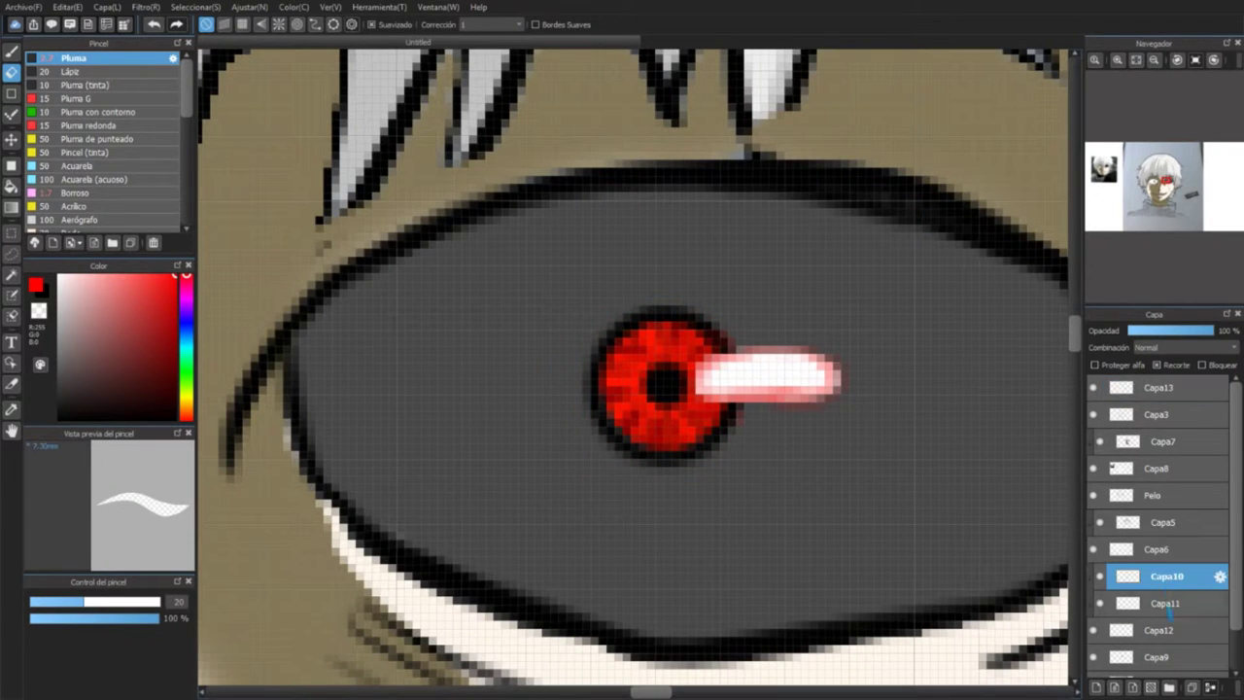
left_click(1165, 603)
left_click(174, 361)
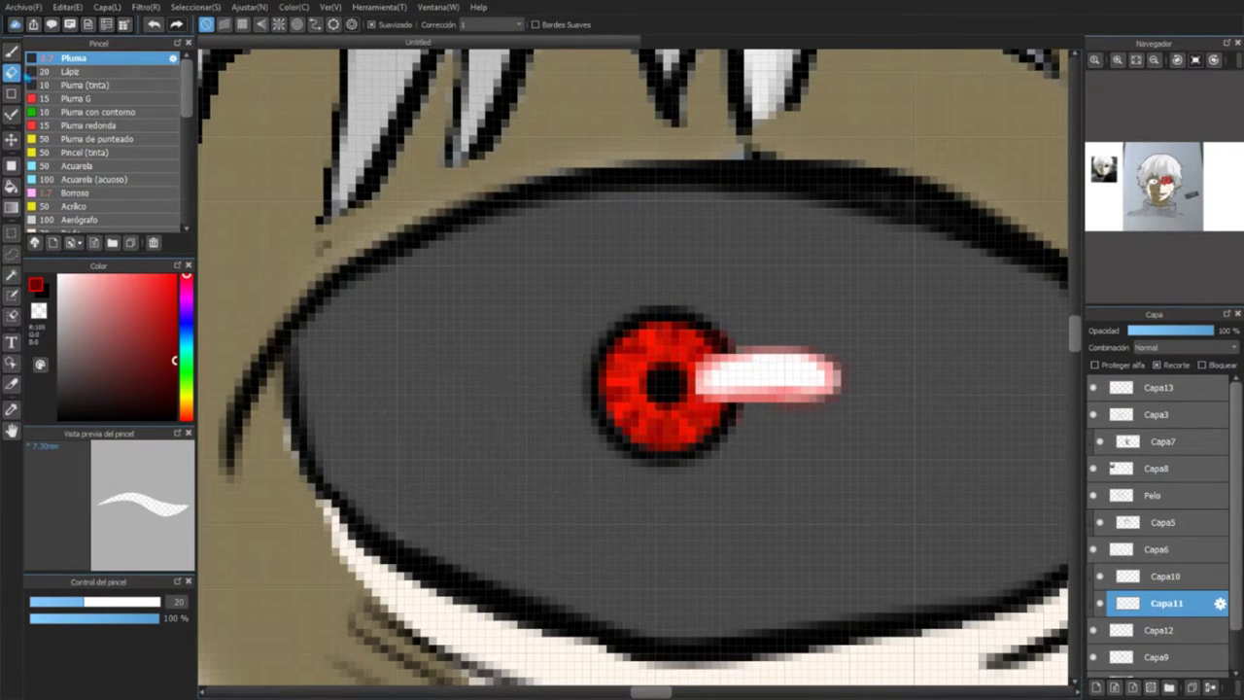
key("p")
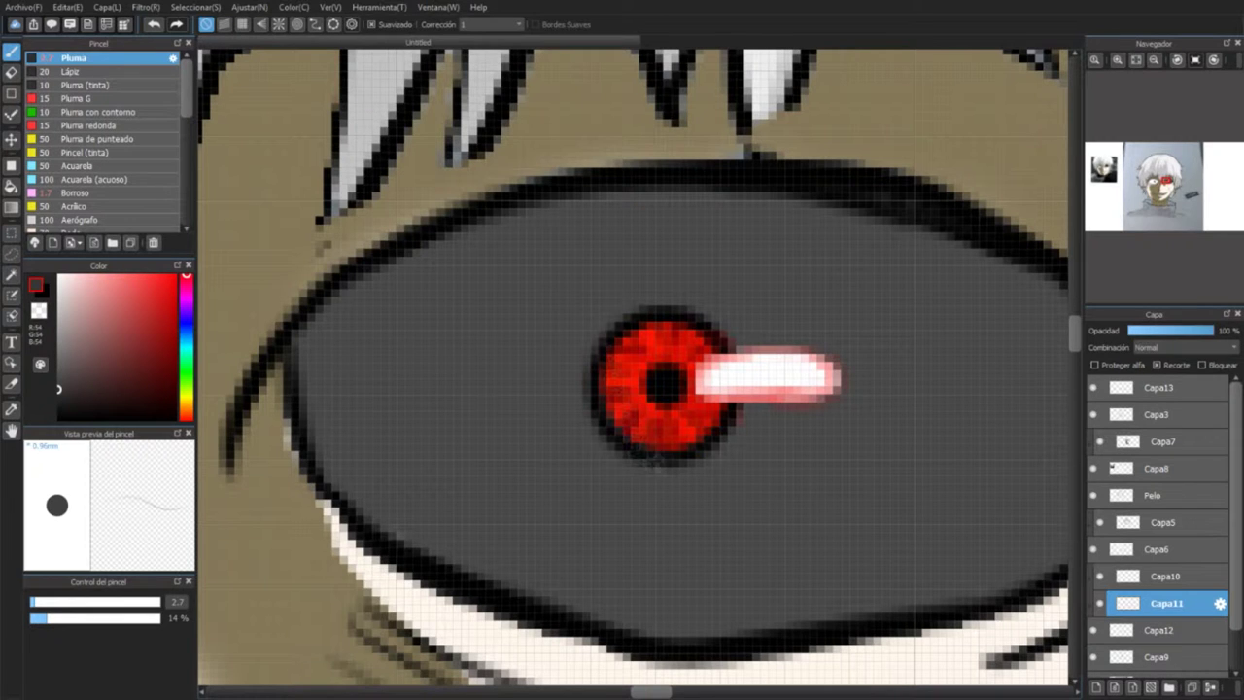
left_click_drag(45, 618, 161, 617)
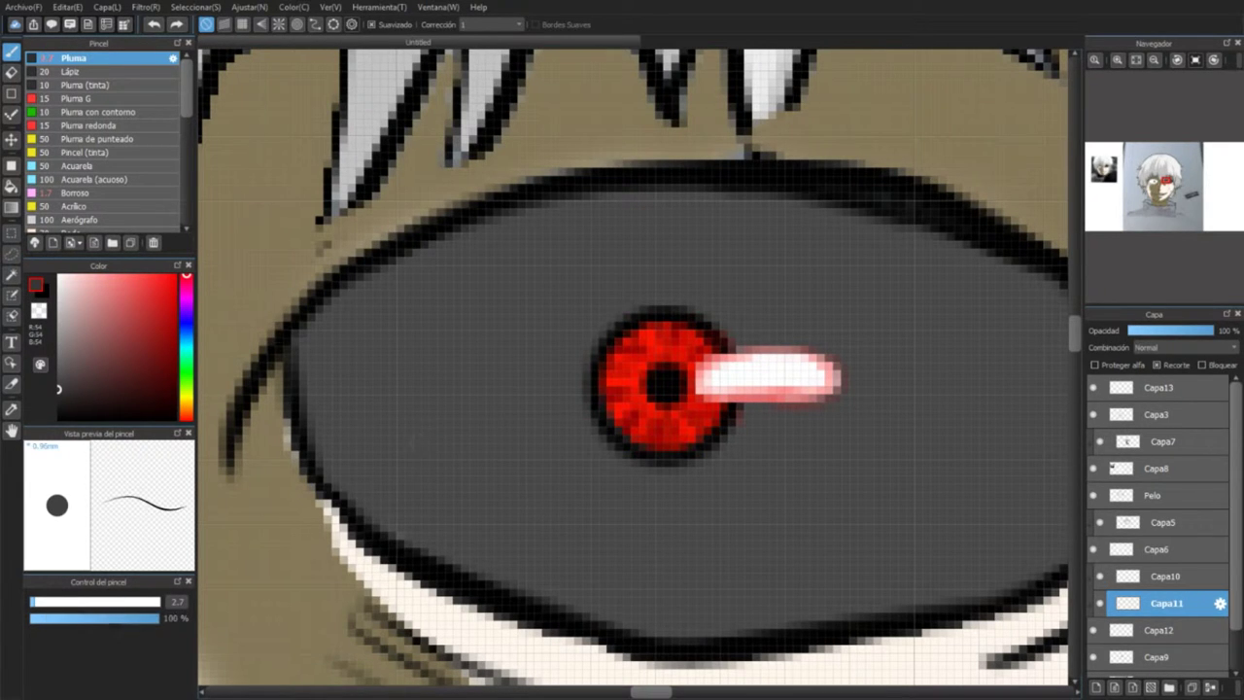
left_click(128, 602)
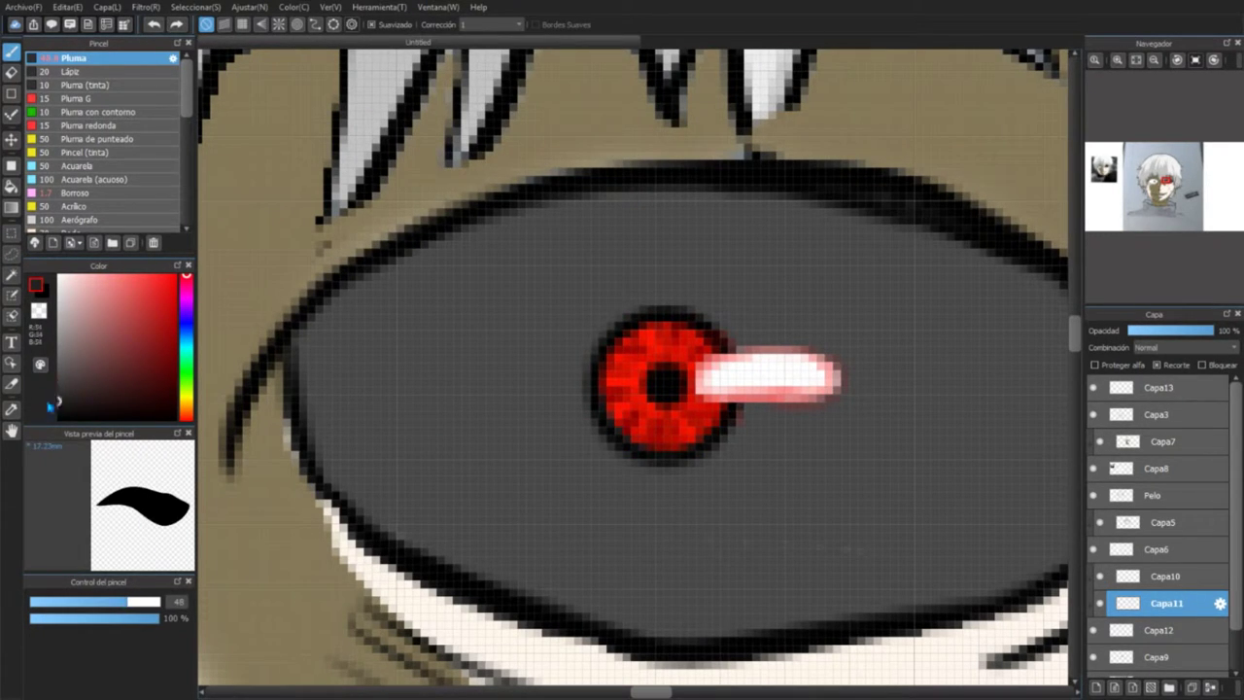
left_click(57, 408)
left_click(66, 602)
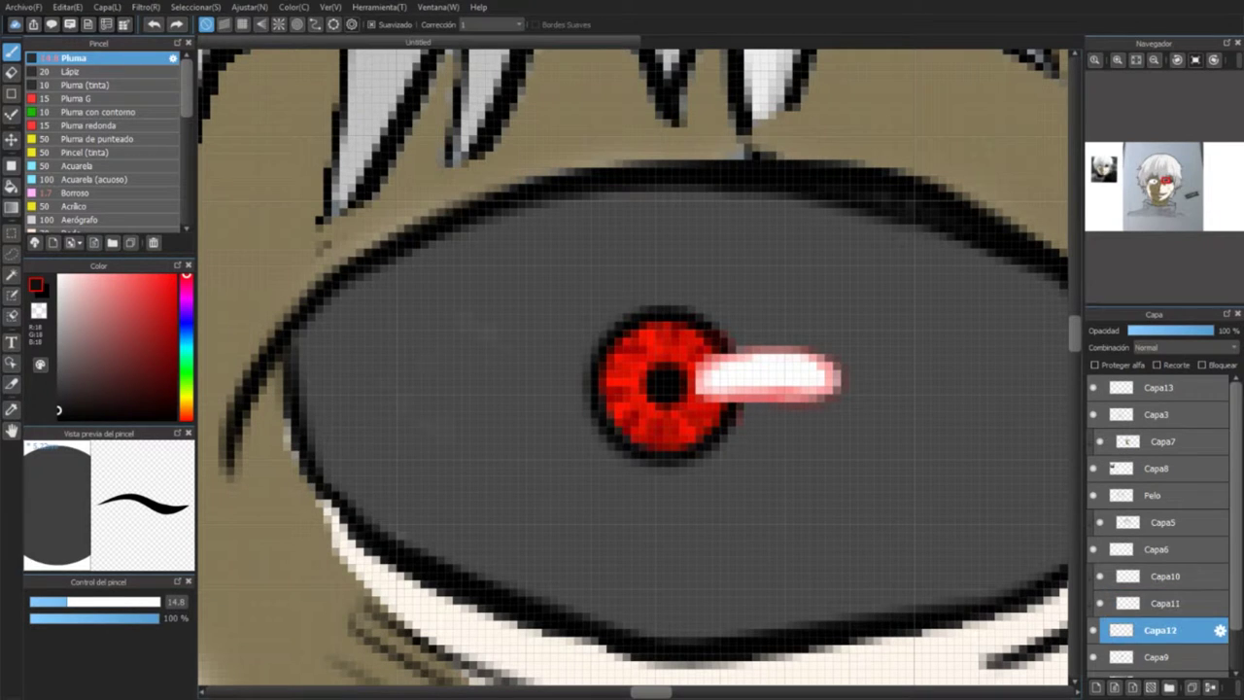
mouse_move(456, 321)
left_mouse_down()
mouse_move(330, 456)
mouse_move(499, 569)
left_mouse_up()
key("ctrl+z")
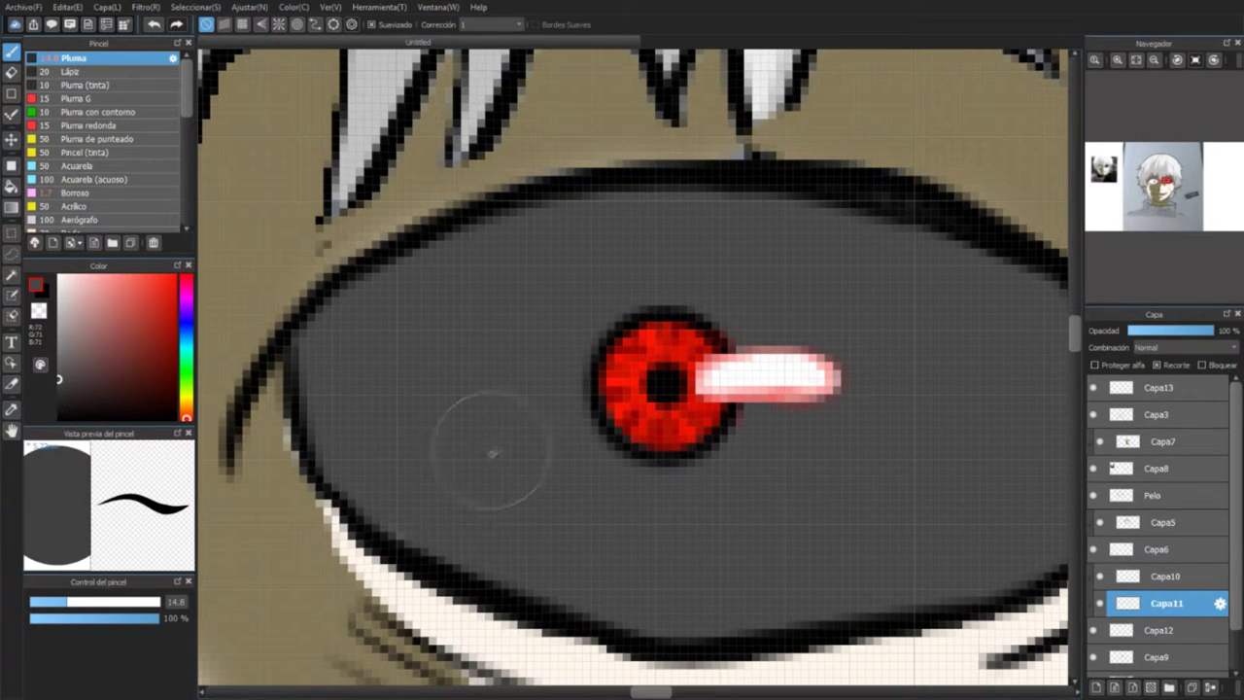
left_click(1156, 629)
key("e")
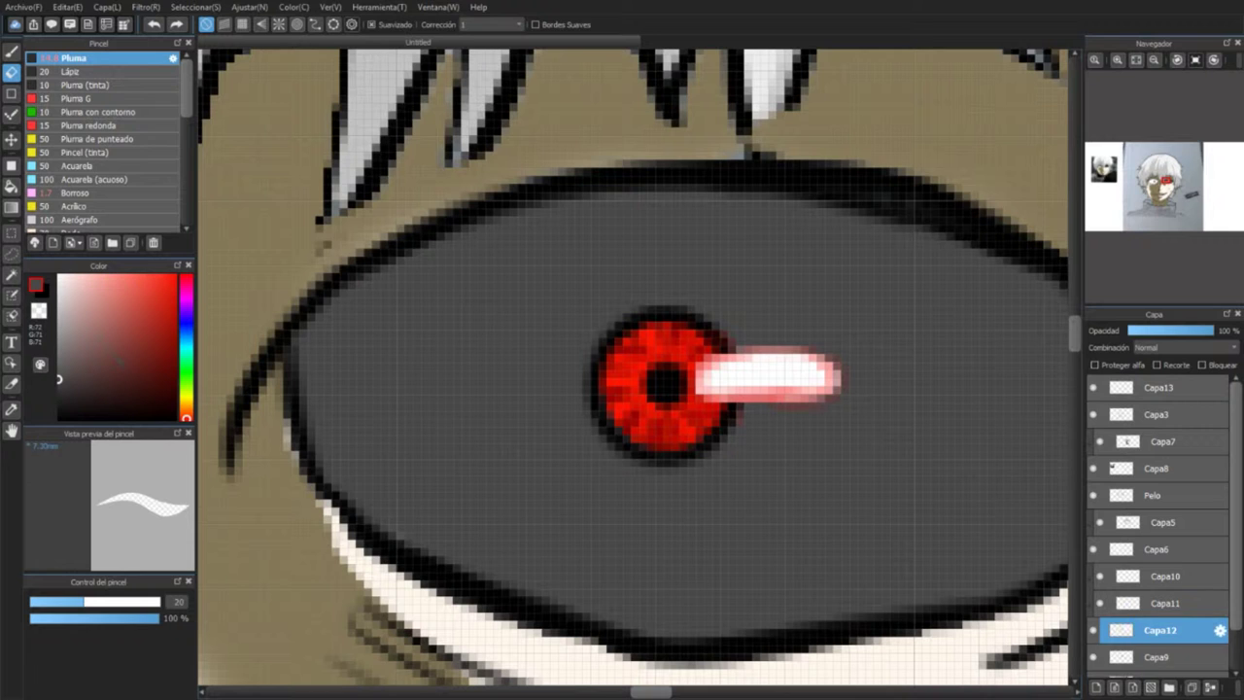
key("b")
mouse_move(360, 316)
left_mouse_down()
mouse_move(302, 418)
mouse_move(485, 568)
left_mouse_up()
key("ctrl+z")
left_click(1156, 657)
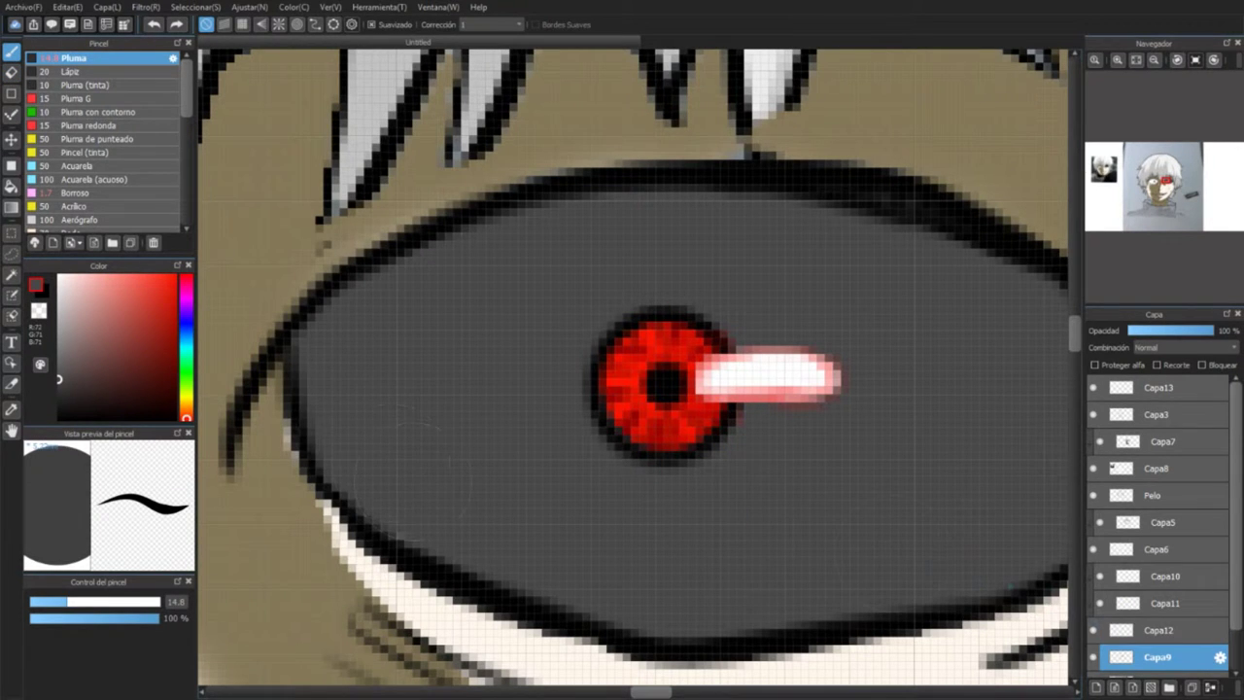
scroll(1156, 545, "down", 1)
left_click(1158, 583)
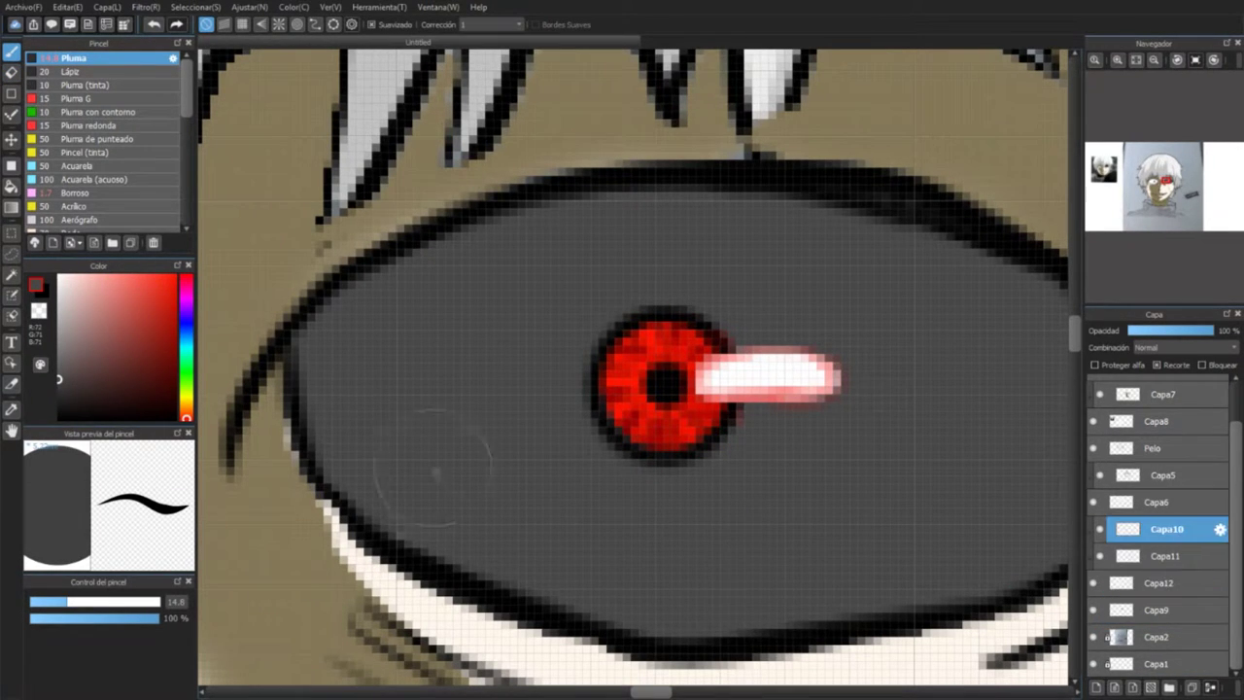
left_click(1156, 611)
Step: Add a new layer between Capa10 and Capa11, and turn off clipping on it and on Capa10
left_click(1210, 687)
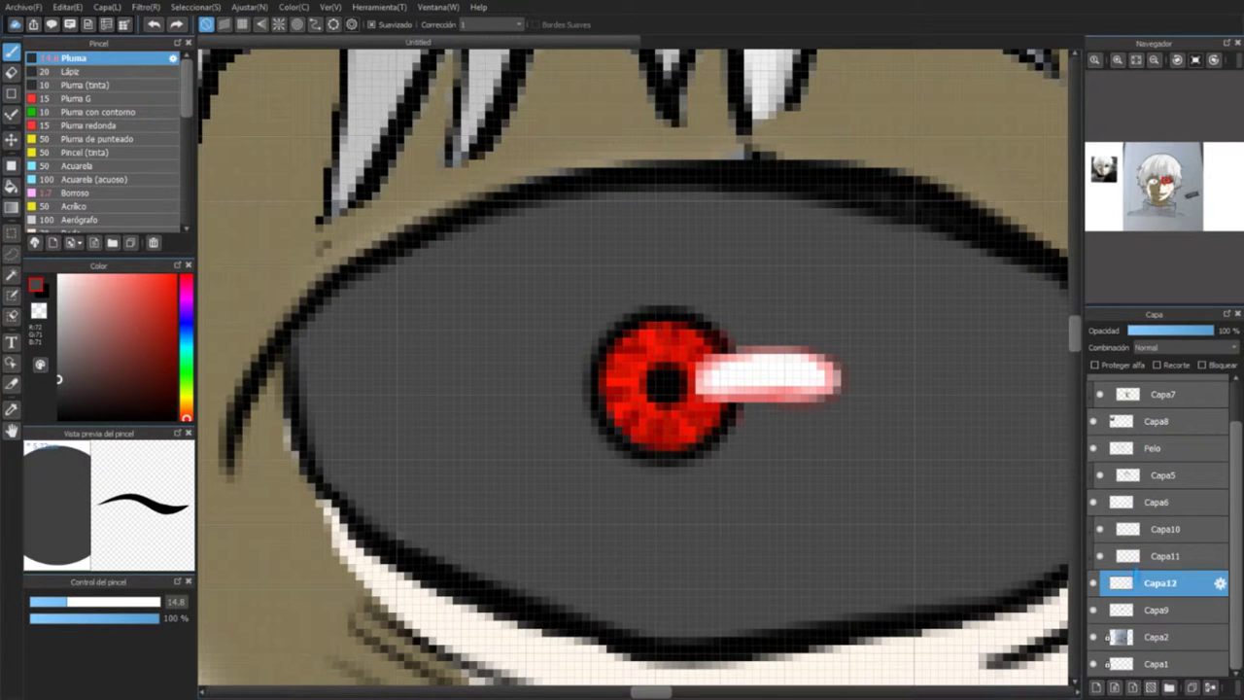
left_click(1096, 687)
left_click(1152, 501)
left_click(1151, 528)
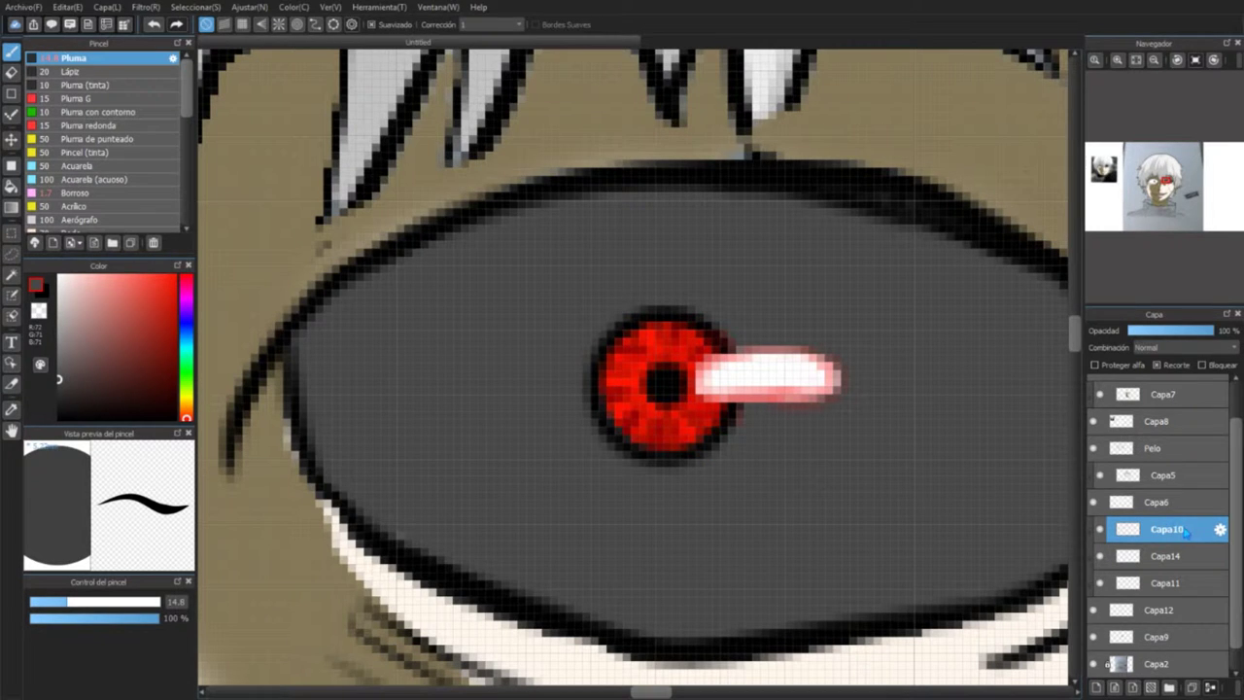
left_click(1164, 556)
left_click(1164, 583)
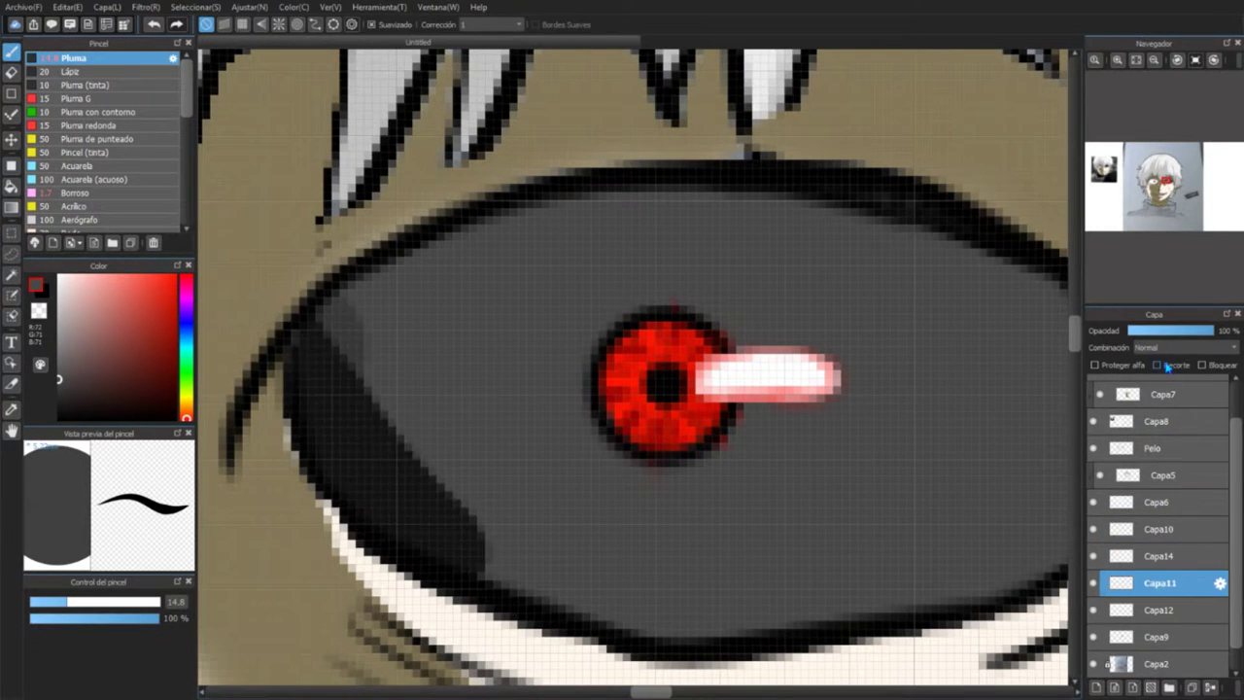
Step: Add another layer directly above Capa11, paint dark grey shading around the right eye's inner rim with Pluma, and soften it with Borroso
left_click(1096, 687)
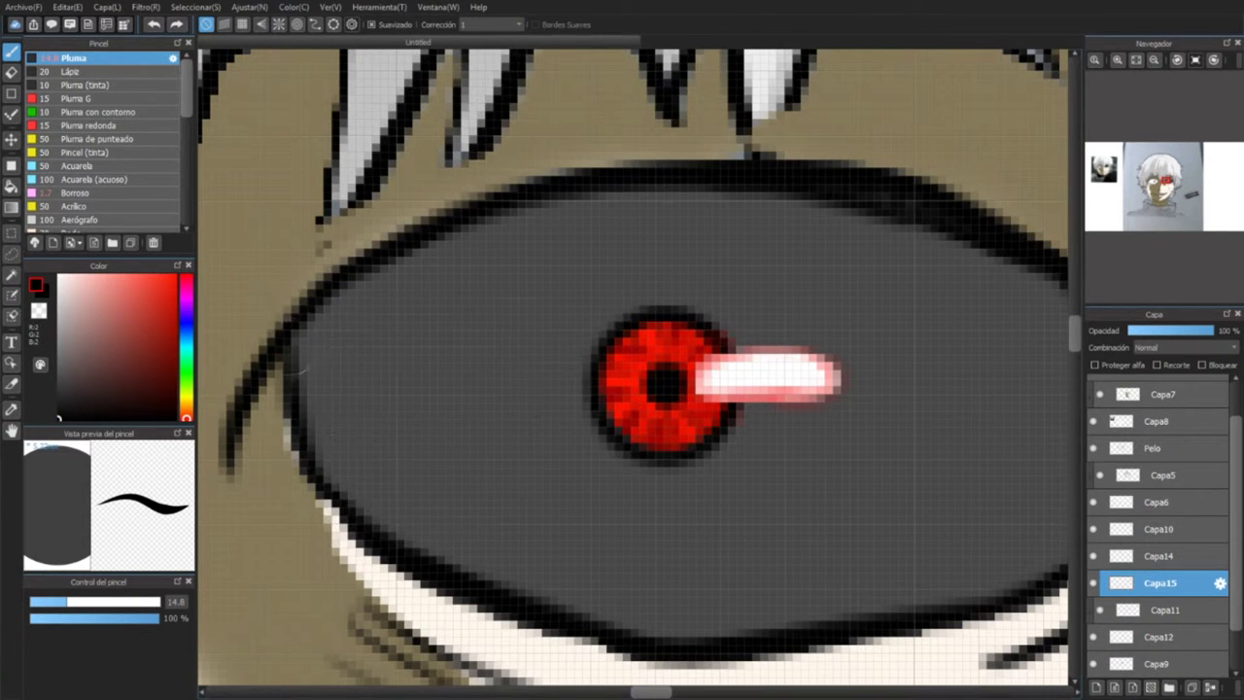
left_click_drag(311, 369, 933, 583)
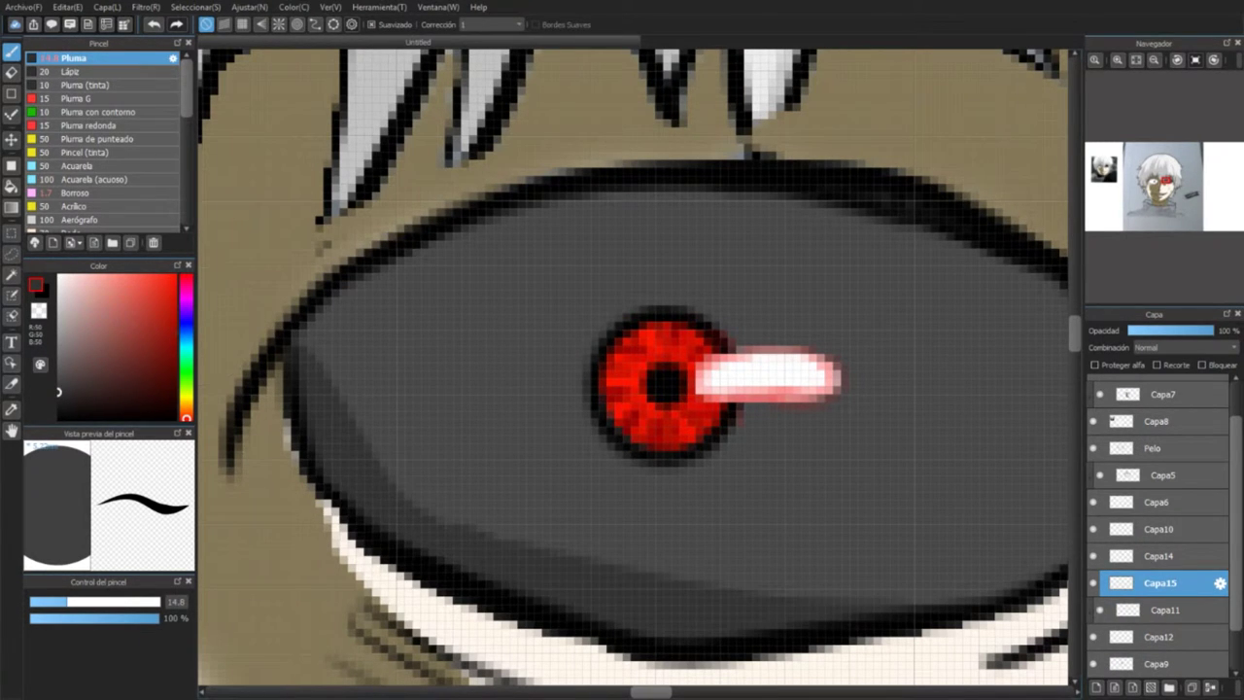
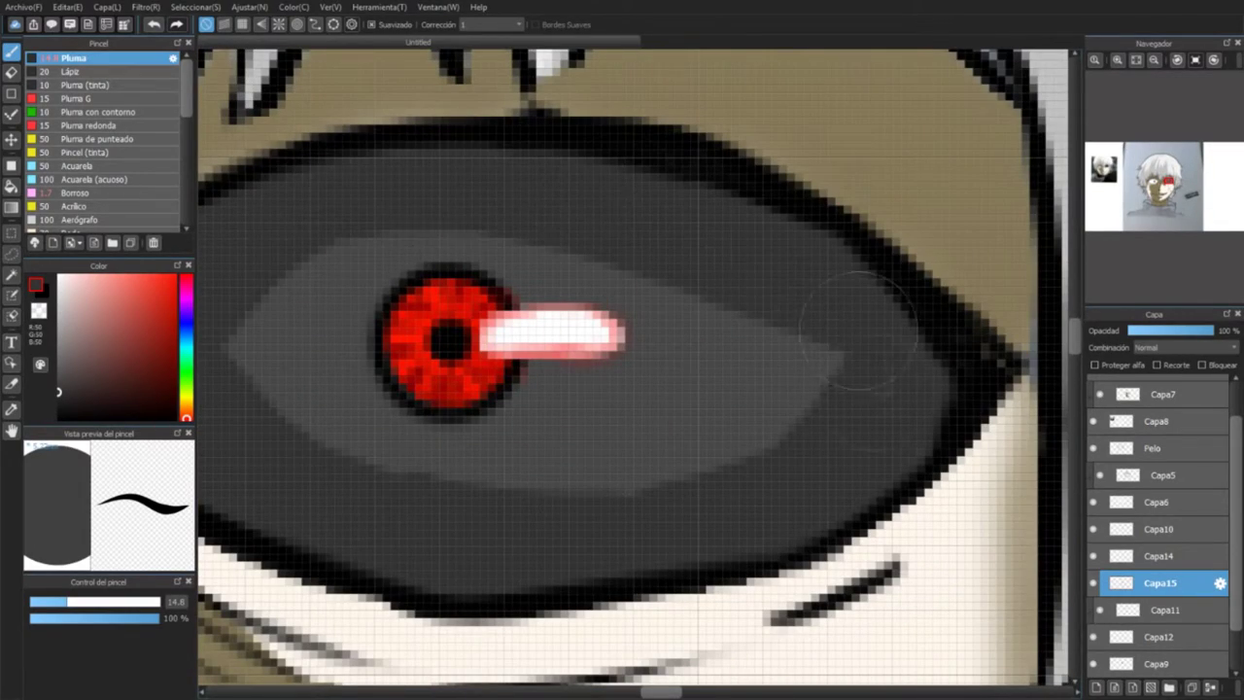
left_click(76, 192)
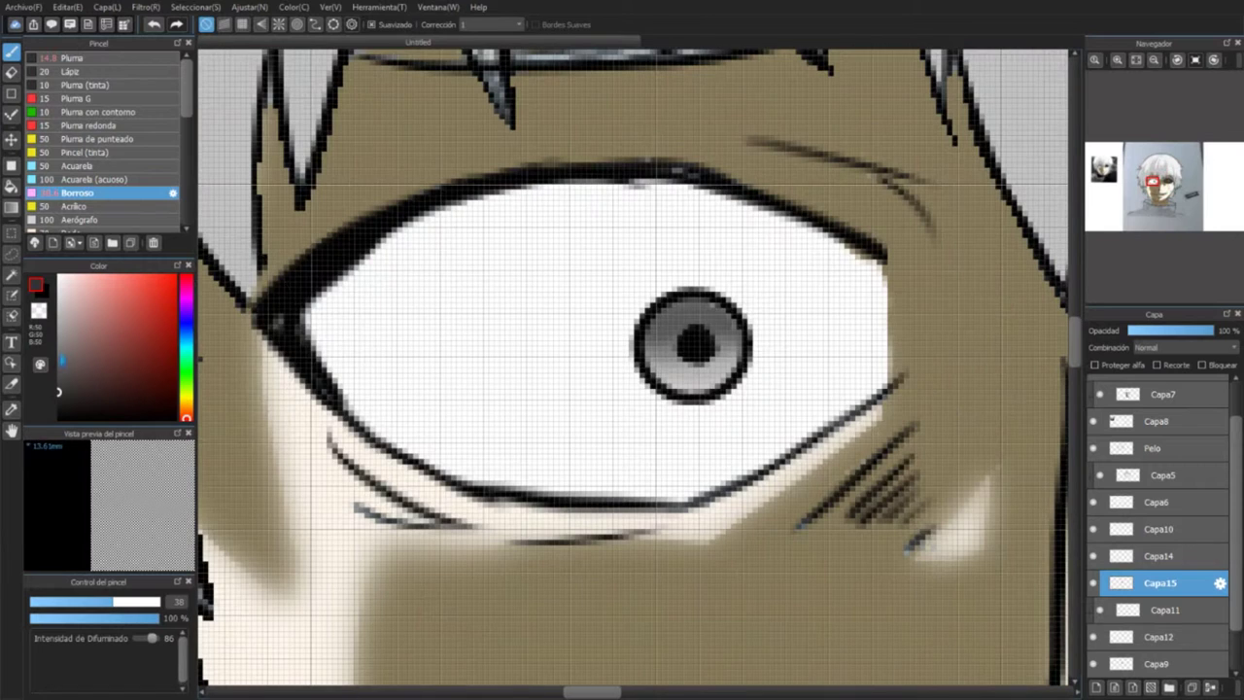
Step: Shade the inner rim of the left eye's white in mid grey on Capa15 with Pluma at size 8.6, and soften it with Borroso
left_click(73, 58)
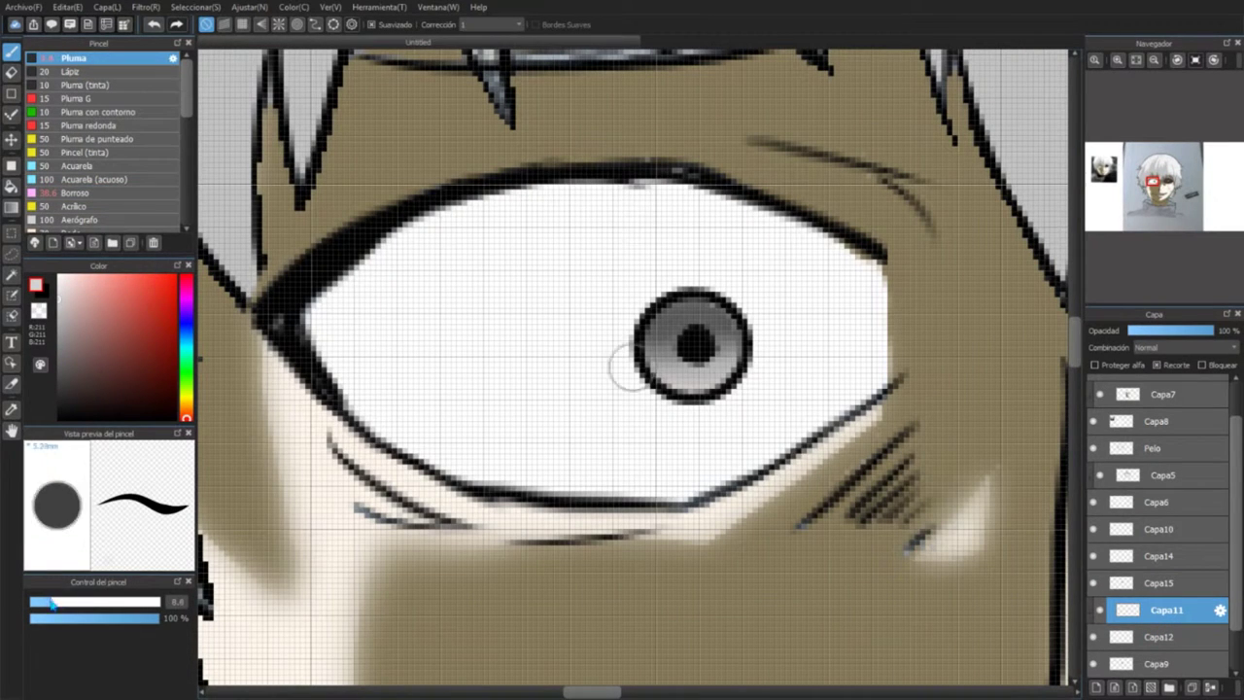
left_click(56, 330)
left_click(1158, 637)
left_click(1158, 582)
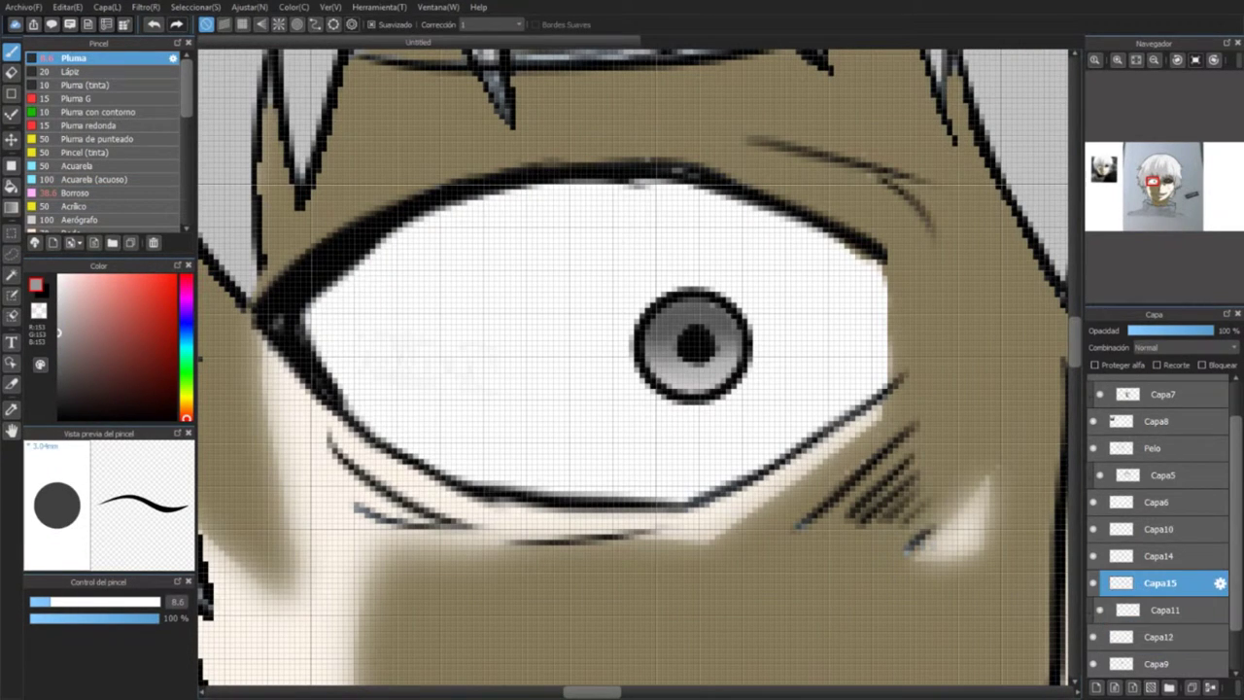
left_click_drag(311, 301, 413, 457)
key("ctrl+minus")
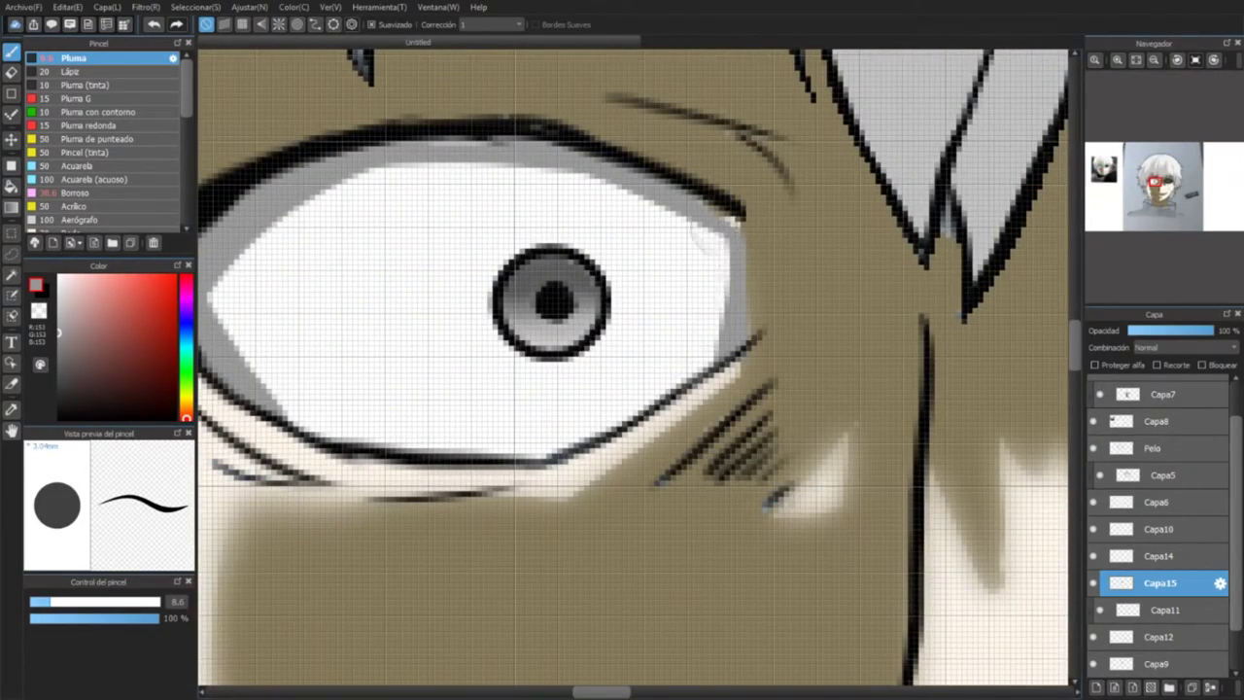
left_click(78, 193)
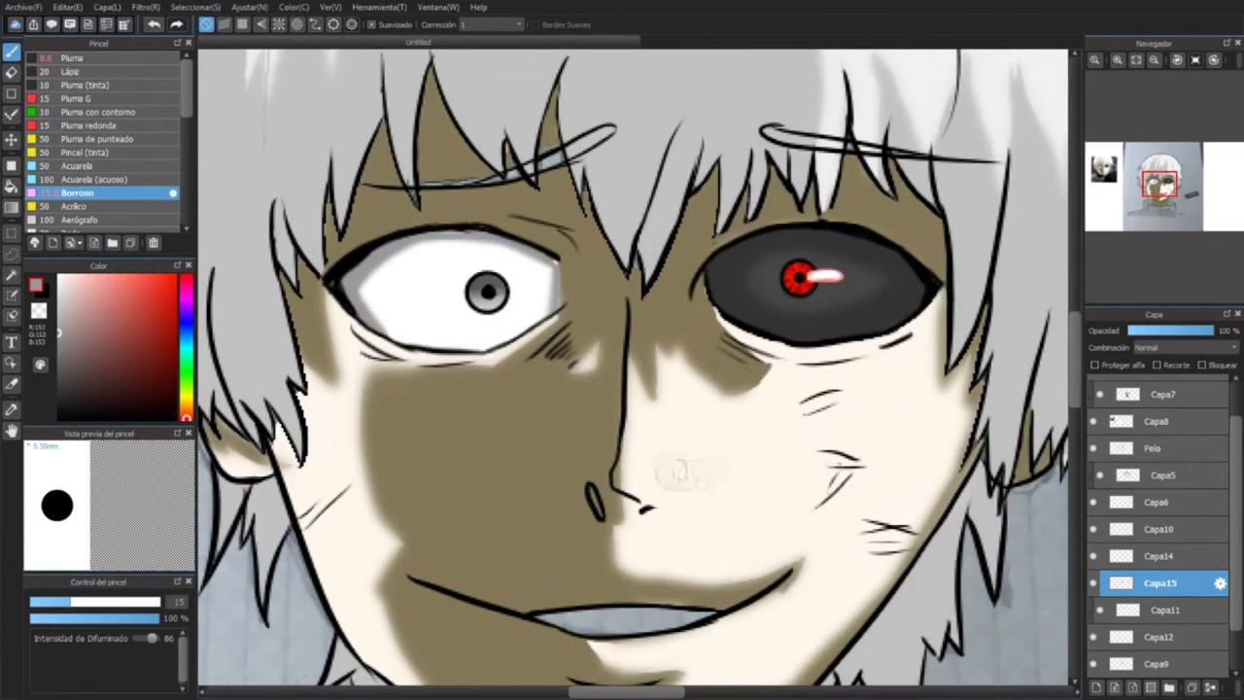
Step: Paint the teeth off-white on layer Capa12 with the Pluma brush at size 8.6
left_click(1159, 637)
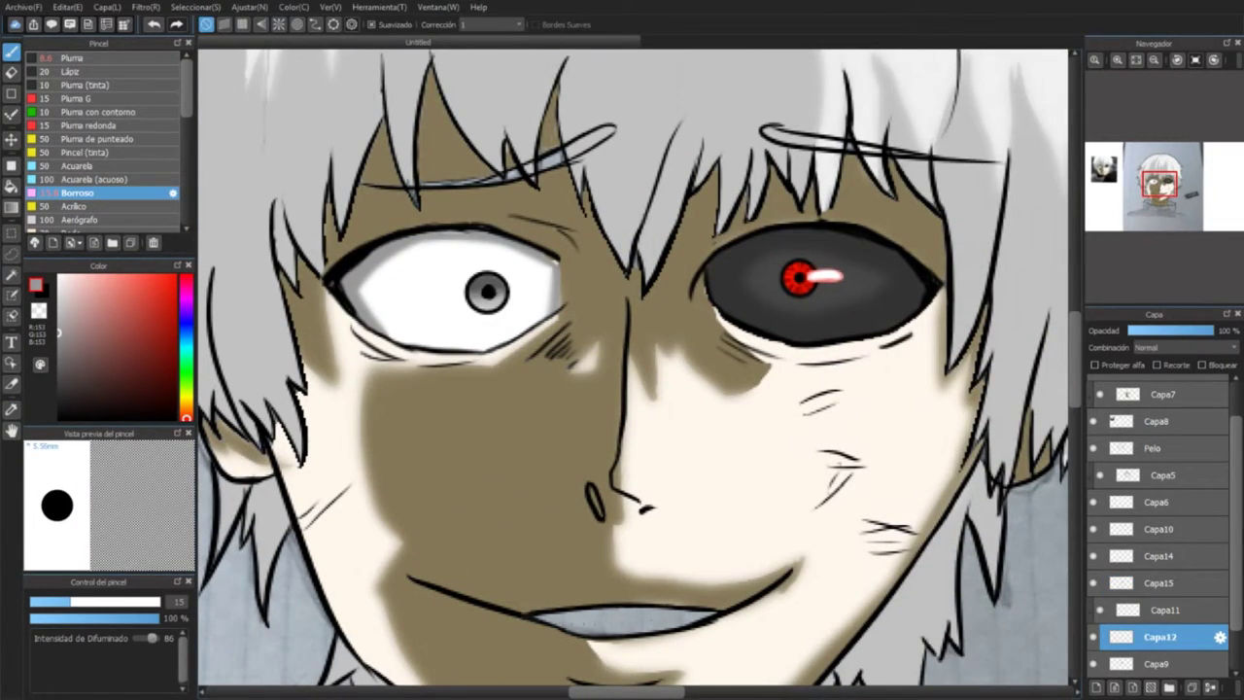
left_click(74, 58)
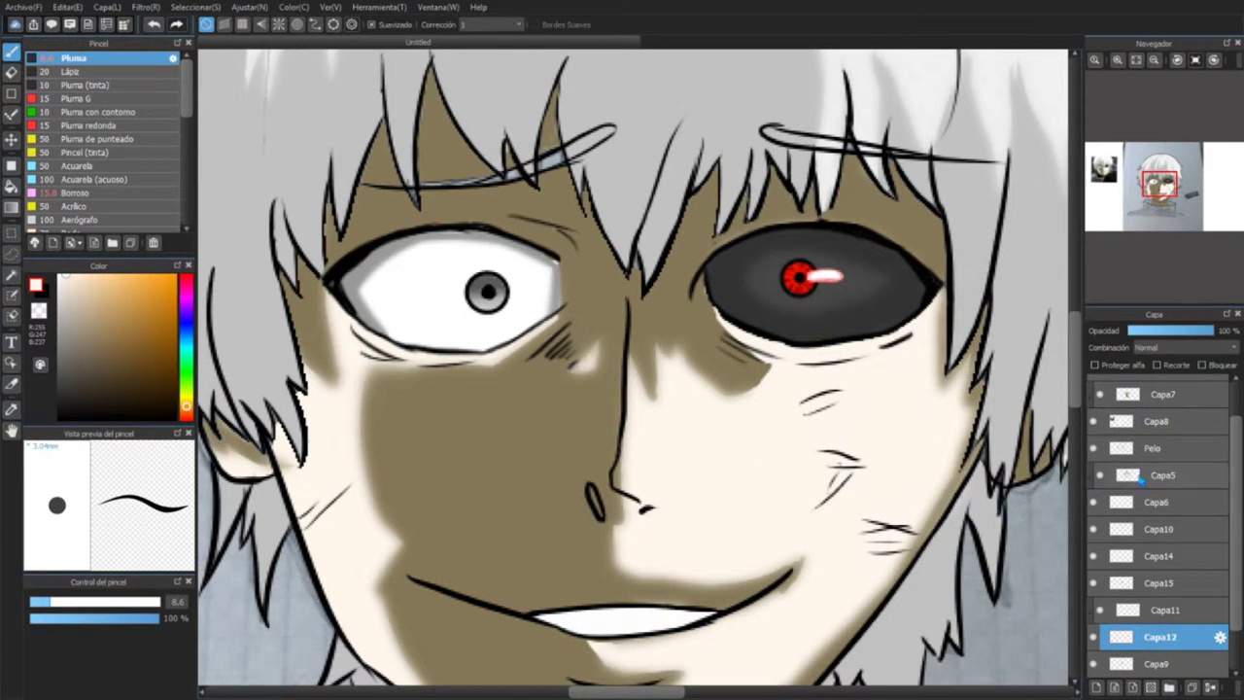
Step: Clean up the stray edges of the hair strands beside the right cheek on layer Capa8 with the eraser at size 9.9
left_click(1156, 421)
scroll(1156, 524, "up", 1)
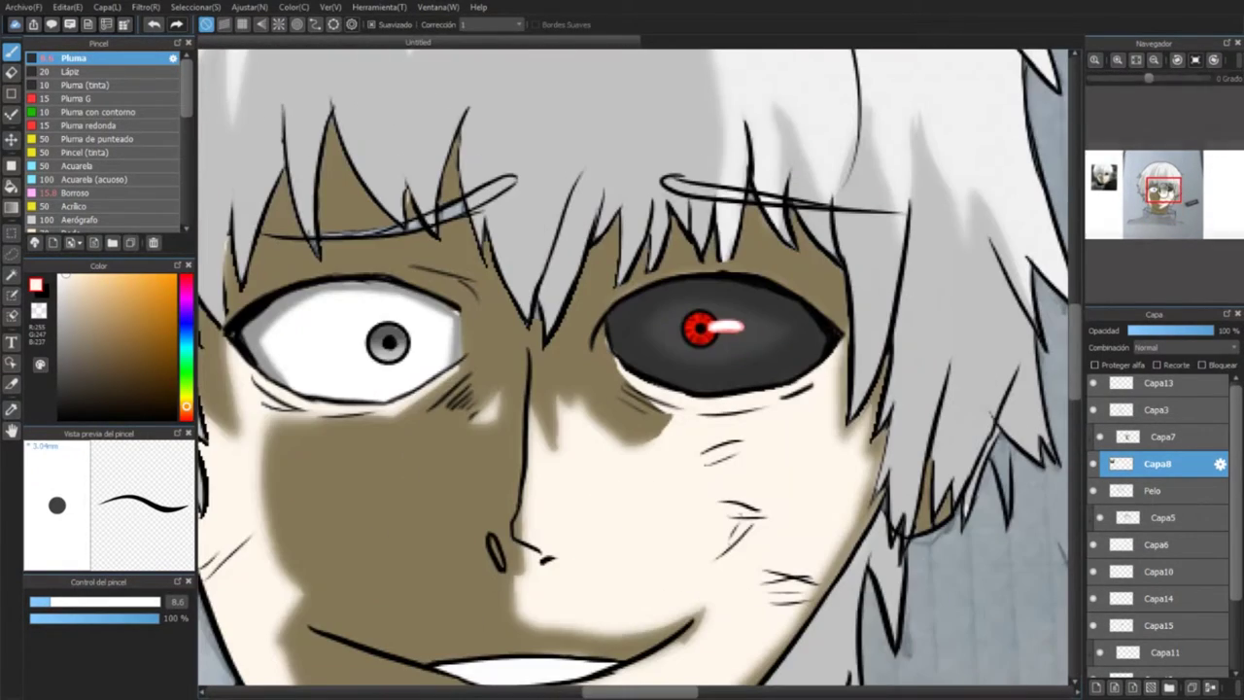
left_click(1162, 437)
left_click(75, 192)
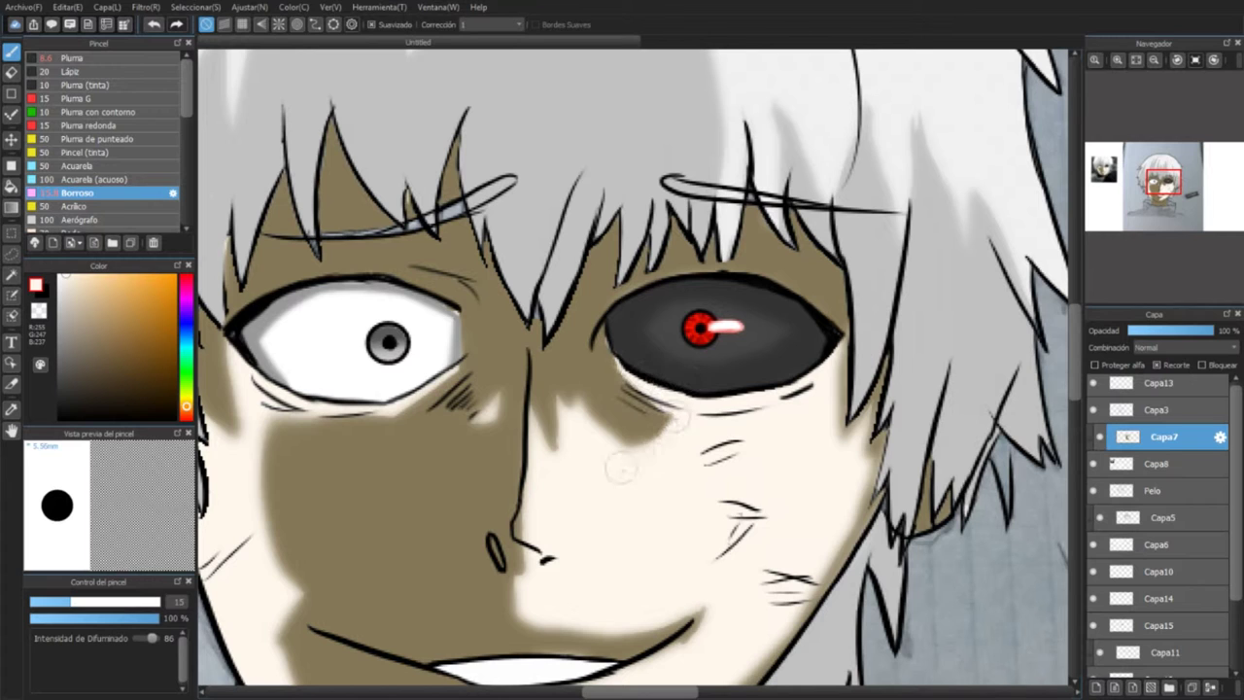
scroll(886, 422, "up", 5)
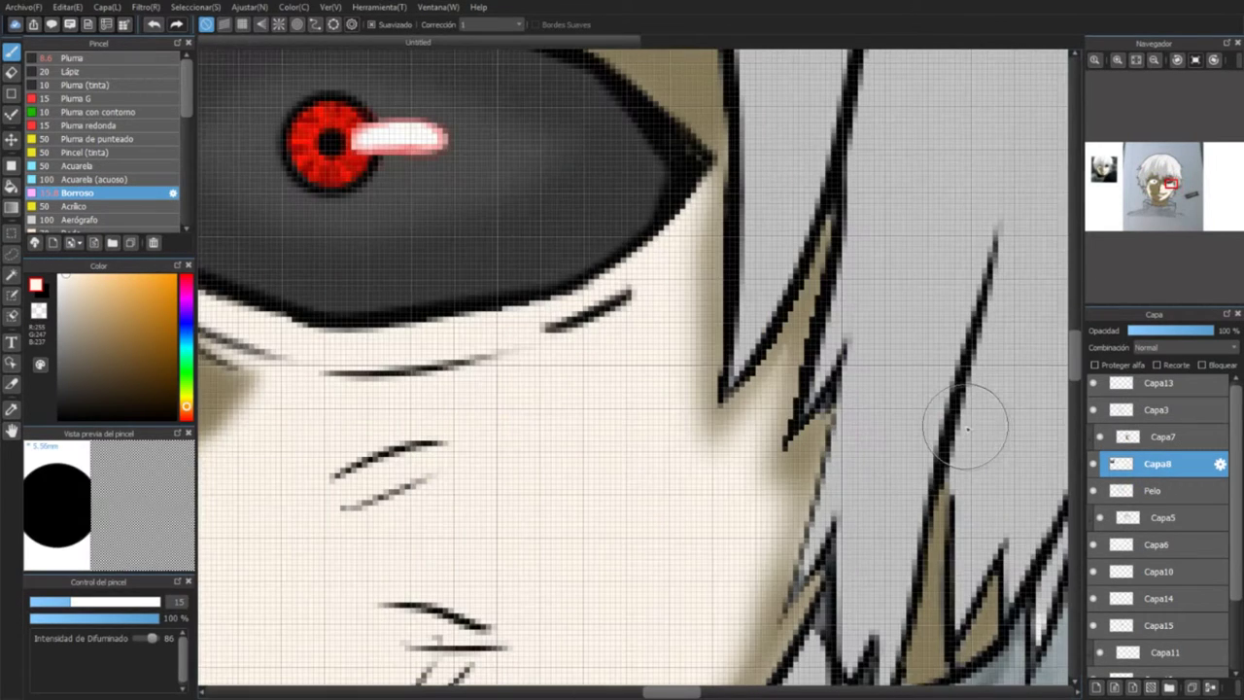
key("e")
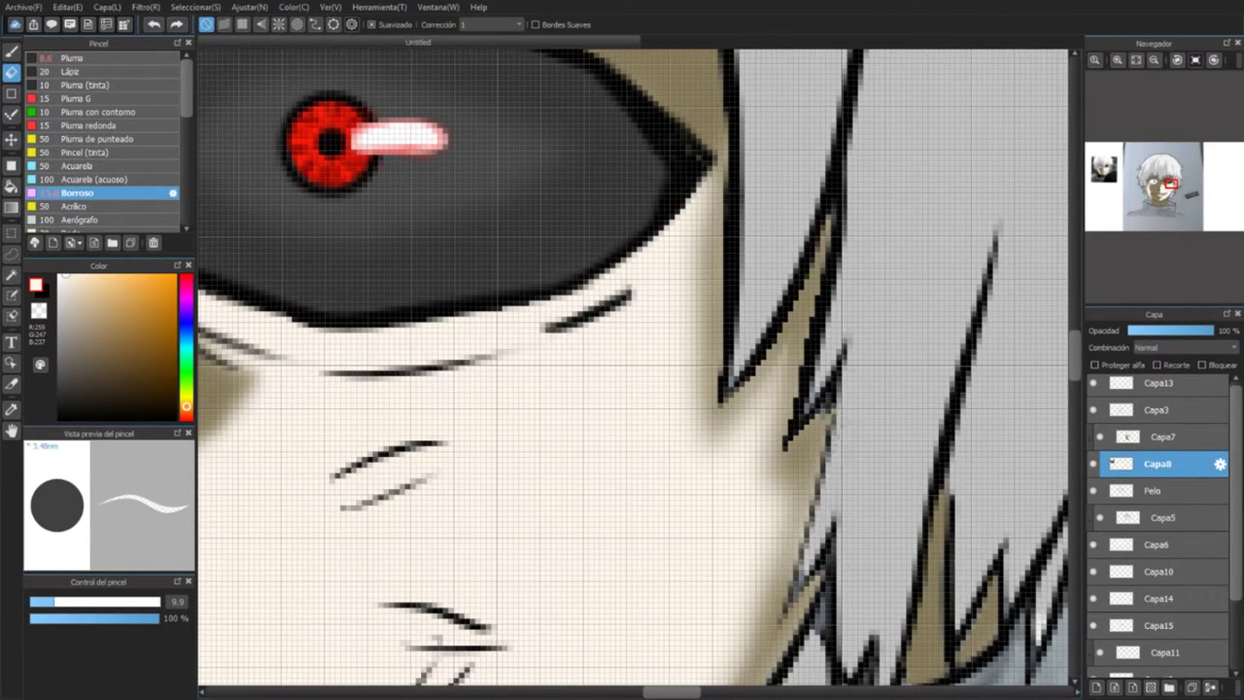
left_click_drag(756, 610, 806, 588)
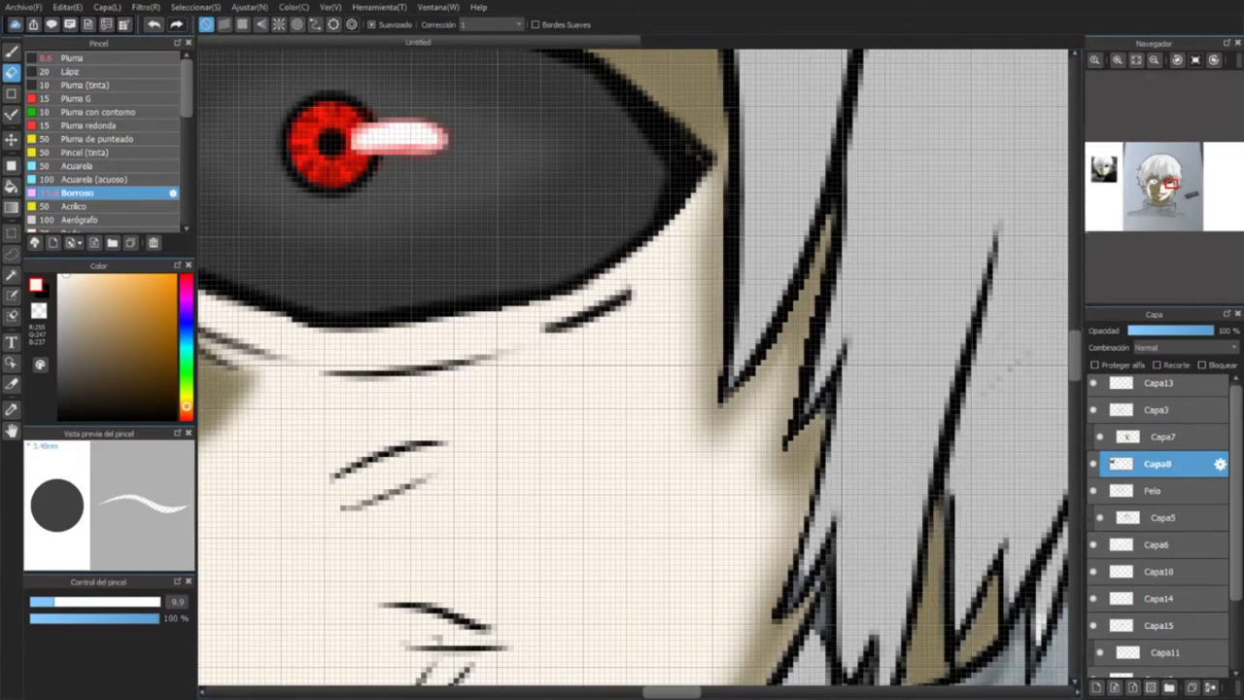
left_click(1147, 179)
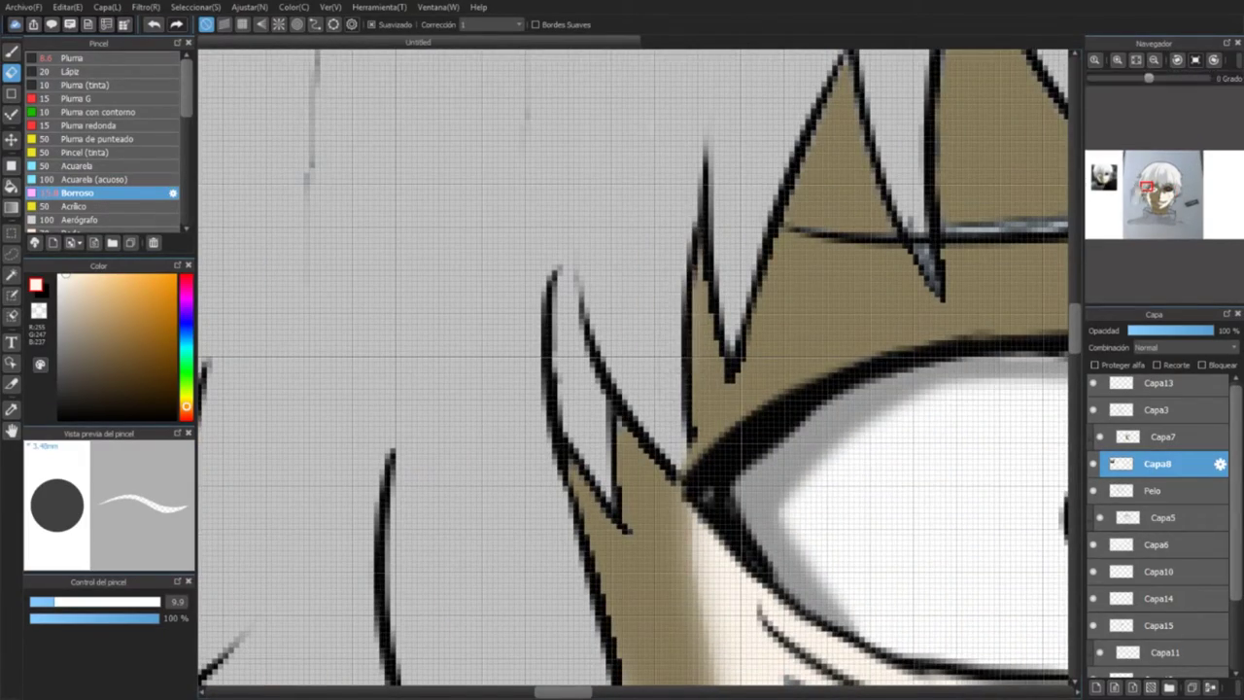
key("b")
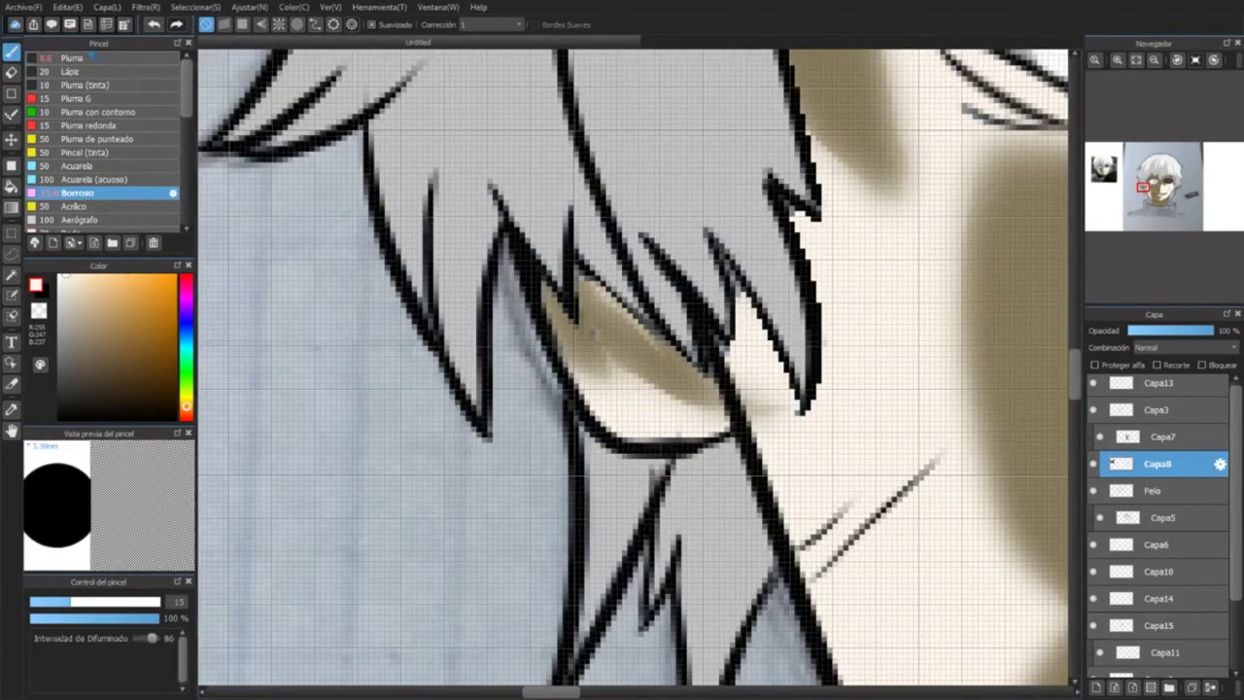
left_click(73, 57)
Step: Add two new layers for the sweater between layer Capa9 and the sketch layer Capa2
scroll(631, 369, "down", 5)
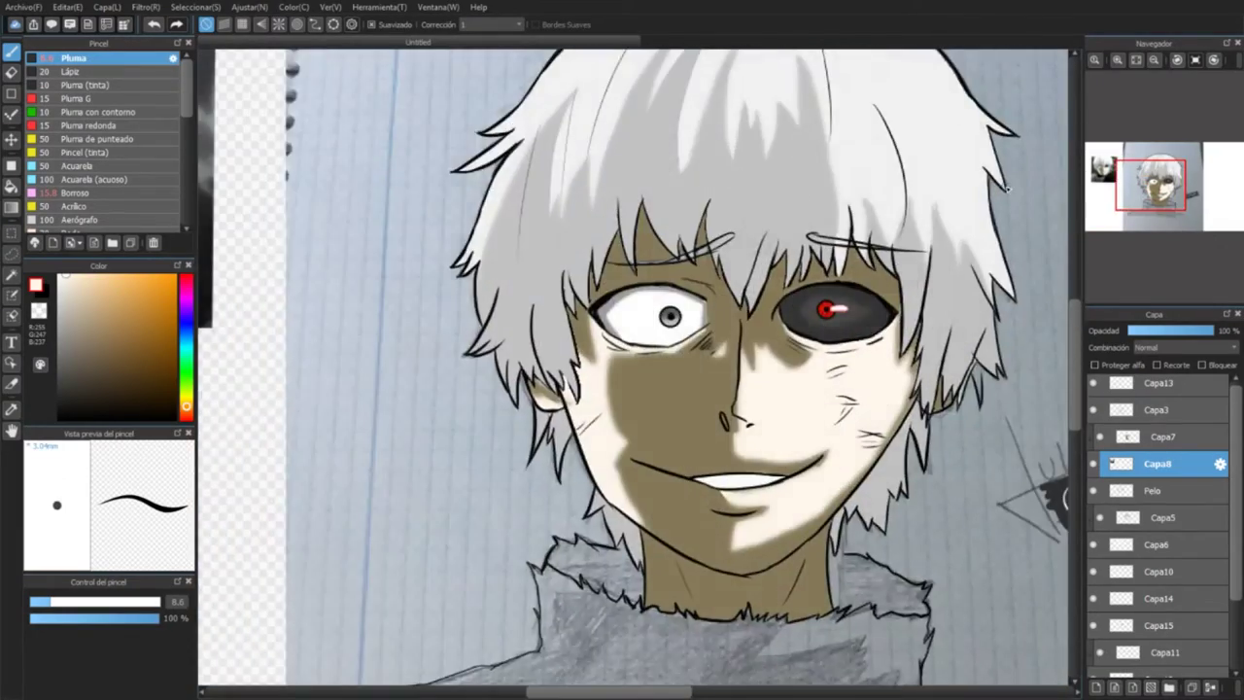
scroll(632, 370, "down", 2)
scroll(583, 544, "up", 2)
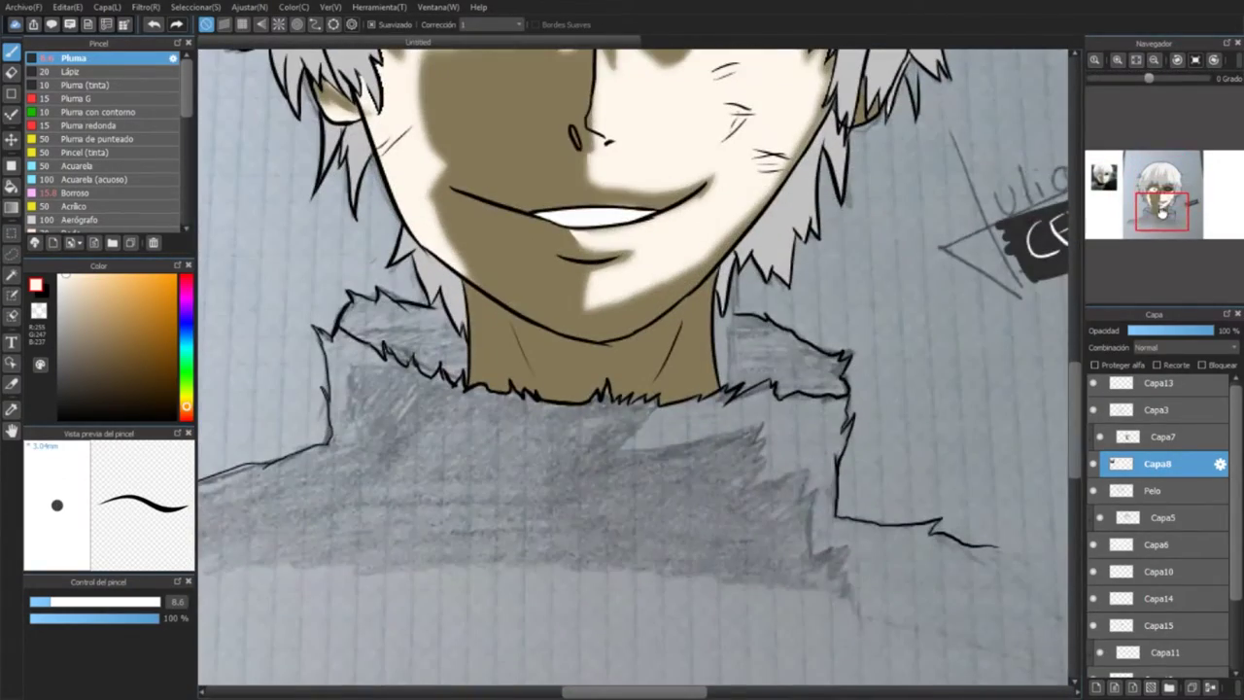
left_click(1158, 383)
left_click(1209, 687)
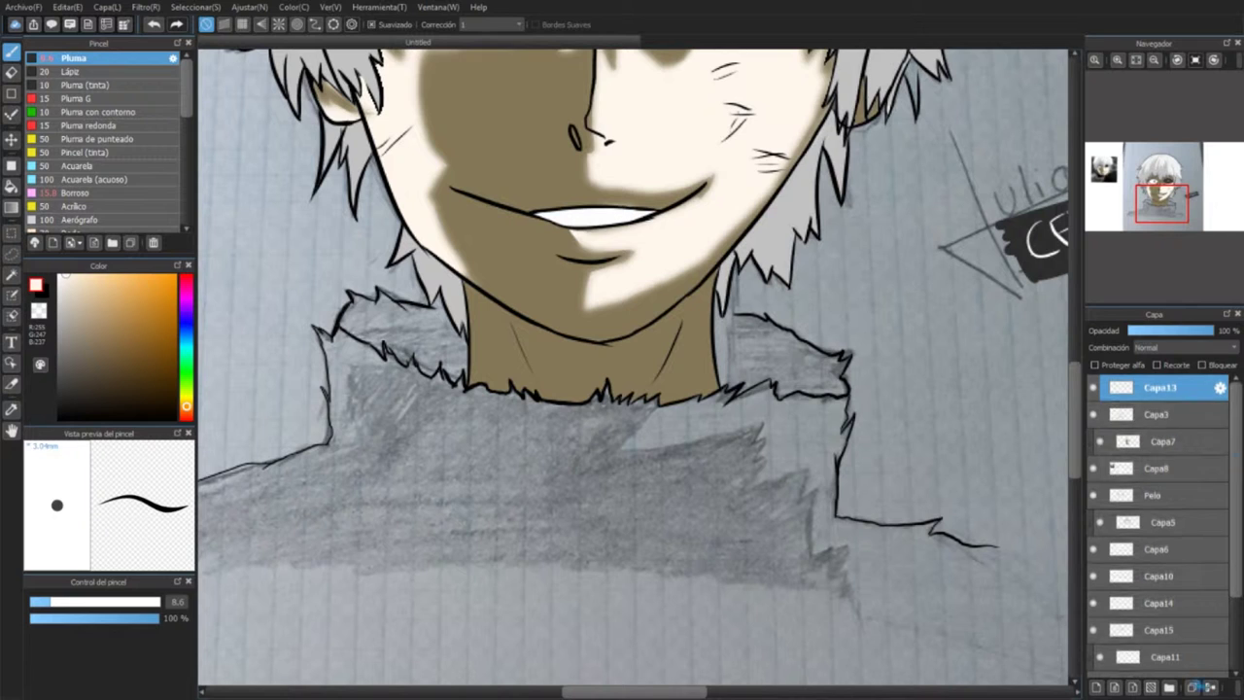
left_click(1209, 687)
left_click(1209, 687)
left_click(1209, 687)
left_click(1209, 686)
left_click(1208, 687)
left_click(1209, 687)
left_click(1209, 687)
left_click(1209, 687)
left_click(1208, 686)
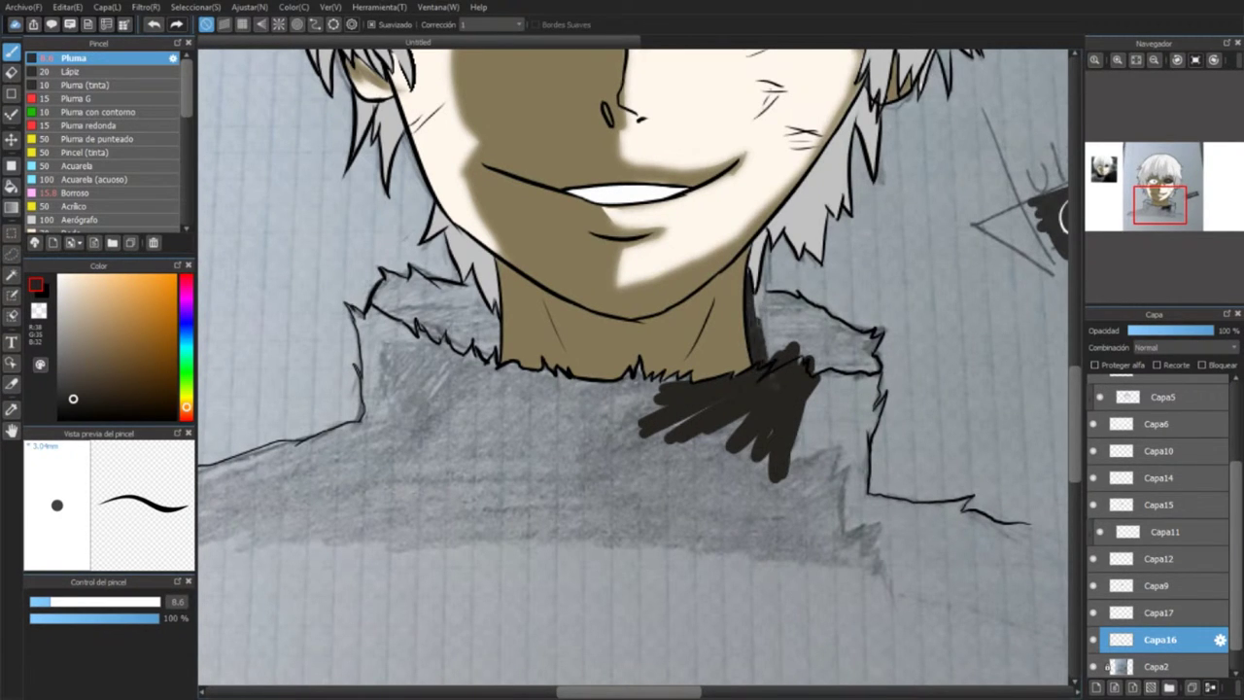
Step: Block in the sweater's collar, chest and shoulders in near-black on layer Capa16, using the Pluma brush at size 76 for the large areas
mouse_move(525, 457)
left_mouse_down()
mouse_move(767, 515)
mouse_move(411, 339)
mouse_move(515, 413)
mouse_move(666, 383)
mouse_move(768, 312)
mouse_move(855, 428)
left_mouse_up()
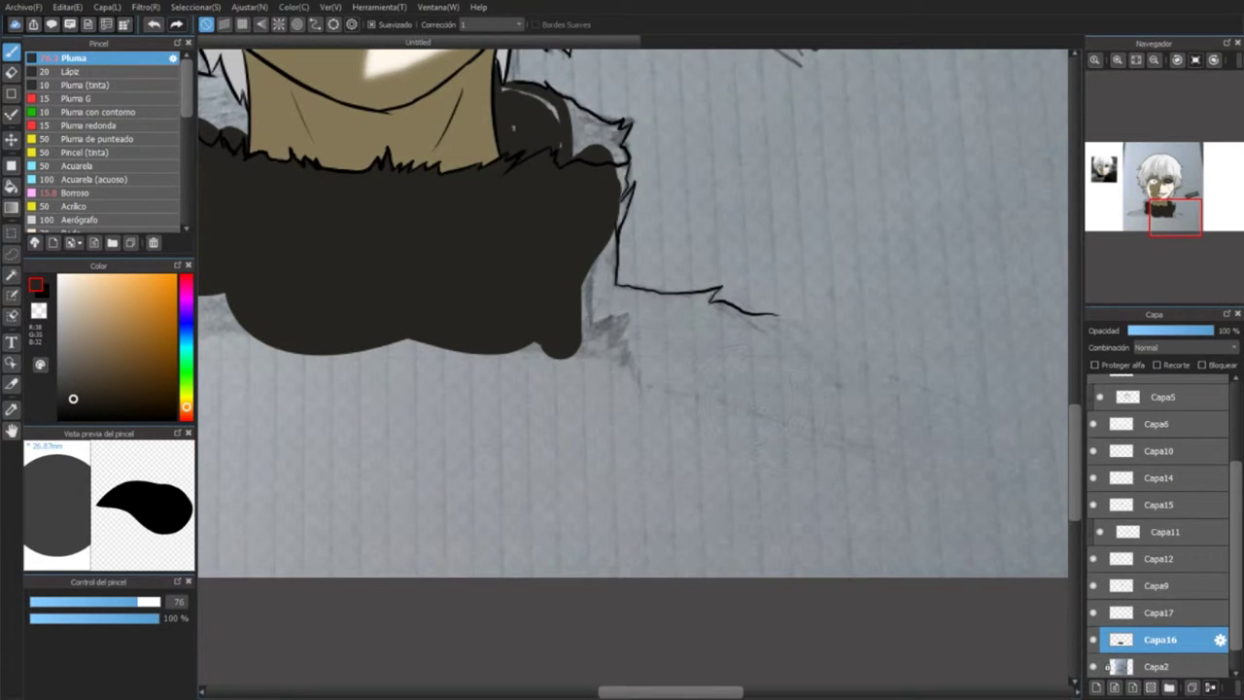
left_click_drag(778, 332, 581, 333)
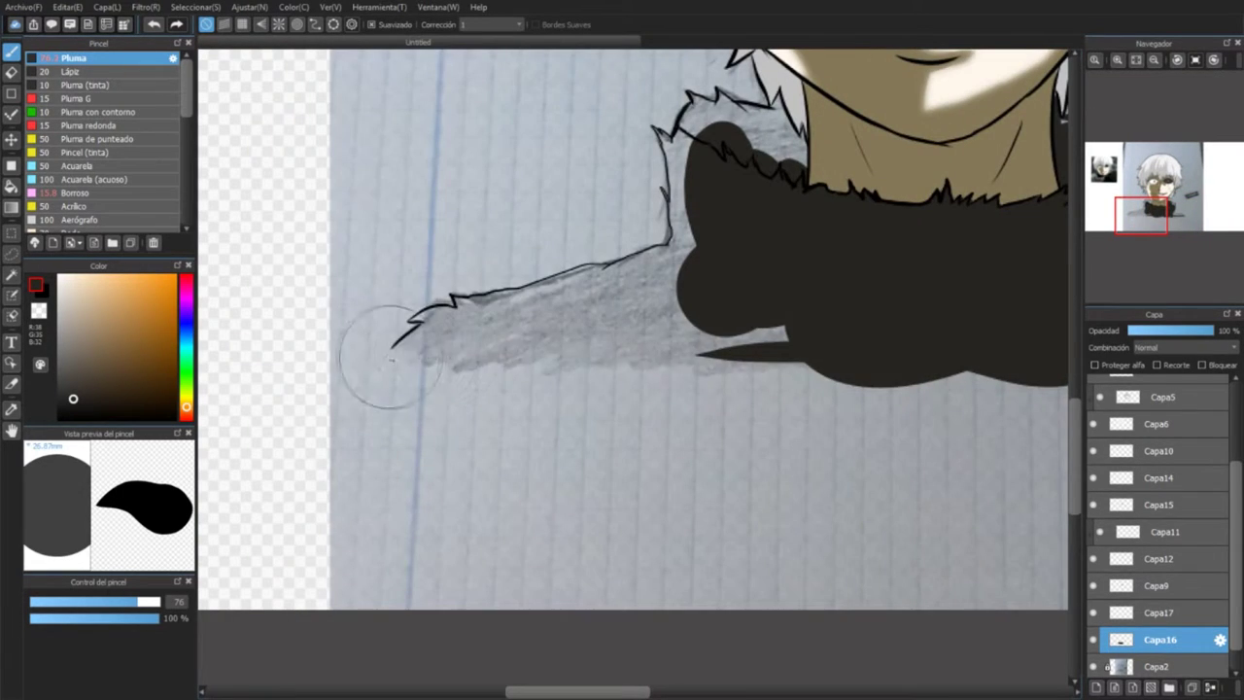
mouse_move(375, 356)
left_mouse_down()
mouse_move(419, 335)
mouse_move(569, 327)
mouse_move(670, 264)
left_mouse_up()
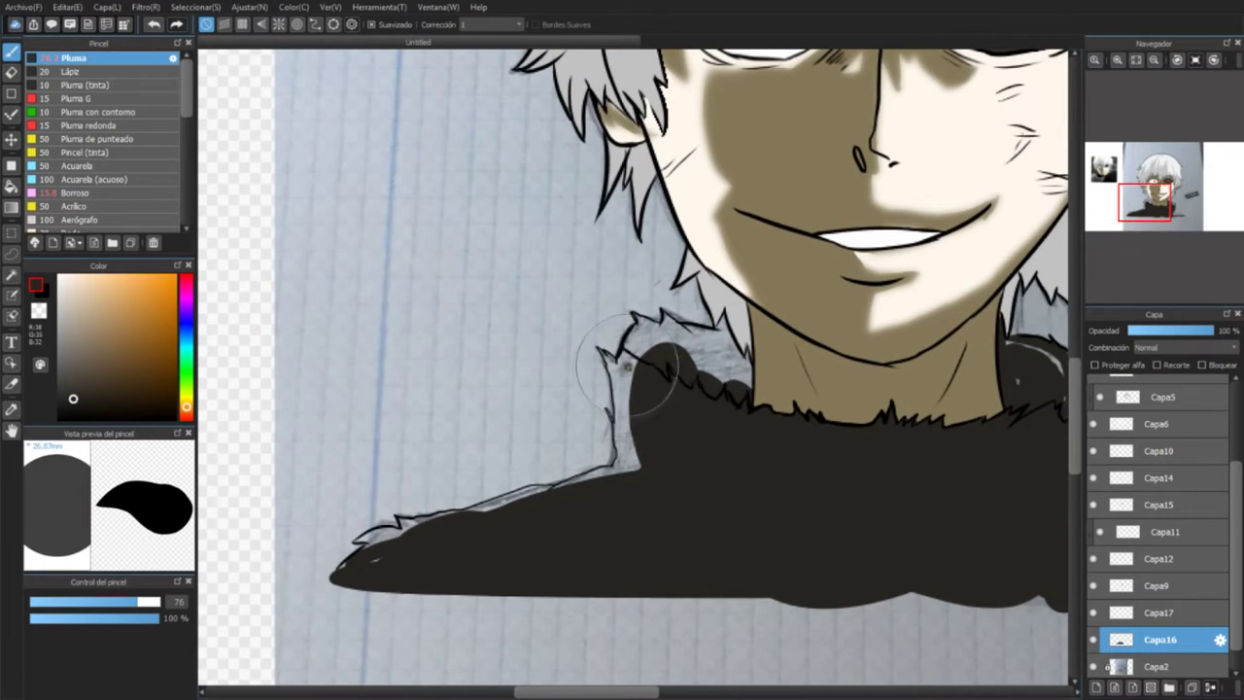
left_click_drag(624, 361, 614, 486)
mouse_move(1007, 342)
left_mouse_down()
mouse_move(724, 394)
mouse_move(691, 377)
mouse_move(693, 335)
mouse_move(664, 313)
mouse_move(624, 377)
mouse_move(639, 376)
mouse_move(638, 318)
mouse_move(592, 497)
mouse_move(622, 474)
left_mouse_up()
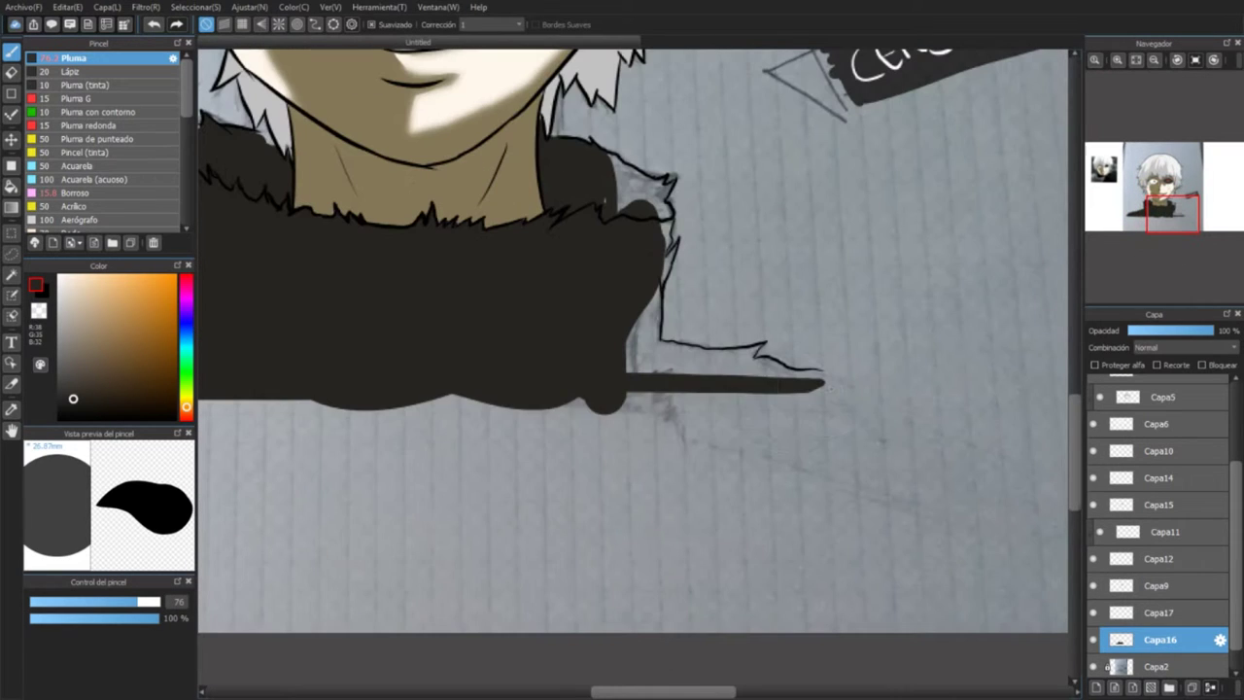
left_click_drag(816, 389, 262, 413)
Step: Erase the uneven lower part of the sweater fill into a straight bottom edge with the eraser at size 32
scroll(805, 398, "down", 2)
key("e")
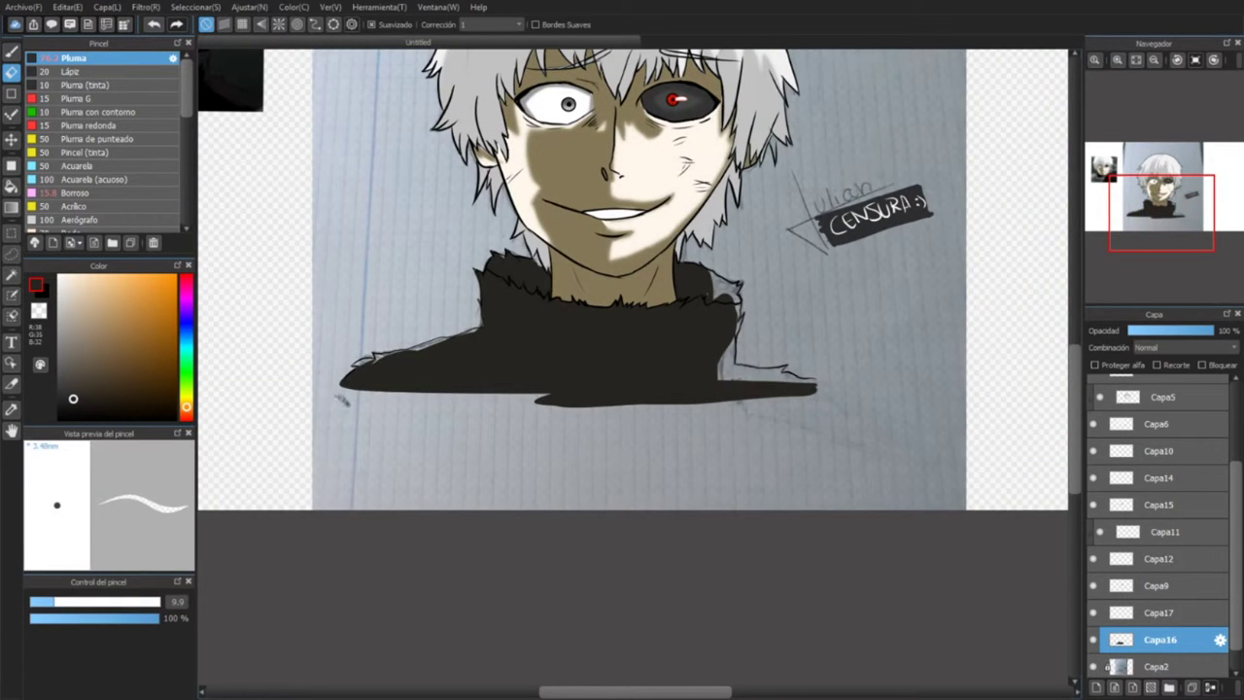
left_click_drag(838, 394, 345, 384)
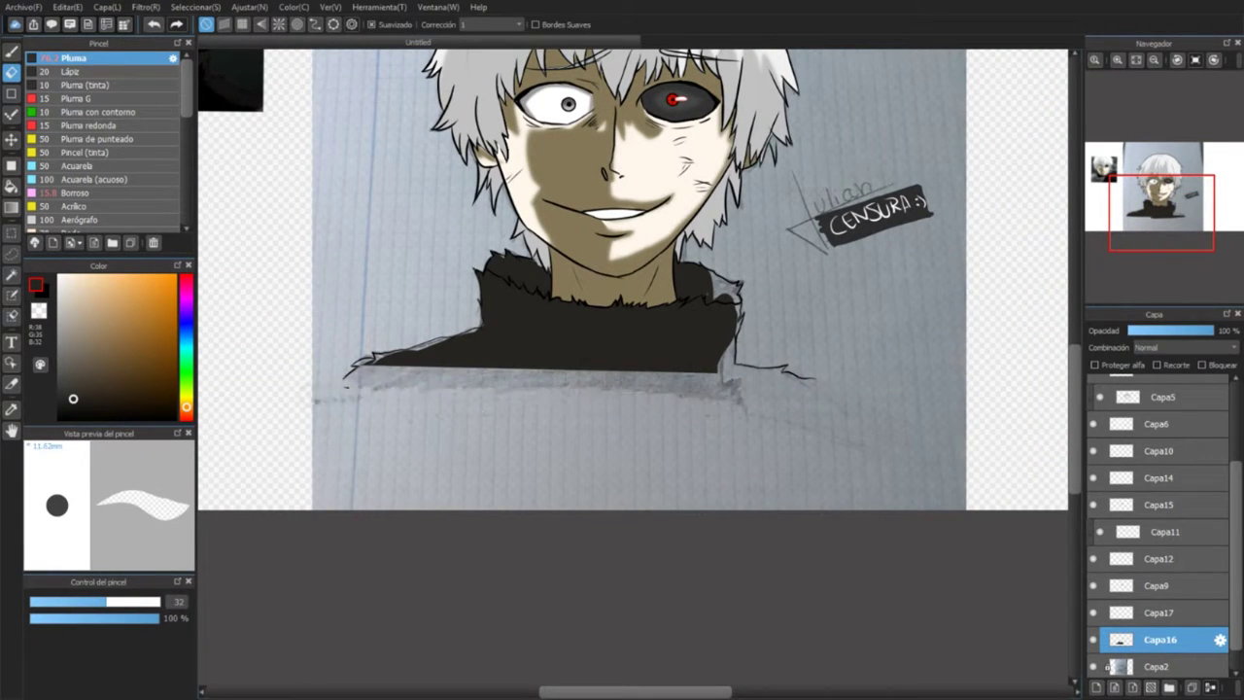
Step: Draw a straight near-black lower edge for the sweater on layer Capa16, running between both shoulder tips, with the Pluma brush
key("b")
scroll(778, 360, "up", 5)
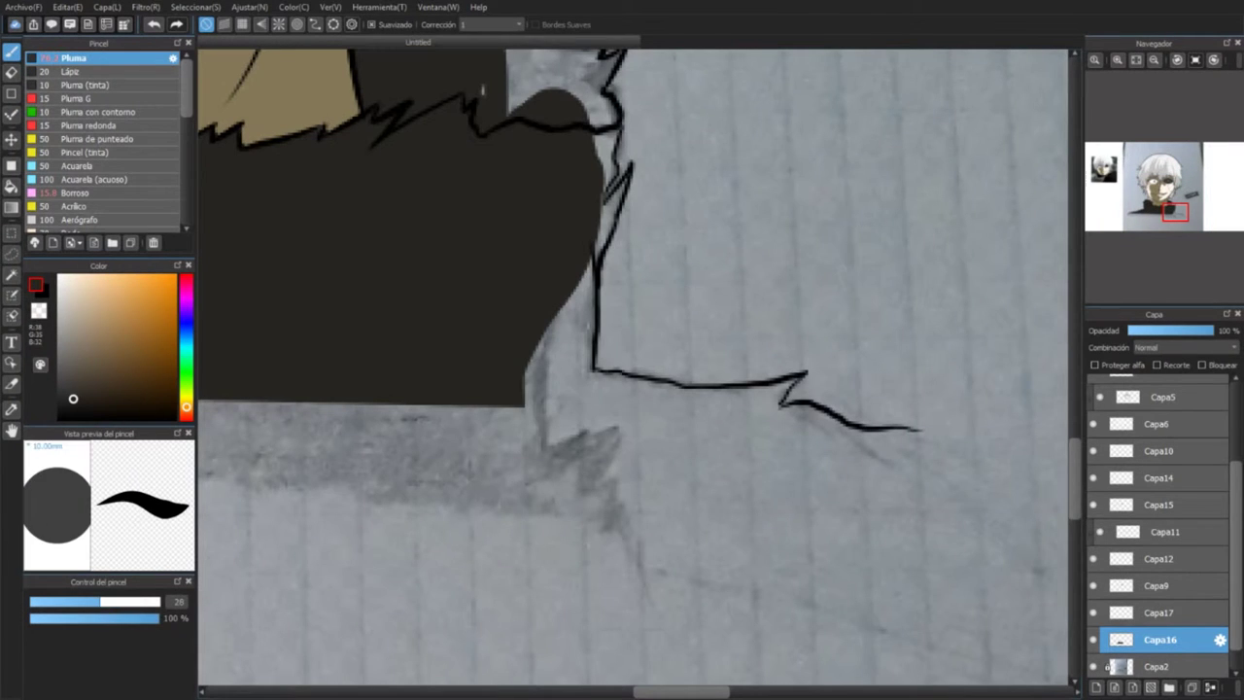
mouse_move(525, 394)
left_mouse_down()
mouse_move(680, 398)
mouse_move(787, 373)
mouse_move(918, 428)
left_mouse_up()
scroll(918, 428, "down", 5)
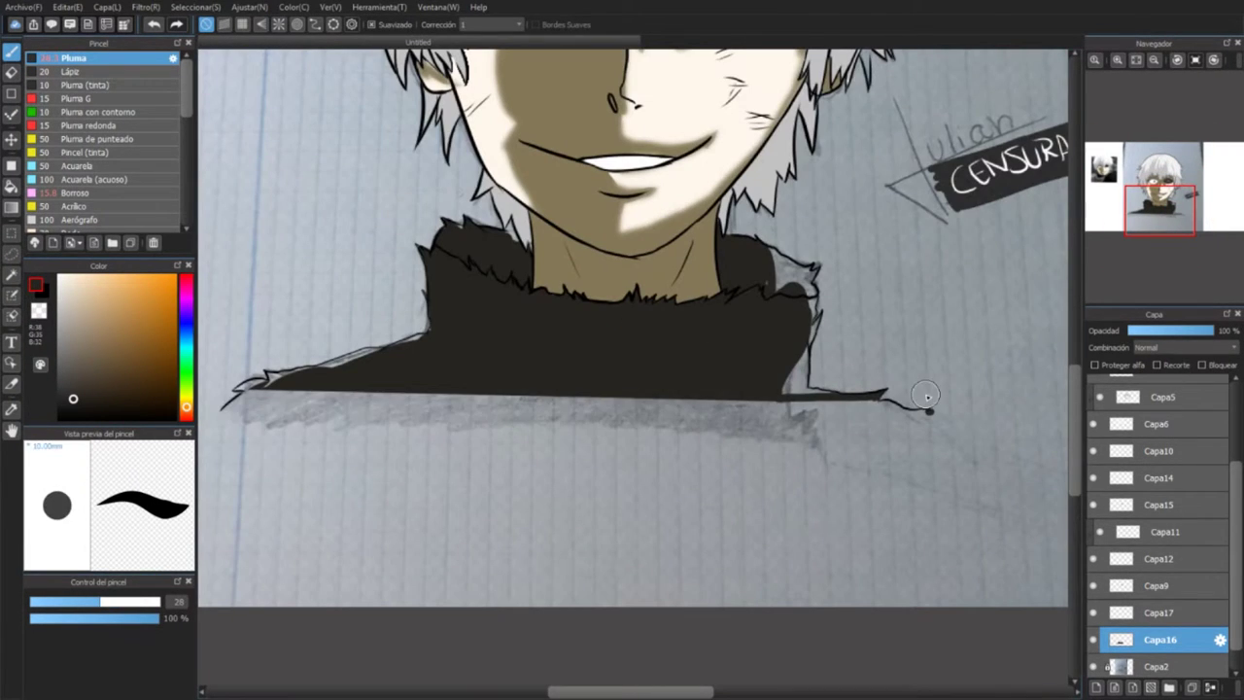
key("bracketleft")
left_click(222, 408, "shift")
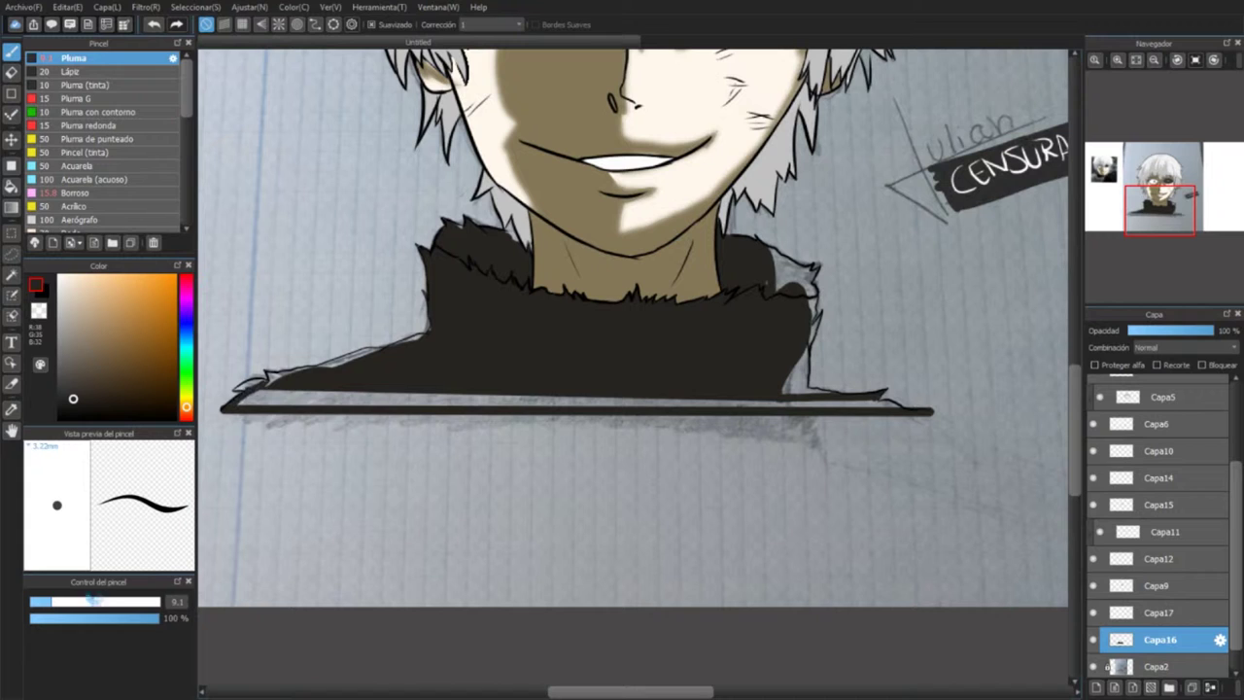
Step: Fill the gaps above the sweater's lower edge and inside the right side of the collar with the Pluma brush at size 26
left_click(92, 601)
left_click_drag(287, 396, 395, 398)
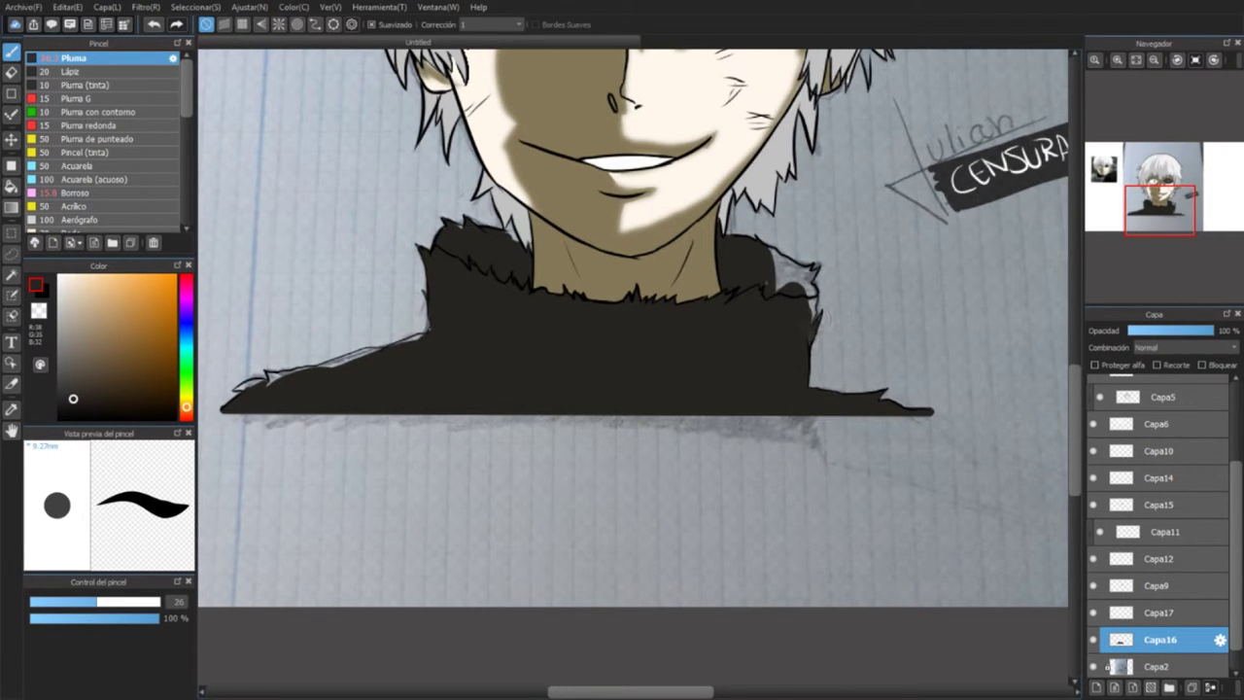
scroll(816, 338, "up", 3)
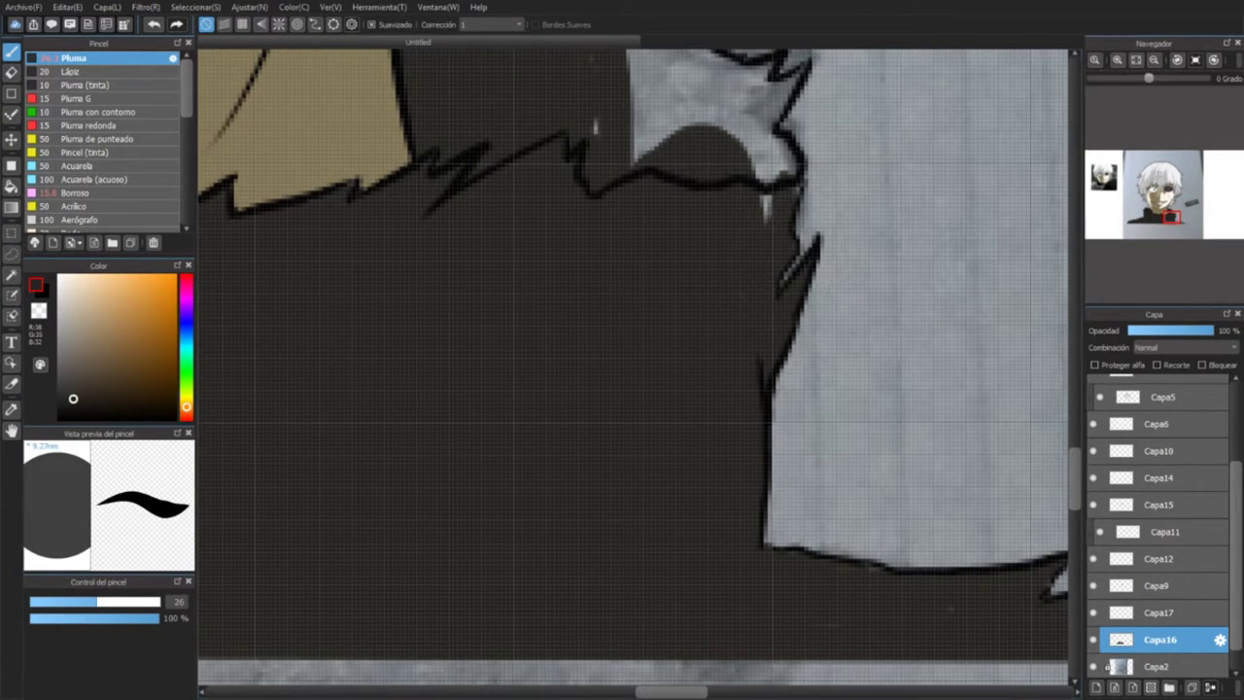
mouse_move(666, 163)
left_mouse_down()
mouse_move(879, 377)
mouse_move(978, 403)
mouse_move(986, 339)
mouse_move(916, 320)
mouse_move(801, 238)
mouse_move(868, 287)
mouse_move(938, 299)
left_mouse_up()
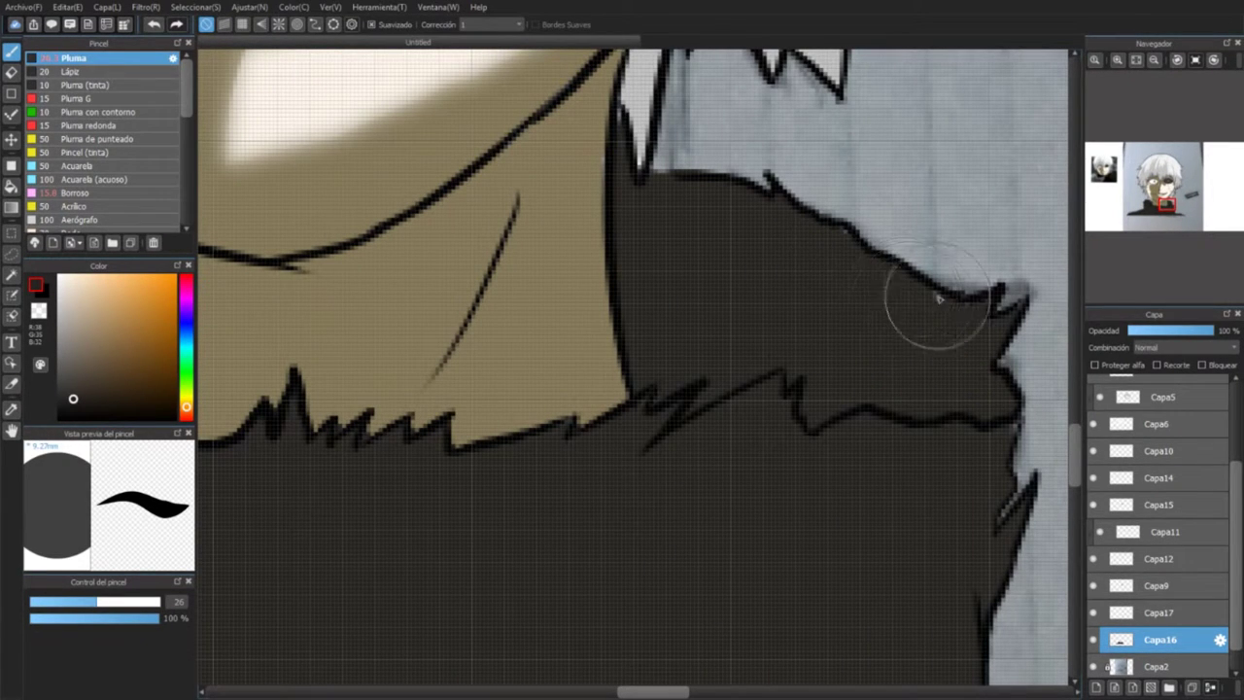
Step: Clip layer Capa17 to Capa16 and paint the inside of the collar on both sides of the neck in darker black (17, 16, 14)
left_click(1123, 614)
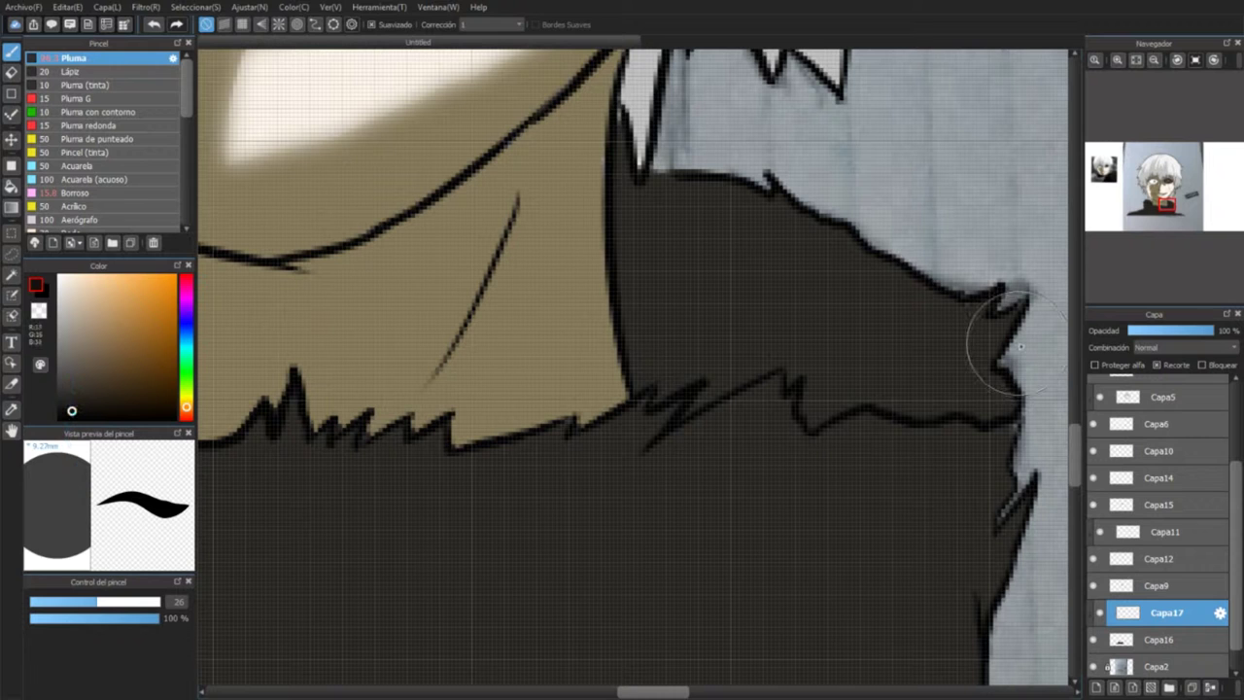
mouse_move(1020, 346)
left_mouse_down()
mouse_move(980, 356)
mouse_move(700, 319)
mouse_move(748, 247)
mouse_move(1003, 378)
mouse_move(707, 378)
mouse_move(748, 348)
mouse_move(729, 373)
mouse_move(793, 378)
mouse_move(835, 349)
mouse_move(831, 383)
mouse_move(972, 397)
left_mouse_up()
left_click(1129, 212)
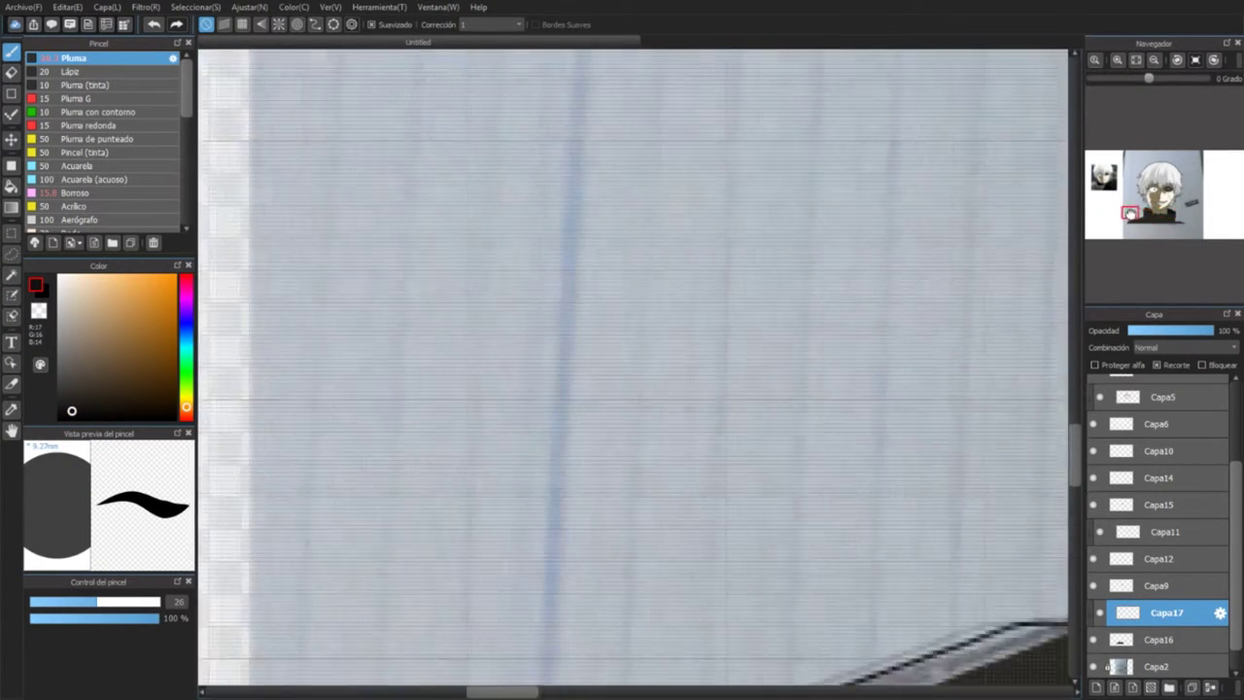
left_click(1147, 202)
mouse_move(569, 292)
left_mouse_down()
mouse_move(522, 321)
mouse_move(526, 377)
mouse_move(633, 416)
mouse_move(662, 401)
mouse_move(658, 358)
mouse_move(650, 391)
mouse_move(683, 418)
mouse_move(716, 398)
mouse_move(736, 443)
mouse_move(757, 402)
mouse_move(784, 447)
mouse_move(734, 335)
mouse_move(606, 336)
mouse_move(685, 360)
mouse_move(670, 382)
mouse_move(731, 423)
mouse_move(775, 421)
left_mouse_up()
scroll(657, 359, "down", 1)
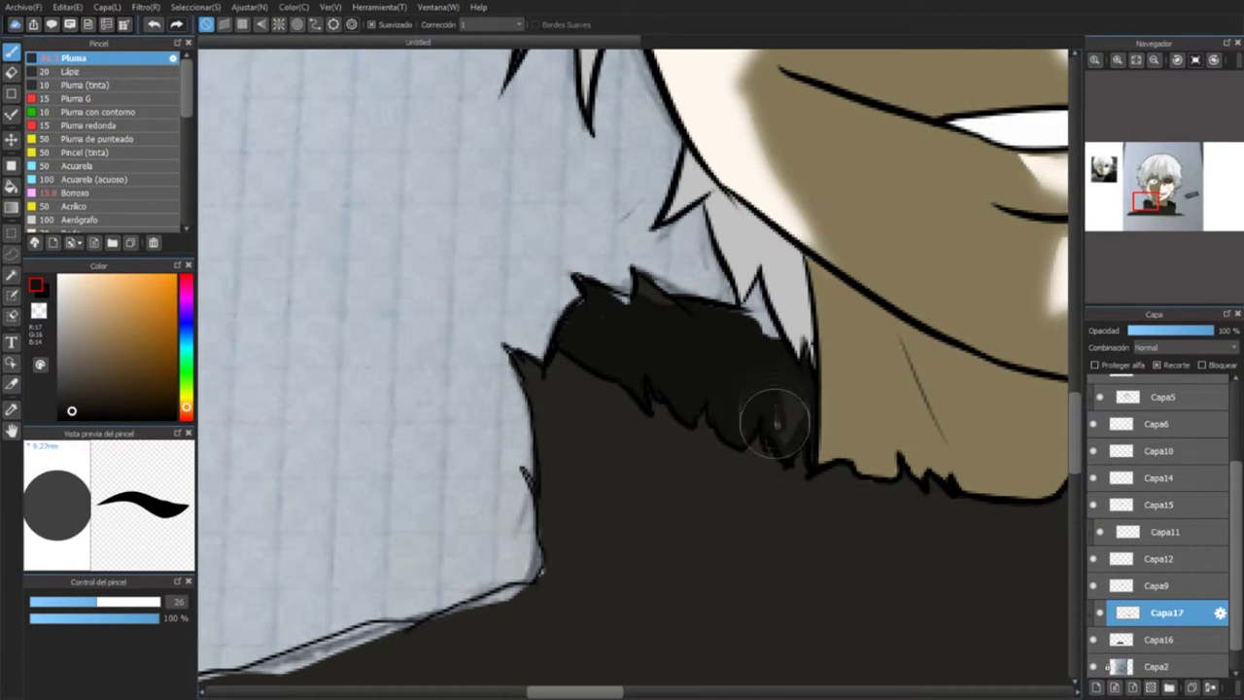
Step: Trace the sketch's sweater shadow edges on layer Capa17, with Capa16 temporarily lowered to 26% opacity
left_click(1156, 639)
left_click_drag(1210, 330, 1146, 331)
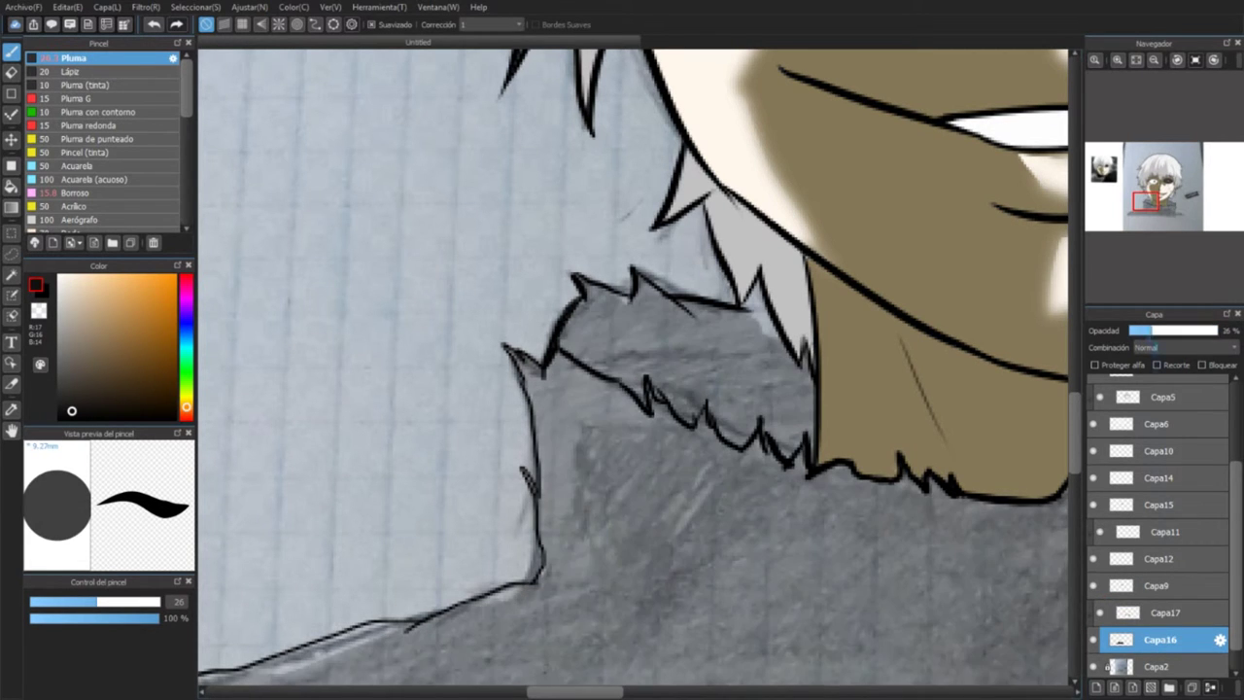
left_click(1166, 612)
scroll(631, 369, "down", 3)
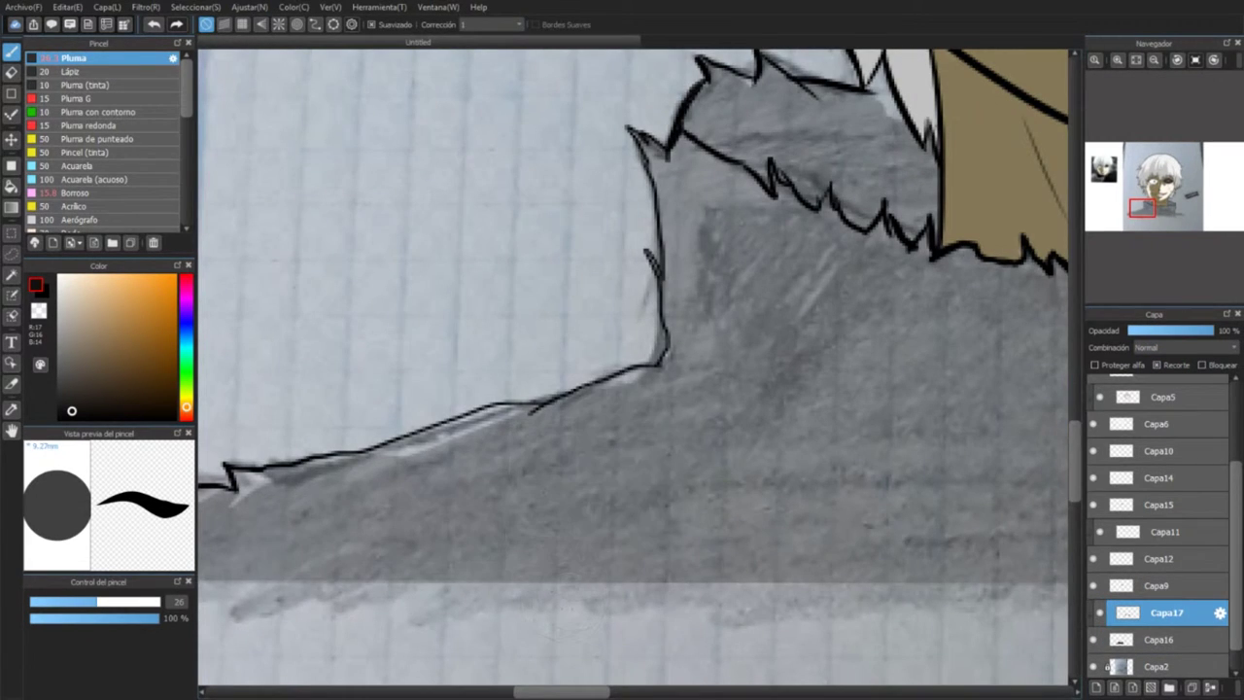
scroll(632, 369, "right", 3)
scroll(631, 369, "right", 3)
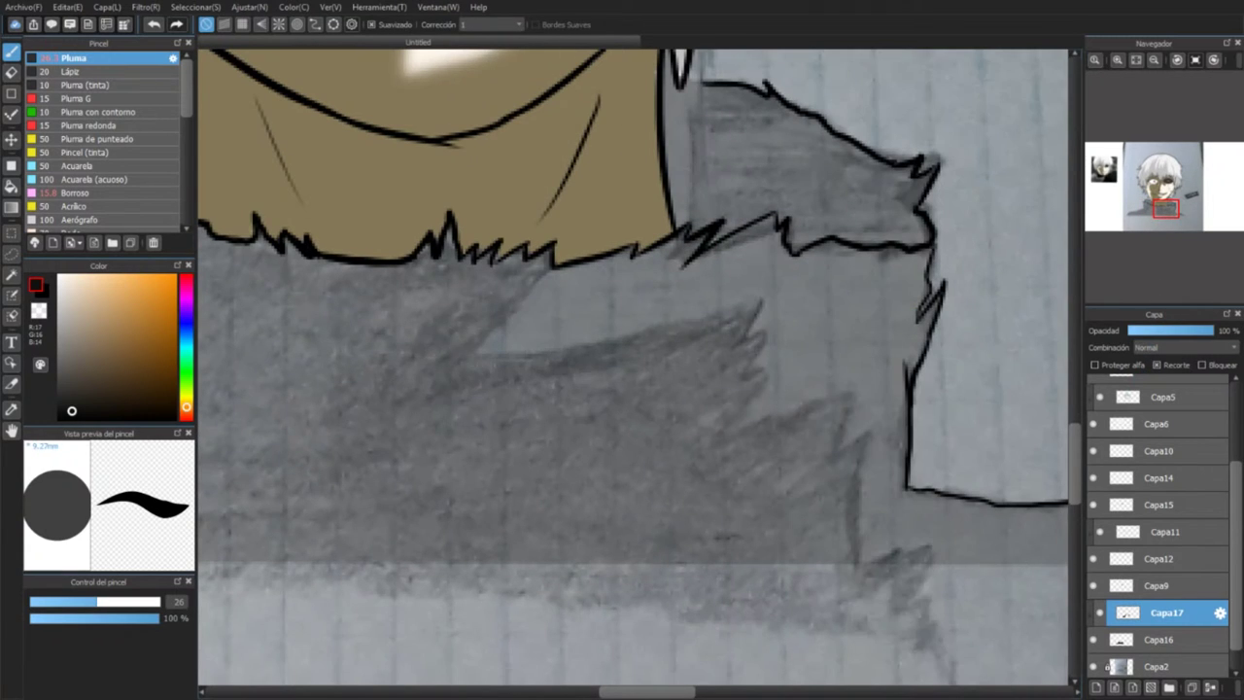
key("ctrl+z")
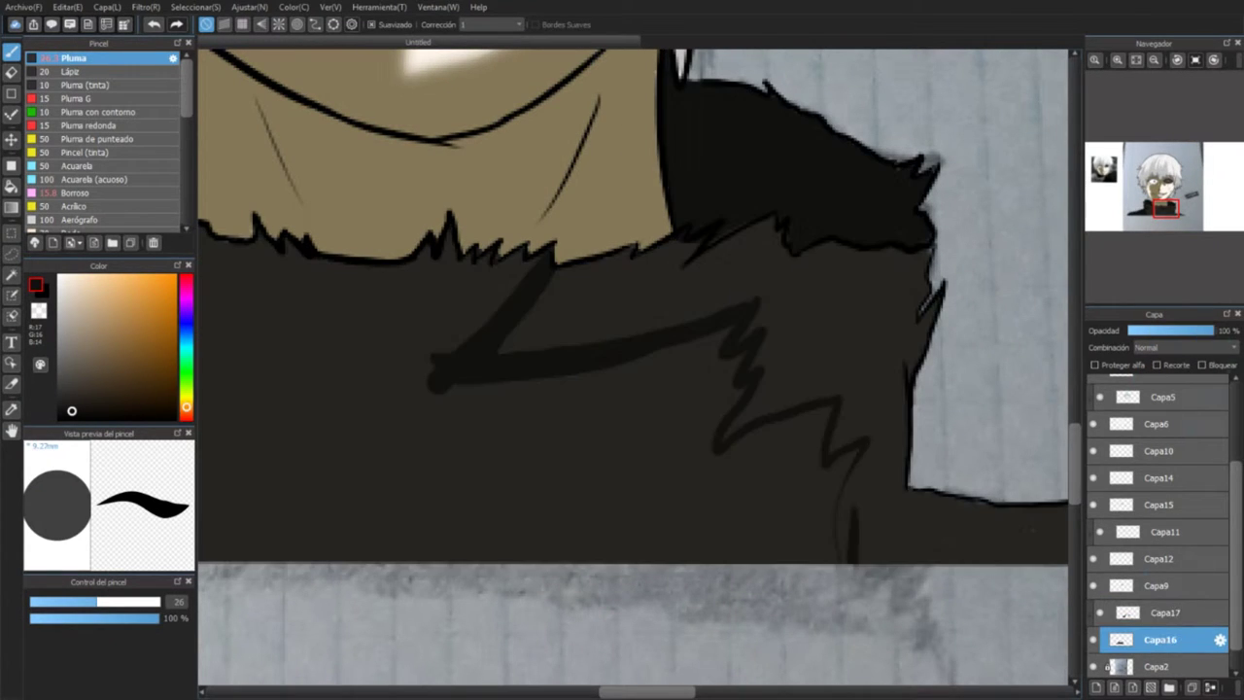
Step: Fill the sweater's left shoulder and the chest with the darker shadow tone on clipped layer Capa17
scroll(631, 369, "left", 4)
mouse_move(570, 180)
left_mouse_down()
mouse_move(500, 222)
mouse_move(569, 244)
mouse_move(678, 372)
left_mouse_up()
left_click_drag(932, 234, 699, 524)
left_click_drag(1020, 243, 846, 535)
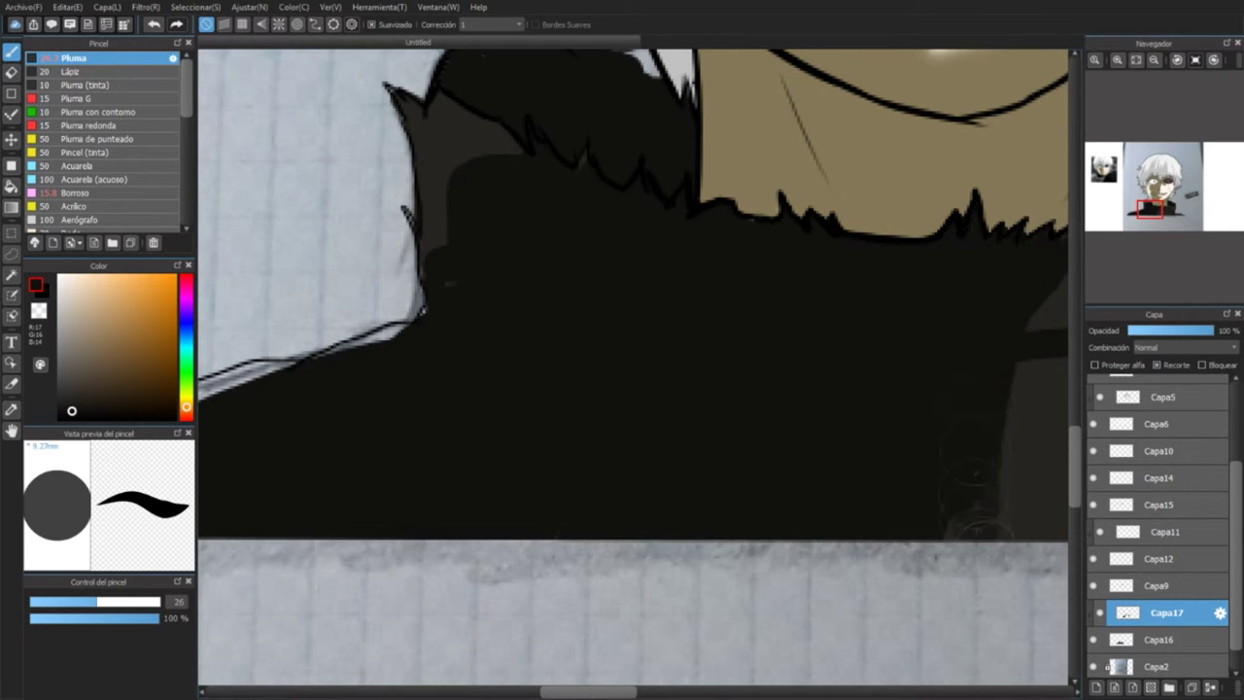
Step: Fill the shadow up to the jagged fold edges on the right side of the sweater on layer Capa17
scroll(631, 369, "right", 4)
scroll(631, 369, "down", 2)
left_click_drag(738, 262, 981, 209)
left_click_drag(874, 267, 718, 449)
mouse_move(995, 220)
left_mouse_down()
mouse_move(855, 453)
mouse_move(923, 453)
left_mouse_up()
left_click_drag(991, 297, 933, 452)
scroll(958, 291, "up", 3)
mouse_move(738, 500)
left_mouse_down()
mouse_move(743, 558)
mouse_move(702, 587)
mouse_move(808, 544)
mouse_move(821, 646)
left_mouse_up()
mouse_move(670, 228)
left_mouse_down()
mouse_move(732, 238)
mouse_move(679, 316)
mouse_move(732, 251)
mouse_move(780, 296)
mouse_move(746, 311)
mouse_move(751, 277)
mouse_move(729, 320)
mouse_move(668, 272)
mouse_move(627, 259)
left_mouse_up()
Step: Add pure black deep shadows to the sweater's folds and chest on Capa17 and soften them with the Borroso brush at size 160
key("h")
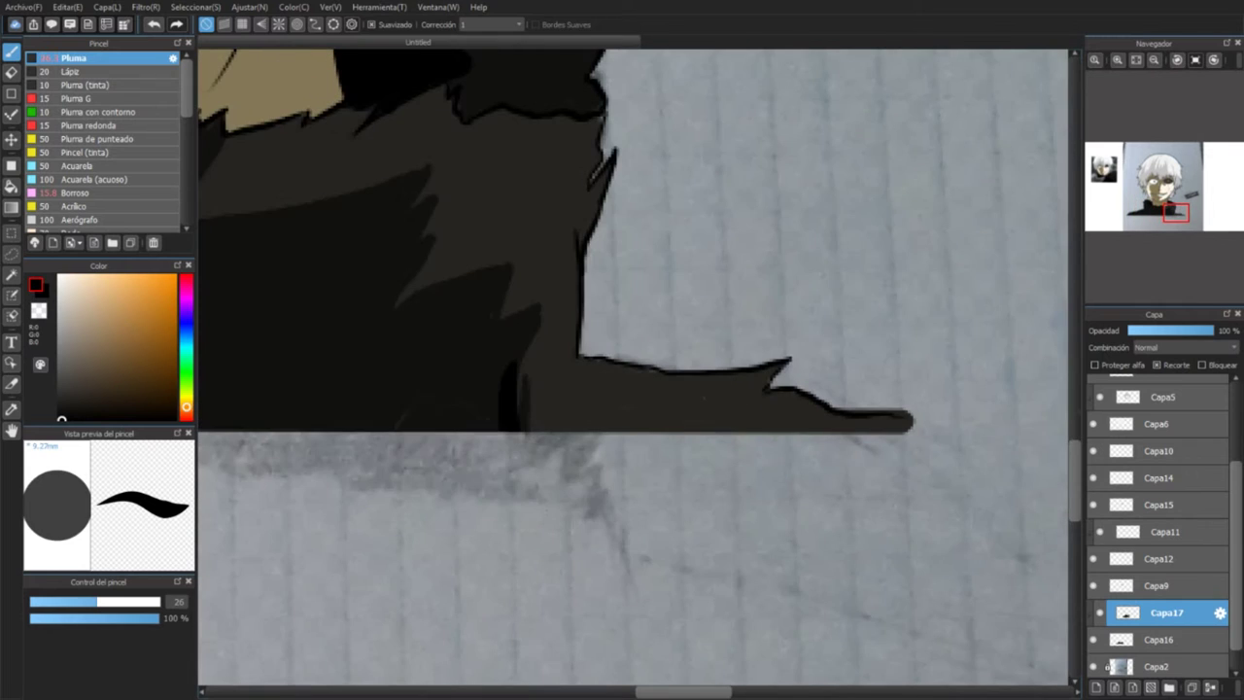
mouse_move(444, 146)
left_mouse_down()
mouse_move(425, 238)
mouse_move(512, 270)
mouse_move(541, 307)
left_mouse_up()
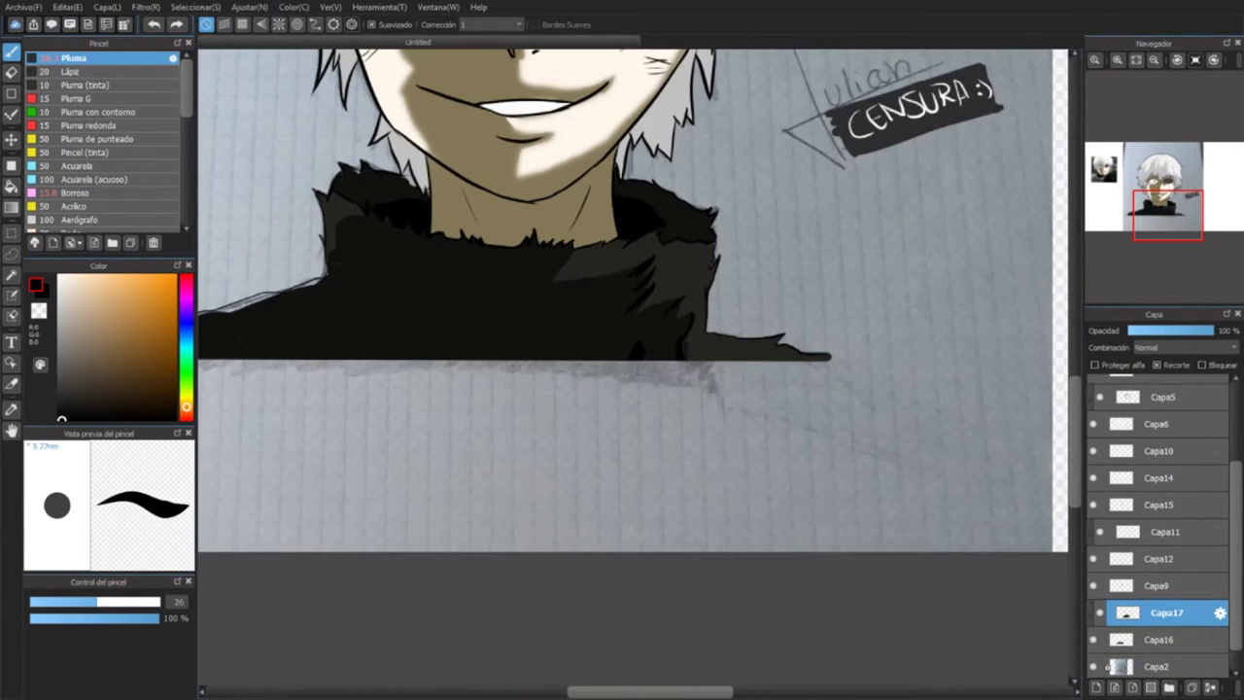
left_click_drag(282, 326, 366, 336)
left_click(76, 194)
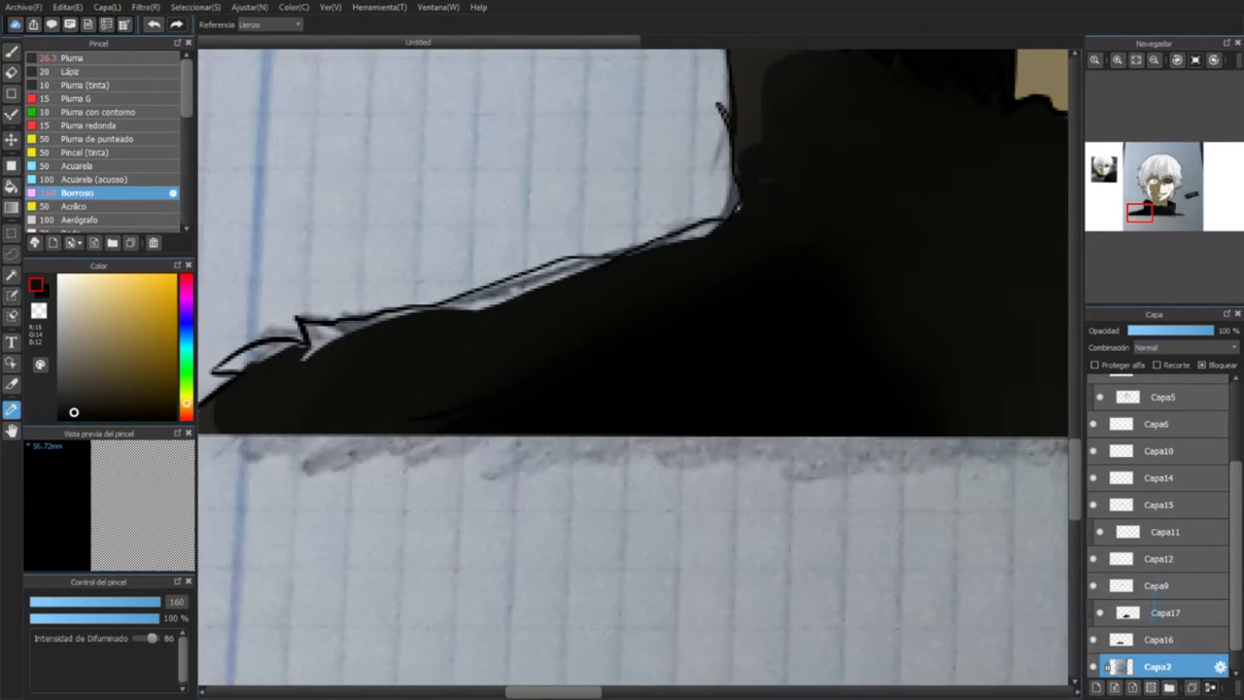
Step: Fill the gaps along the left shoulder outline on layer Capa16 in near-black with the Pluma brush at size 26
left_click(1152, 640)
key("b")
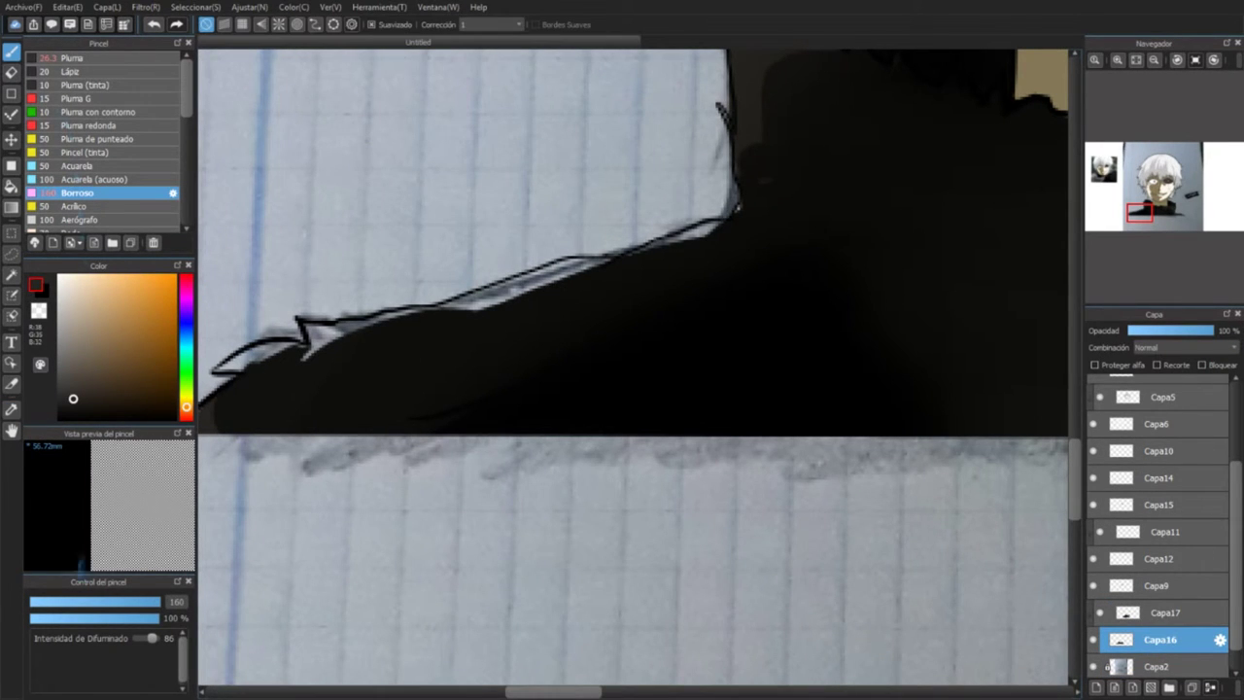
left_click(100, 57)
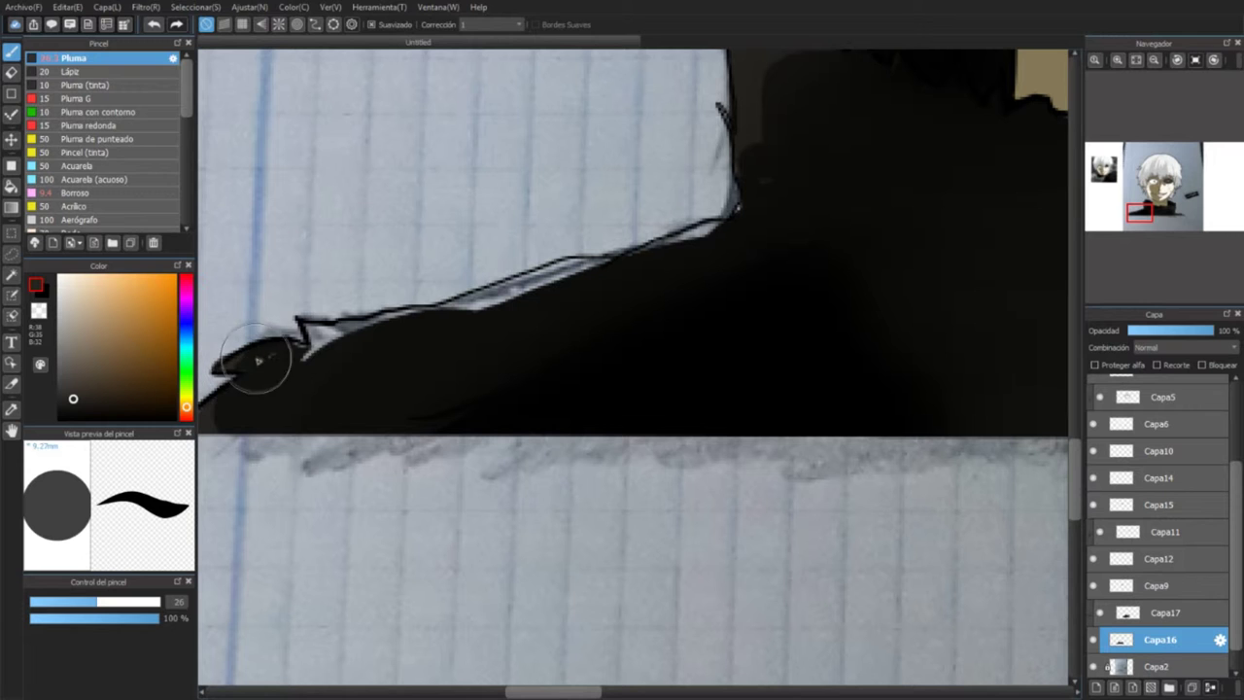
mouse_move(257, 361)
left_mouse_down()
mouse_move(475, 309)
mouse_move(570, 273)
left_mouse_up()
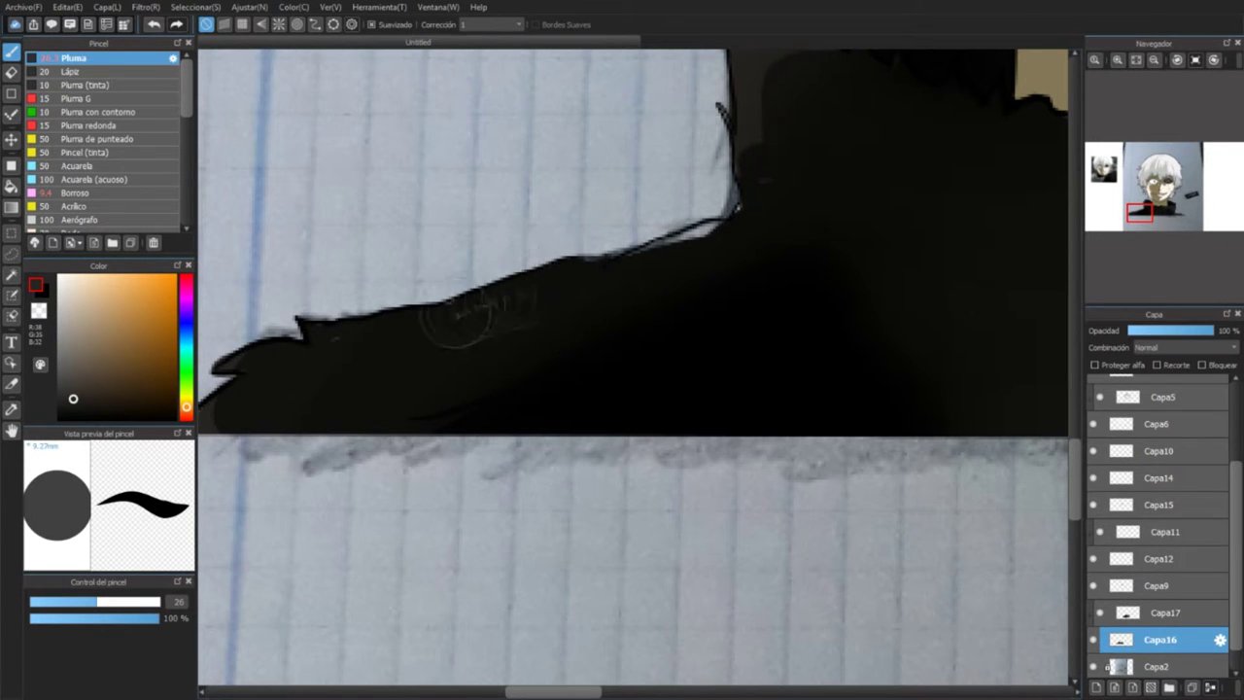
left_click_drag(1139, 213, 1167, 206)
scroll(753, 383, "down", 5)
scroll(342, 430, "up", 8)
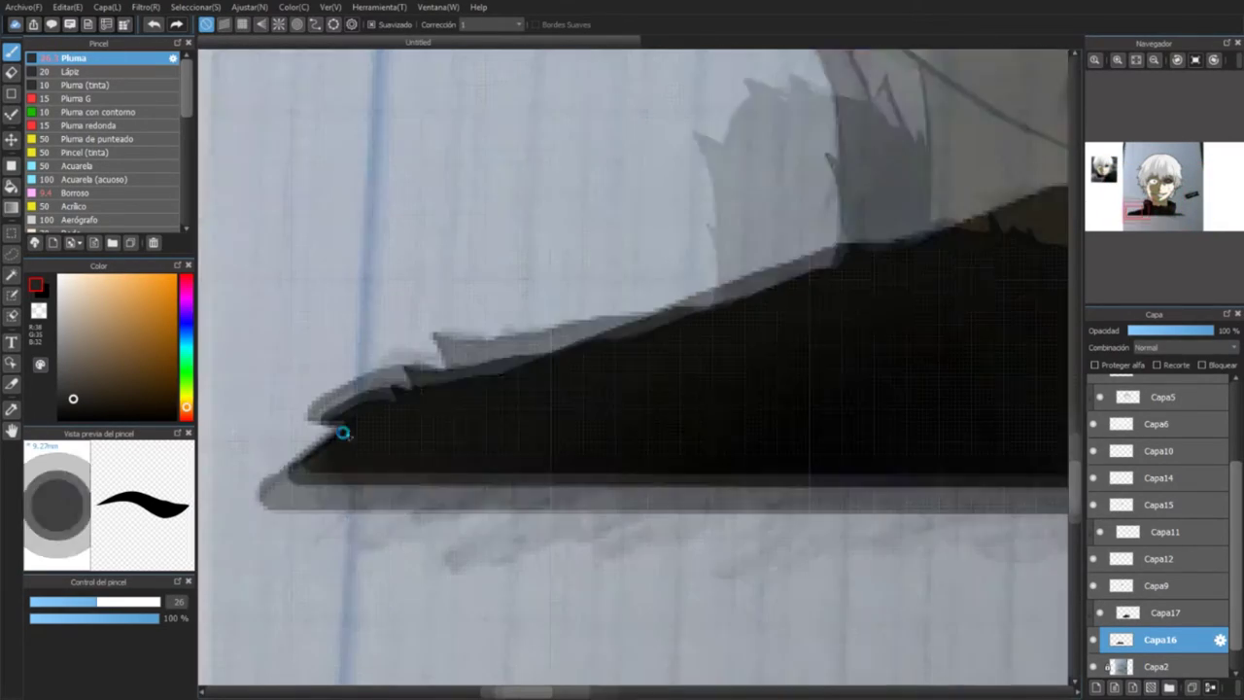
Step: Extend the dark shadow tone over the newly filled left shoulder edge on layer Capa17
left_click(1166, 613)
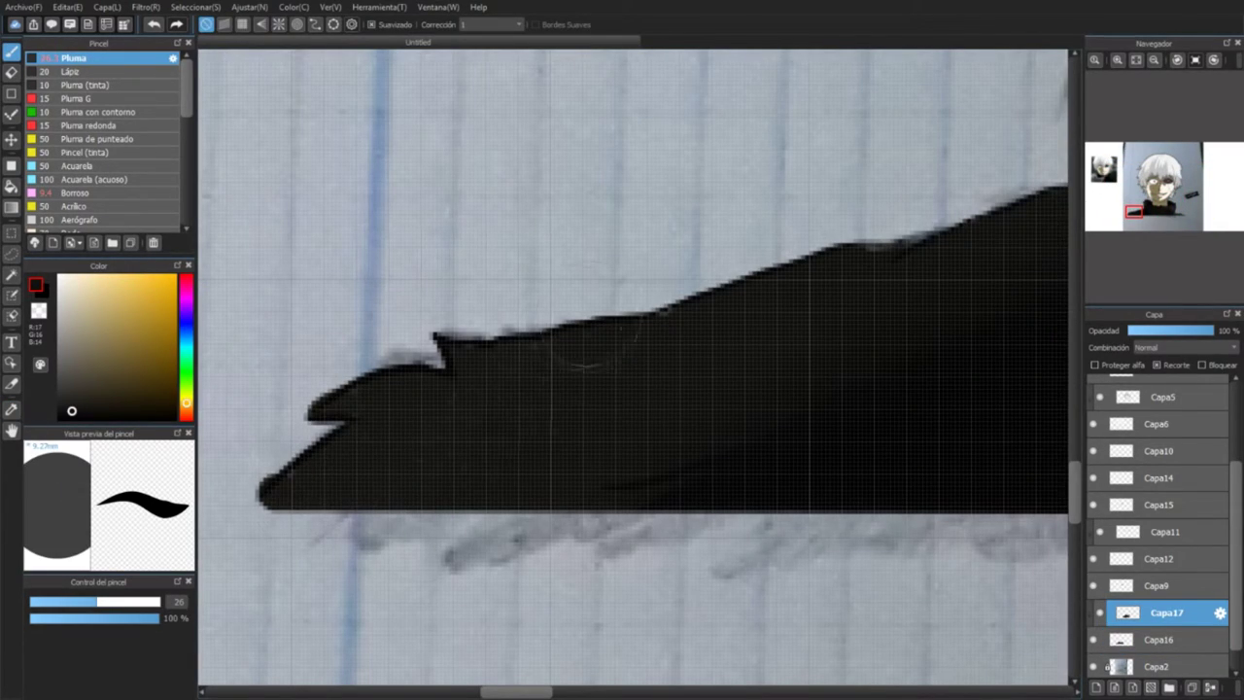
left_click_drag(1133, 212, 1151, 191)
scroll(440, 137, "down", 2)
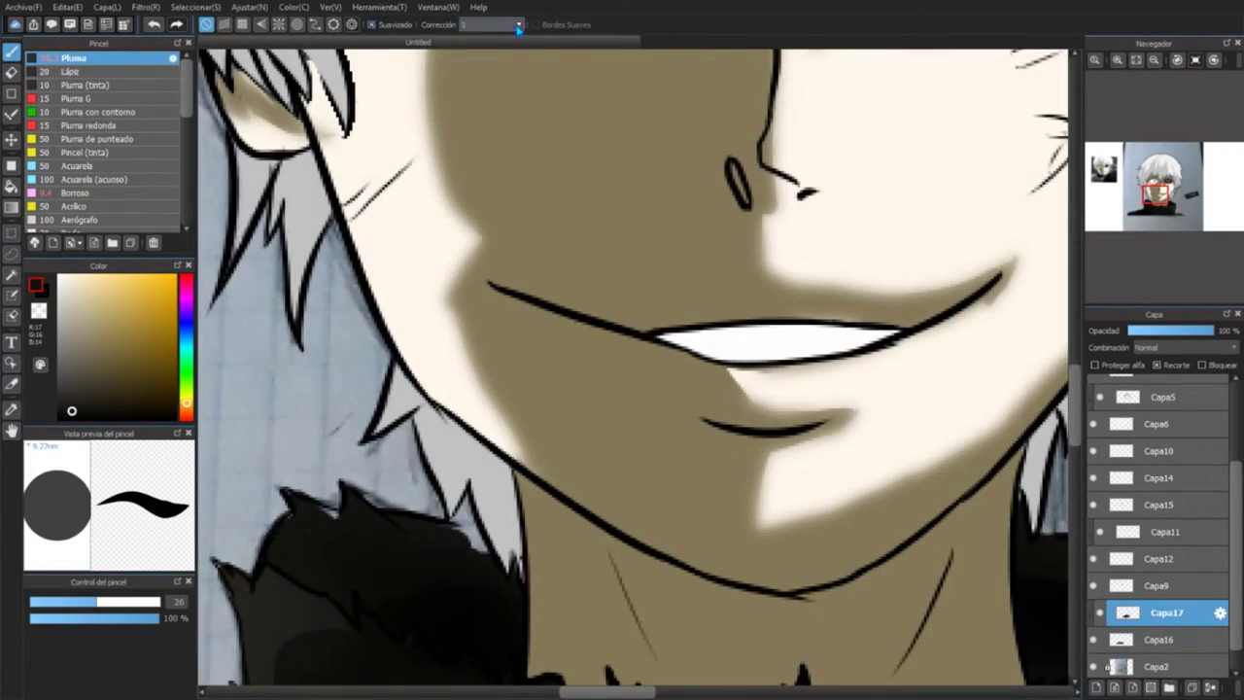
scroll(777, 349, "down", 6)
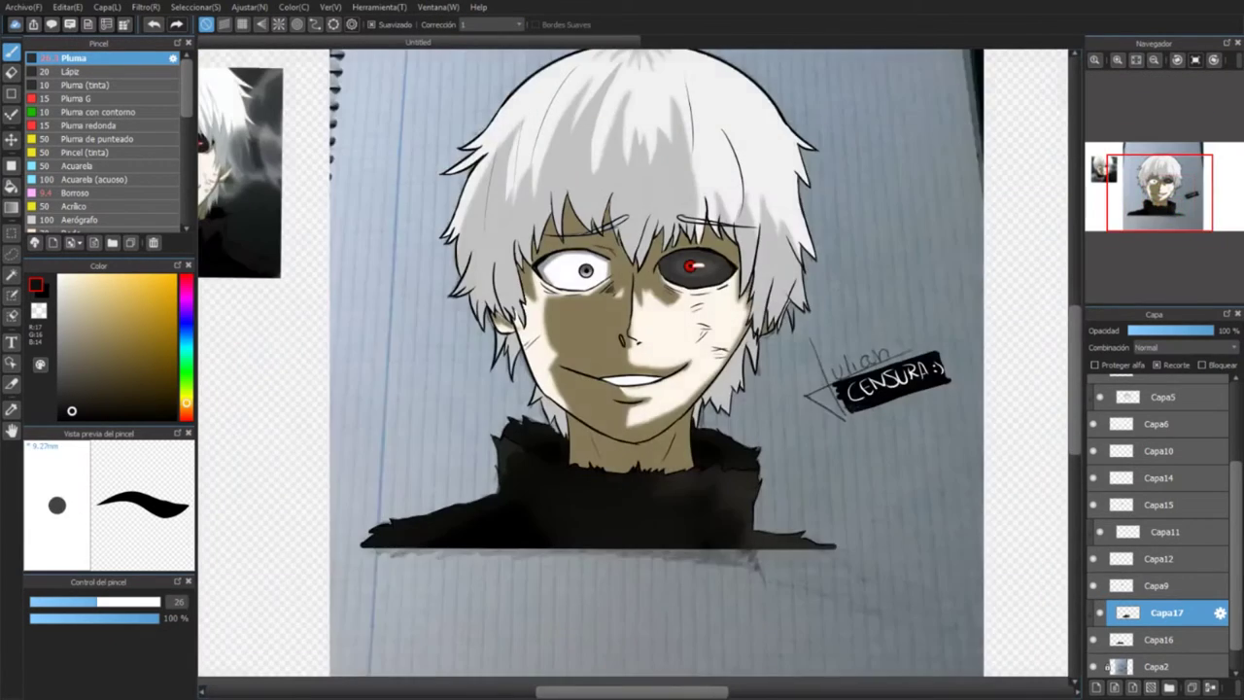
Step: Hide the scanned sketch layer Capa2 and check the contents of the coloured layers around the eyes
left_click(1092, 639)
scroll(632, 220, "up", 5)
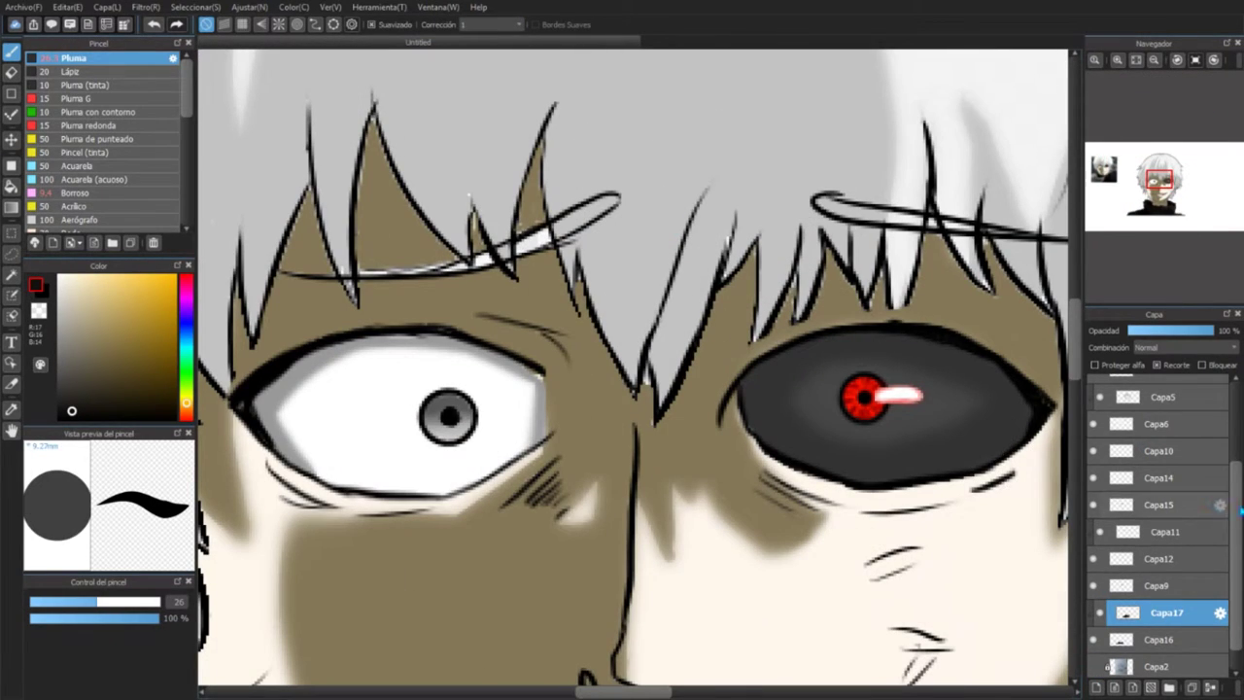
scroll(1156, 524, "up", 3)
left_click(1156, 496)
scroll(1156, 525, "up", 2)
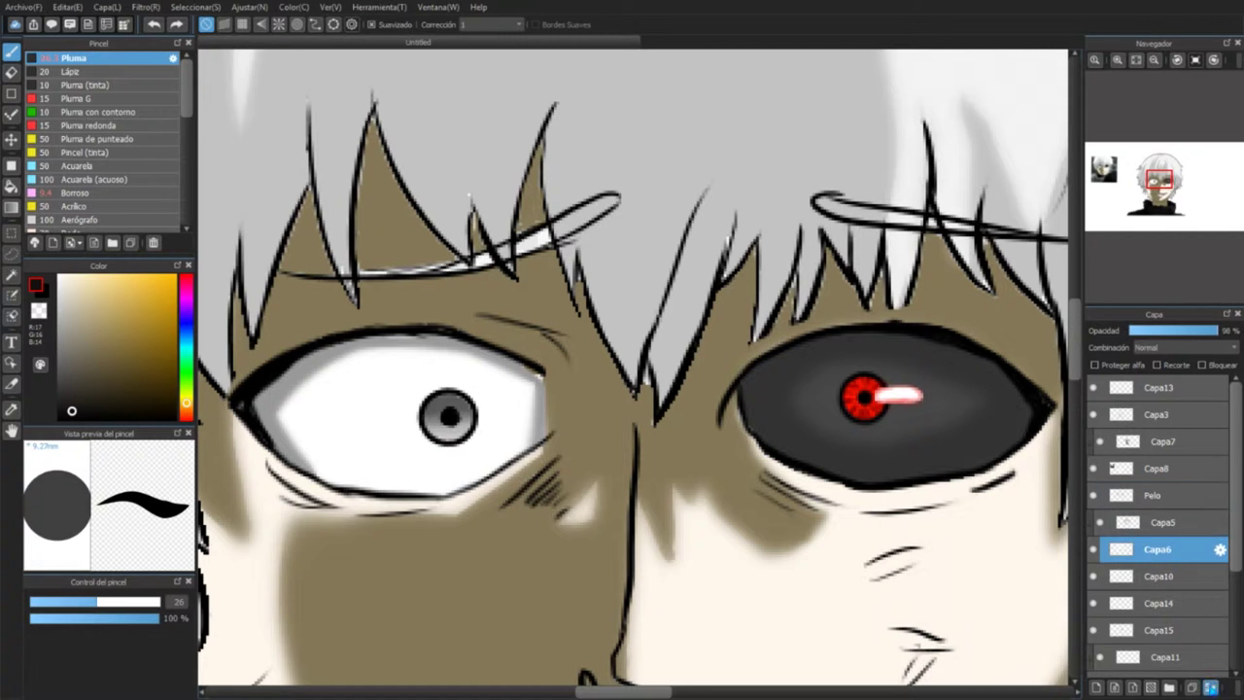
left_click(1092, 657)
left_click(1092, 657)
Step: Merge layers Pelo, Capa5, Capa6, Capa10 and Capa14 down into layer Capa15
left_click(1161, 523)
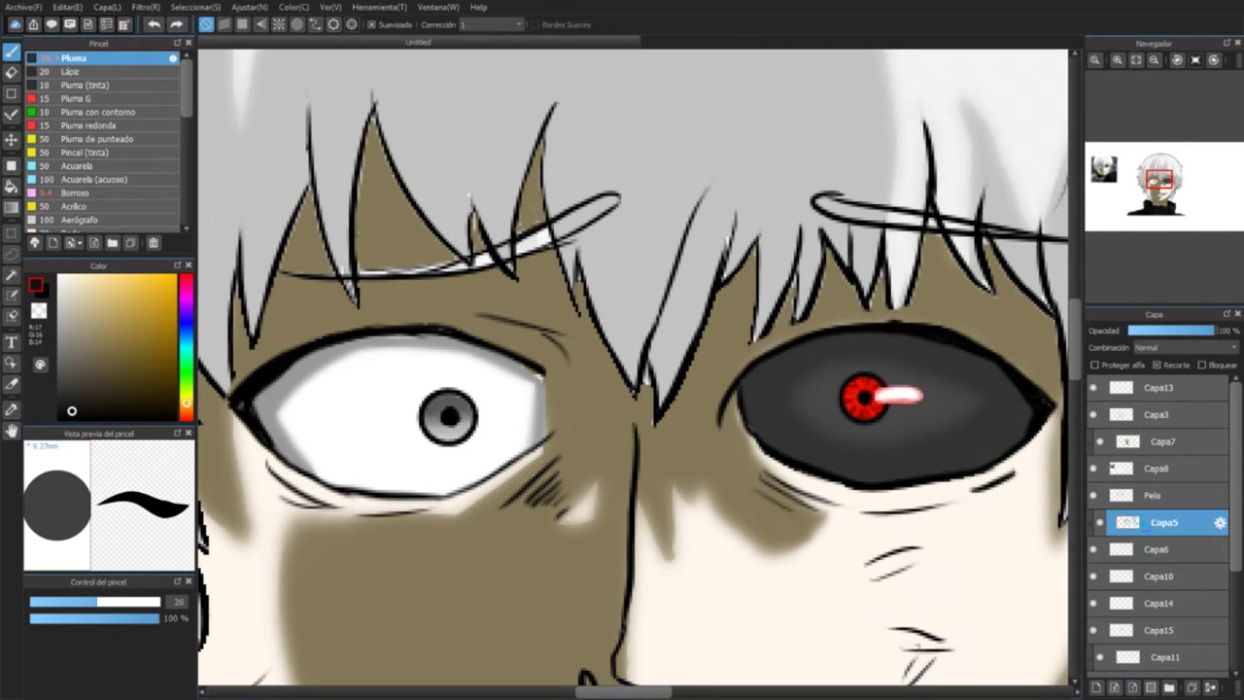
left_click(1210, 687)
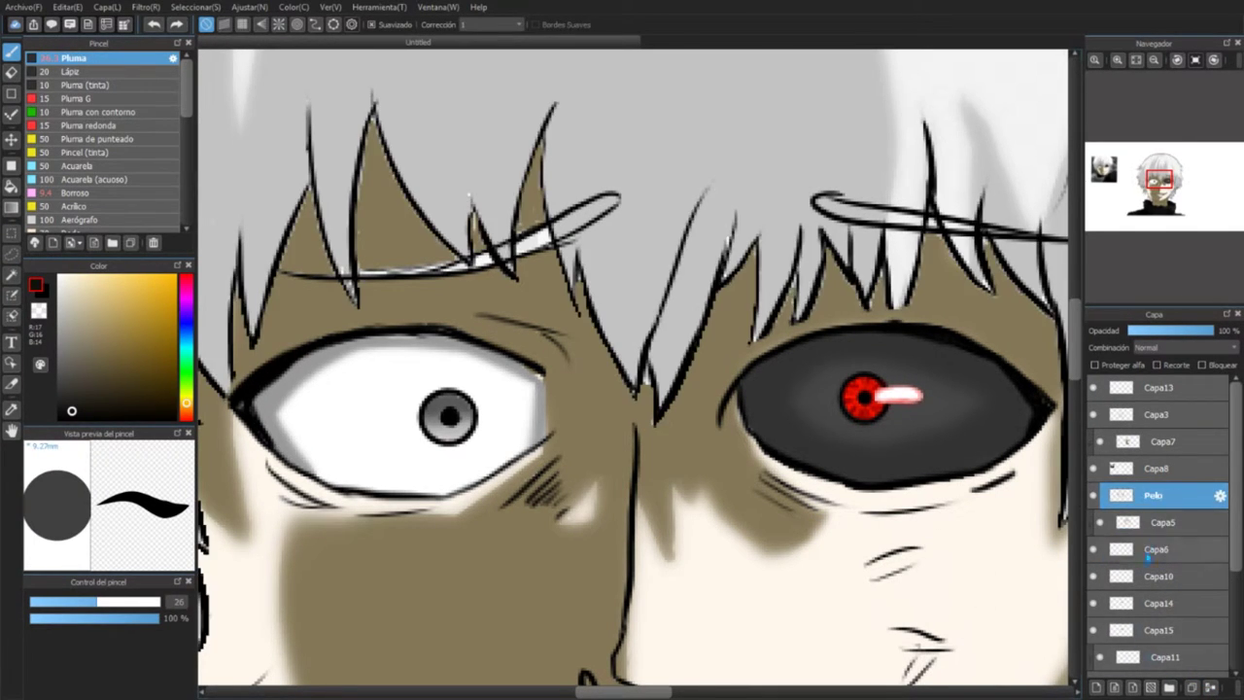
left_click(1210, 687)
left_click(1210, 687)
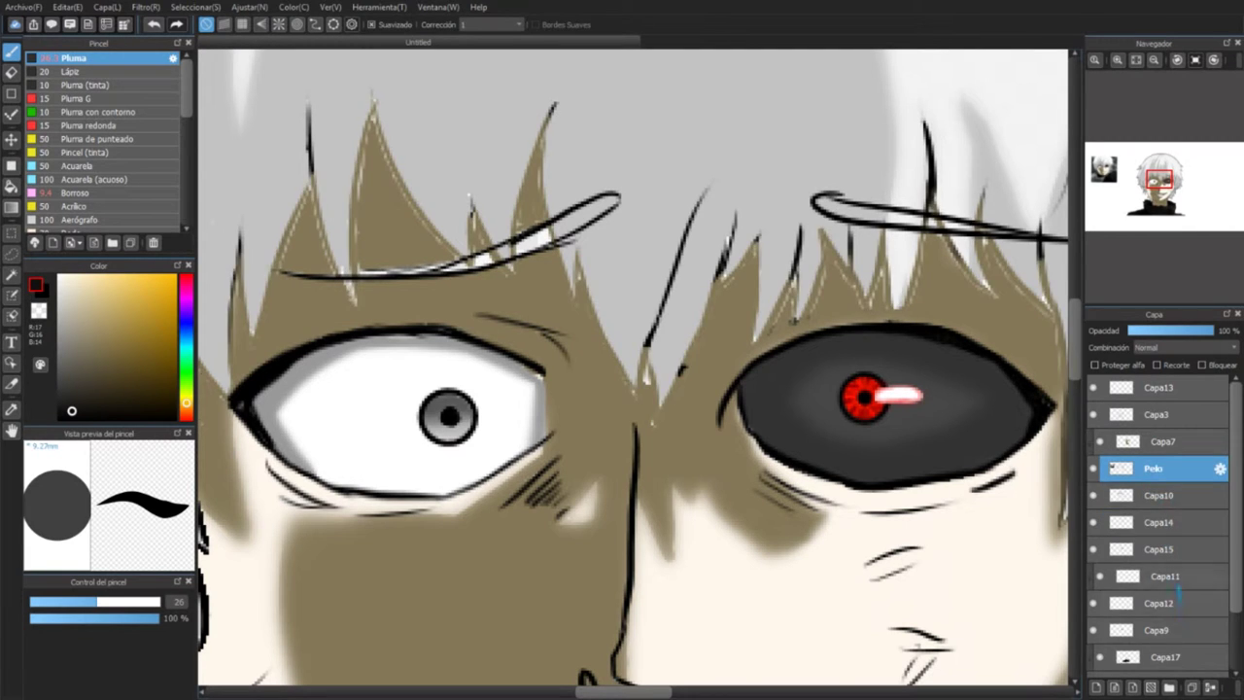
left_click(1210, 687)
left_click(1210, 686)
Step: Merge the sweater shadow layer Capa17 into Capa16, and layer Capa9 into Capa12
left_click(1166, 603)
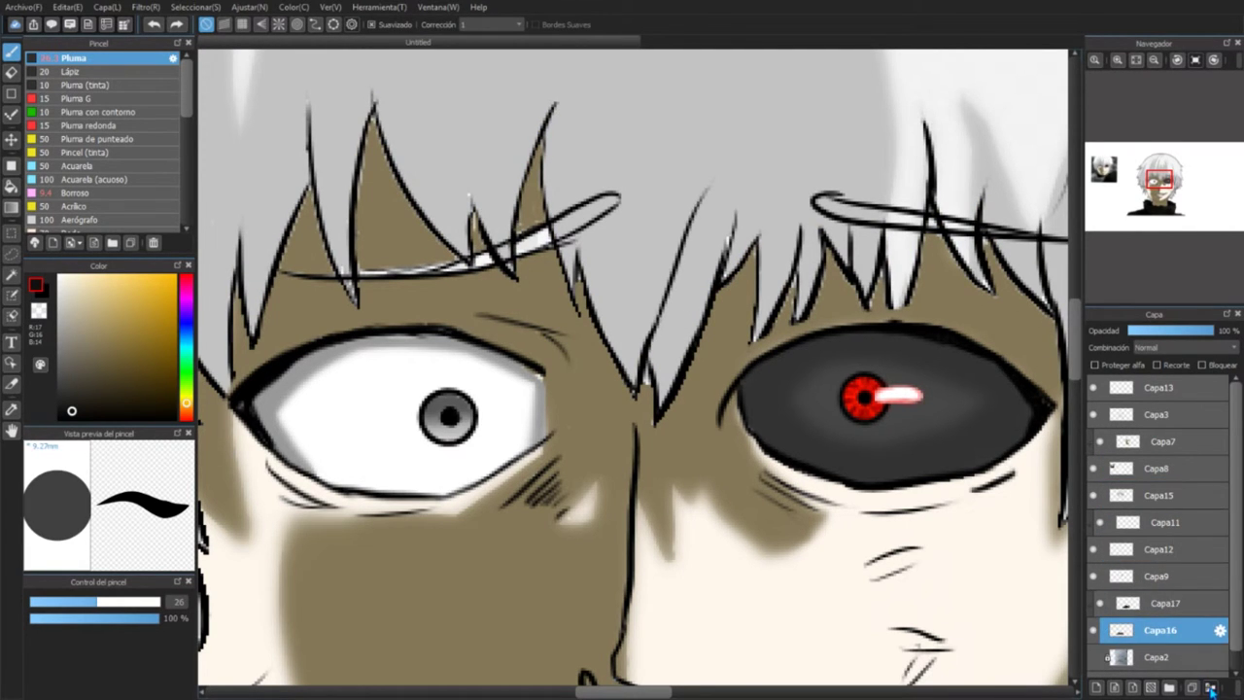
left_click(1209, 687)
left_click(1209, 687)
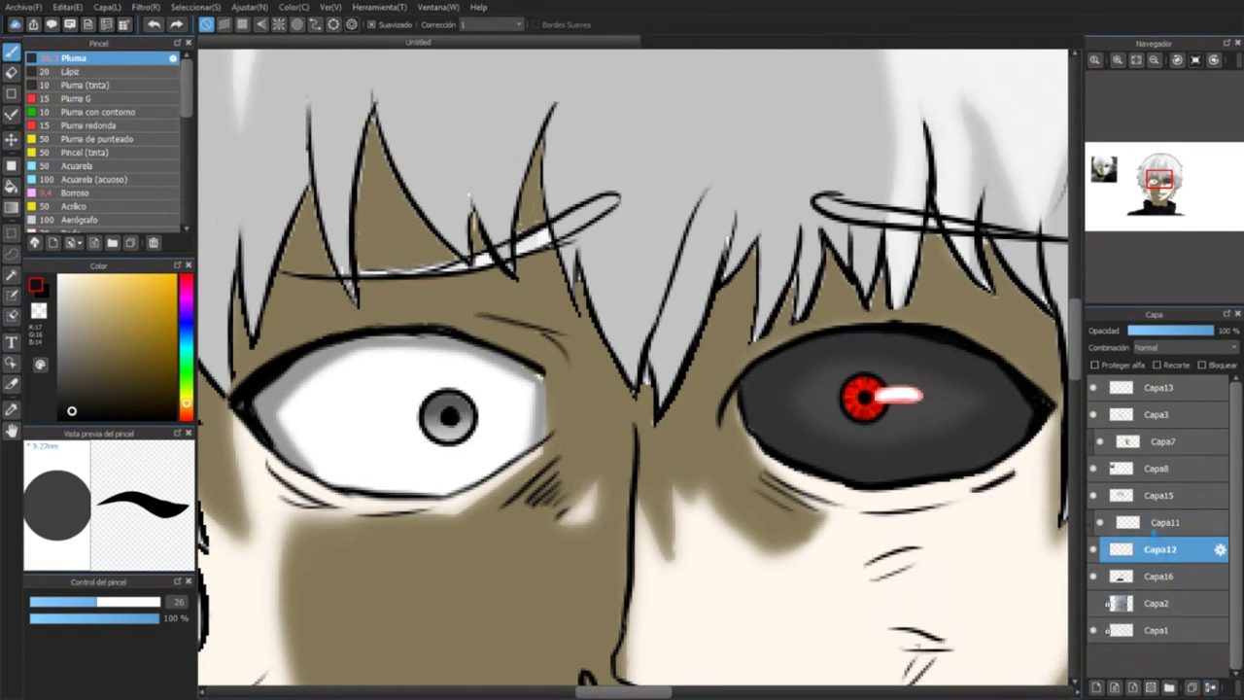
Step: Try to merge layers Capa11, Capa15 and Capa8 down into layer Capa12
left_click(1166, 521)
left_click(1209, 687)
left_click(1210, 687)
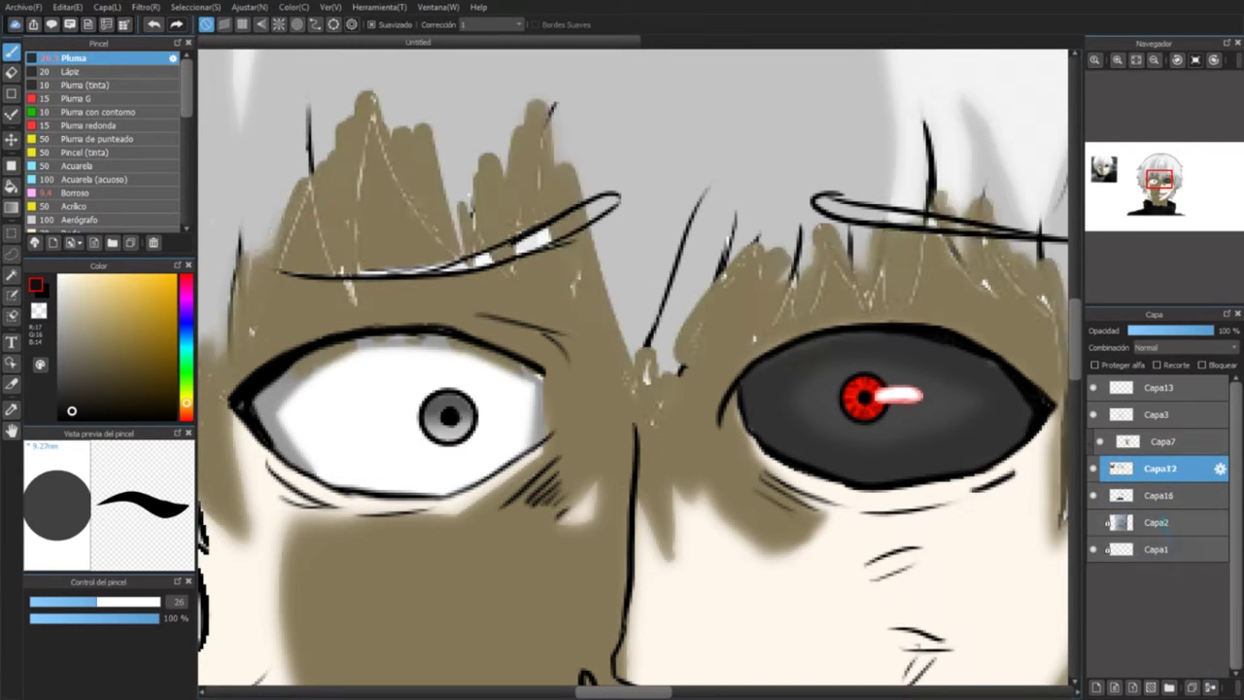
left_click(1166, 495)
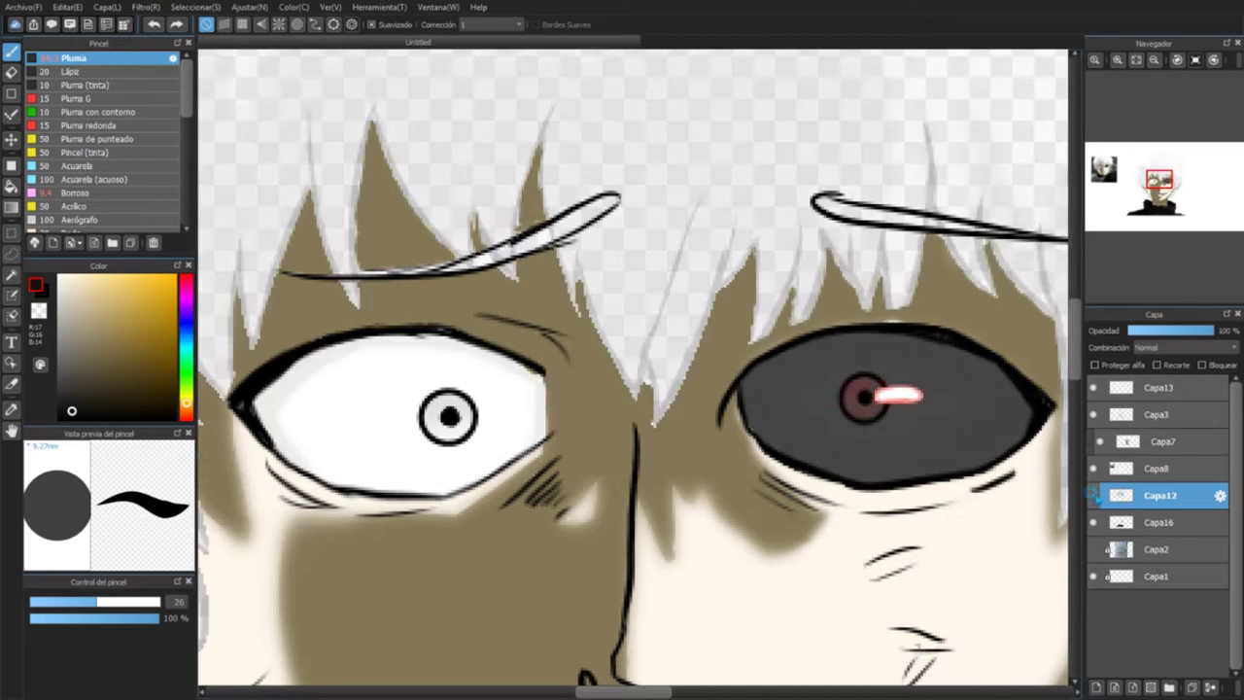
left_click(1166, 442)
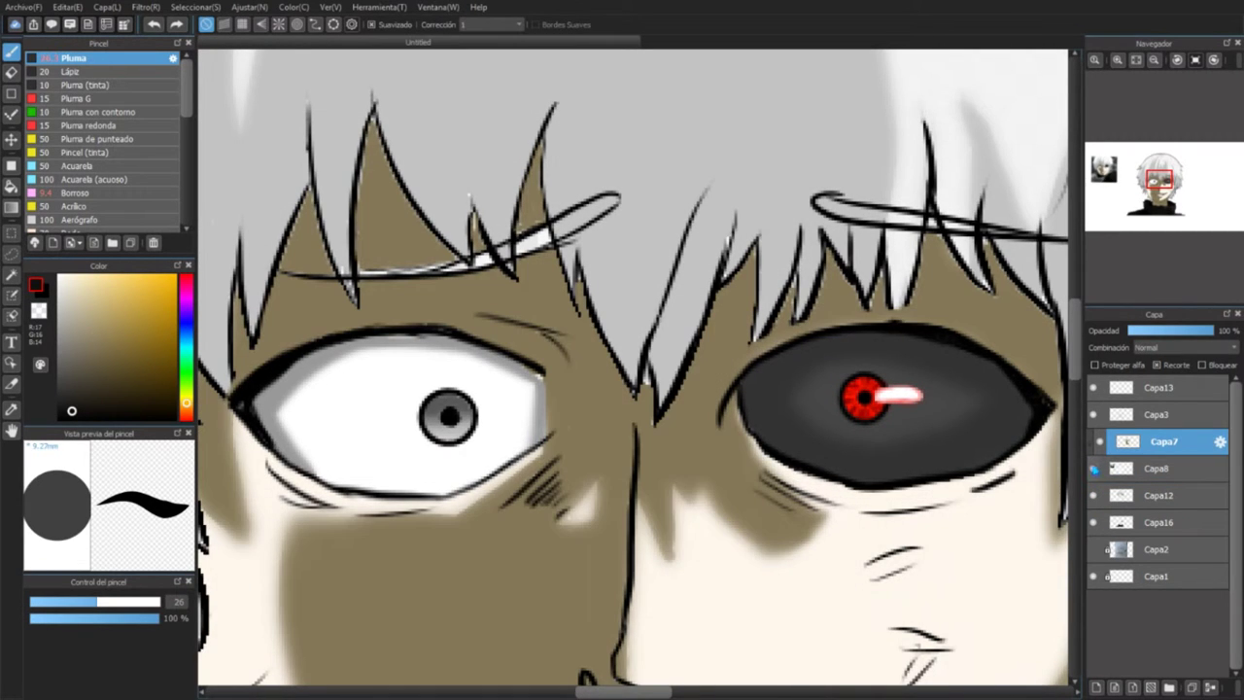
left_click_drag(1156, 495, 1156, 529)
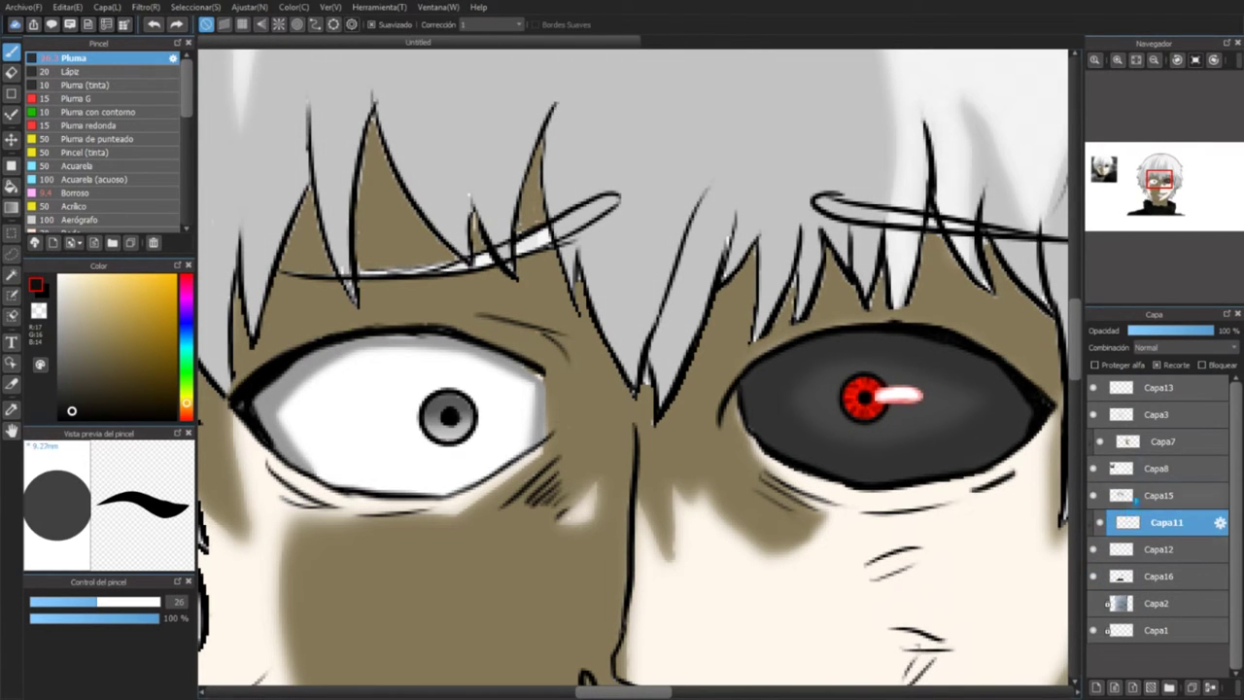
Step: Move layer Capa15 to the top of the layer stack
left_click_drag(1156, 494, 1139, 442)
key("ctrl+z")
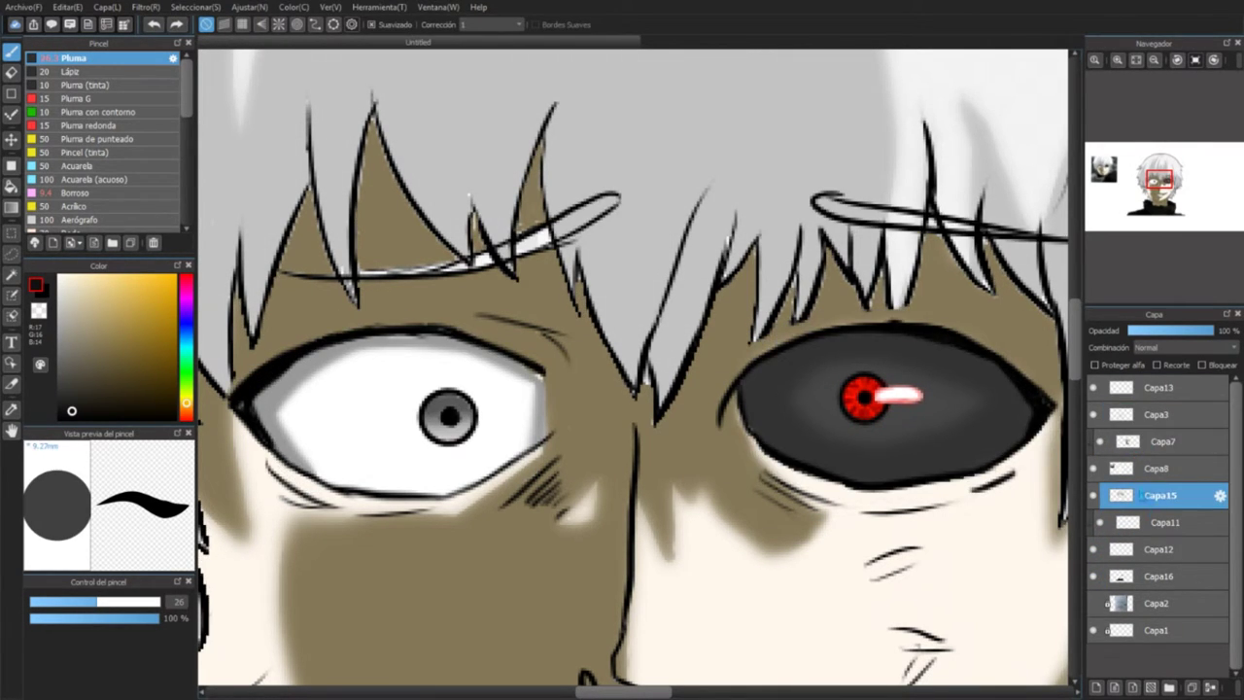
left_click_drag(1127, 494, 1139, 392)
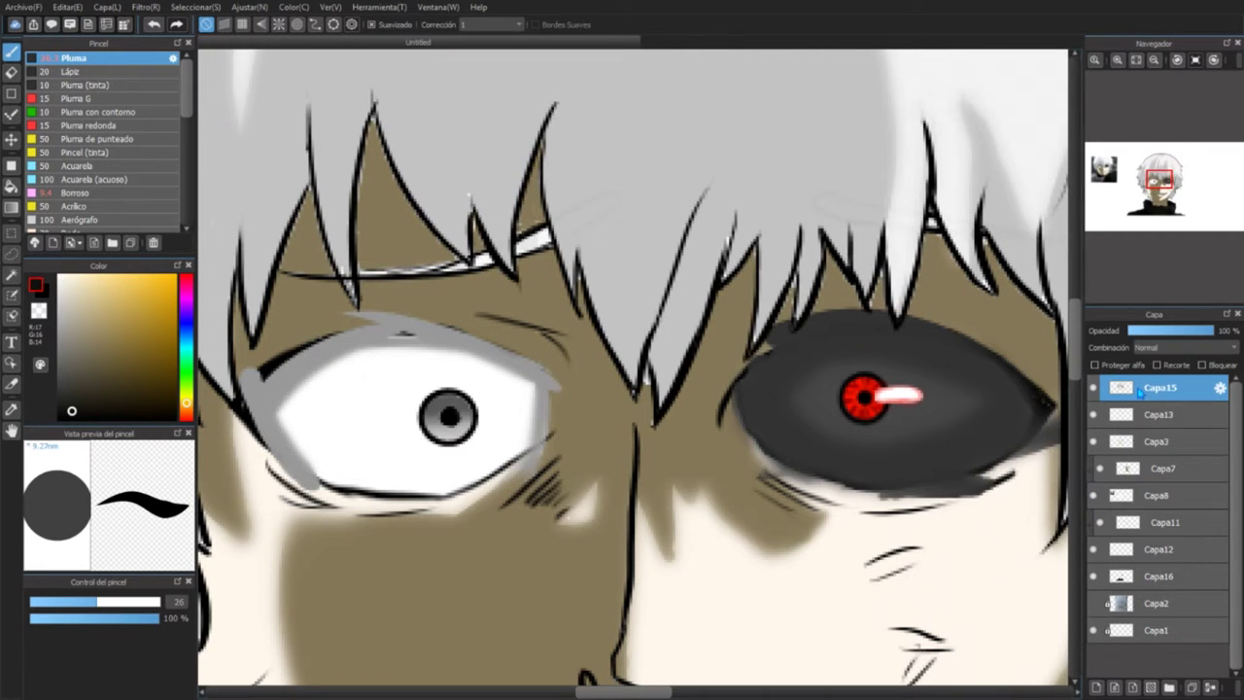
Step: Erase the grey and dark colour spilling over the outlines of both eyes on layer Capa15
key("e")
mouse_move(447, 331)
left_mouse_down()
mouse_move(411, 327)
mouse_move(303, 387)
left_mouse_up()
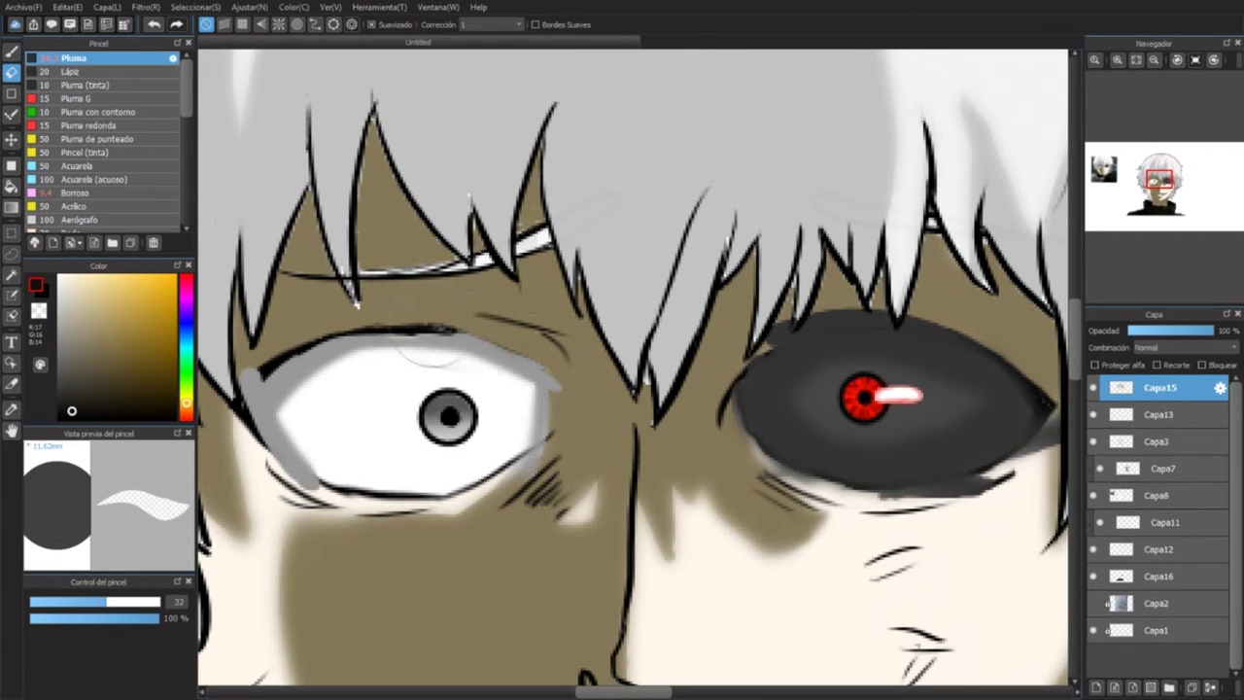
left_click_drag(430, 353, 505, 369)
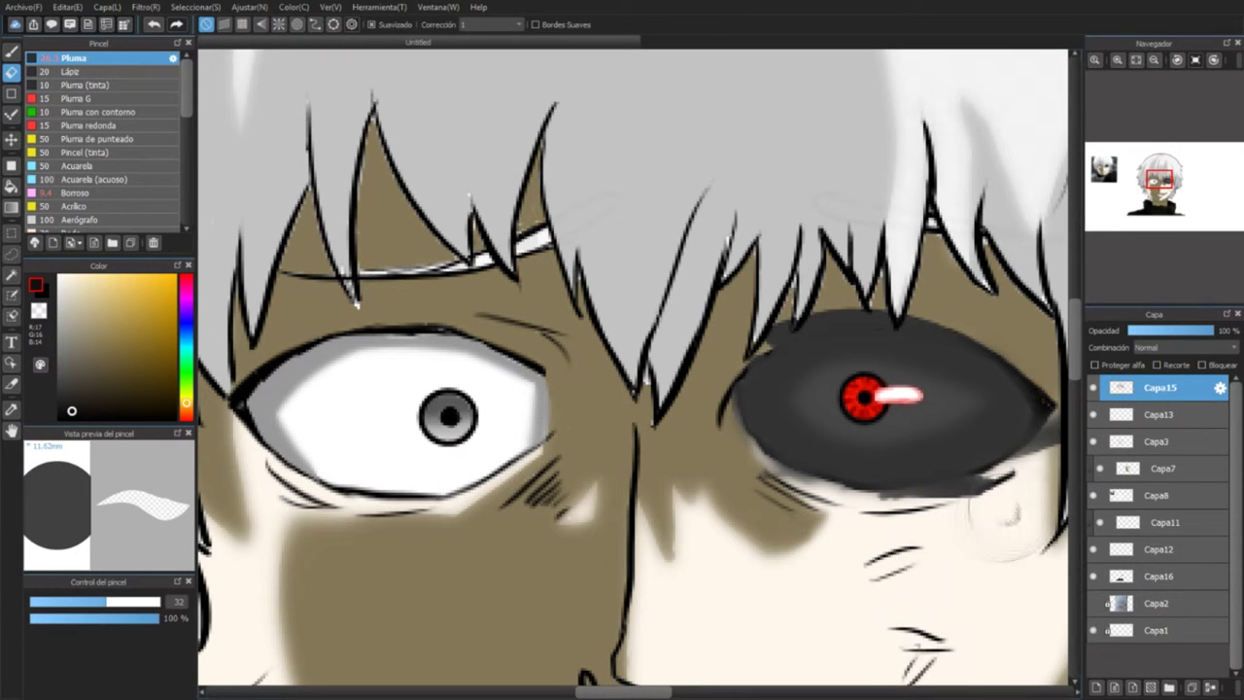
mouse_move(997, 513)
left_mouse_down()
mouse_move(875, 471)
mouse_move(817, 479)
left_mouse_up()
left_click_drag(1001, 525, 739, 486)
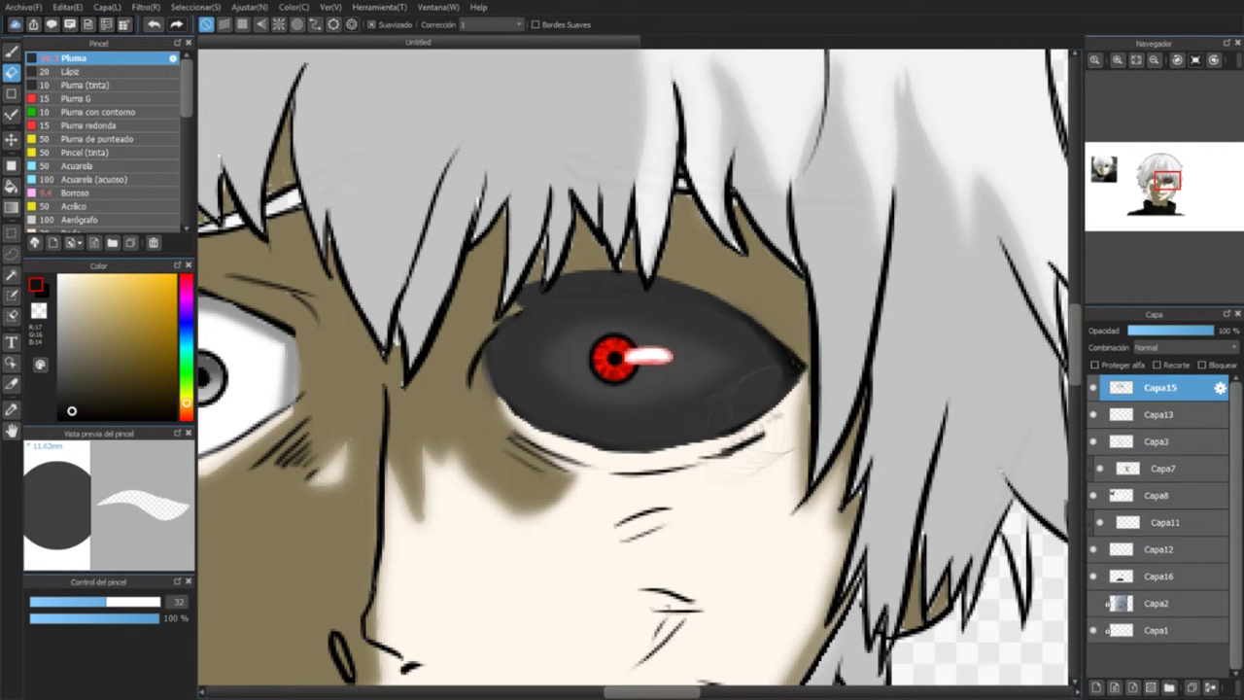
Step: Undo the eye erasing, the move of layer Capa15 and the earlier merges, back to the separate hair layers Pelo, Capa5 and Capa6
key("ctrl+z")
key("ctrl+z")
key("ctrl+z")
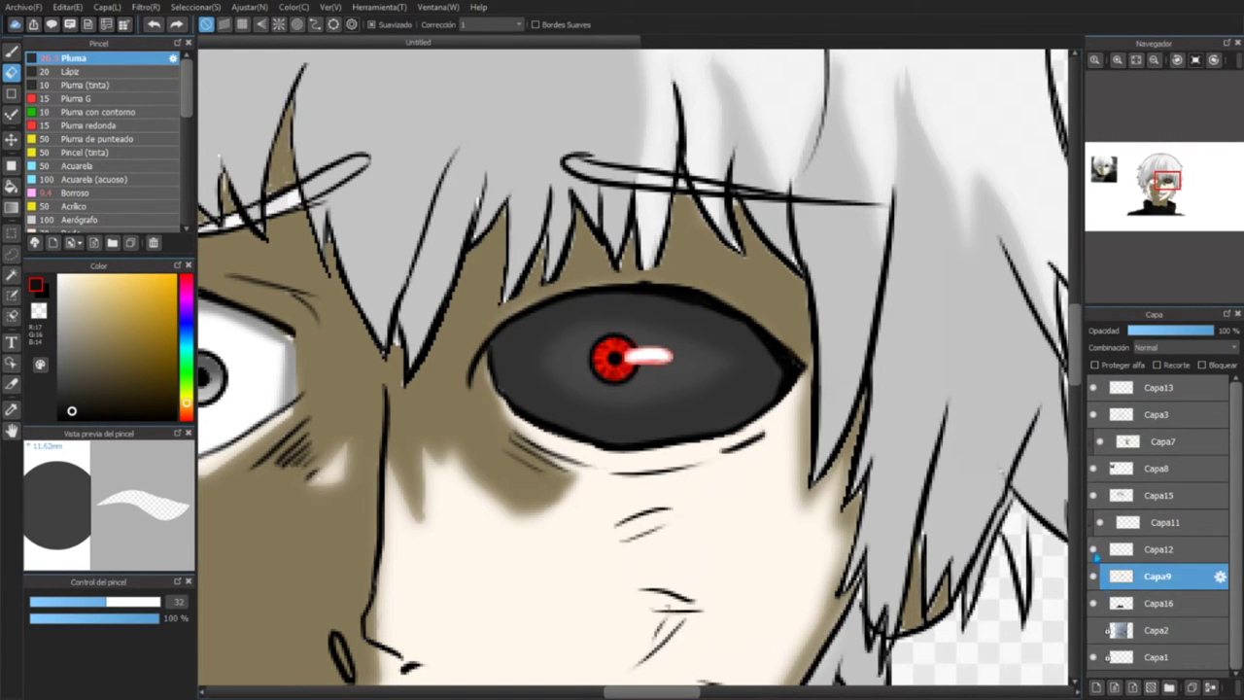
key("ctrl+z")
key("ctrl+z")
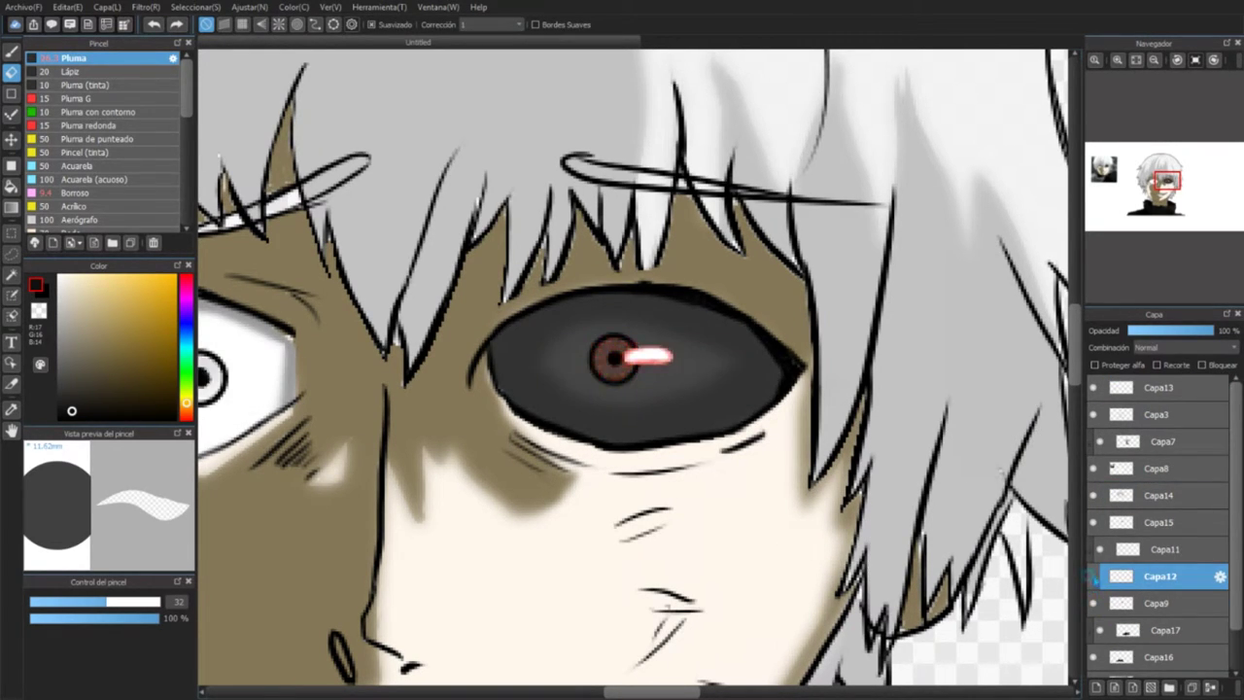
key("ctrl+z")
key("ctrl+z")
key("ctrl+z")
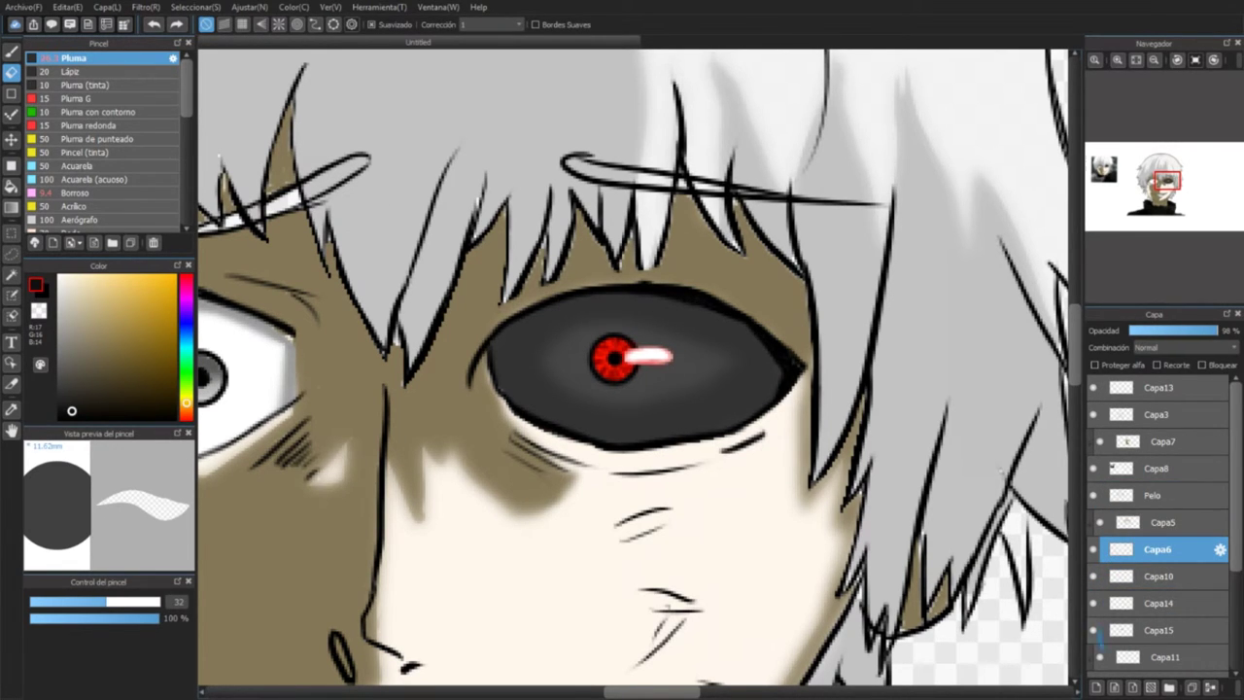
Step: Merge the hair layers Pelo, Capa5, Capa6 and Capa10 into Capa14 and place Capa14 at the top of the layer stack
key("ctrl+y")
key("ctrl+y")
key("ctrl+y")
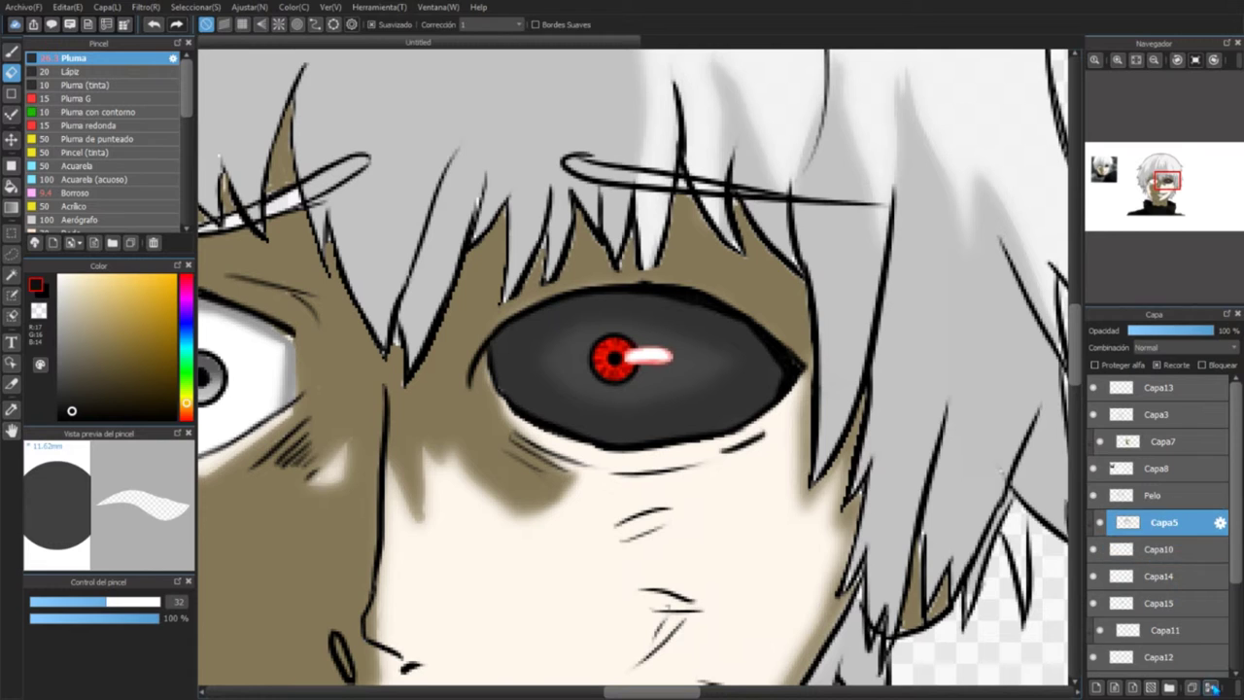
left_click_drag(1119, 522, 1139, 388)
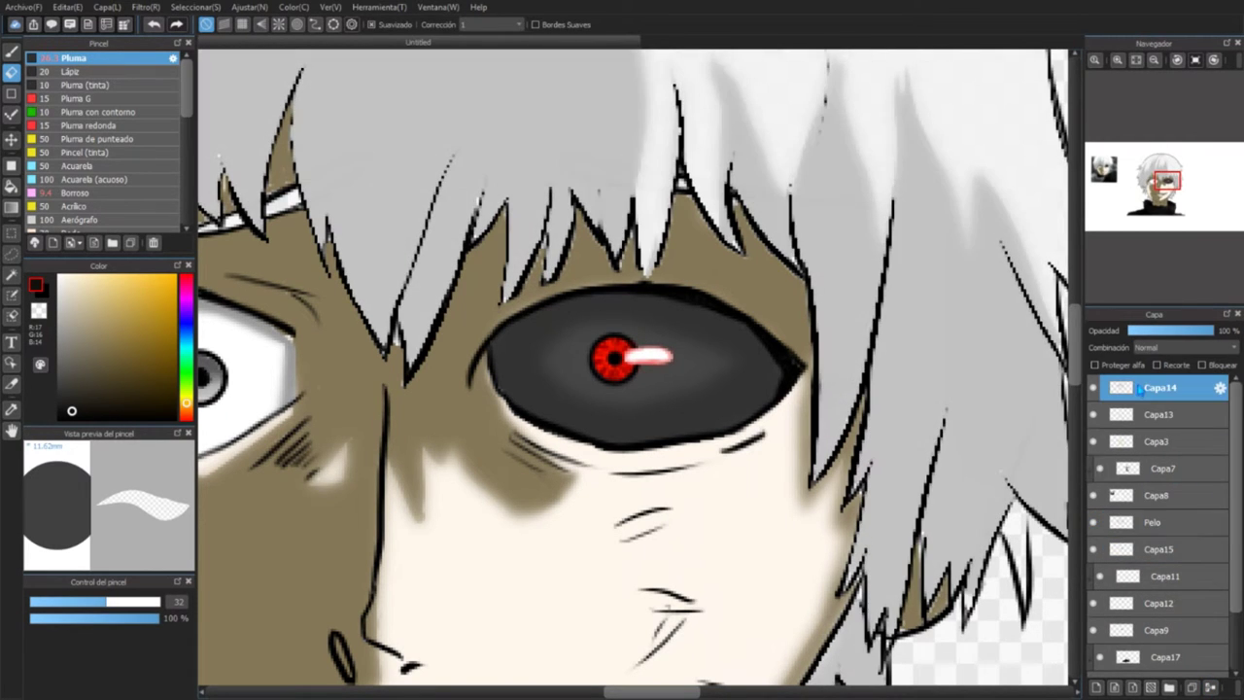
key("ctrl+z")
left_click_drag(1132, 522, 1146, 386)
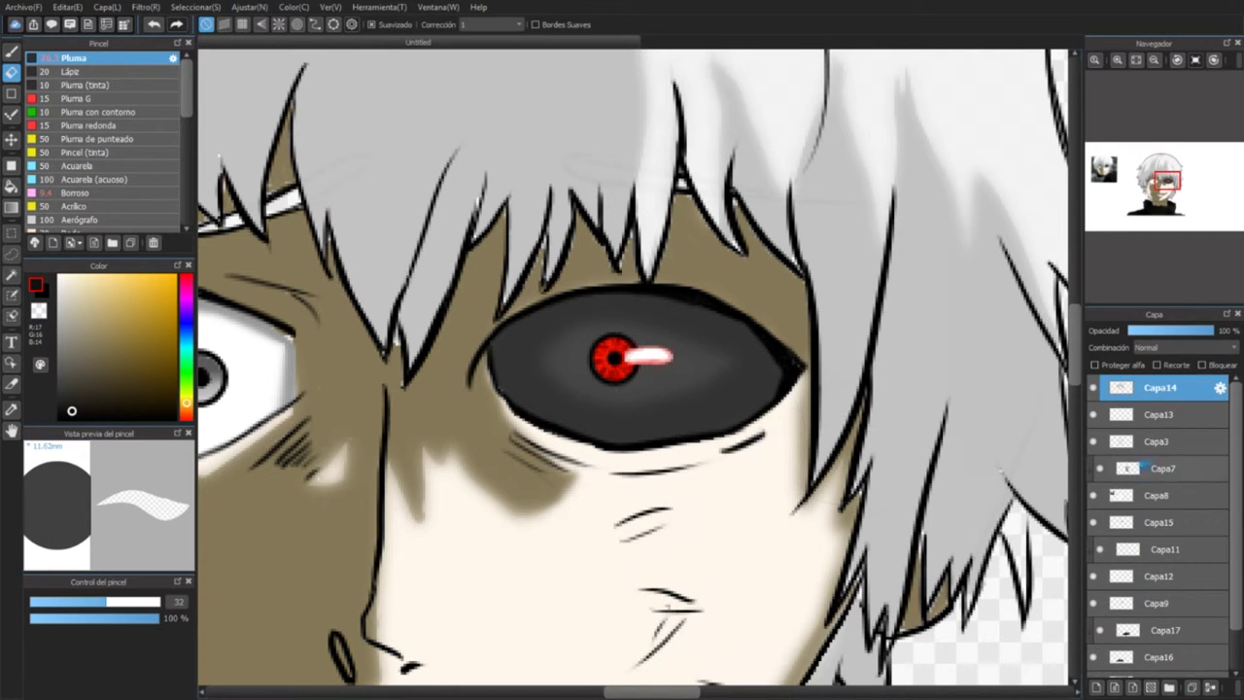
Step: Touch up the inner corner of the white eye on layer Capa8 with the sampled skin colour and the eraser
left_click(1156, 496)
key("b")
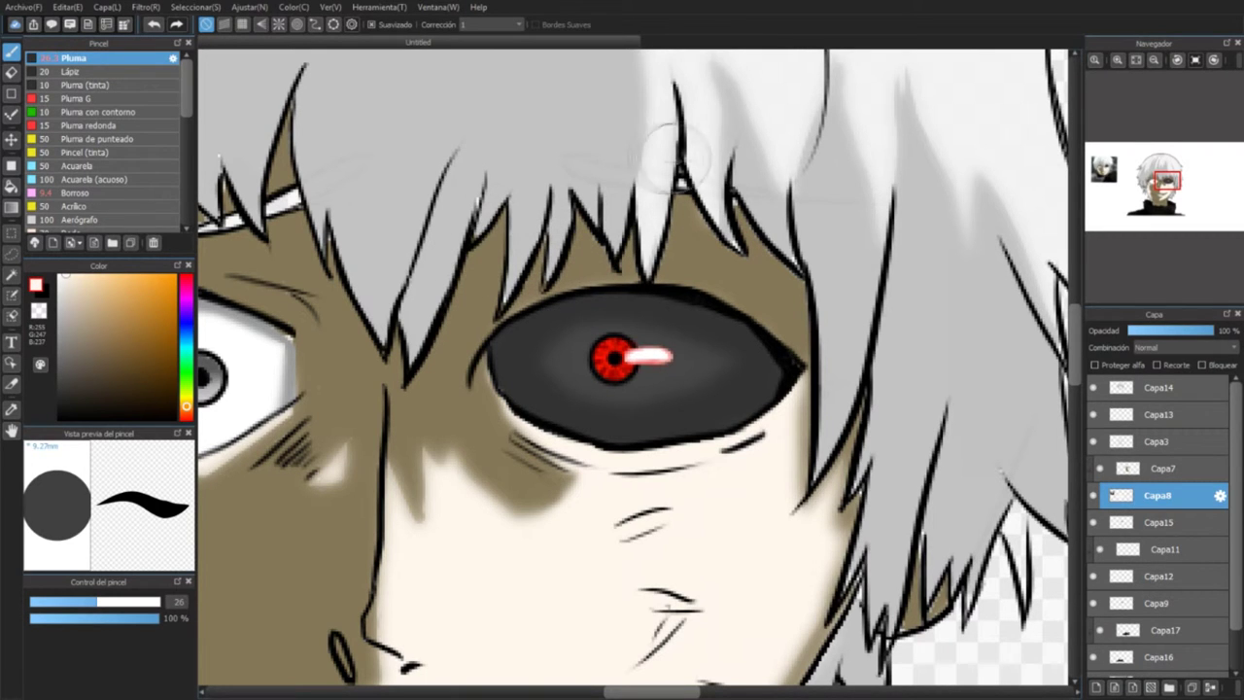
left_click_drag(139, 87, 747, 180)
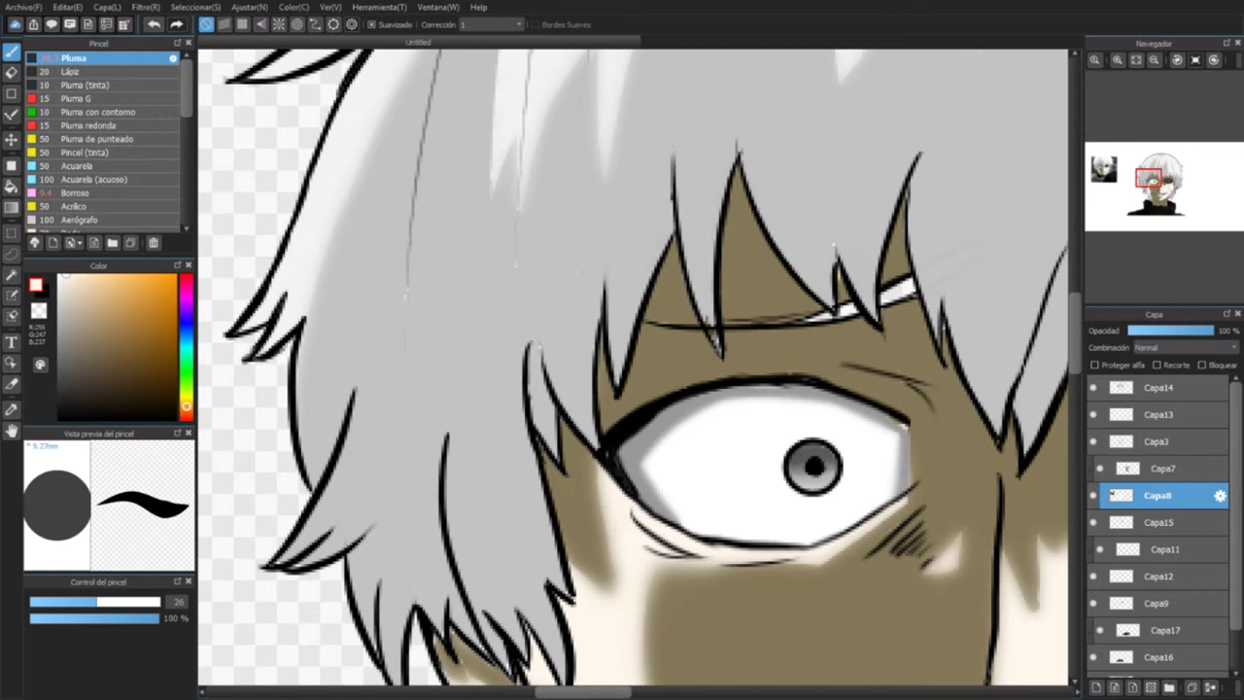
left_click_drag(1148, 178, 1143, 186)
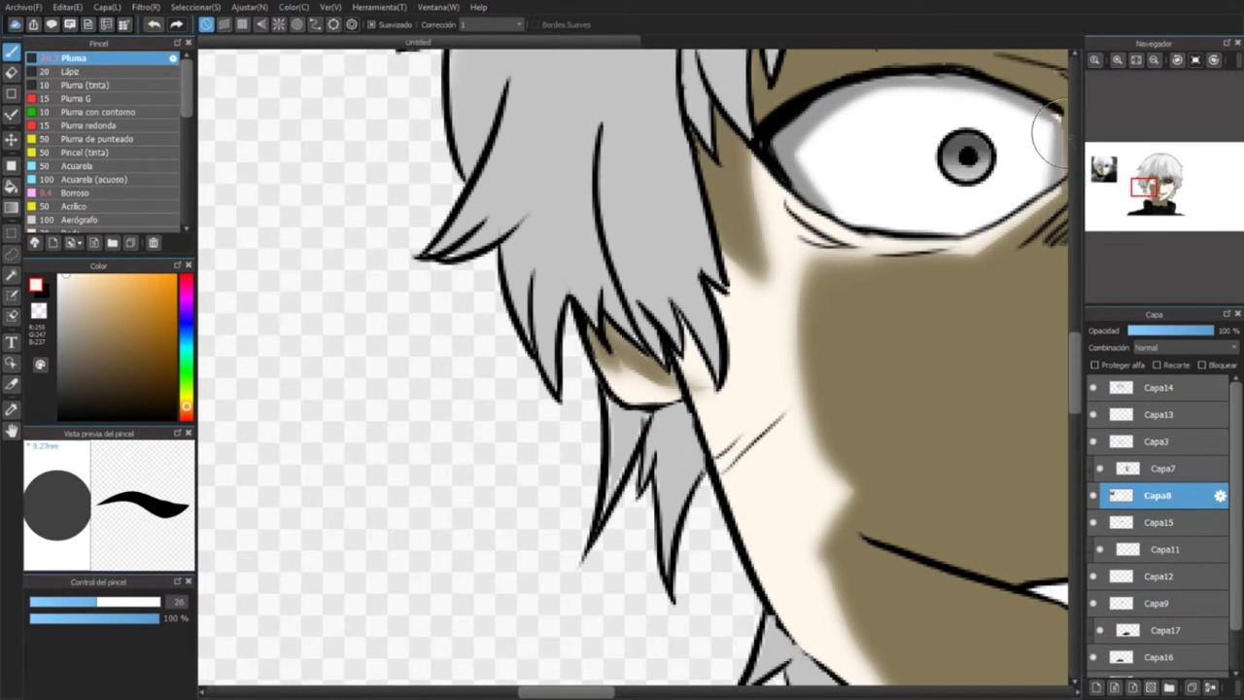
left_click_drag(1052, 133, 1010, 189)
key("e")
left_click_drag(1057, 115, 1001, 165)
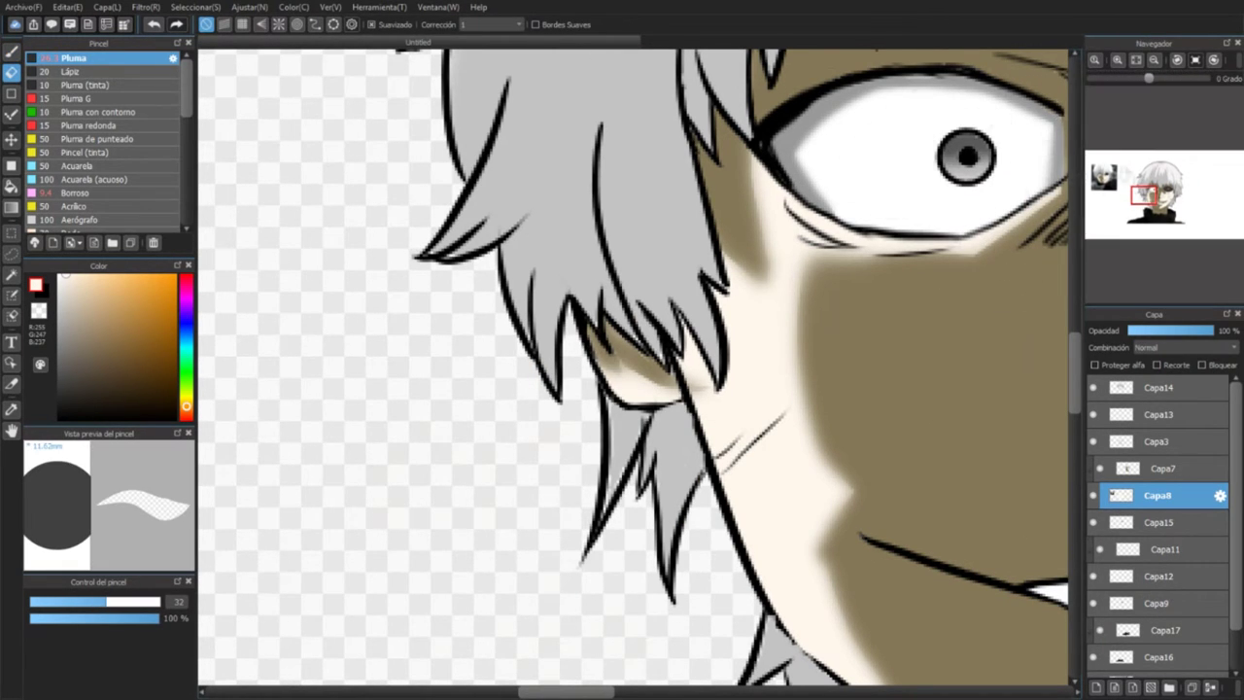
Step: Select hair layer Capa14, check the contents of layer Capa3, and sample the hair's grey (194, 194, 194) for the Pluma brush
left_click_drag(1144, 184, 1166, 183)
left_click(1169, 393)
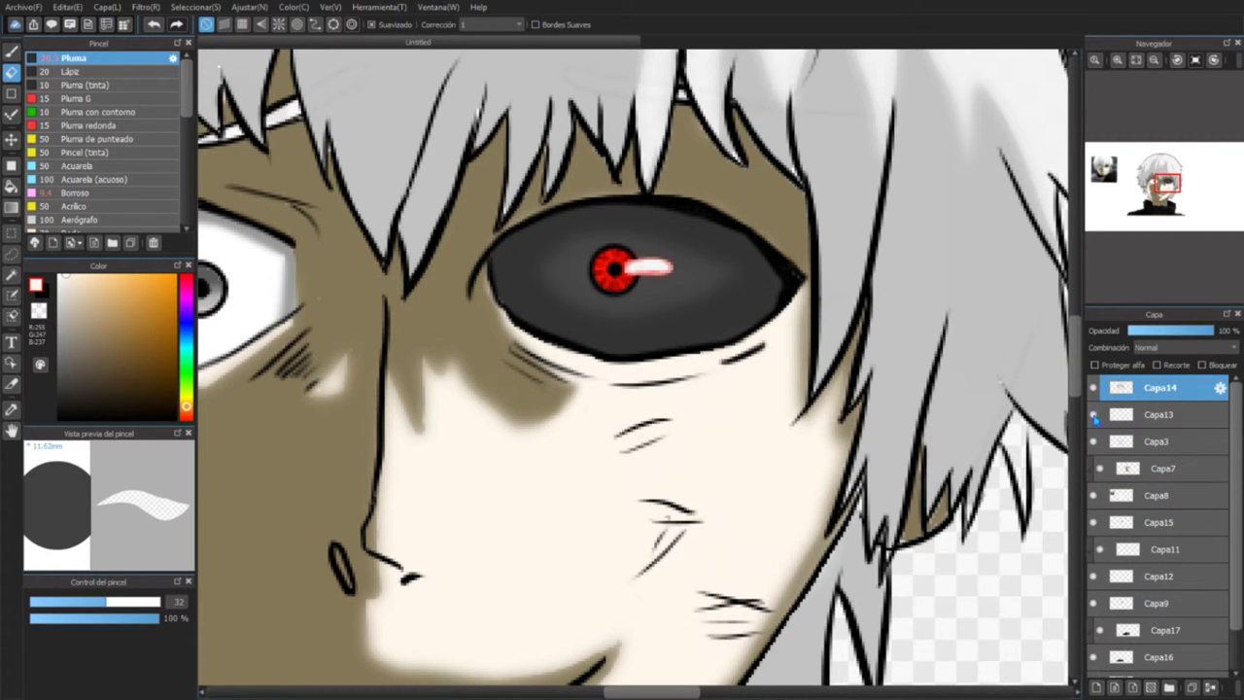
left_click(1093, 442)
left_click(1093, 442)
key("b")
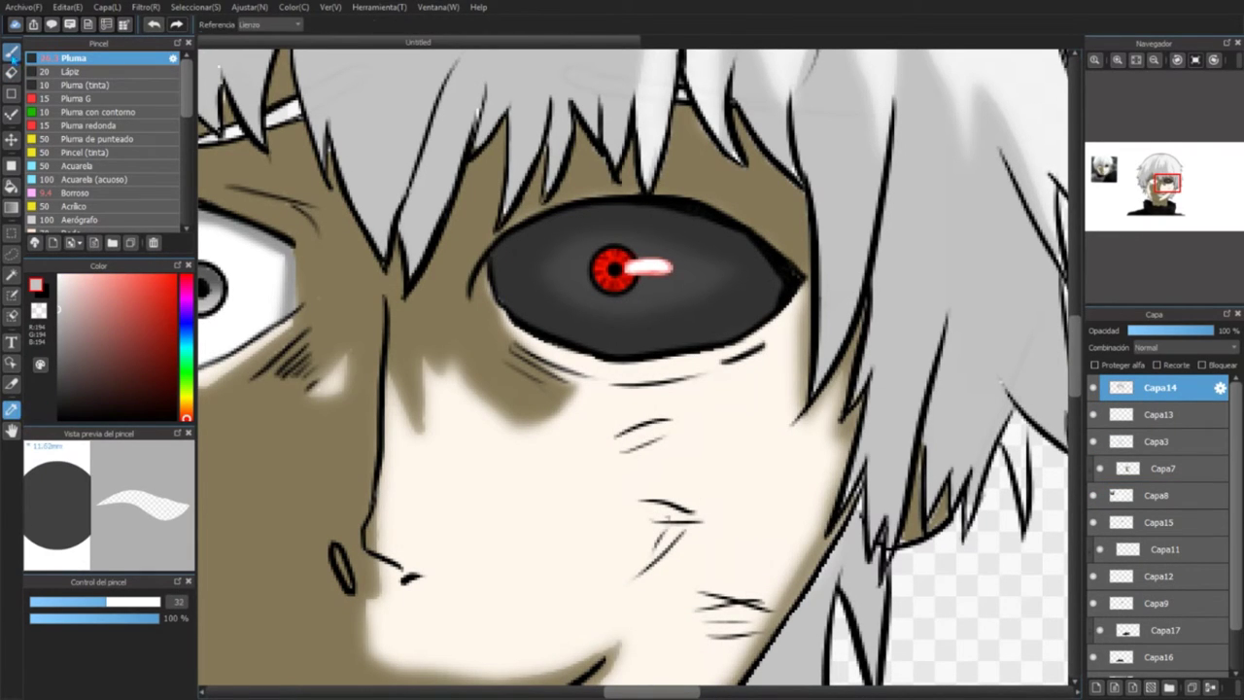
scroll(860, 501, "up", 10)
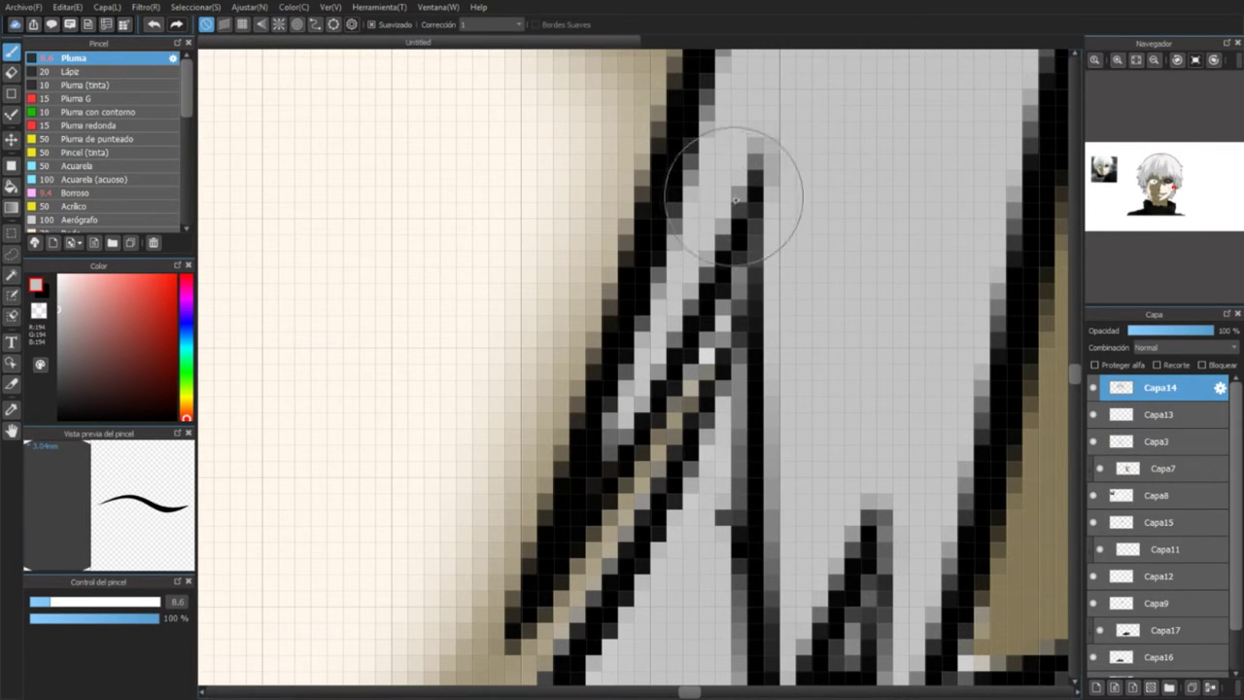
scroll(736, 194, "down", 5)
Step: Try a grey touch-up stroke beside the hair strands at the cheek on layer Capa8, undo it, and sample the pale skin colour
left_click(1156, 495)
left_click_drag(452, 388, 613, 376)
key("ctrl+z")
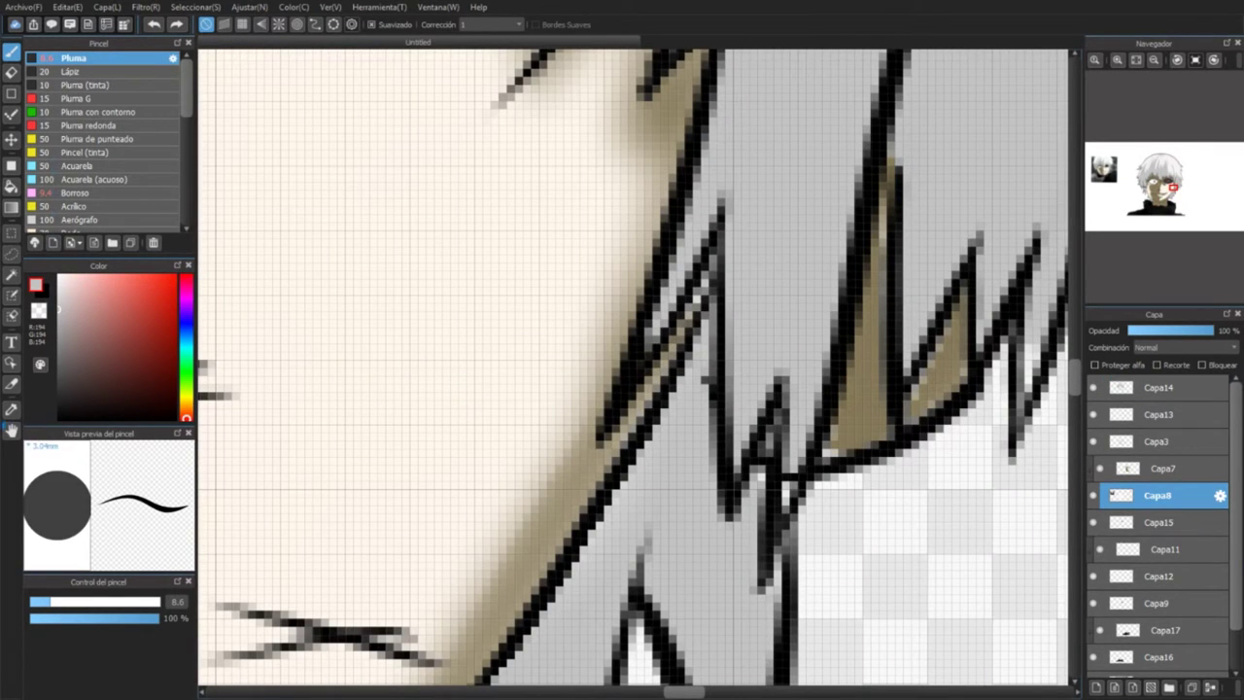
left_click(216, 263, "alt")
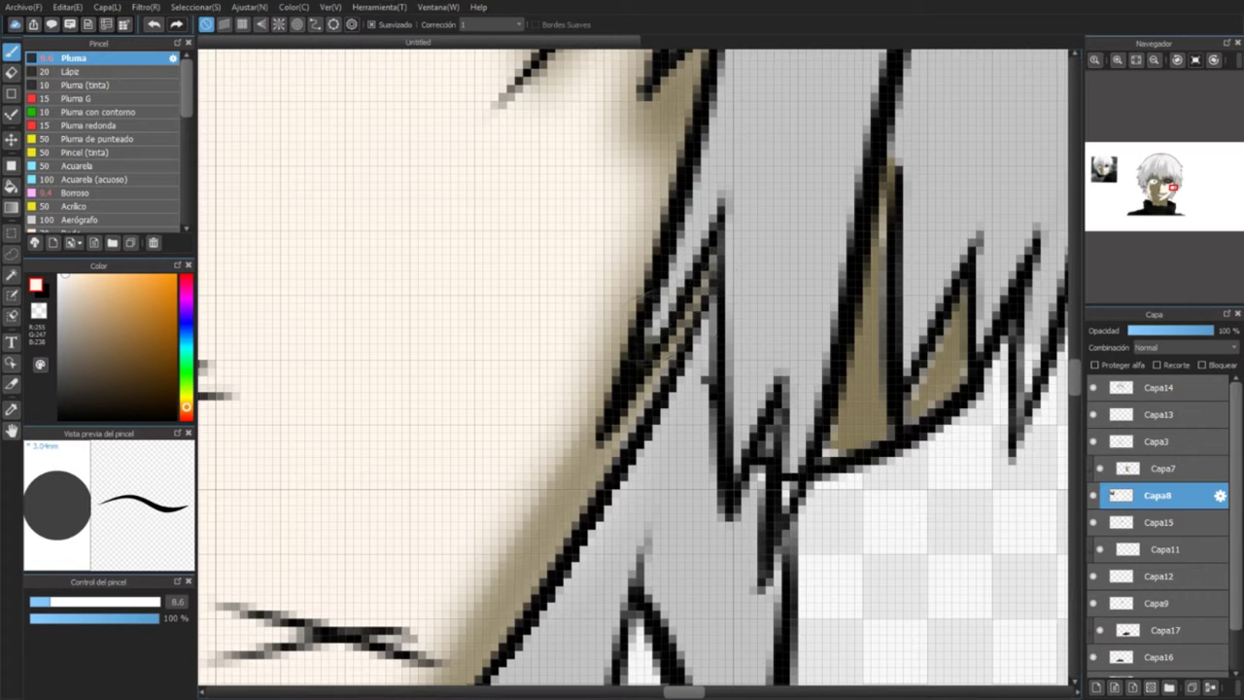
scroll(855, 417, "down", 10)
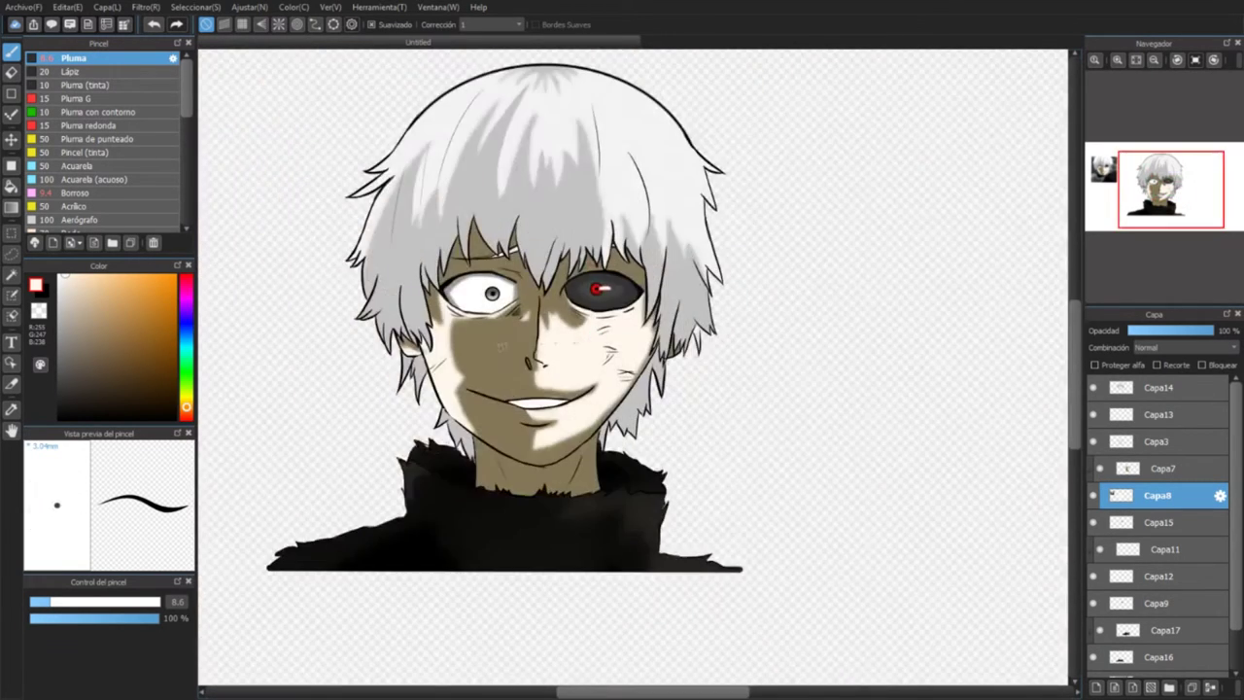
Step: Erase the brown shadow spill beside the nose on layer Capa7 and soften the shadow edges around nose and mouth with the Borroso brush
scroll(512, 283, "up", 2)
scroll(514, 282, "up", 3)
left_click(1163, 468)
left_click(511, 321, "alt")
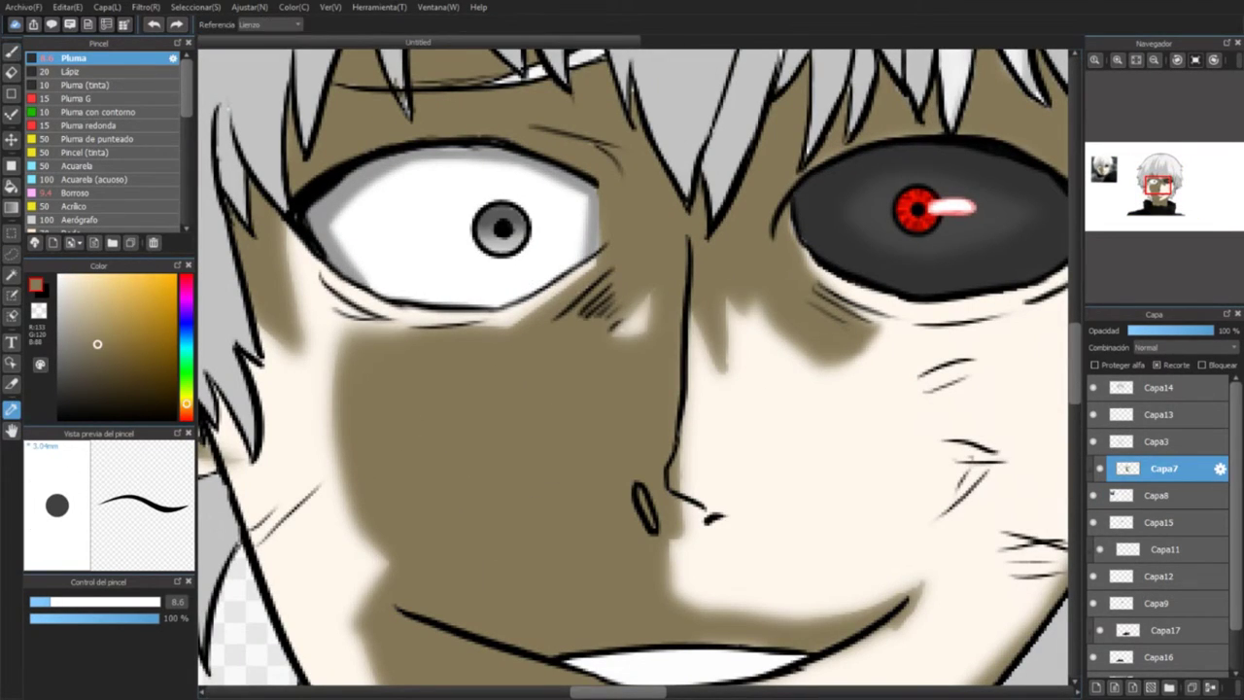
left_click(77, 192)
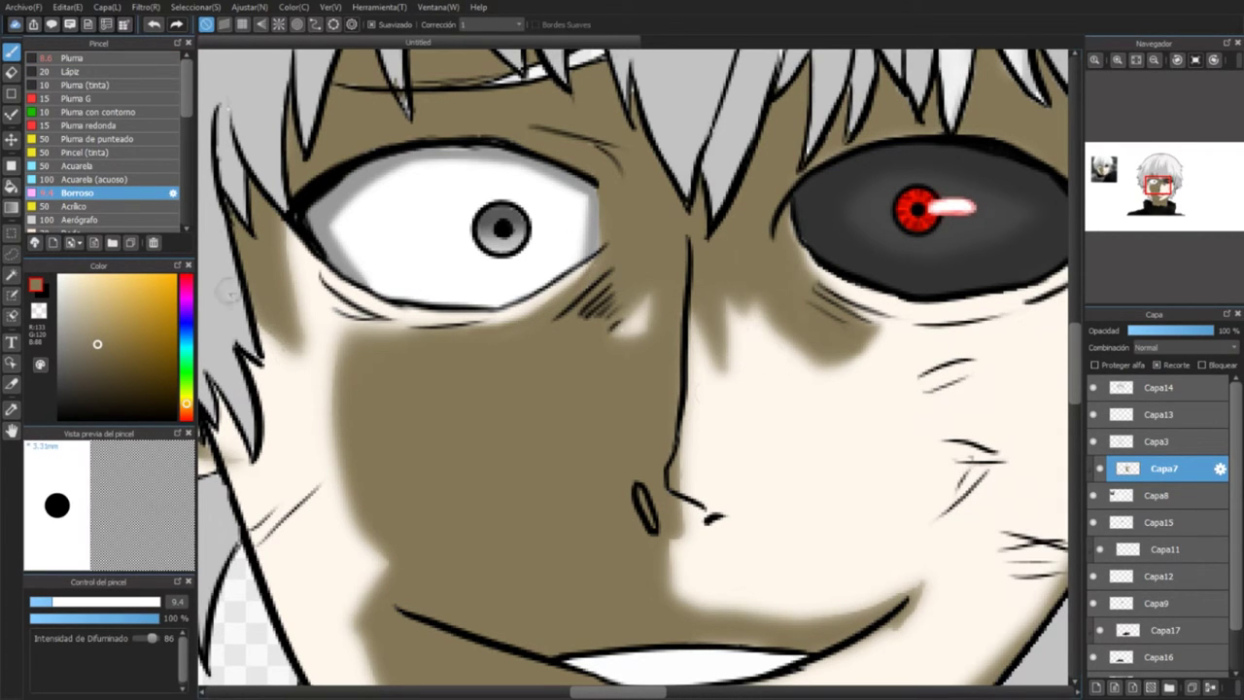
left_click_drag(715, 469, 671, 287)
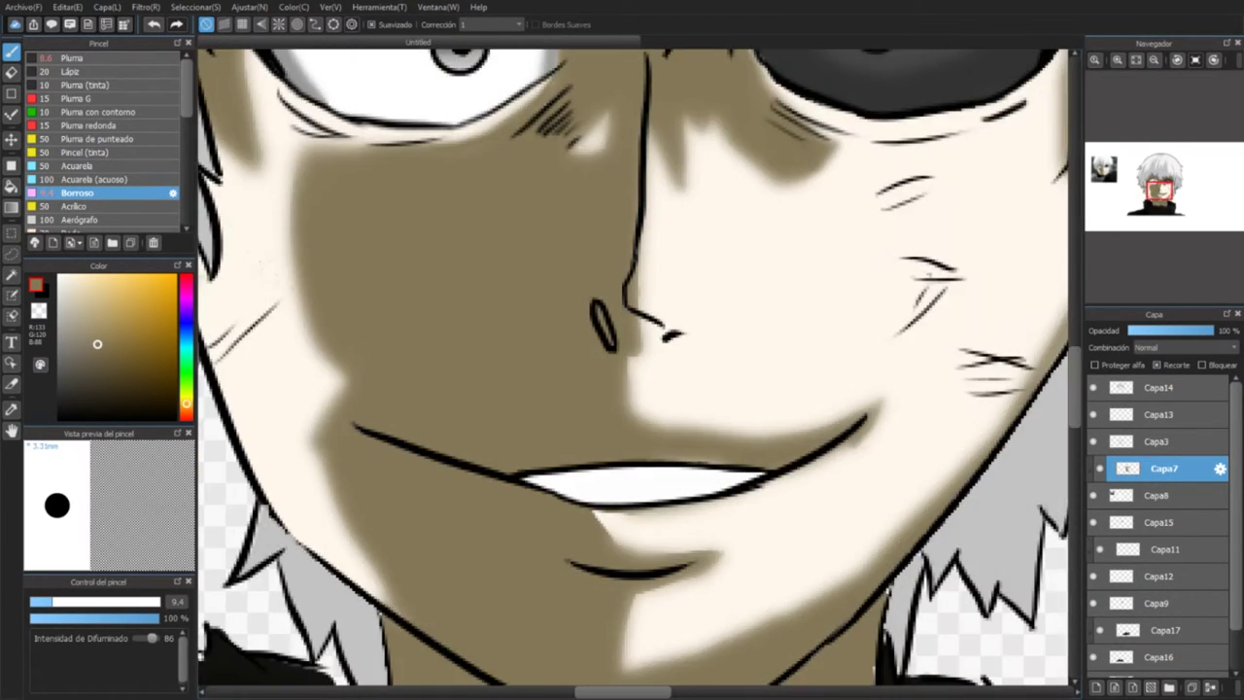
key("e")
mouse_move(667, 360)
left_mouse_down()
mouse_move(655, 393)
mouse_move(638, 374)
mouse_move(677, 238)
left_mouse_up()
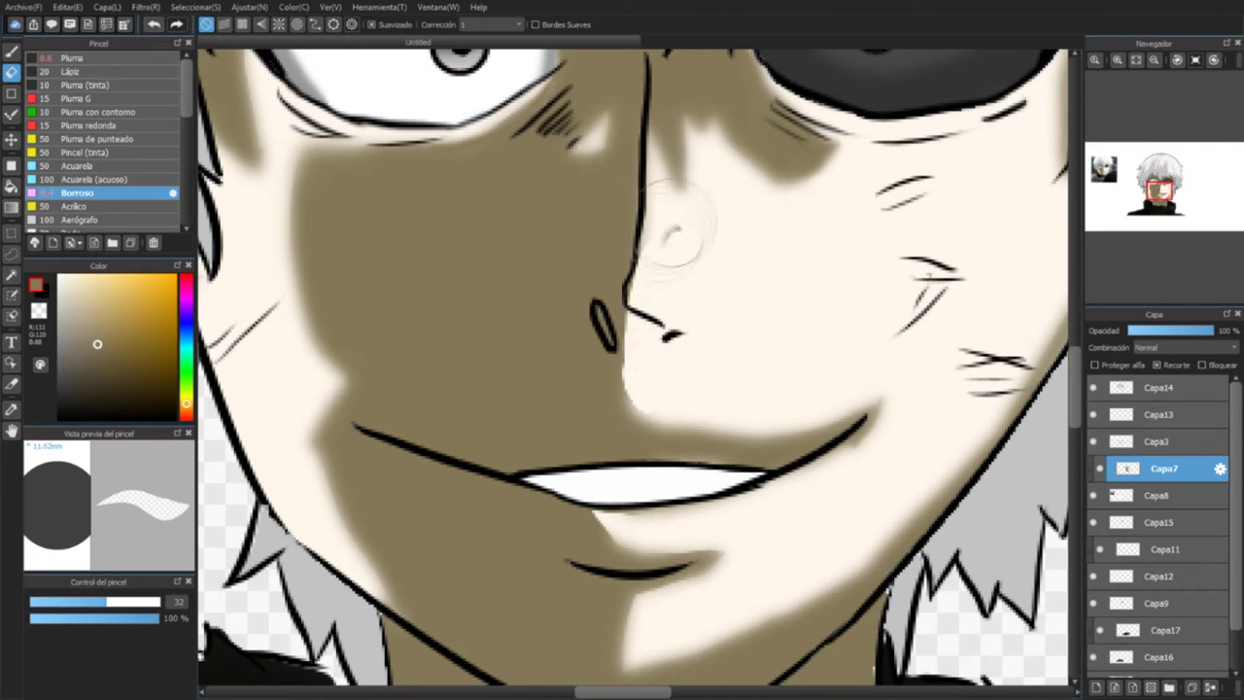
key("b")
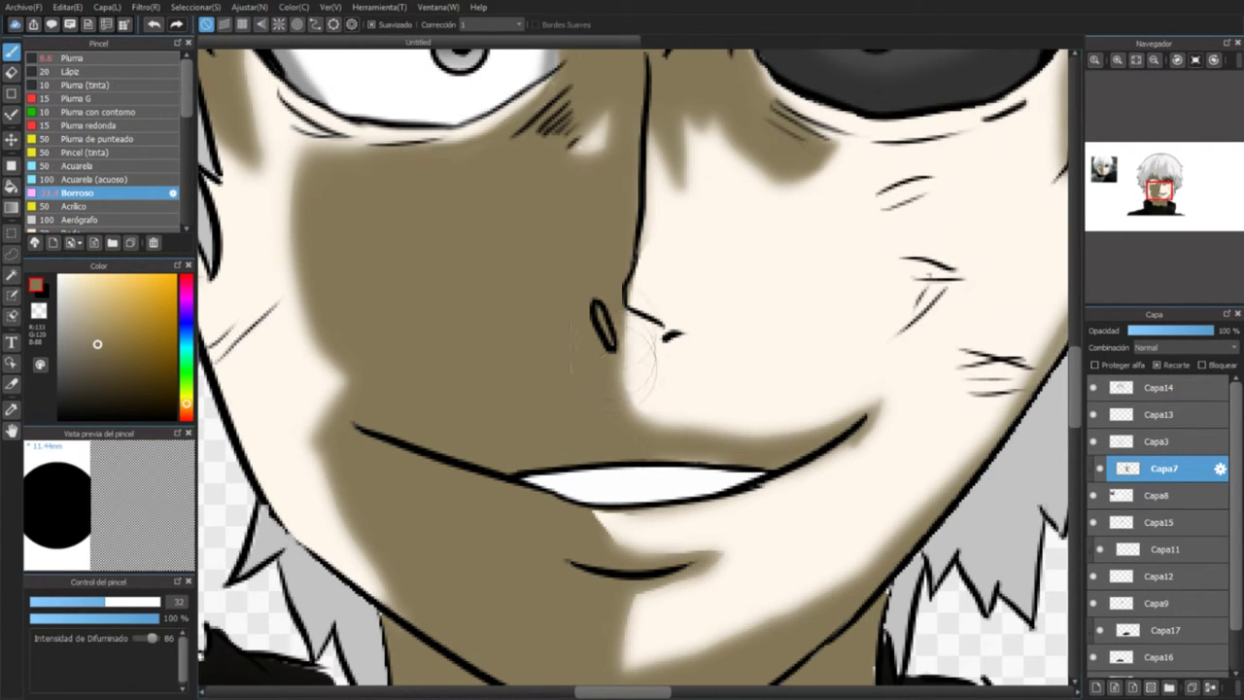
mouse_move(590, 581)
left_mouse_down()
mouse_move(666, 500)
mouse_move(855, 428)
left_mouse_up()
Step: Ink over the pale gaps in the hair tips above the black eye on layer Capa14 with the black Pluma brush
left_click(1156, 386)
key("e")
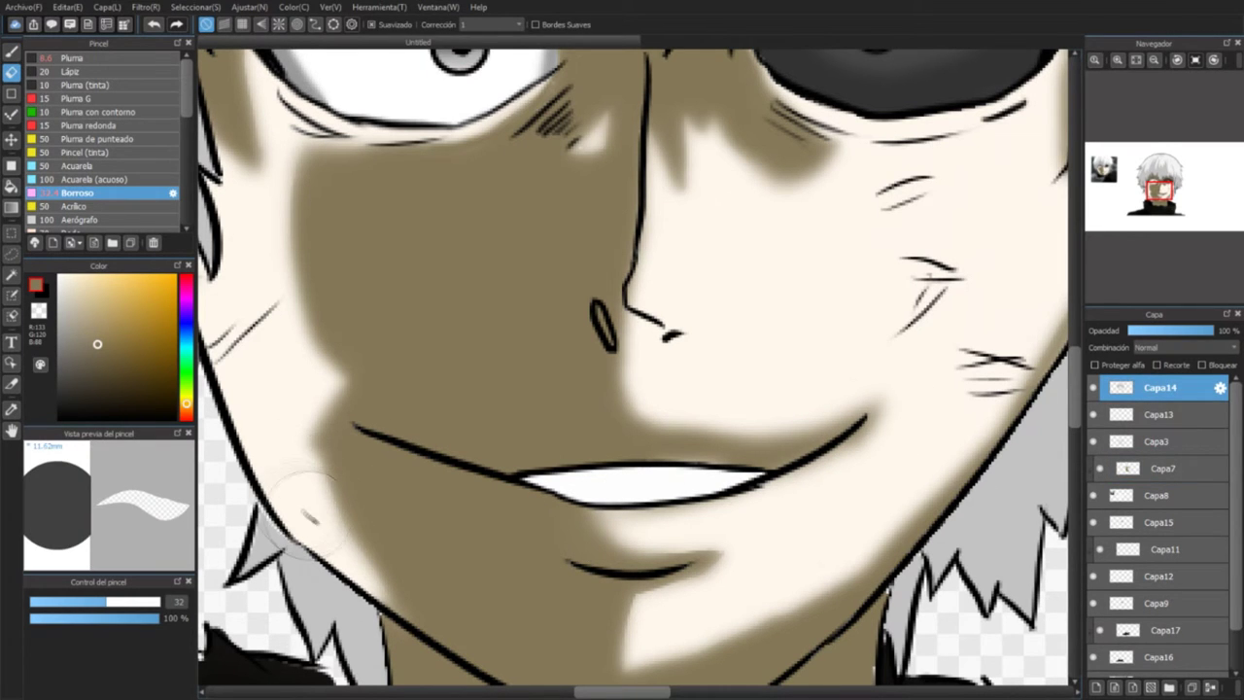
scroll(301, 530, "down", 3)
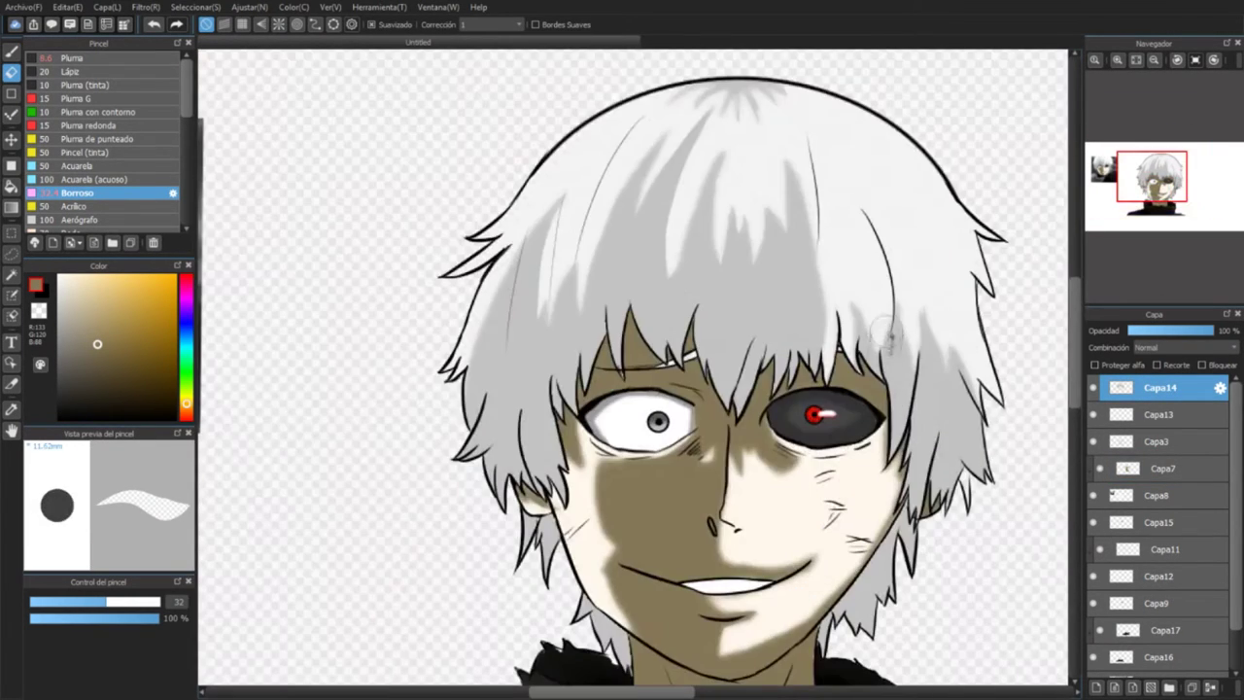
scroll(897, 314, "up", 5)
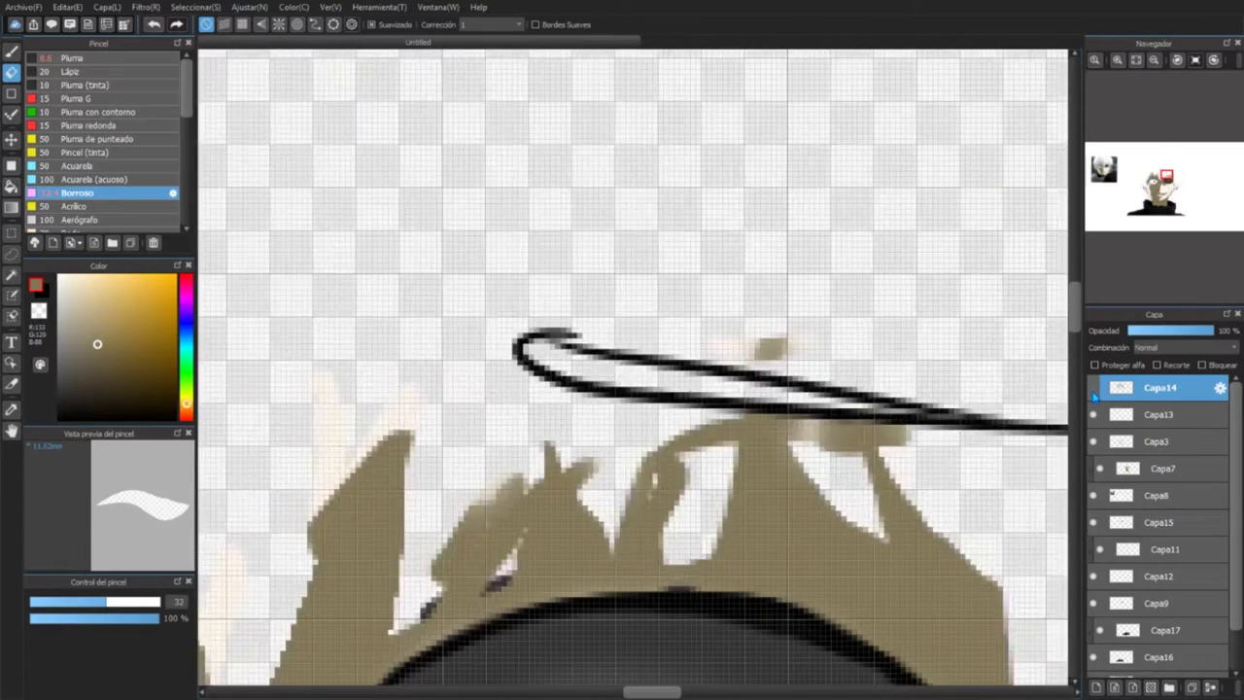
scroll(658, 493, "down", 3)
scroll(727, 508, "up", 4)
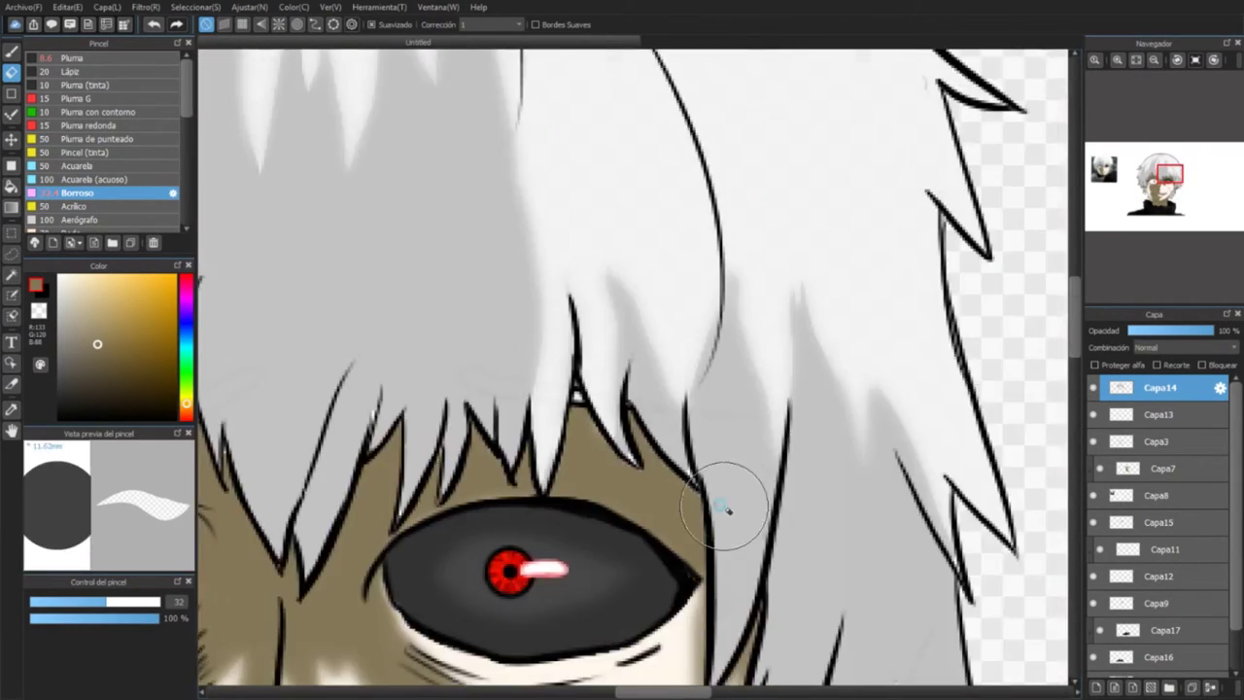
left_click(728, 508, "alt")
key("b")
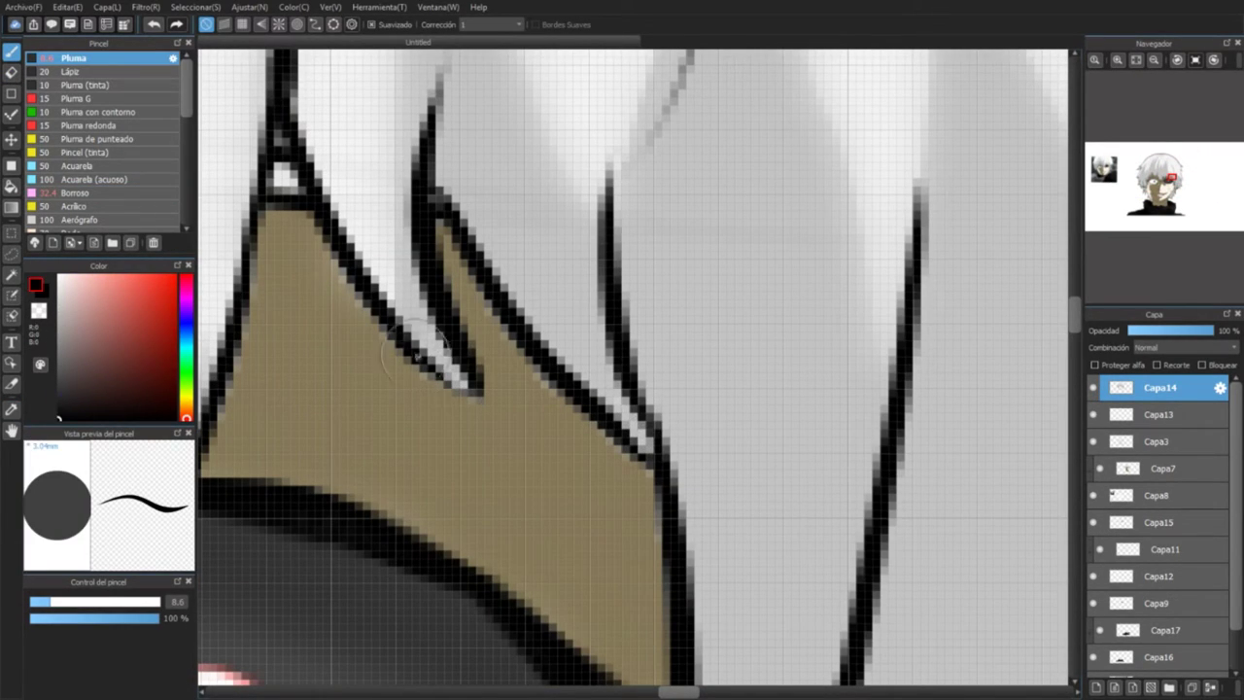
left_click_drag(416, 352, 474, 390)
left_click_drag(630, 402, 674, 633)
scroll(674, 632, "down", 5)
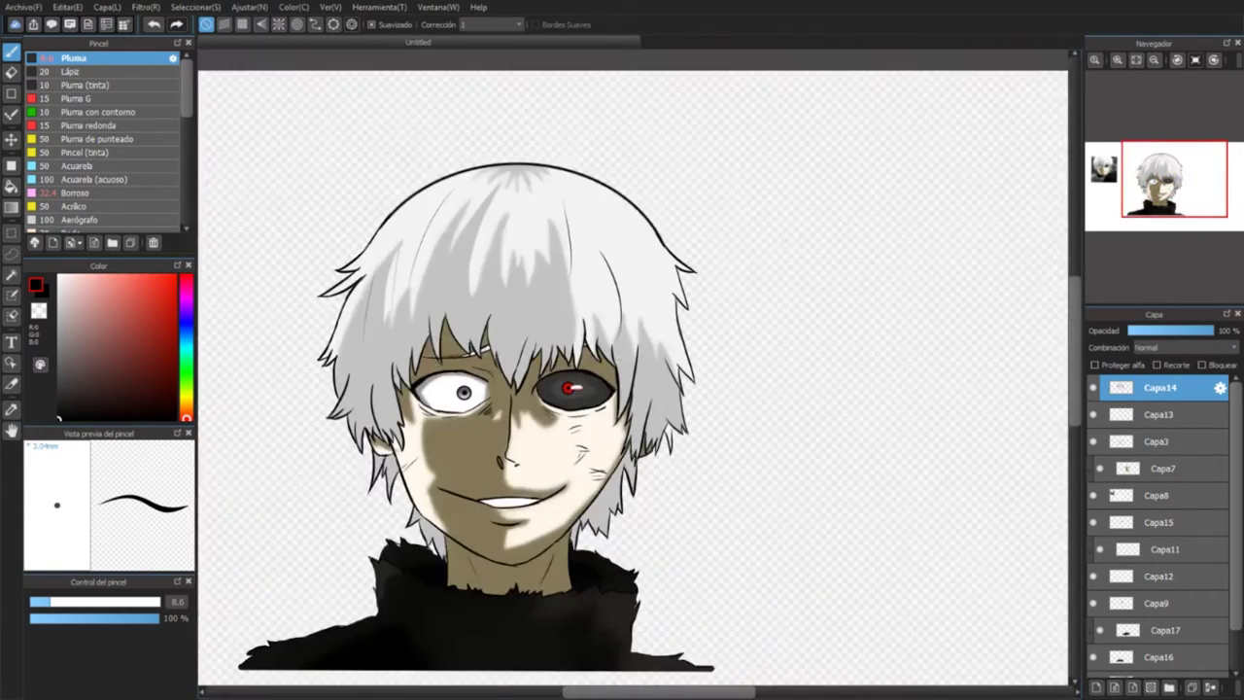
Step: Retouch the fringe strand tips above the white eye on layer Capa14 with the sampled hair grey (194, 194, 194)
scroll(540, 376, "up", 5)
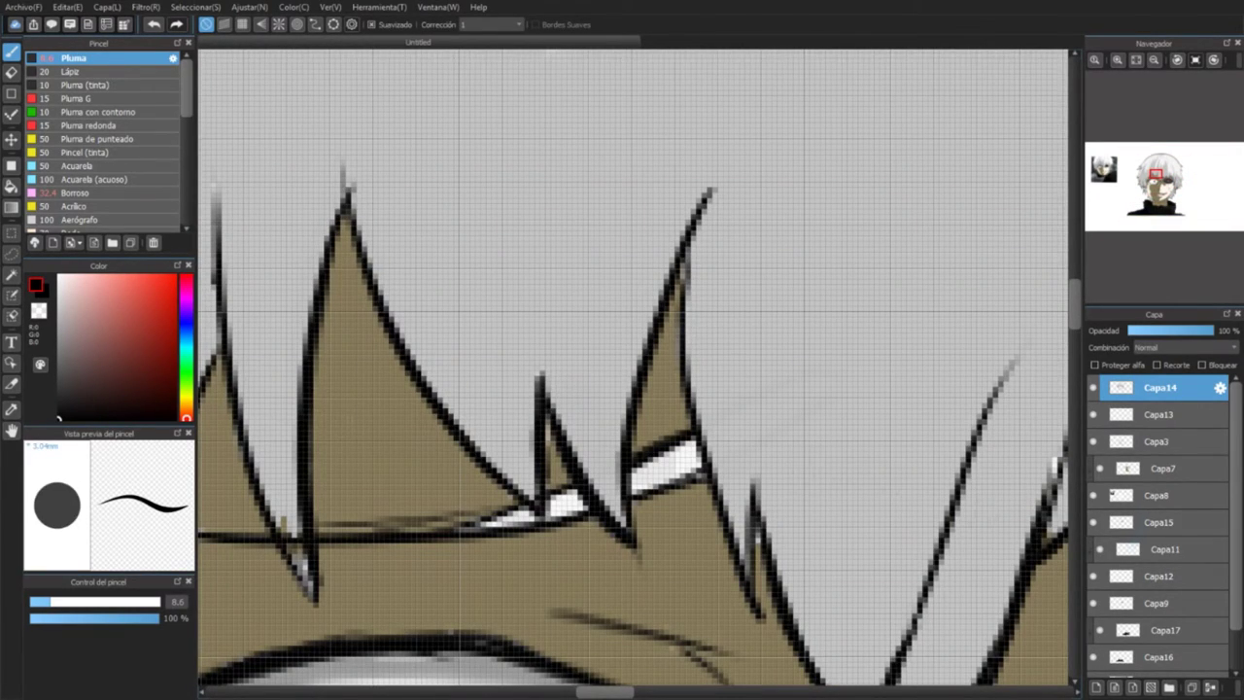
left_click(277, 501, "alt")
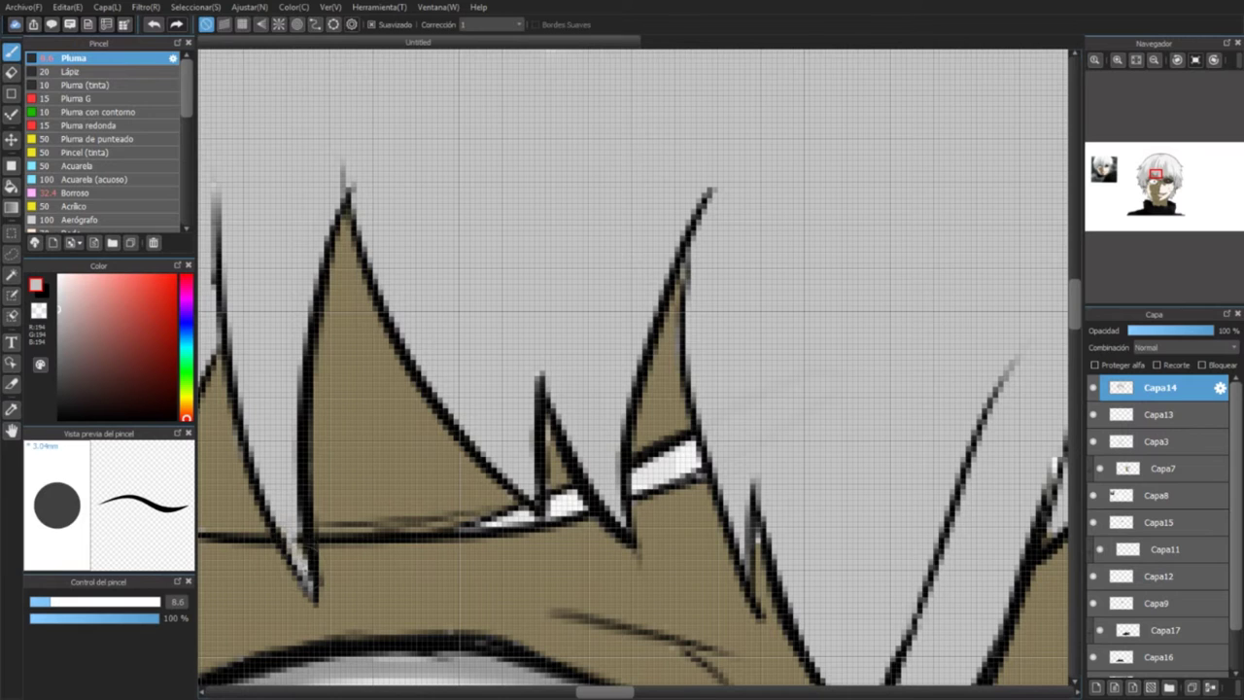
left_click_drag(245, 439, 296, 583)
left_click_drag(352, 153, 315, 291)
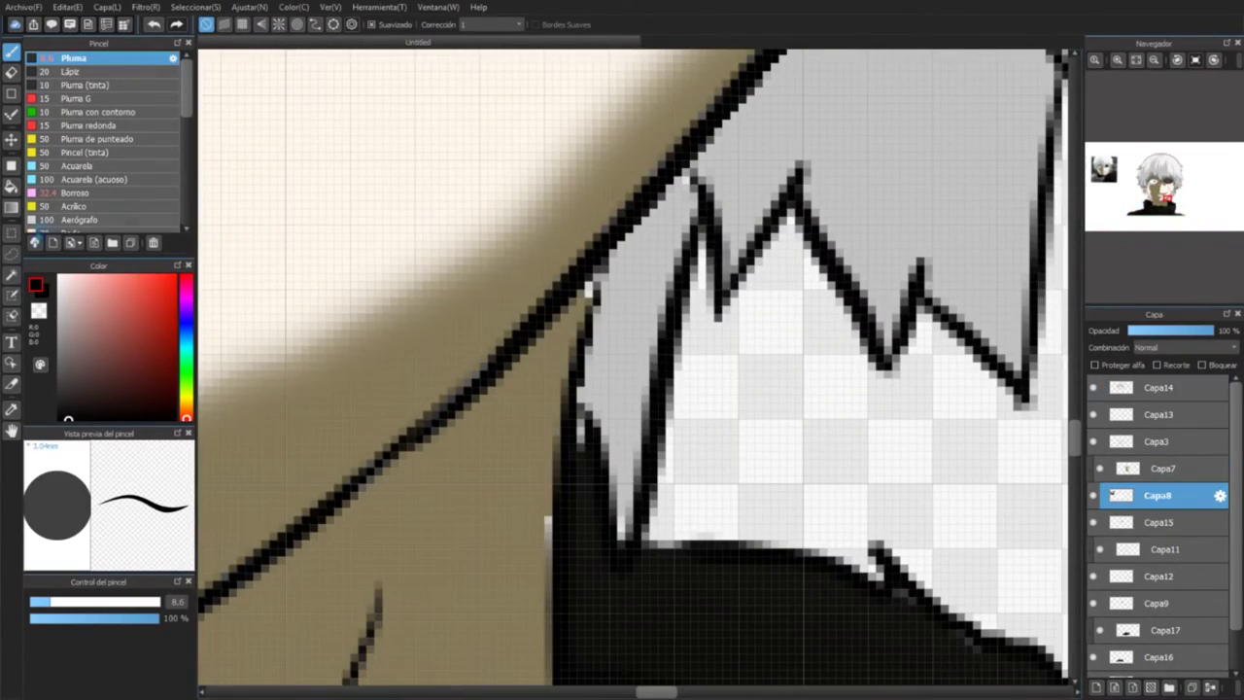
Step: Touch up the gaps around the white eye and nose on layers Capa8 and Capa7 with the sampled pale skin and shadow brown
left_click(547, 523, "alt")
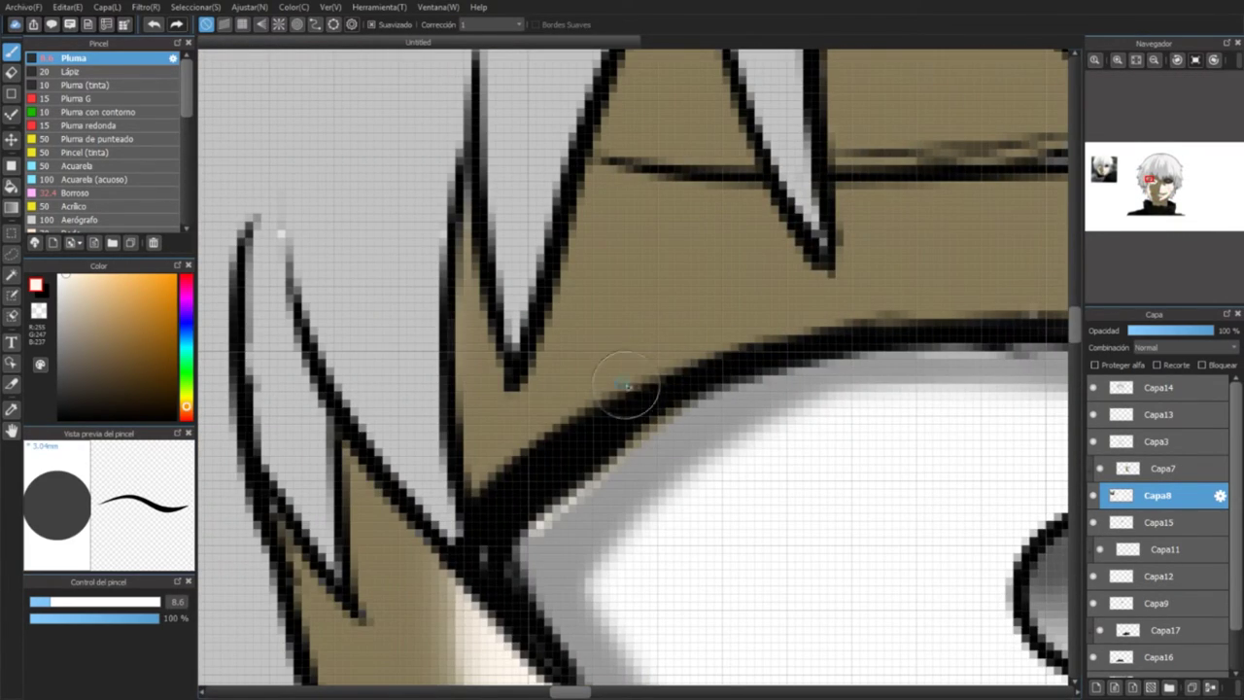
left_click_drag(627, 386, 719, 350)
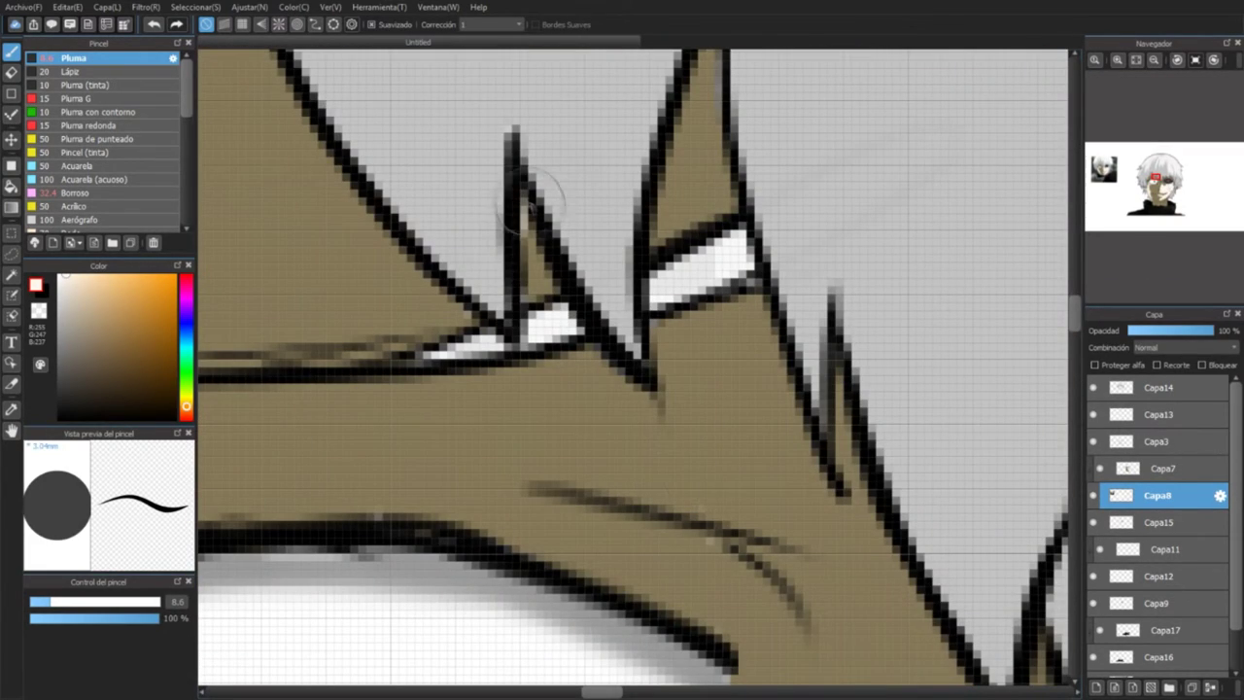
left_click(520, 228, "alt")
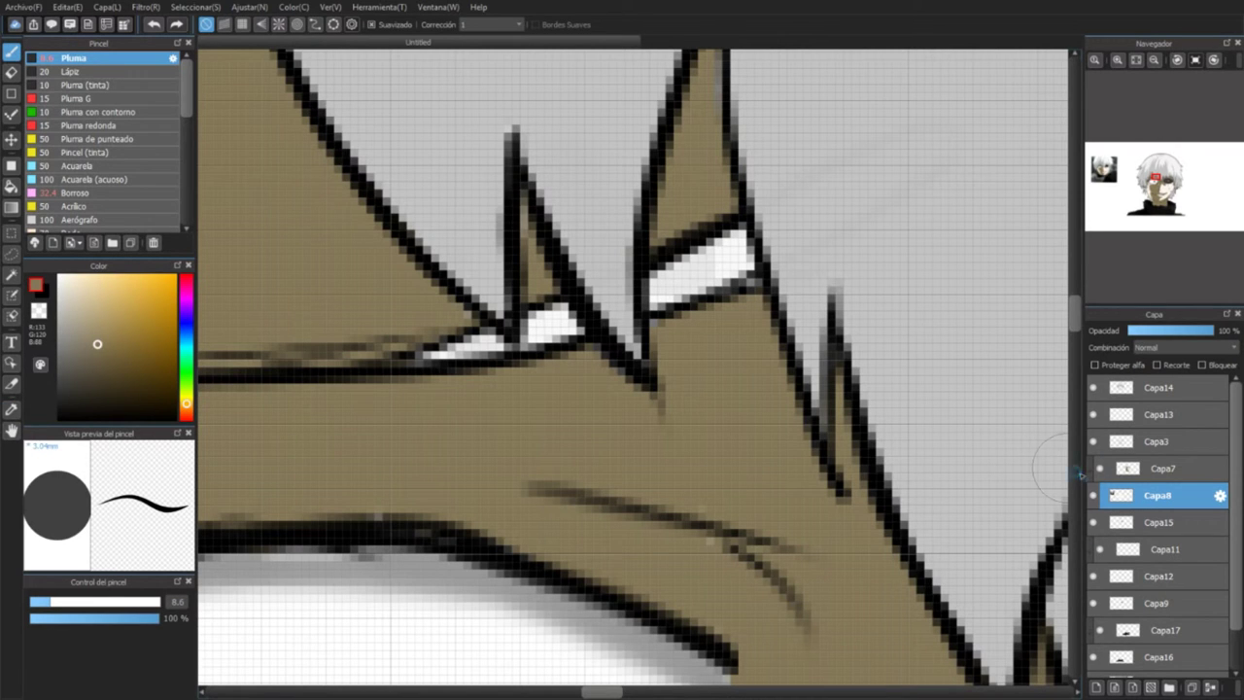
left_click(1137, 469)
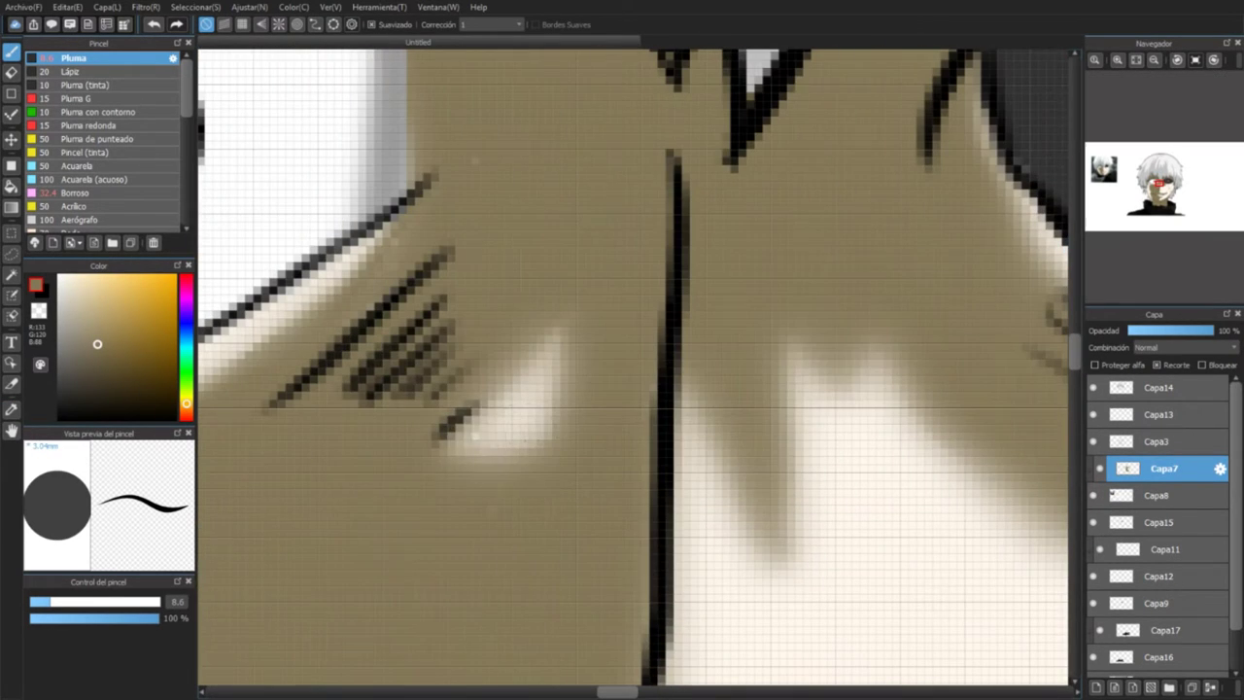
left_click(1156, 495)
left_click(877, 592, "alt")
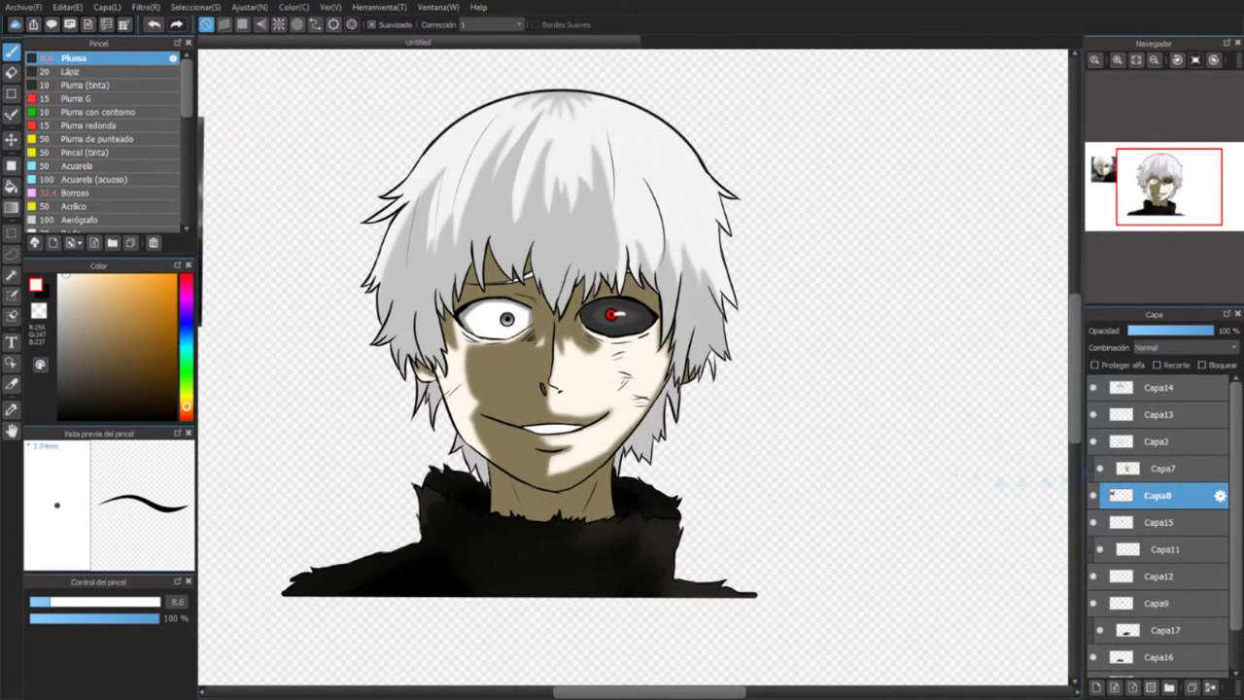
Step: Try dark grey background strokes on layer Capa18 with the Pastel mullido (fino) brush at size 133 and undo them
scroll(107, 146, "down", 10)
left_click(141, 212)
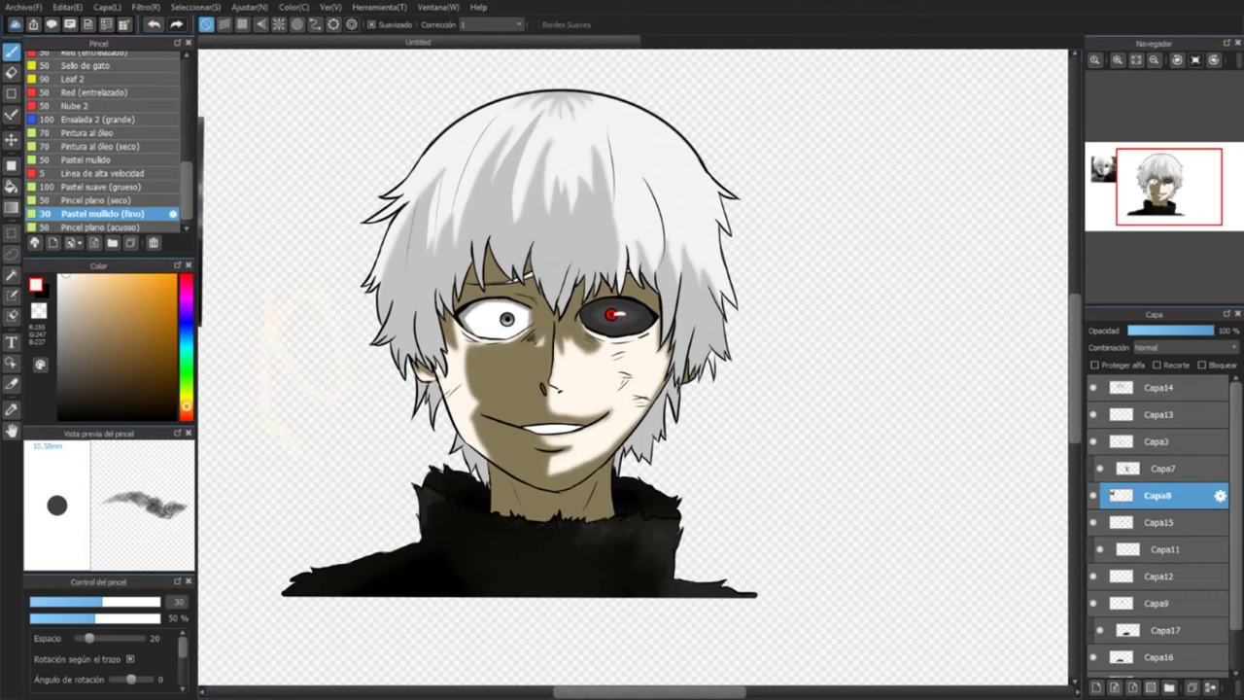
scroll(1156, 525, "down", 1)
left_click(1161, 636)
key("bracketright")
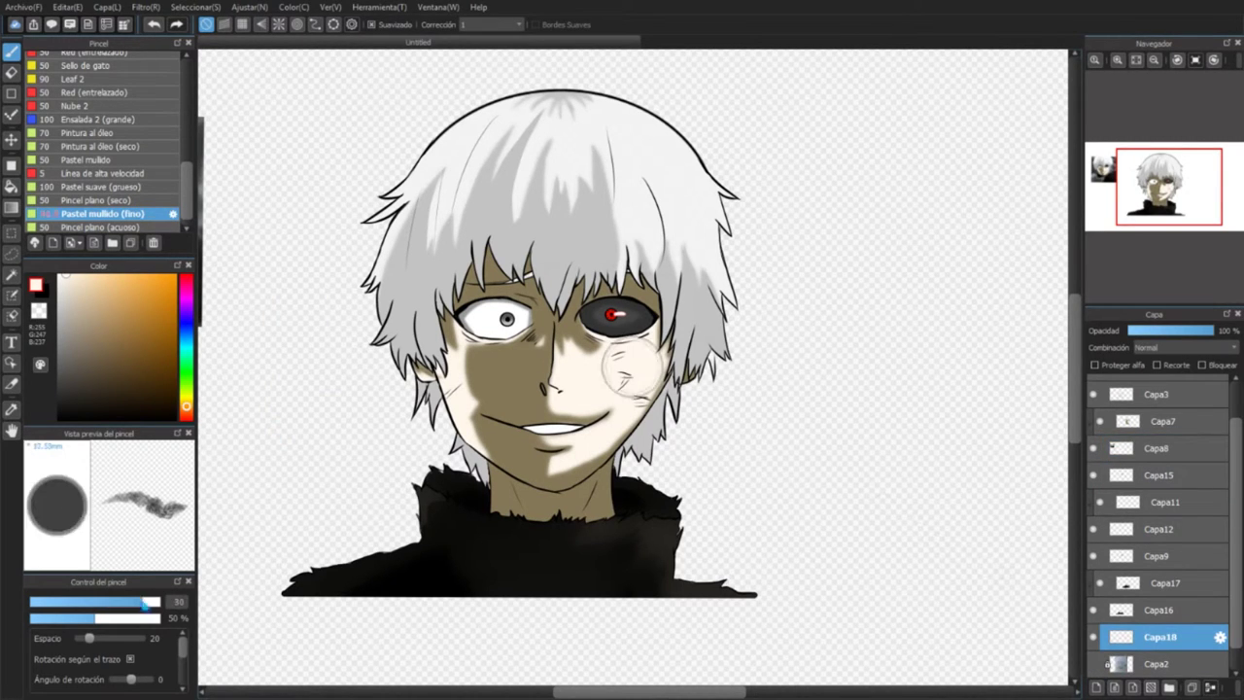
left_click_drag(349, 544, 369, 428)
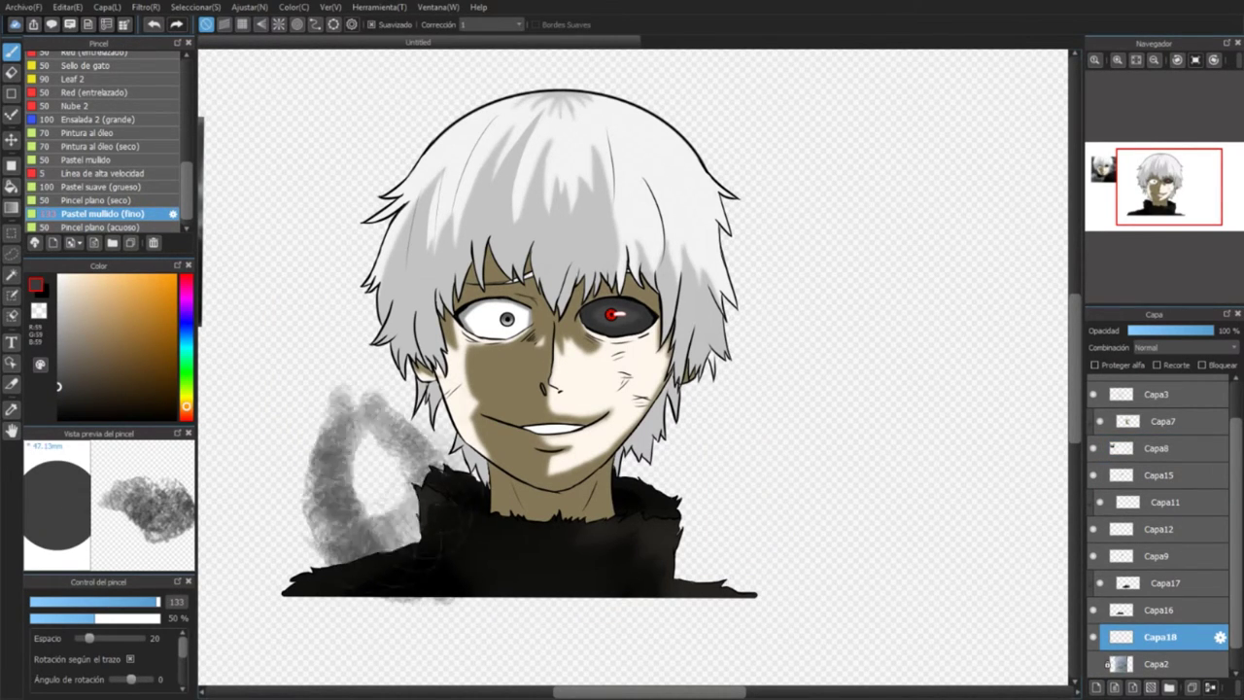
key("ctrl+z")
mouse_move(525, 112)
left_mouse_down()
mouse_move(390, 206)
mouse_move(392, 336)
mouse_move(463, 482)
mouse_move(276, 581)
mouse_move(825, 593)
left_mouse_up()
key("ctrl+z")
key("ctrl+y")
key("ctrl+y")
key("ctrl+z")
Step: Try background strokes with other textured brushes, including Nube 2, beside the hair on layer Capa18 and undo them
key("Up")
key("Up")
key("Up")
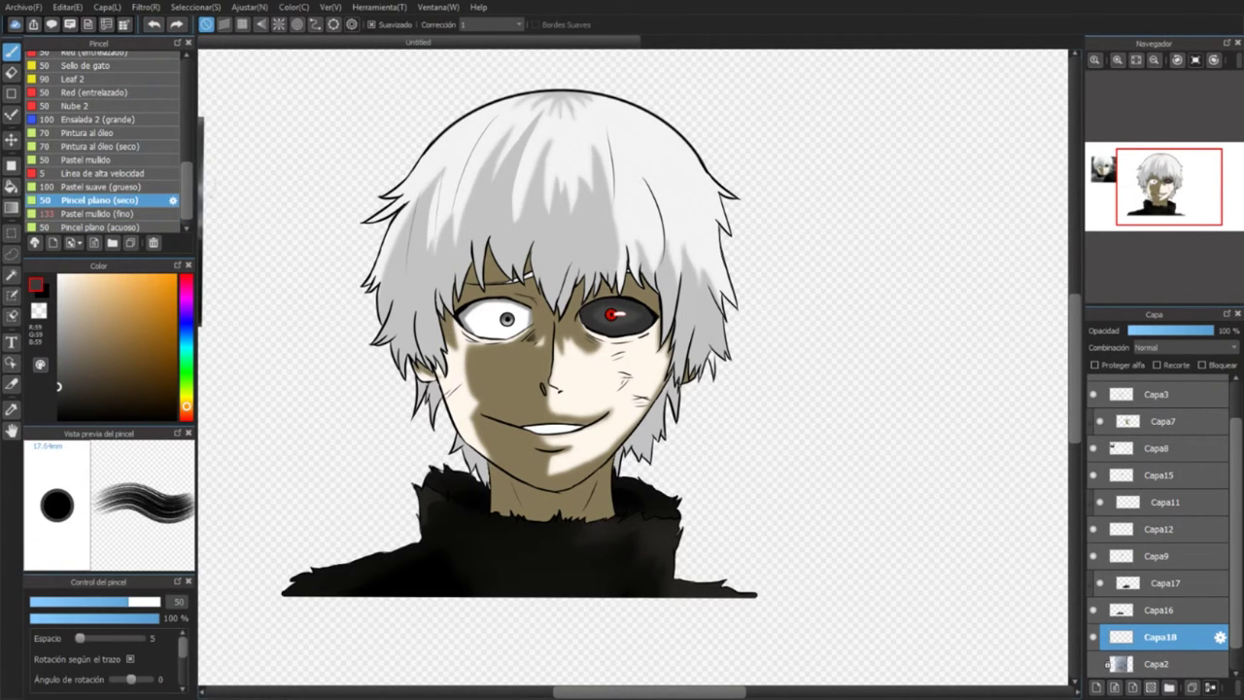
key("Up")
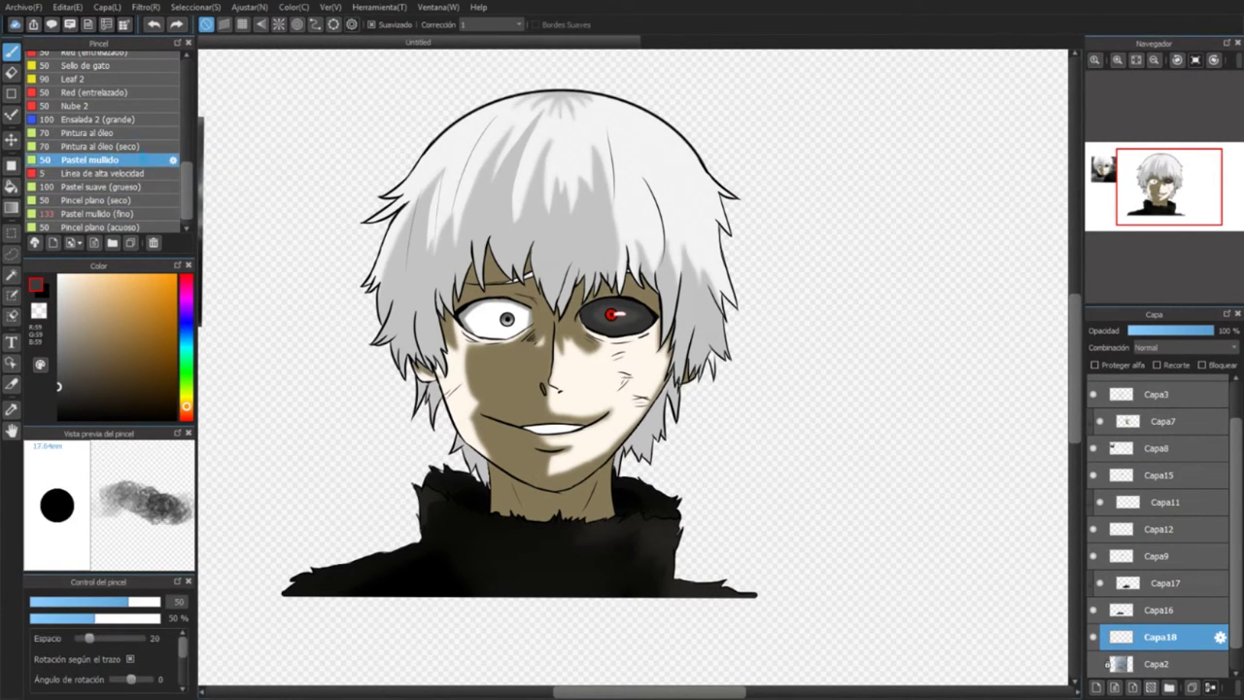
key("Up")
key("Up")
left_click_drag(301, 97, 234, 389)
key("ctrl+z")
key("Up")
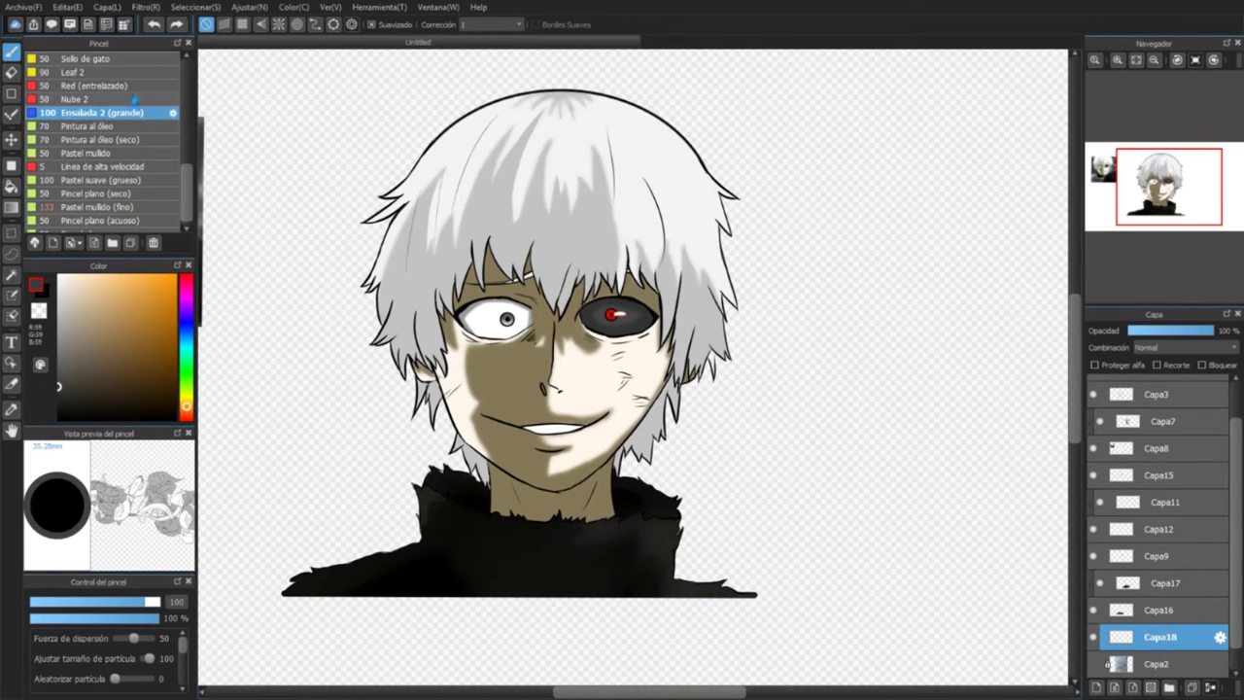
key("Up")
left_click_drag(327, 161, 356, 411)
key("ctrl+z")
Step: Try Sello de gato stamp strokes in the empty background beside the portrait and undo them
key("Up")
key("Up")
key("Up")
key("Up")
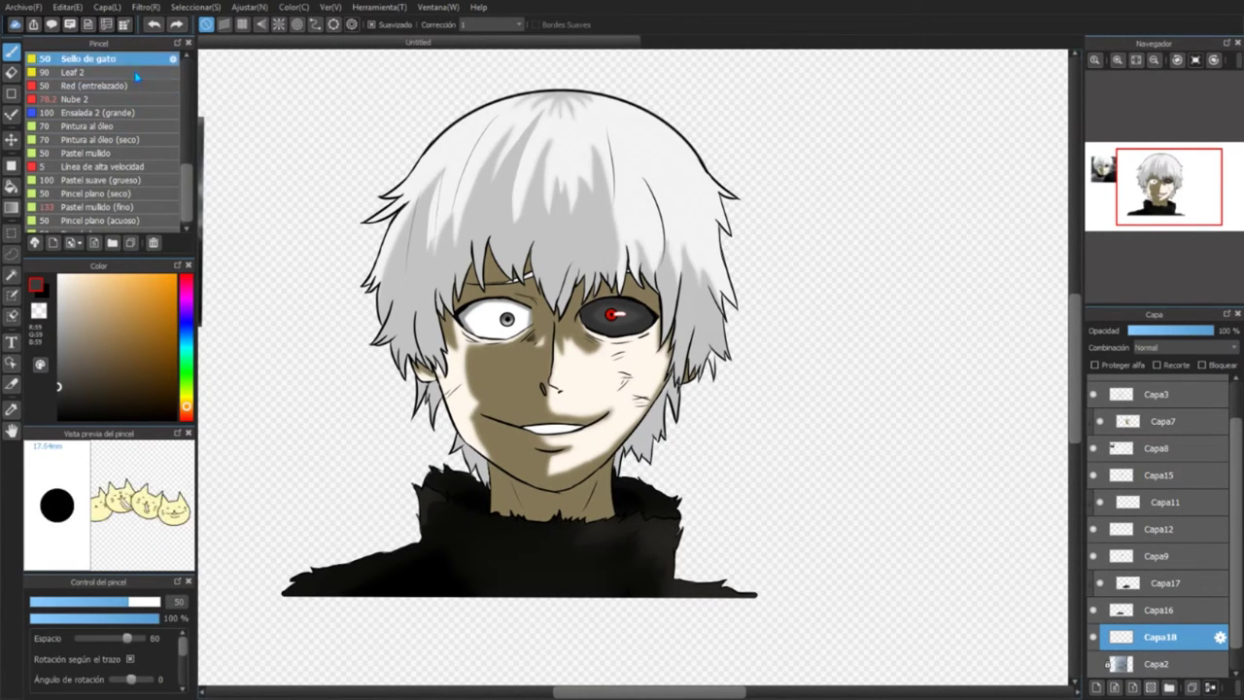
left_click_drag(306, 206, 370, 556)
key("ctrl+z")
left_click_drag(359, 199, 248, 248)
key("ctrl+z")
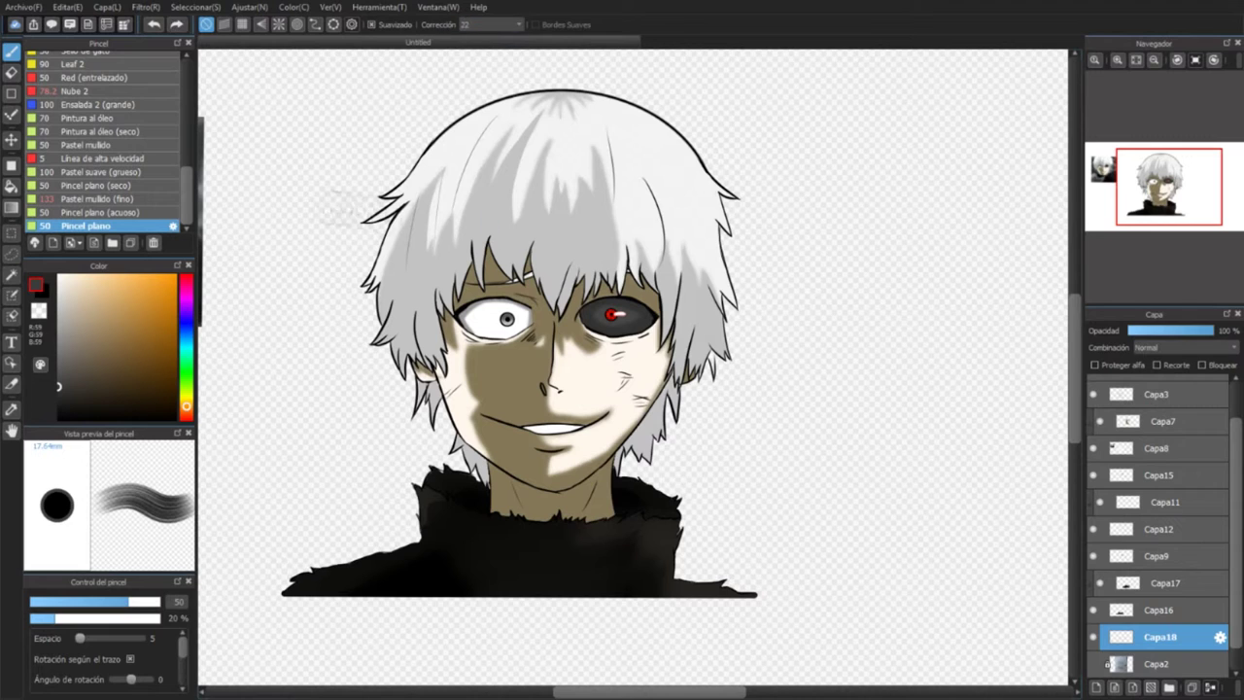
Step: Try long Pincel plano strokes in the background beside the hair and undo them
mouse_move(321, 163)
left_mouse_down()
mouse_move(277, 423)
mouse_move(313, 194)
mouse_move(355, 433)
mouse_move(399, 501)
left_mouse_up()
key("ctrl+z")
key("ctrl+z")
key("ctrl+z")
key("ctrl+z")
left_click_drag(361, 115, 355, 559)
key("ctrl+z")
Step: Try the Línea de alta velocidad brush in the background beside the portrait and undo its strokes
key("Up")
key("Up")
key("Up")
key("Up")
key("Up")
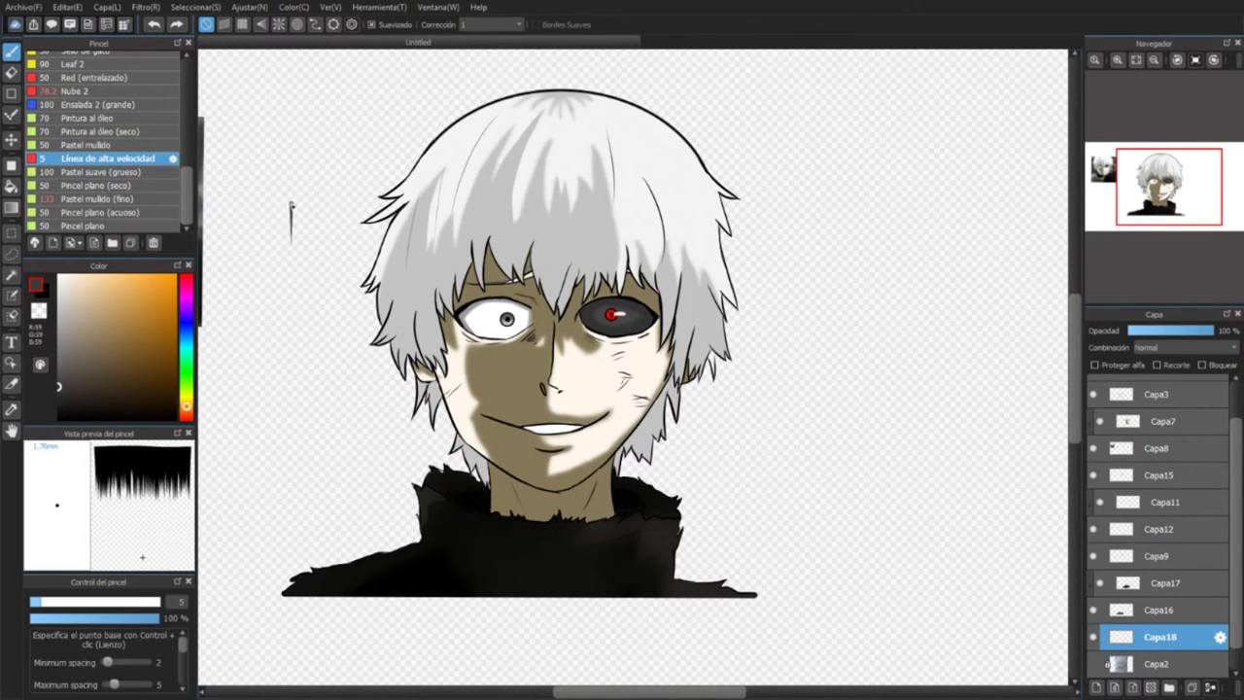
left_click_drag(290, 204, 255, 383)
key("ctrl+z")
mouse_move(250, 340)
left_mouse_down()
mouse_move(332, 206)
mouse_move(412, 486)
left_mouse_up()
key("ctrl+z")
Step: Try a faint Pintura al óleo (seco) stroke in the background above the shoulder and undo it
key("Up")
key("Up")
key("ctrl+z")
key("ctrl+z")
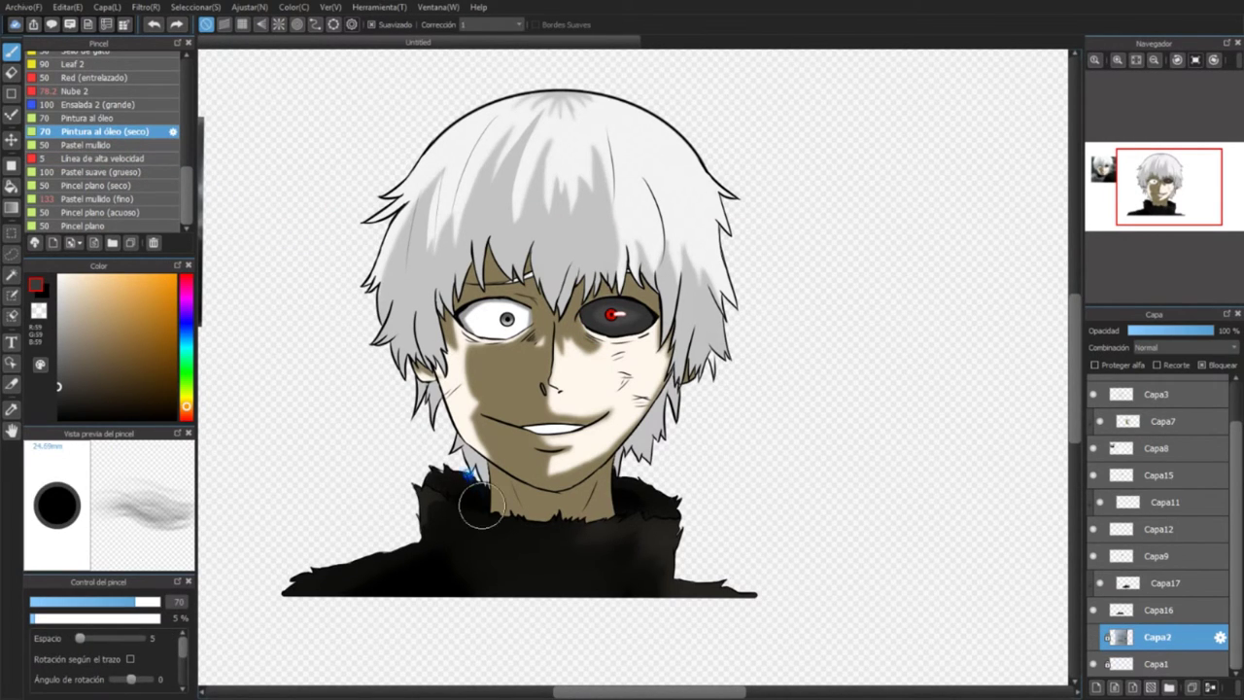
left_click_drag(338, 513, 399, 485)
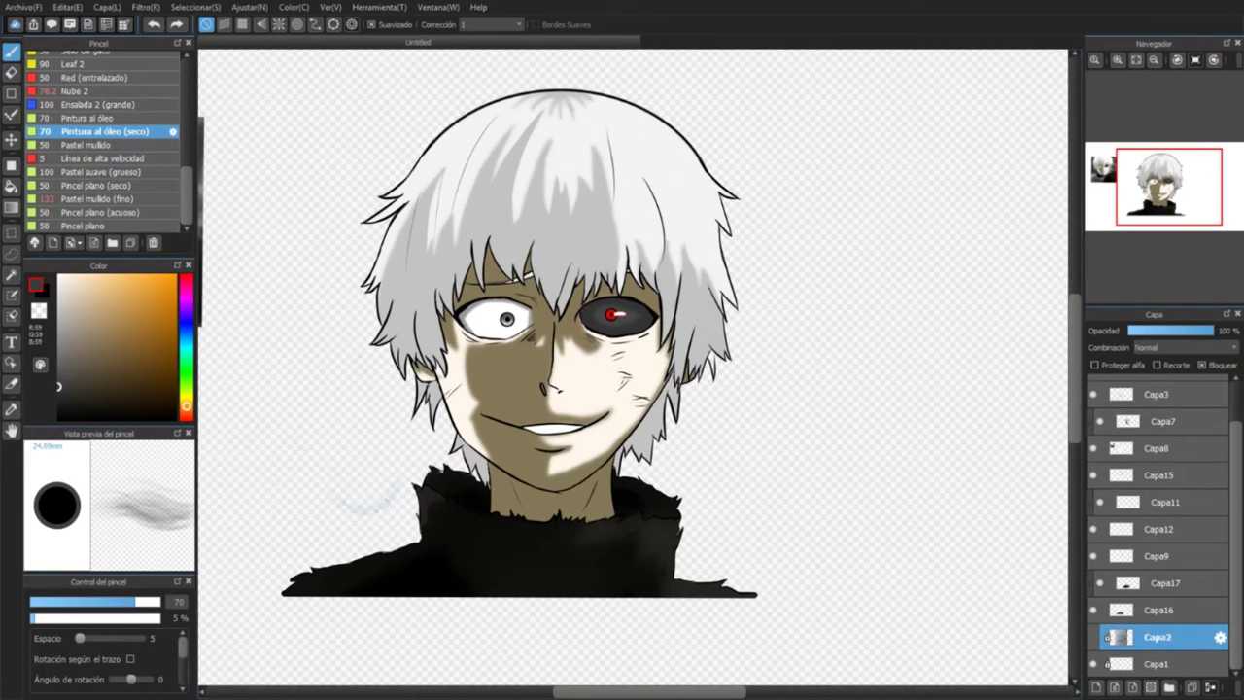
key("ctrl+z")
key("Down")
key("Down")
key("Down")
key("Down")
key("e")
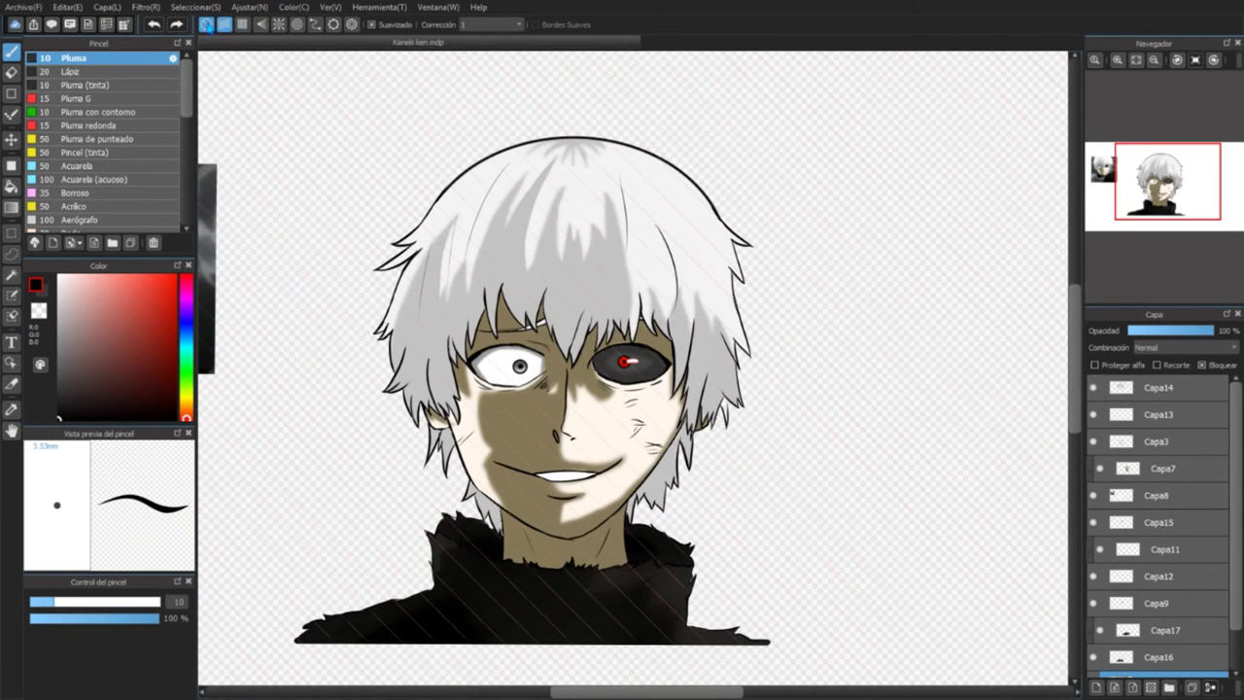
Step: Turn off the diagonal snap guides and crop the canvas to a rectangular selection around the portrait, excluding the reference picture
left_click(206, 25)
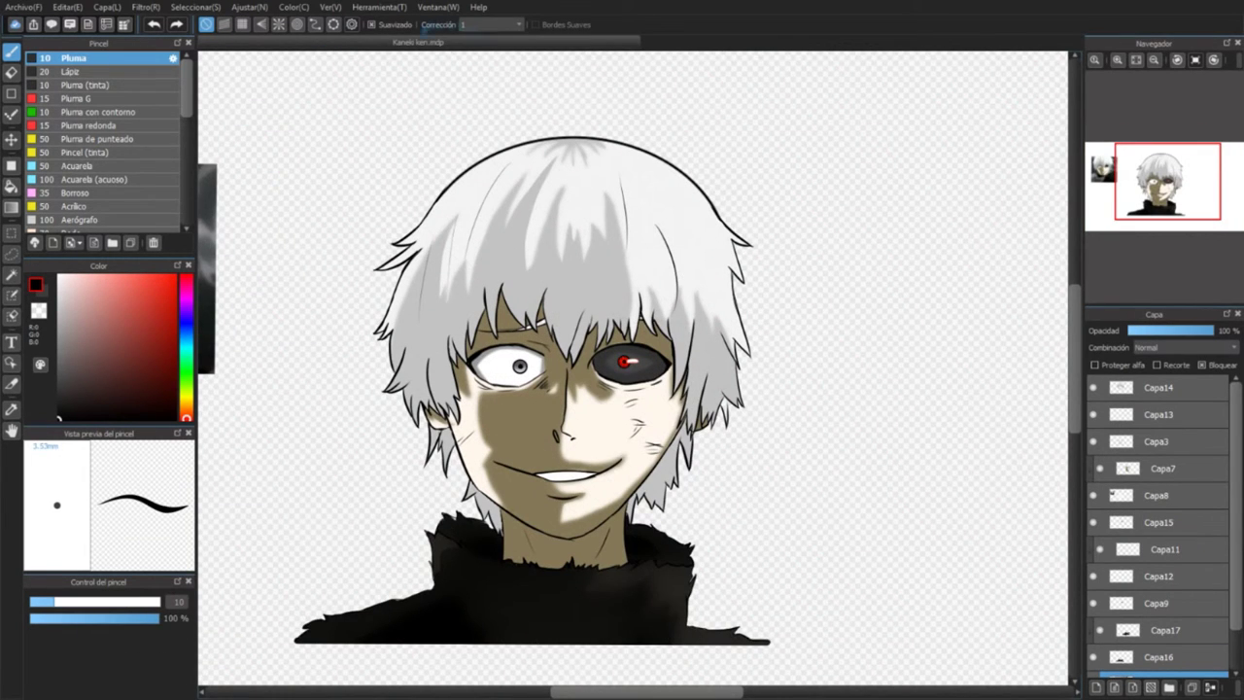
key("m")
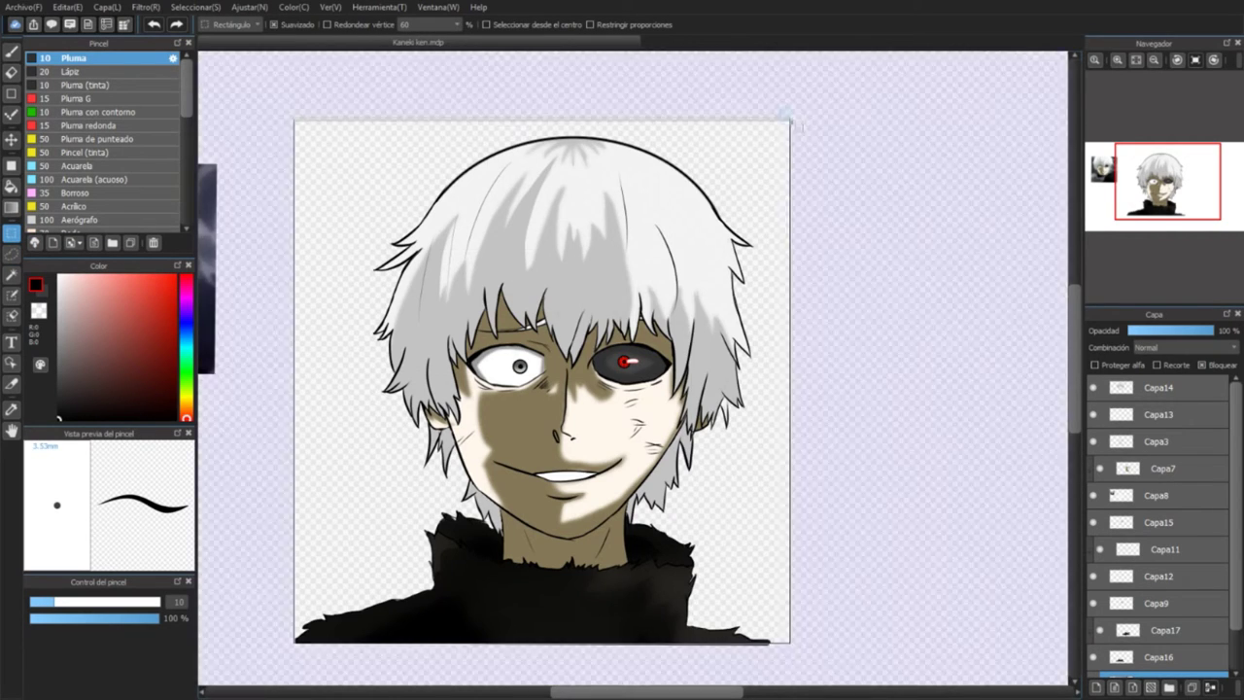
left_click_drag(898, 89, 240, 643)
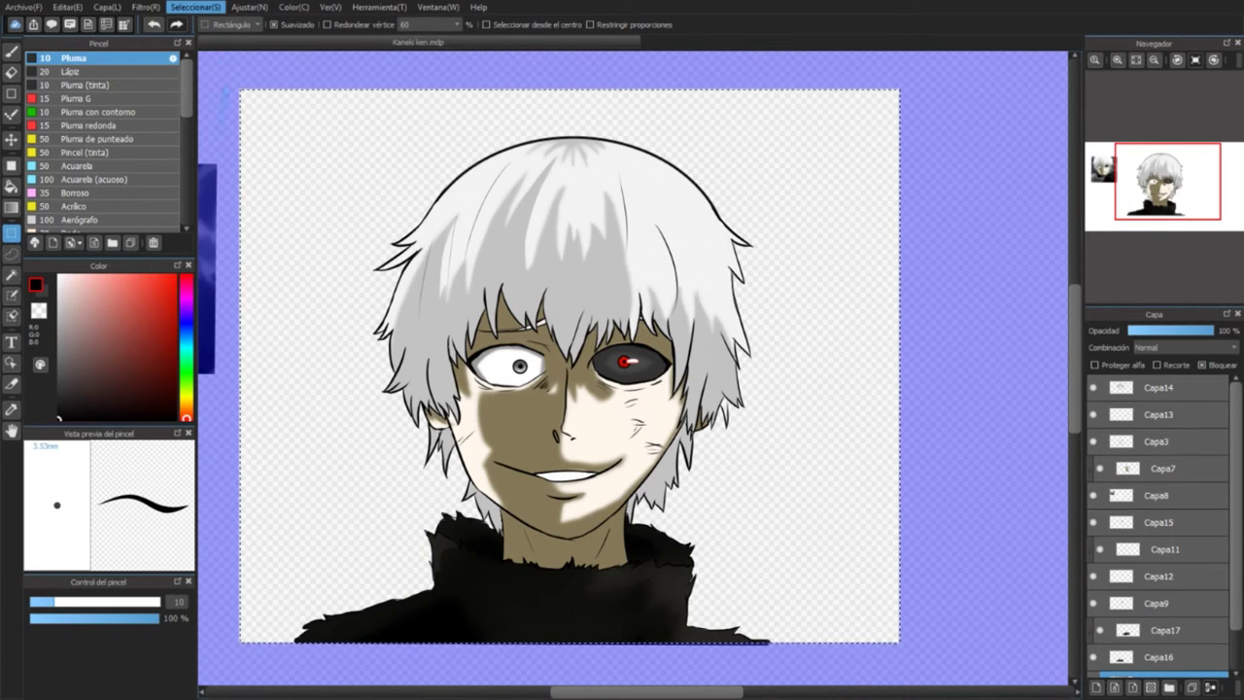
key("Left")
key("Left")
key("Left")
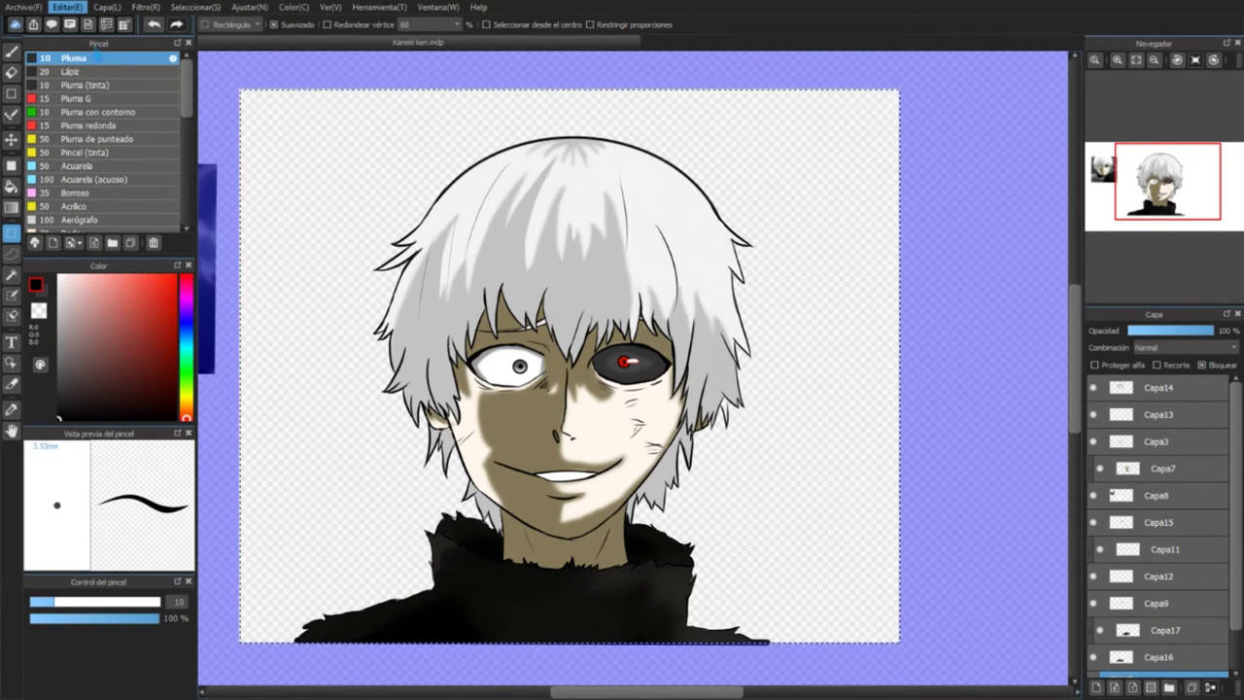
key("Return")
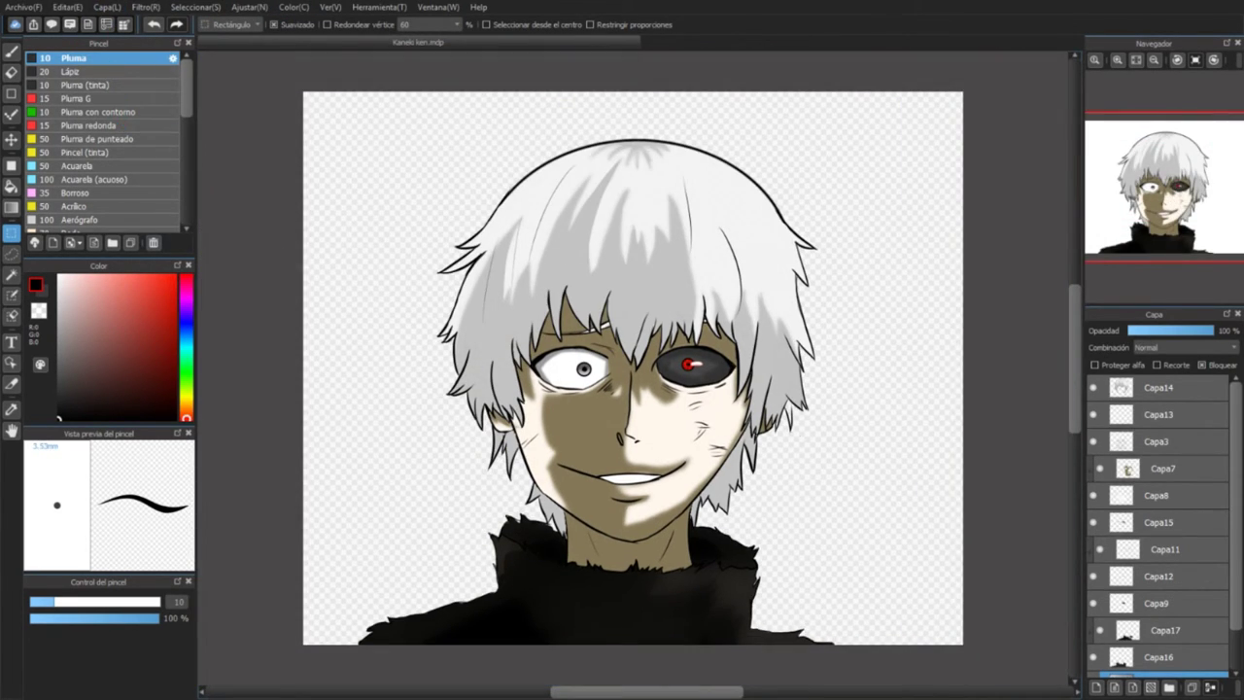
Step: Select layer Capa18, try a Pintura al óleo stroke in the background beside the neck, and undo it
key("b")
scroll(1217, 466, "down", 1)
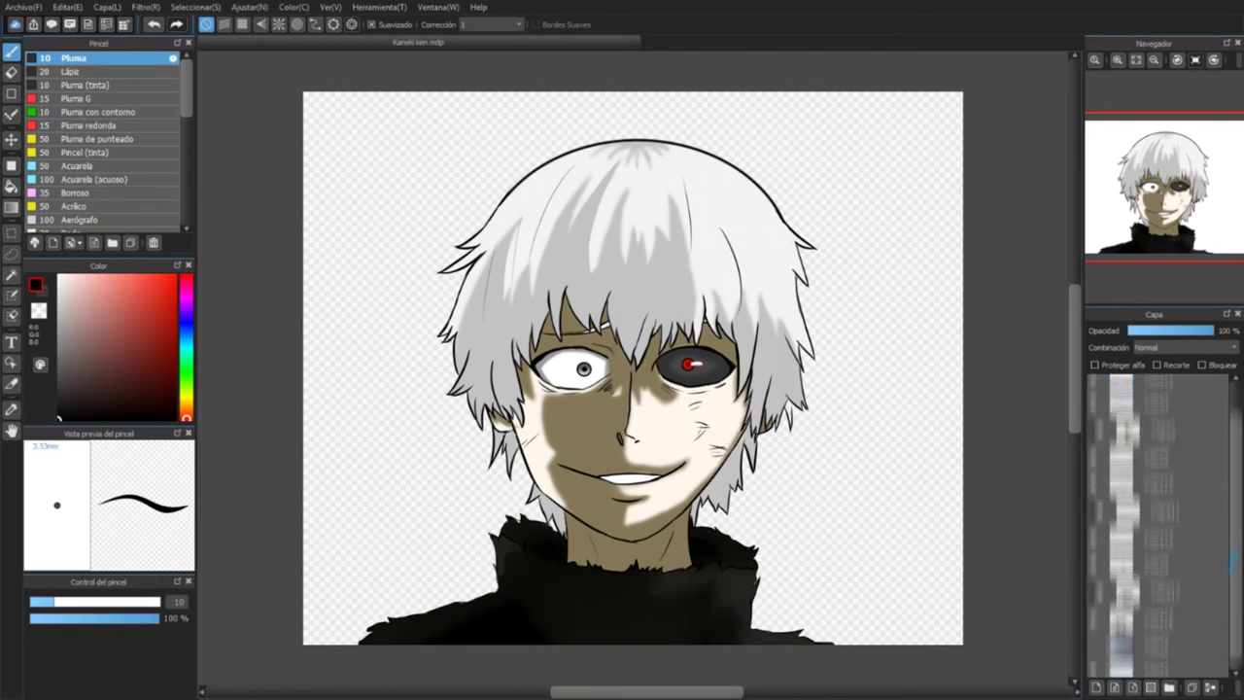
left_click(1156, 636)
scroll(107, 146, "down", 3)
left_click(126, 211)
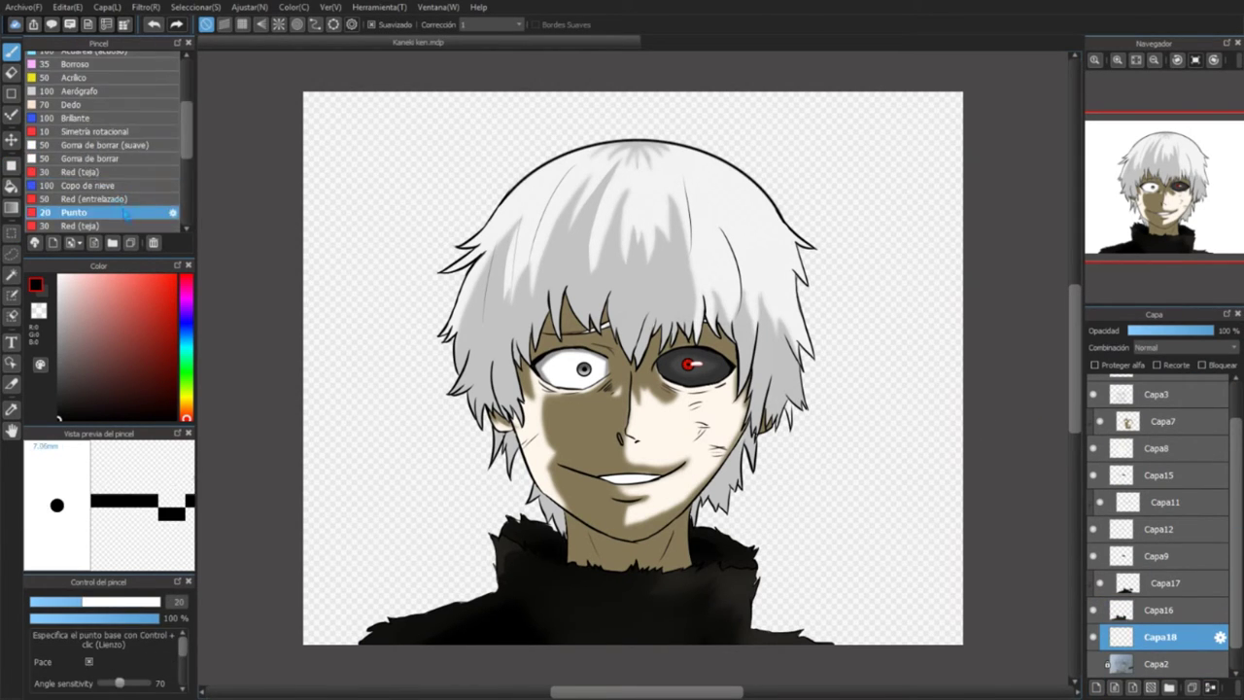
scroll(126, 212, "down", 3)
left_click(127, 208)
left_click(126, 101)
left_click(126, 115)
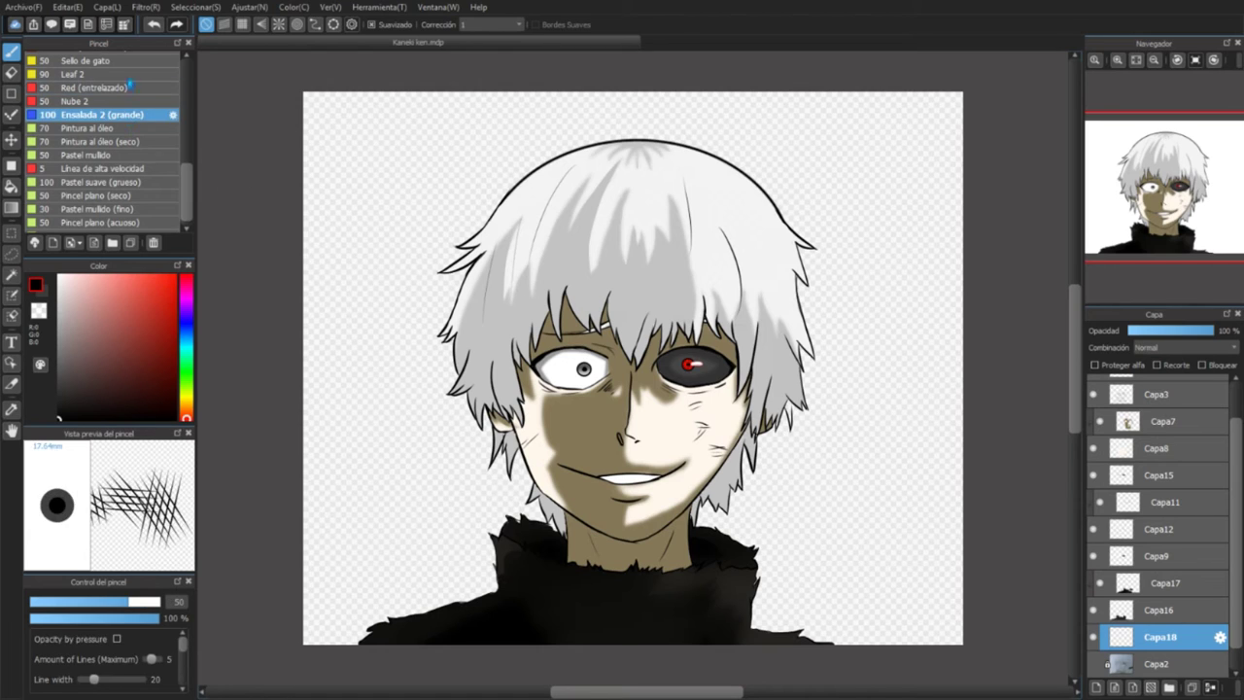
left_click(107, 128)
mouse_move(505, 419)
left_mouse_down()
mouse_move(427, 626)
mouse_move(428, 677)
mouse_move(355, 535)
left_mouse_up()
key("ctrl+z")
Step: Cover the whole background on layer Capa18 with grey (127, 127, 127) using the Pluma brush at size 1000
left_click(58, 346)
mouse_move(311, 102)
left_mouse_down()
mouse_move(350, 136)
mouse_move(388, 94)
mouse_move(544, 291)
mouse_move(632, 126)
left_mouse_up()
scroll(107, 136, "up", 5)
left_click(88, 58)
left_click_drag(58, 601, 160, 601)
left_click_drag(486, 340, 602, 331)
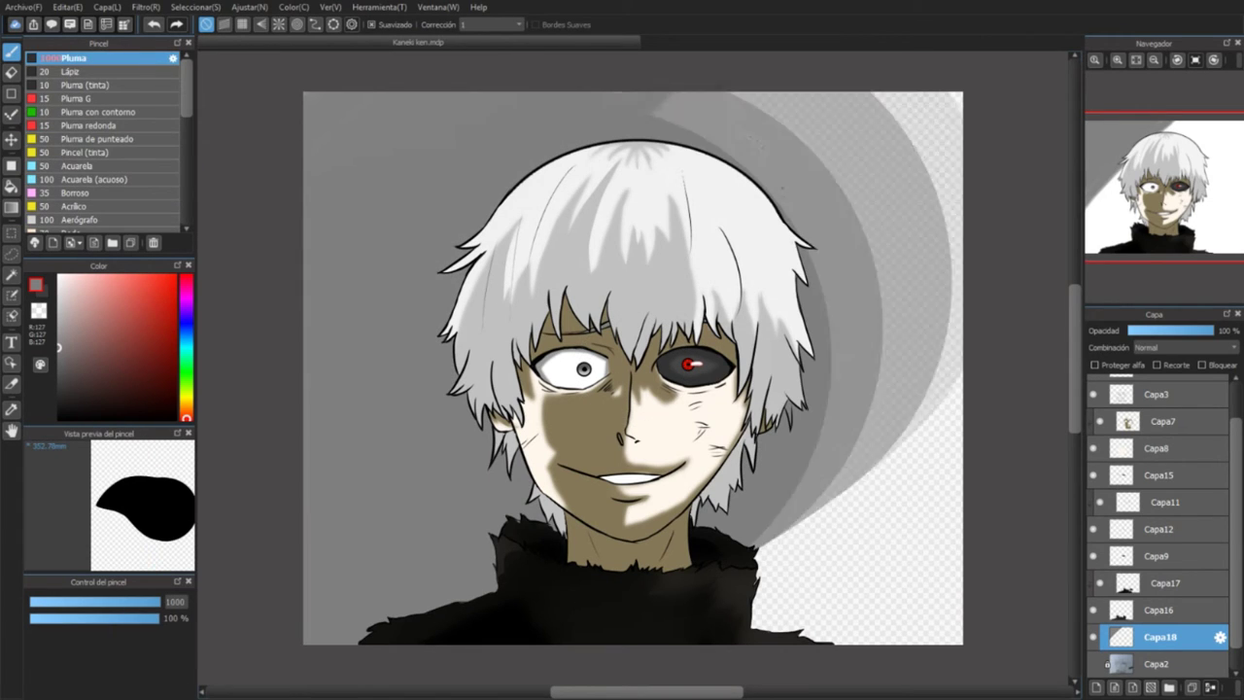
left_click_drag(700, 195, 855, 486)
Step: Try the Brillante and Goma de borrar brushes on the grey background and undo the stroke
scroll(107, 136, "down", 4)
left_click(87, 206)
left_click(88, 138)
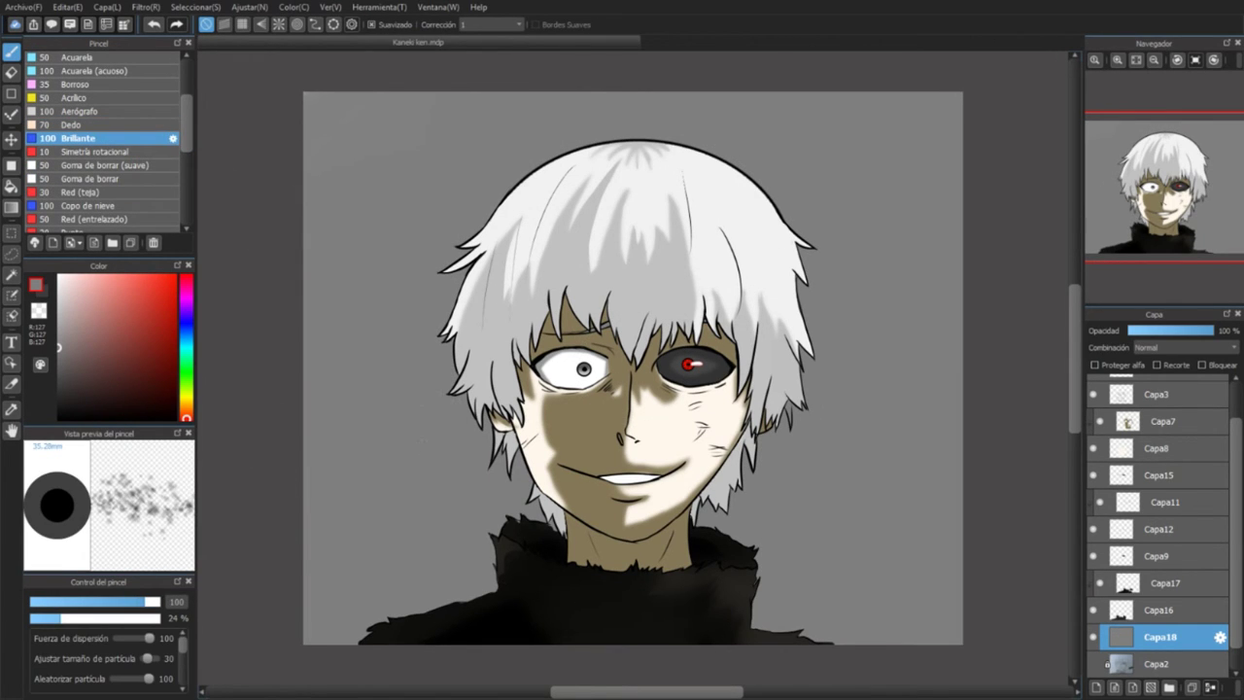
left_click(97, 166)
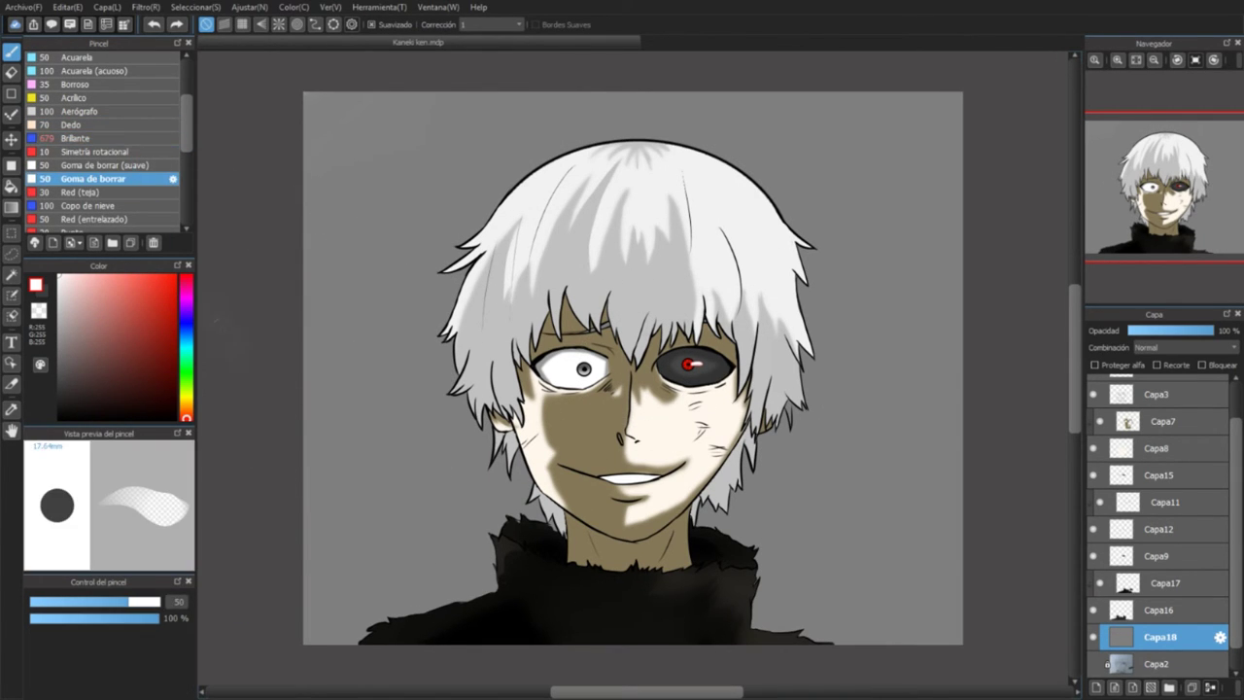
left_click_drag(335, 173, 330, 388)
key("ctrl+z")
Step: Paint soft white strokes around the shoulders, collar and hair on layer Capa18 with the Pintura al óleo (seco) brush
left_click(87, 206)
scroll(107, 136, "down", 5)
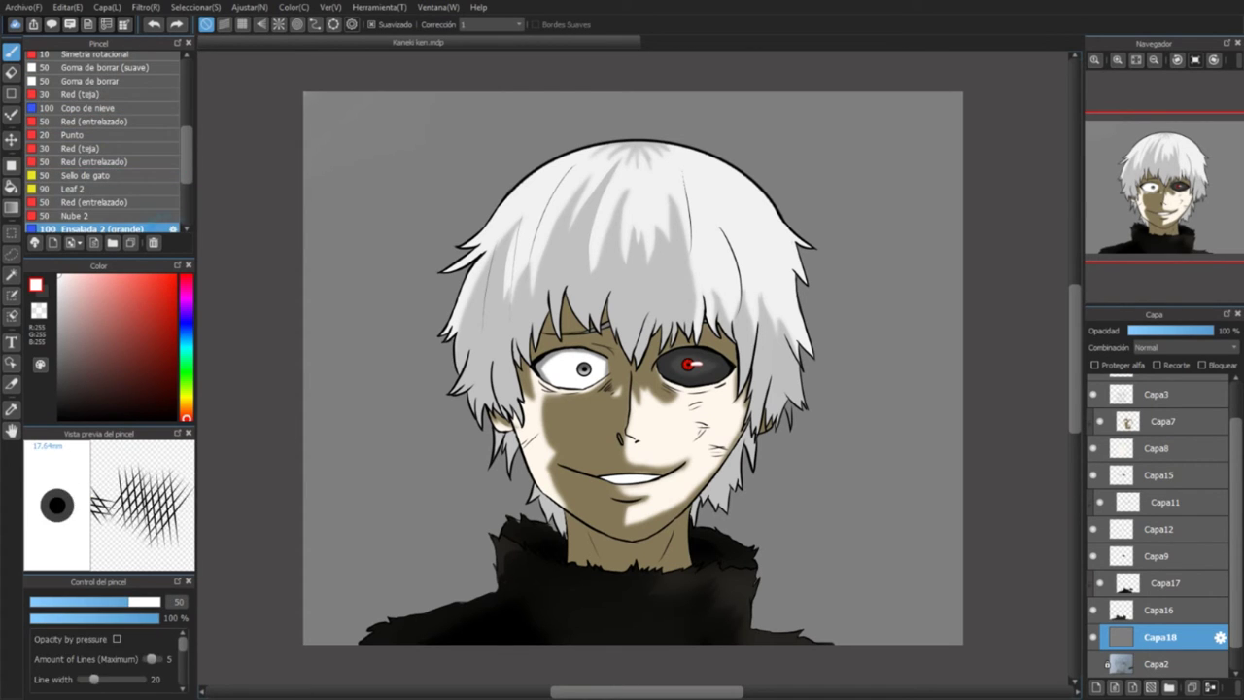
left_click(107, 164)
mouse_move(485, 447)
left_mouse_down()
mouse_move(524, 496)
mouse_move(428, 612)
mouse_move(281, 631)
mouse_move(360, 525)
left_mouse_up()
left_click_drag(360, 607, 383, 466)
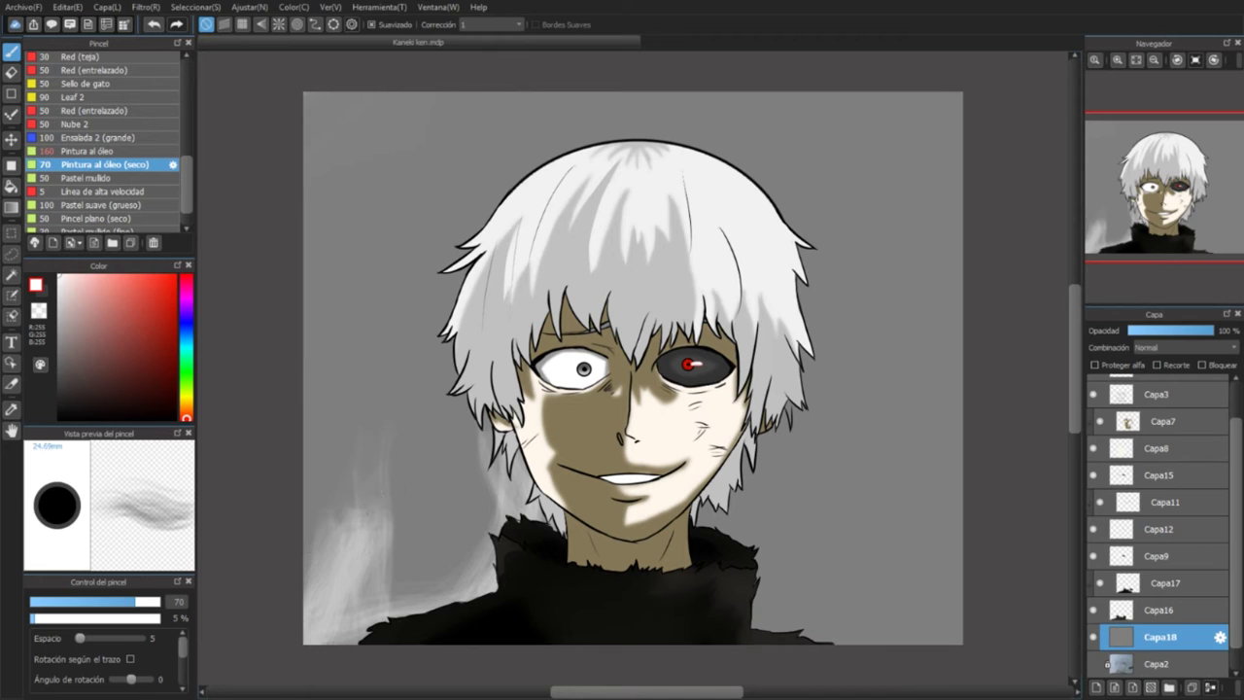
mouse_move(782, 505)
left_mouse_down()
mouse_move(724, 627)
mouse_move(894, 636)
left_mouse_up()
left_click_drag(719, 535, 789, 218)
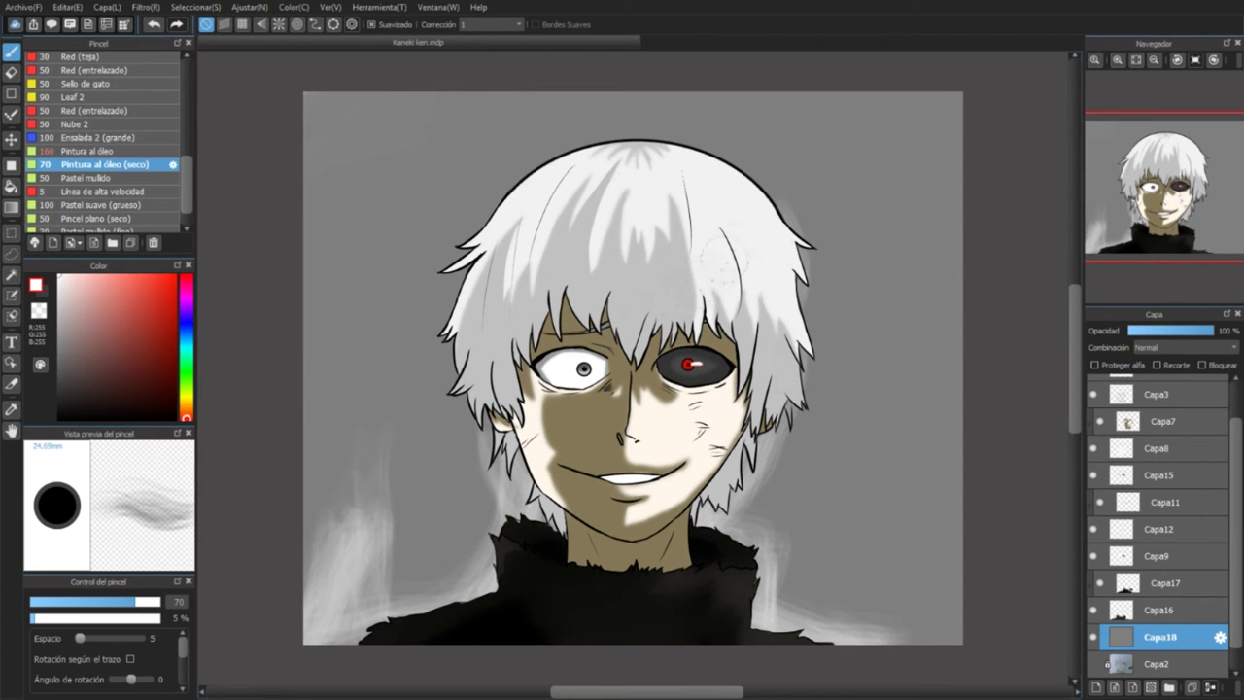
Step: Texture the rest of the grey background on layer Capa18 with streaky and swirling white Pintura al óleo (seco) strokes
left_click_drag(367, 506, 389, 355)
key("ctrl+z")
mouse_move(932, 233)
left_mouse_down()
mouse_move(837, 408)
mouse_move(979, 374)
mouse_move(886, 360)
mouse_move(904, 311)
left_mouse_up()
mouse_move(525, 166)
left_mouse_down()
mouse_move(418, 506)
mouse_move(330, 175)
mouse_move(456, 350)
mouse_move(544, 107)
left_mouse_up()
mouse_move(457, 243)
left_mouse_down()
mouse_move(835, 117)
mouse_move(913, 602)
mouse_move(428, 544)
left_mouse_up()
mouse_move(456, 486)
left_mouse_down()
mouse_move(330, 330)
mouse_move(349, 544)
left_mouse_up()
Step: Add grainy white highlights around the figure and in the background swirls on layer Capa18 with the Pastel suave (grueso) brush
scroll(1224, 525, "up", 2)
scroll(1157, 525, "down", 2)
left_click(1161, 609)
left_click(105, 205)
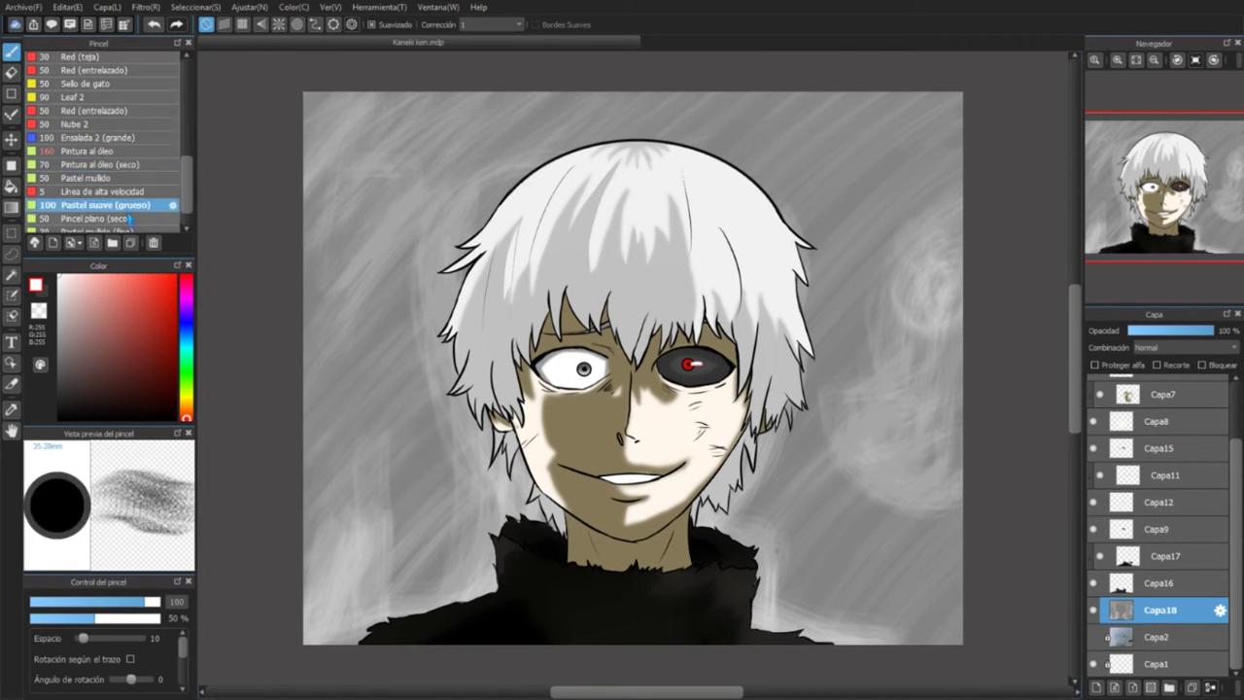
left_click_drag(438, 403, 467, 632)
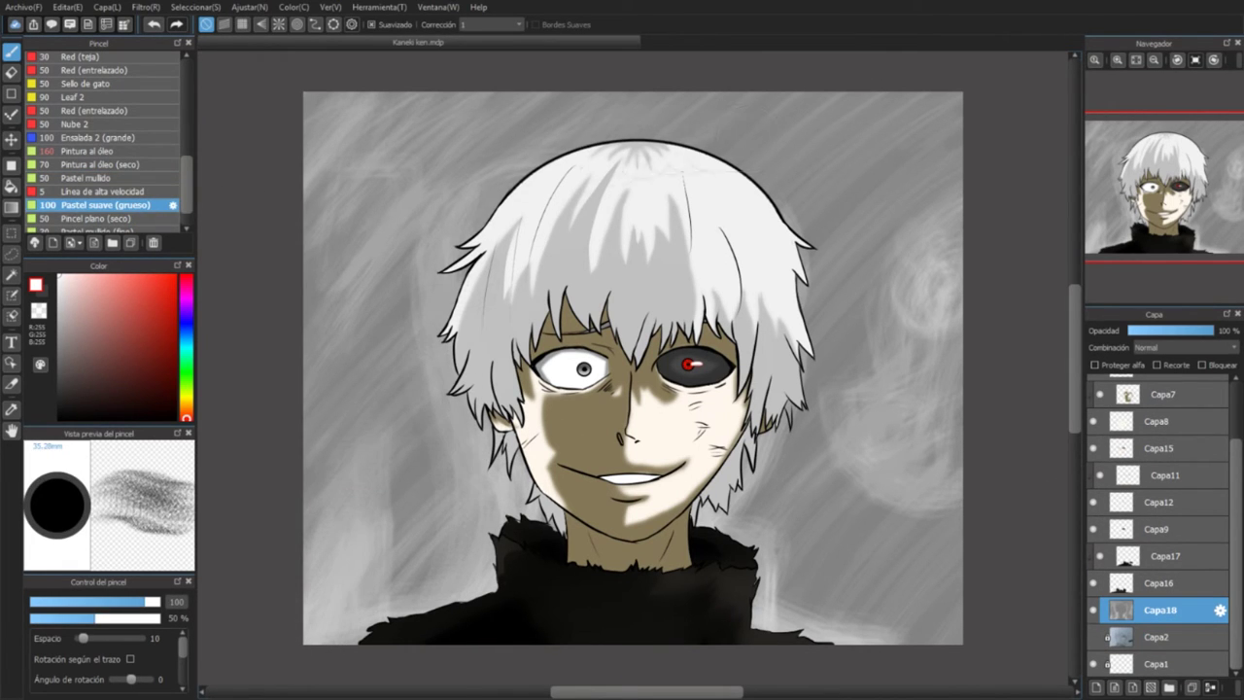
mouse_move(485, 214)
left_mouse_down()
mouse_move(689, 111)
mouse_move(777, 515)
left_mouse_up()
left_click_drag(852, 394, 932, 359)
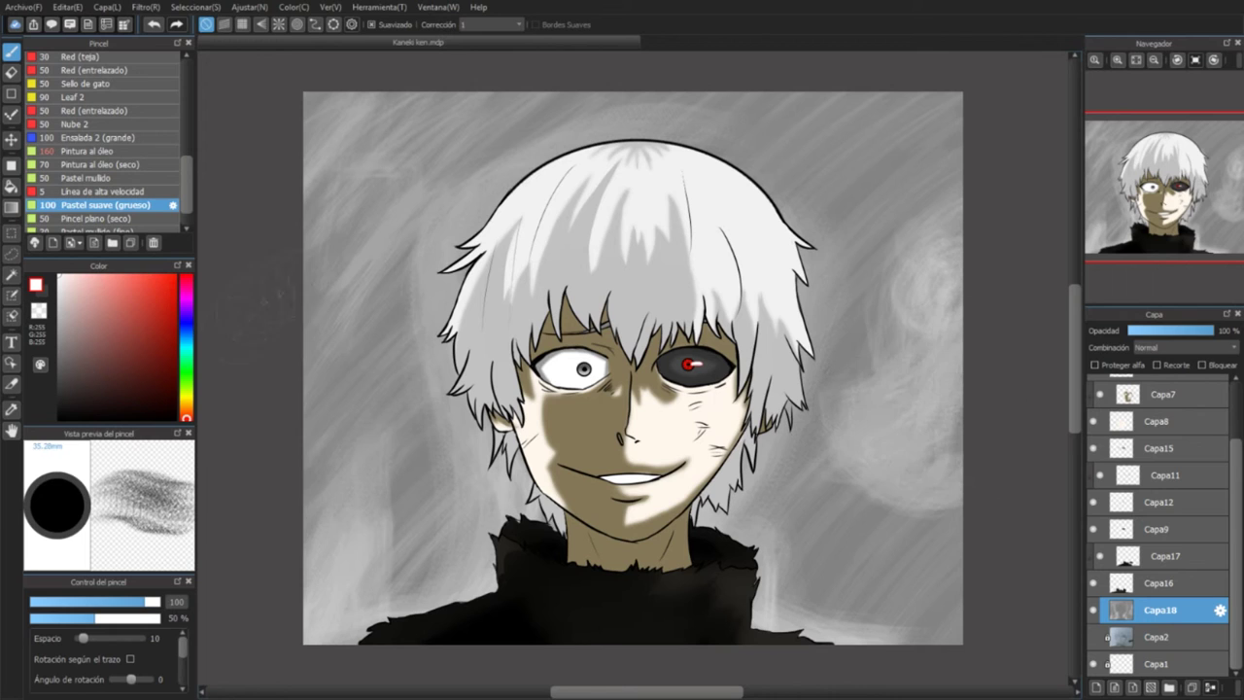
Step: Darken the background swirls and outer areas on layer Capa18 with Pastel suave (grueso) strokes in dark grey (82, 82, 82)
left_click(933, 389, "alt")
left_click_drag(933, 291, 942, 438)
mouse_move(933, 242)
left_mouse_down()
mouse_move(923, 467)
mouse_move(777, 617)
mouse_move(350, 583)
mouse_move(359, 458)
left_mouse_up()
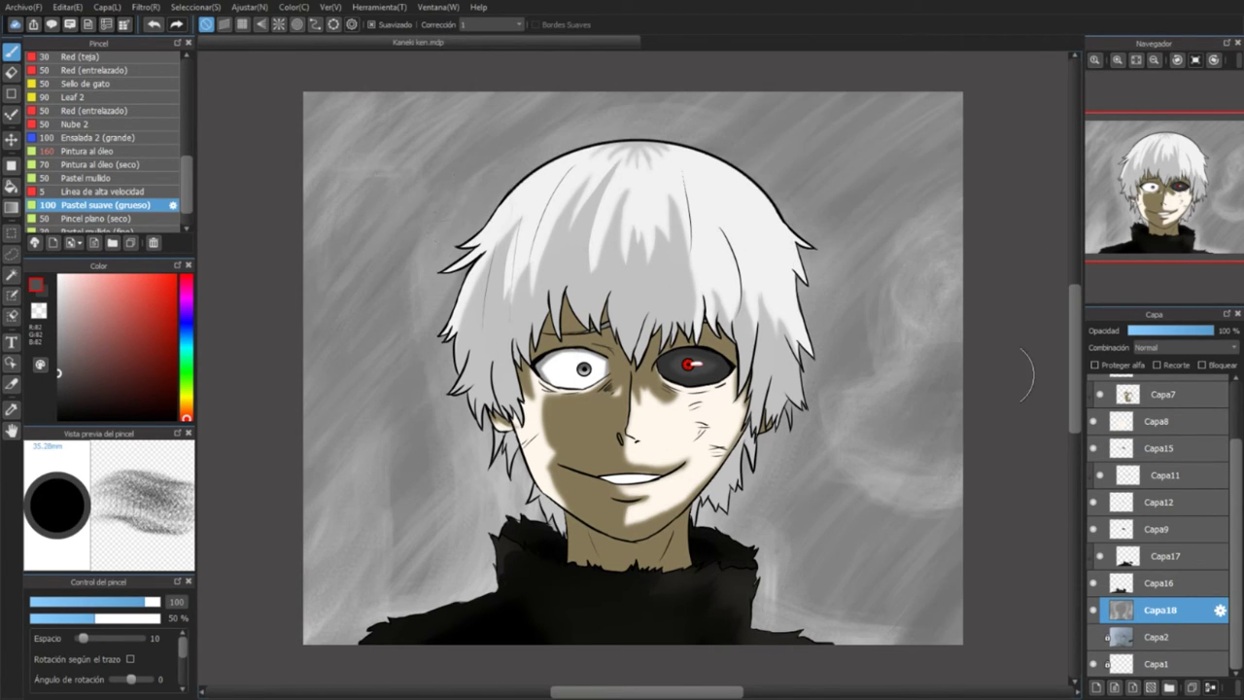
Step: Add a new layer above the figure and paint dark grey Pastel suave (grueso) strokes over the outer background and lower corner
left_click(1096, 687)
mouse_move(913, 248)
left_mouse_down()
mouse_move(937, 335)
mouse_move(874, 457)
mouse_move(889, 505)
left_mouse_up()
left_click_drag(933, 209, 855, 389)
mouse_move(350, 602)
left_mouse_down()
mouse_move(525, 486)
mouse_move(583, 603)
mouse_move(321, 486)
mouse_move(486, 418)
mouse_move(250, 666)
mouse_move(544, 603)
mouse_move(389, 596)
mouse_move(437, 641)
left_mouse_up()
Step: Paint misty white Pintura al óleo strokes over the figure's shoulder and nearby background, and pick dark grey (91, 91, 91)
left_click(90, 151)
left_click(60, 331)
mouse_move(457, 447)
left_mouse_down()
mouse_move(330, 602)
mouse_move(544, 621)
mouse_move(369, 457)
left_mouse_up()
left_click(58, 367)
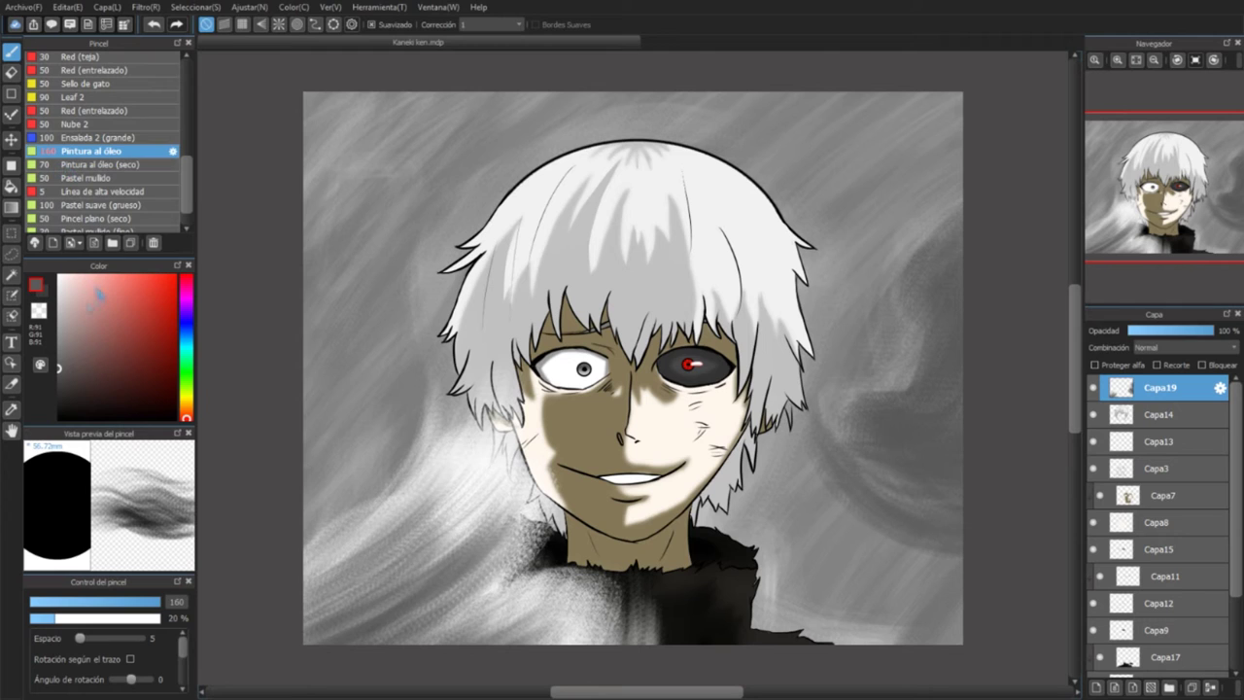
Step: Handwrite the artist's signature in white beside the character's shoulder with the Pluma brush at size 3.2, undoing unwanted strokes
key("x")
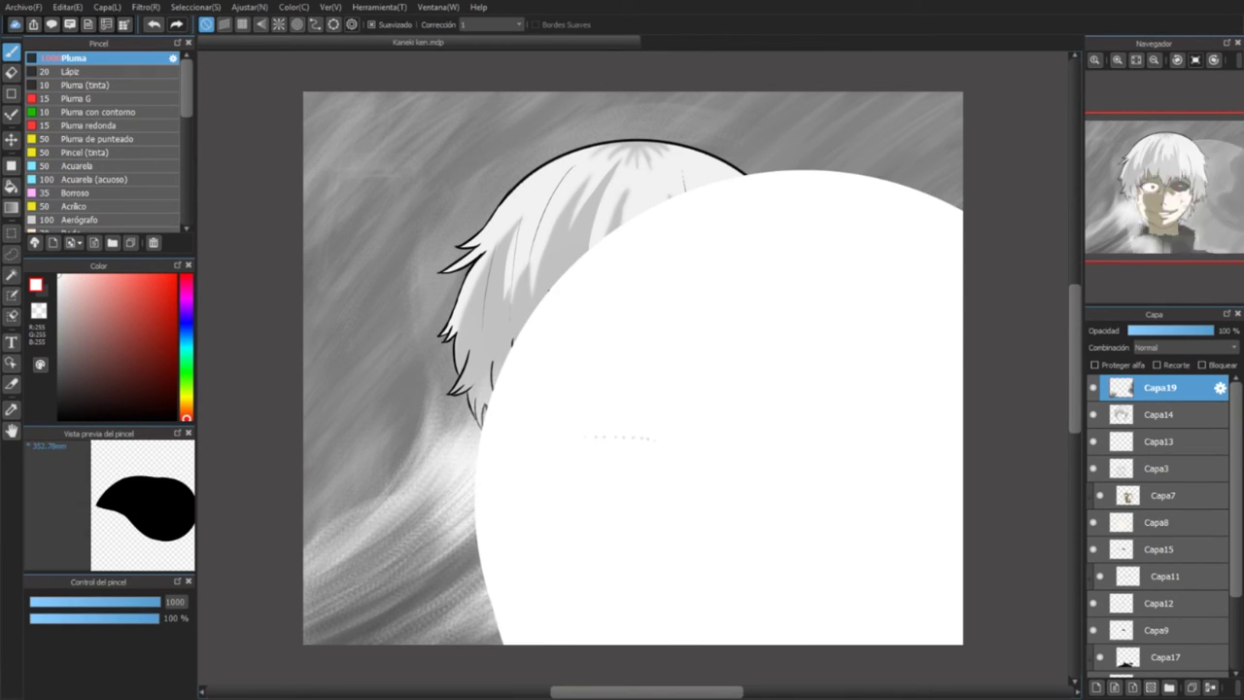
key("ctrl+z")
key("bracketleft")
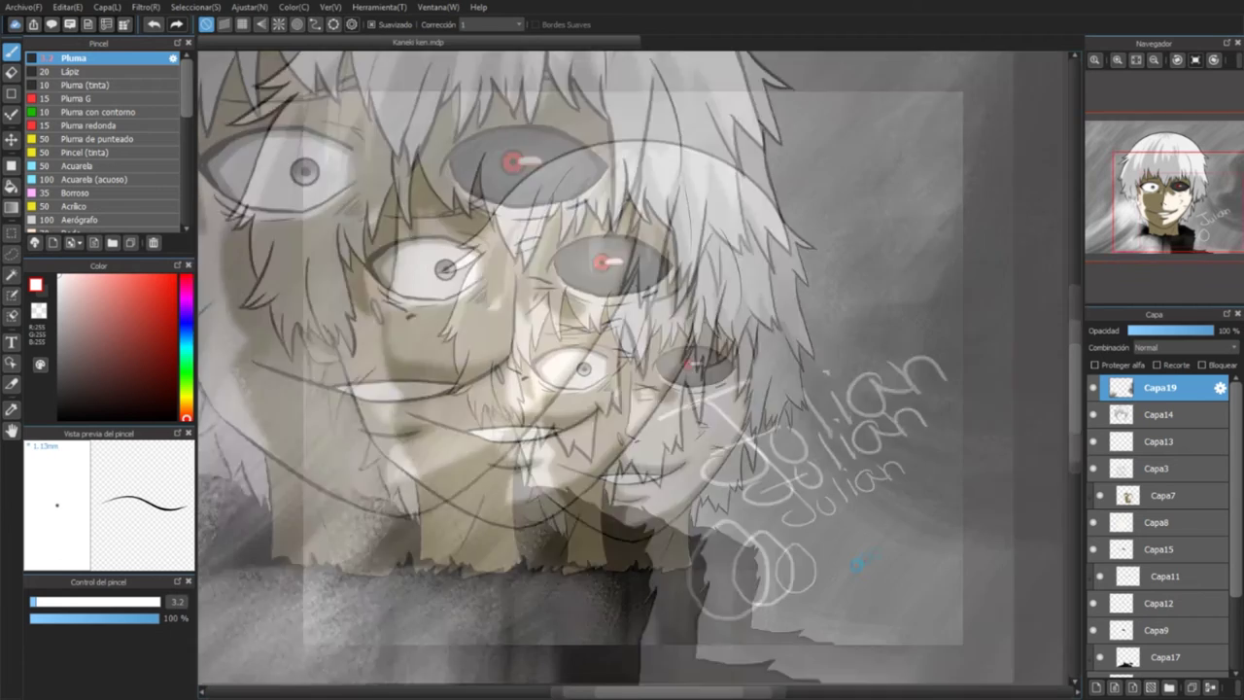
key("ctrl+z")
key("ctrl+z")
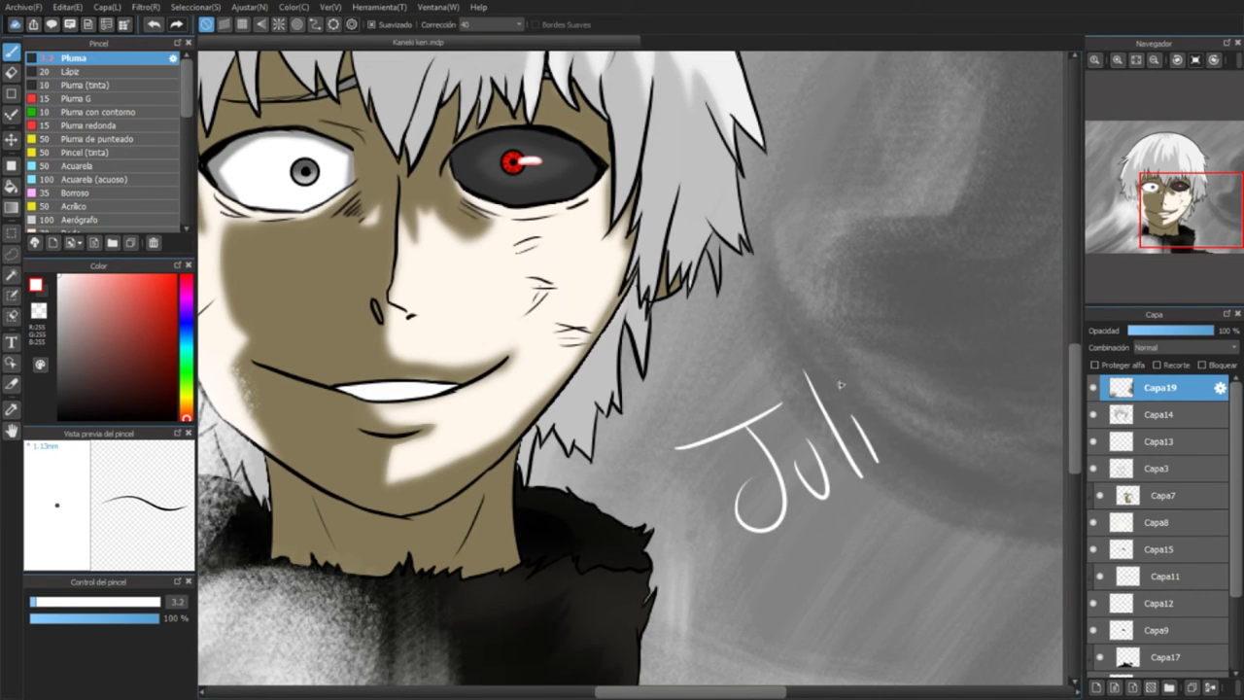
key("ctrl+z")
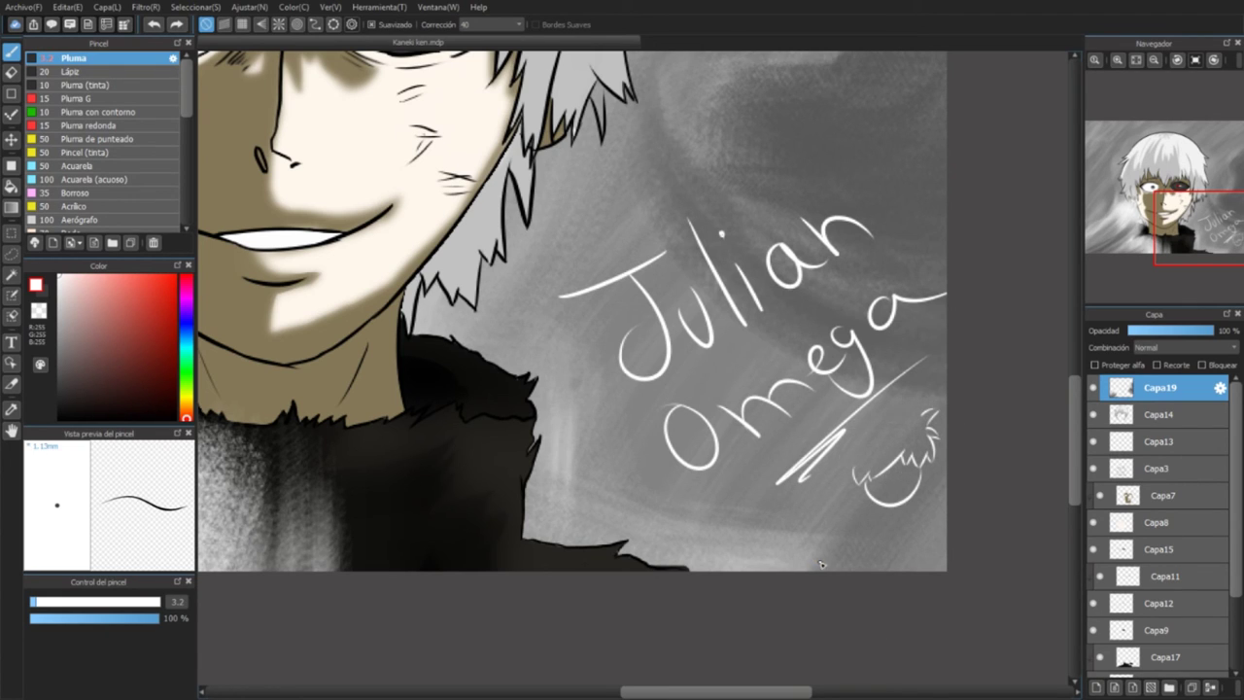
Step: Undo the flourish and face doodle under the signature, and underline it with a long slanted white line
key("ctrl+z")
key("ctrl+z")
key("ctrl+z")
left_click_drag(945, 333, 717, 500)
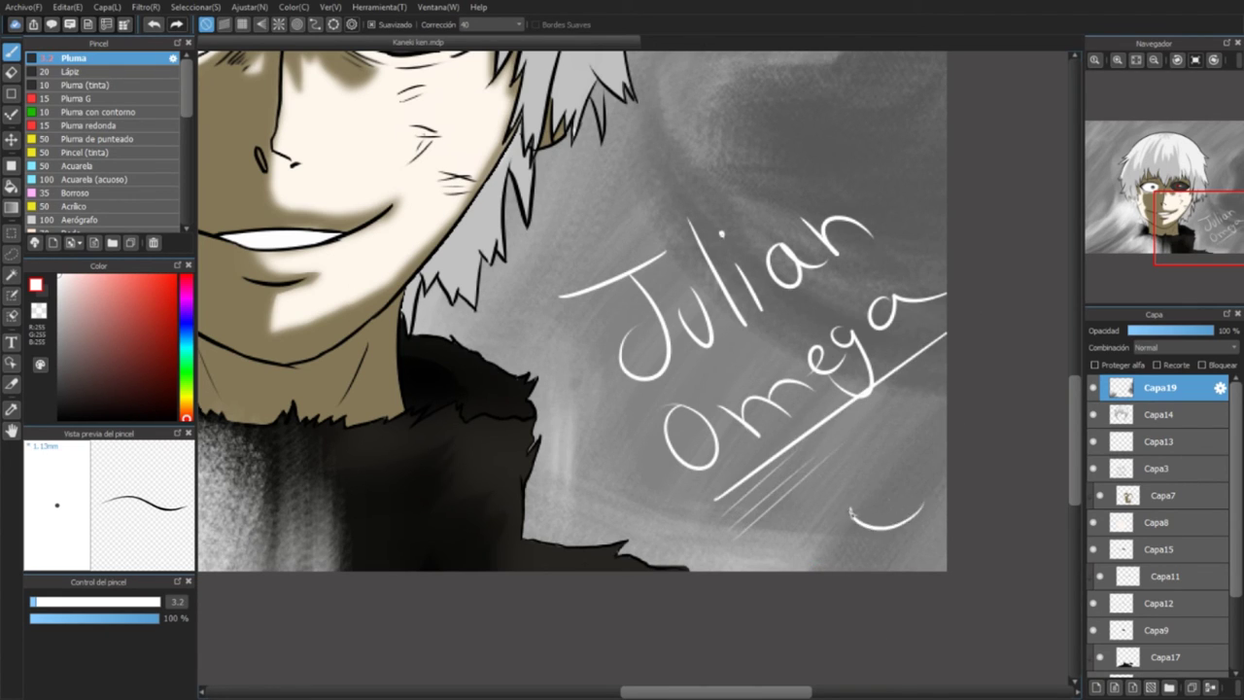